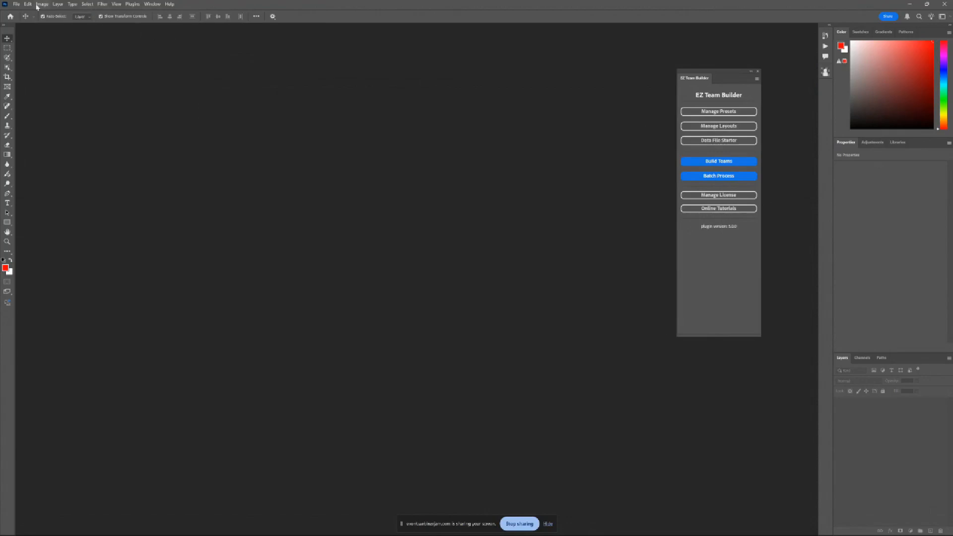
# Create a new white document of 3000 × 2400 pixels at 1 pixel/inch with the Working RGB: sRGB IEC61966-2.1 color profile.
pyautogui.click(16, 5)
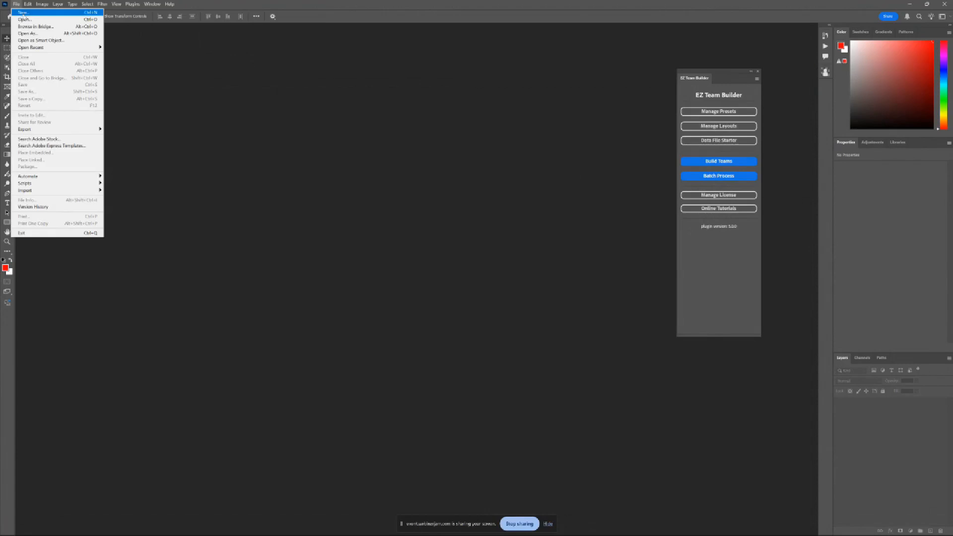
pyautogui.click(22, 12)
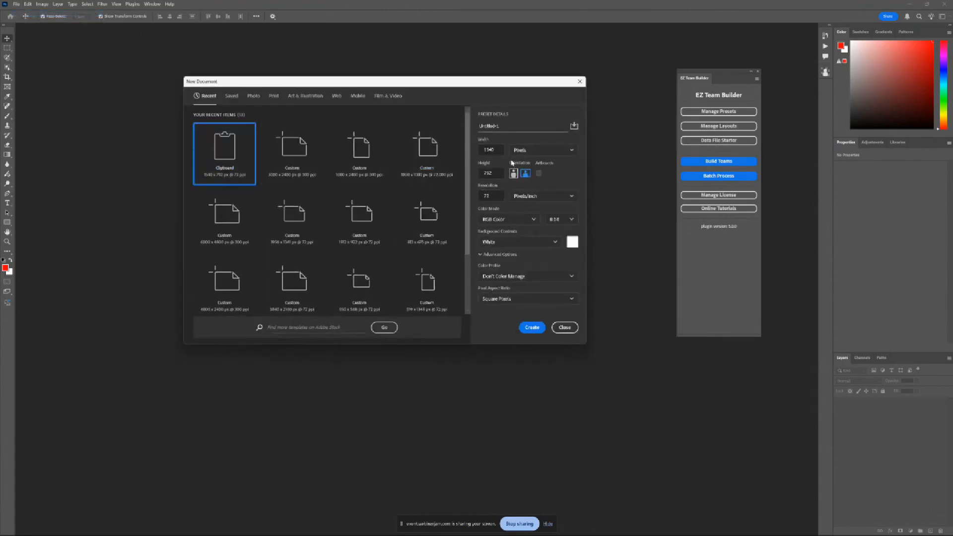
pyautogui.moveTo(498, 149); pyautogui.dragTo(420, 144)
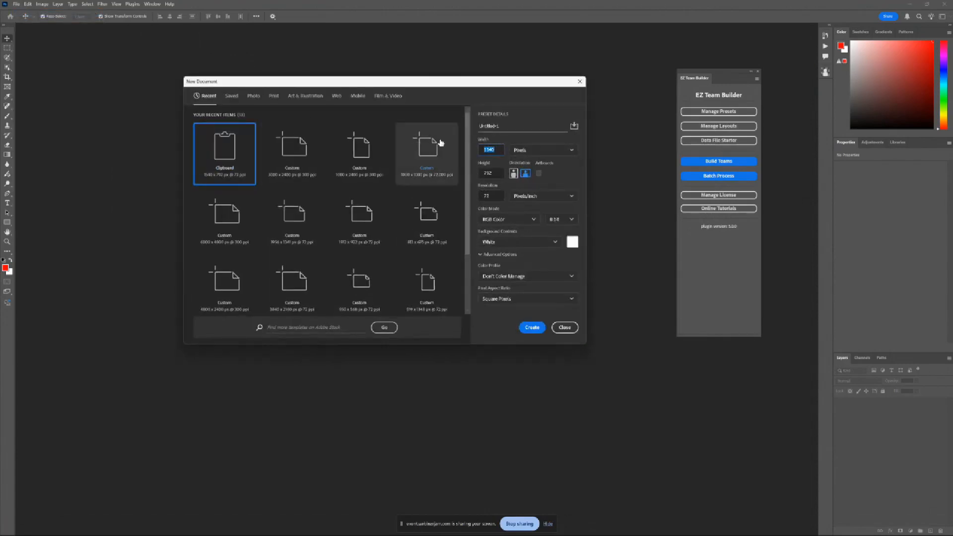
pyautogui.write('1000')
pyautogui.press('Tab')
pyautogui.write('24')
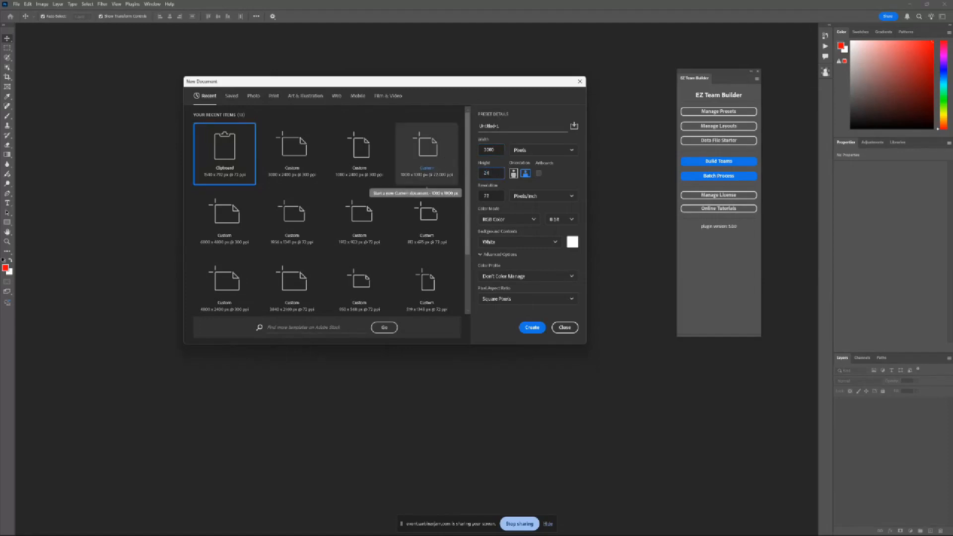
pyautogui.write('00')
pyautogui.press('Tab')
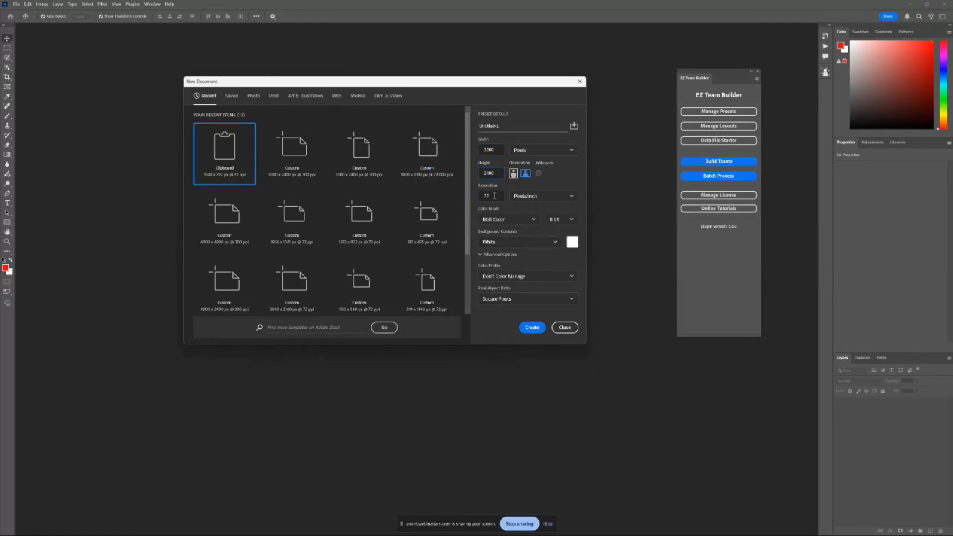
pyautogui.write('00')
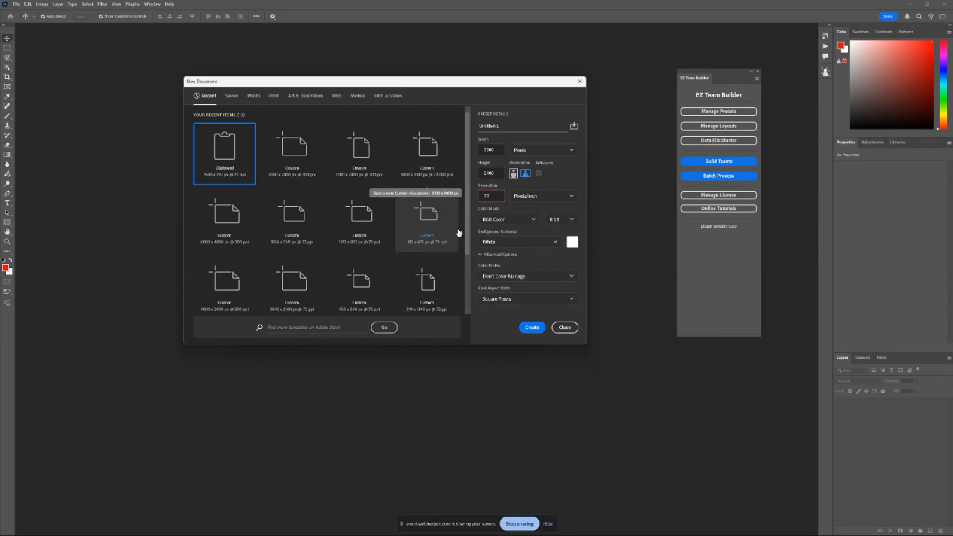
pyautogui.click(512, 273)
pyautogui.click(514, 287)
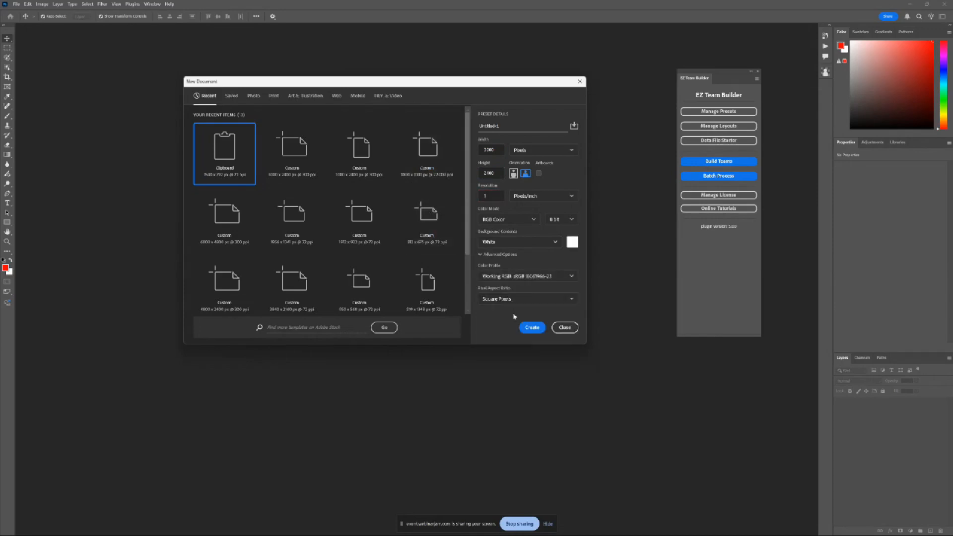
pyautogui.click(531, 329)
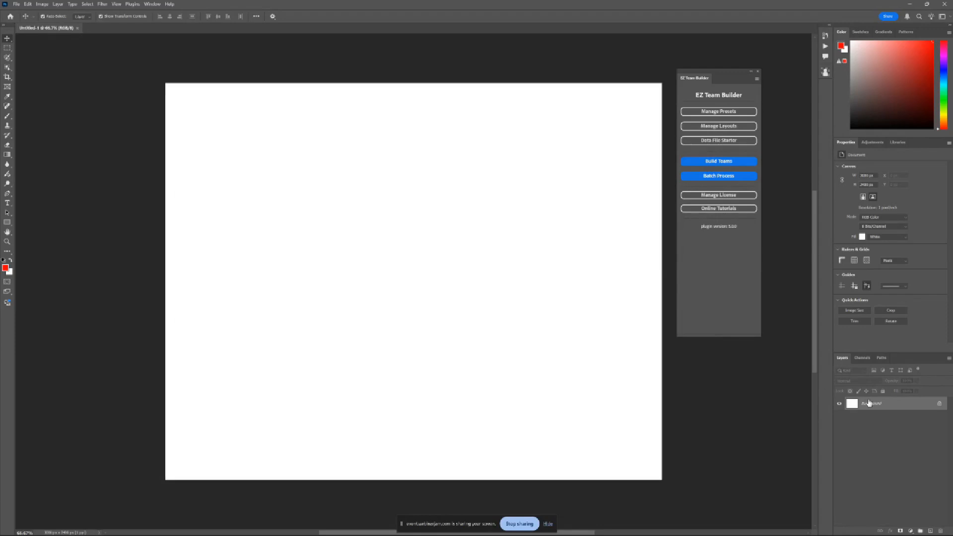
# Convert the Background into a layer named EZTEAM and clear its white fill so the whole layer is transparent.
pyautogui.hotkey('ctrl', 'shift', 'n')
pyautogui.write('L')
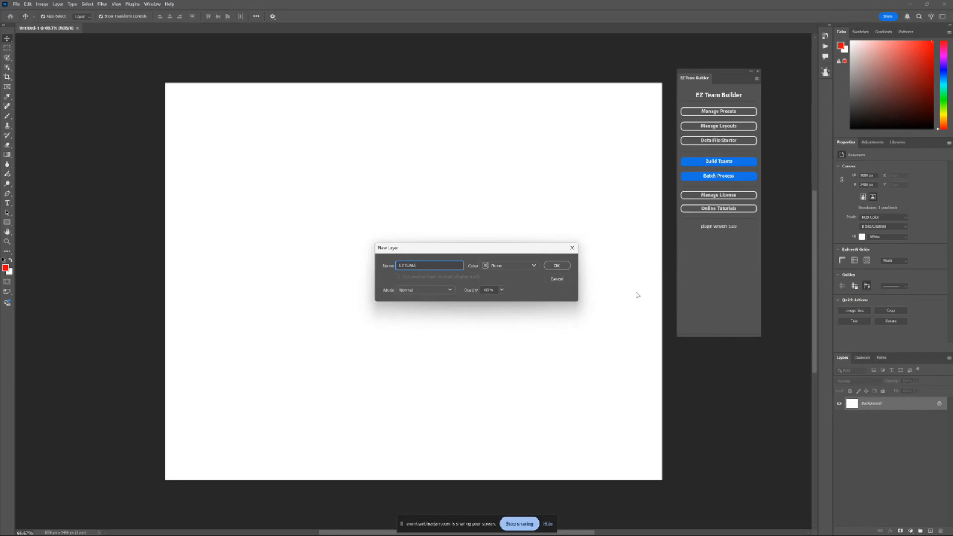
pyautogui.click(556, 266)
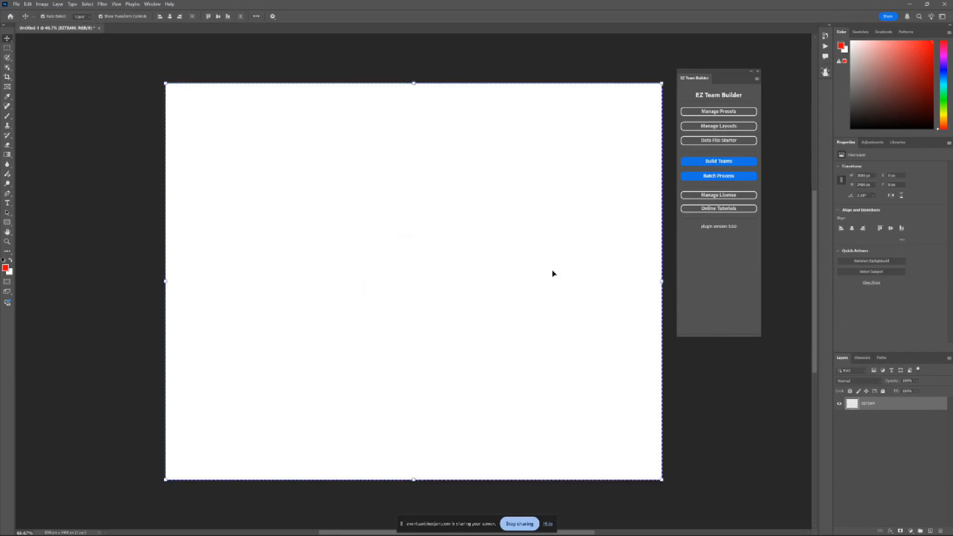
pyautogui.press('Delete')
pyautogui.click(141, 74)
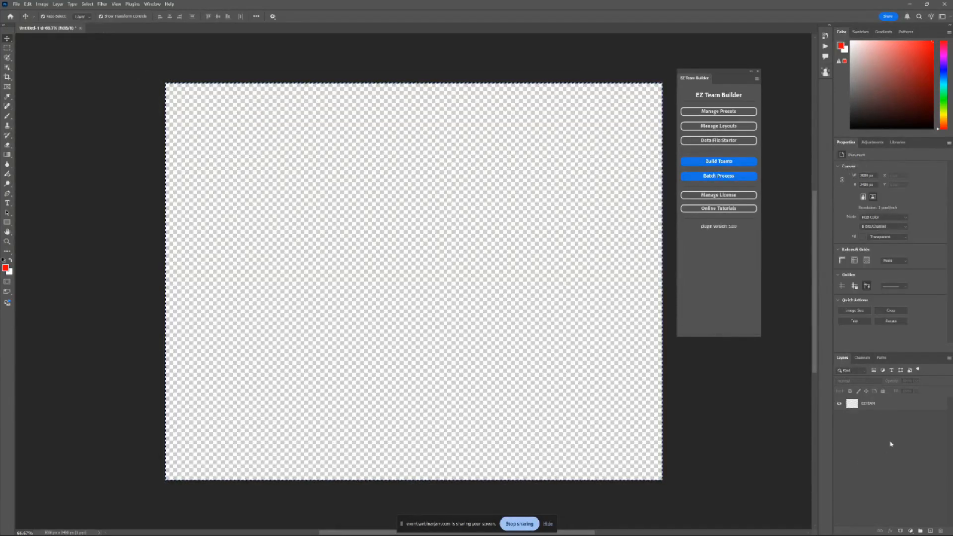
pyautogui.click(870, 408)
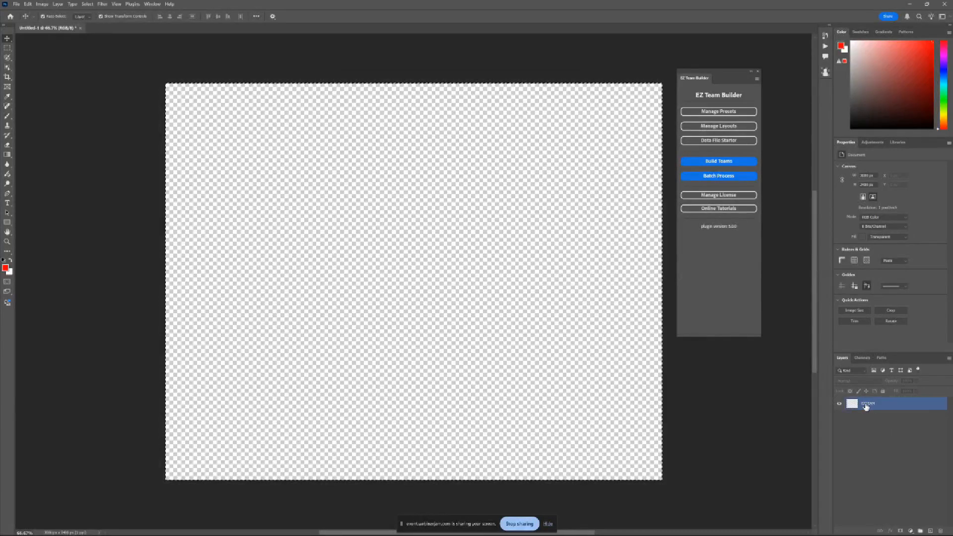
pyautogui.click(396, 202)
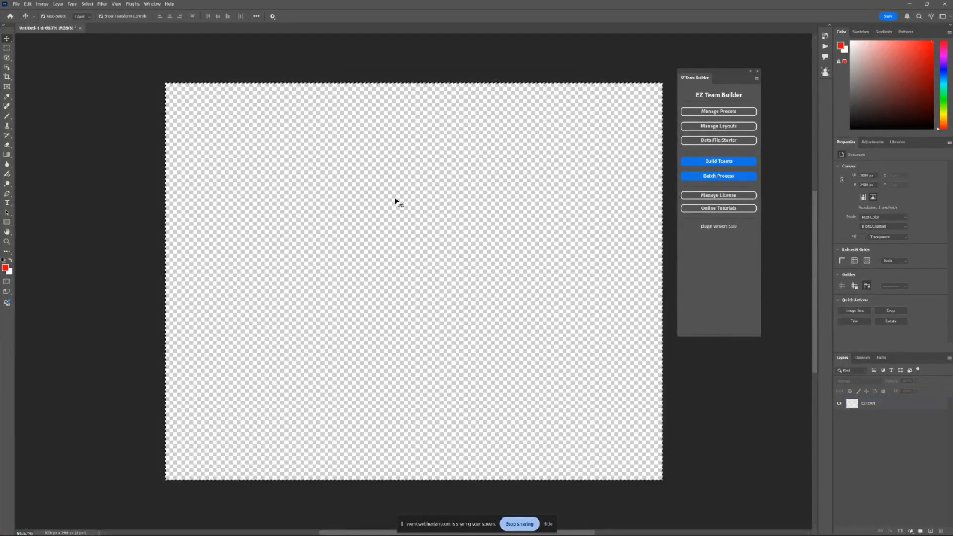
# Widen the canvas to 4800 pixels.
pyautogui.click(41, 4)
pyautogui.click(56, 62)
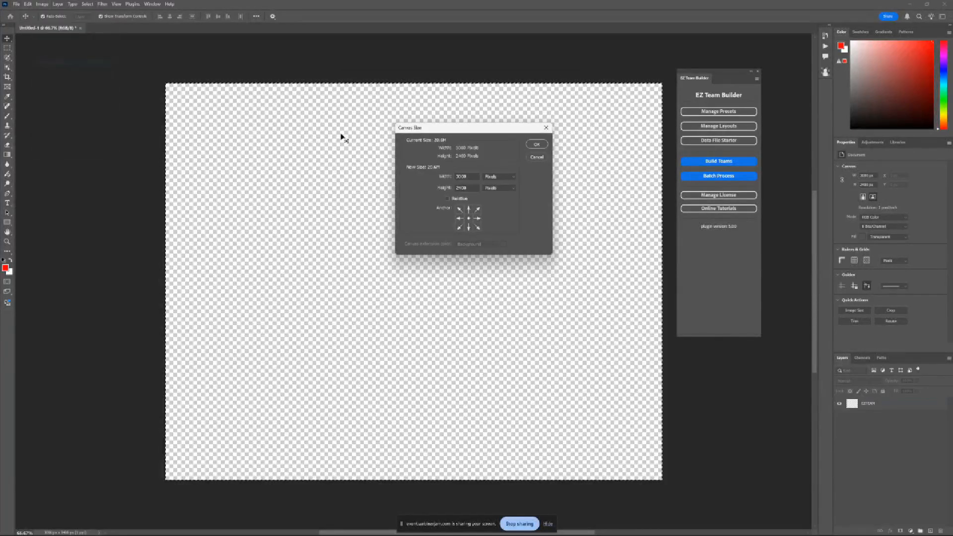
pyautogui.doubleClick(472, 177)
pyautogui.write('4000')
pyautogui.click(537, 144)
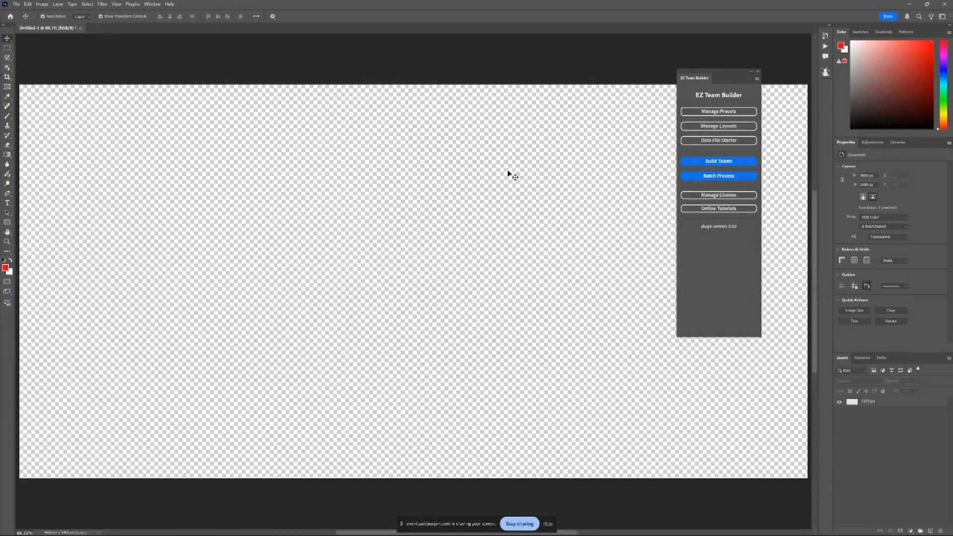
# Move the EZ Team Builder panel beside the canvas so that it does not cover the document.
pyautogui.moveTo(714, 74); pyautogui.dragTo(707, 54)
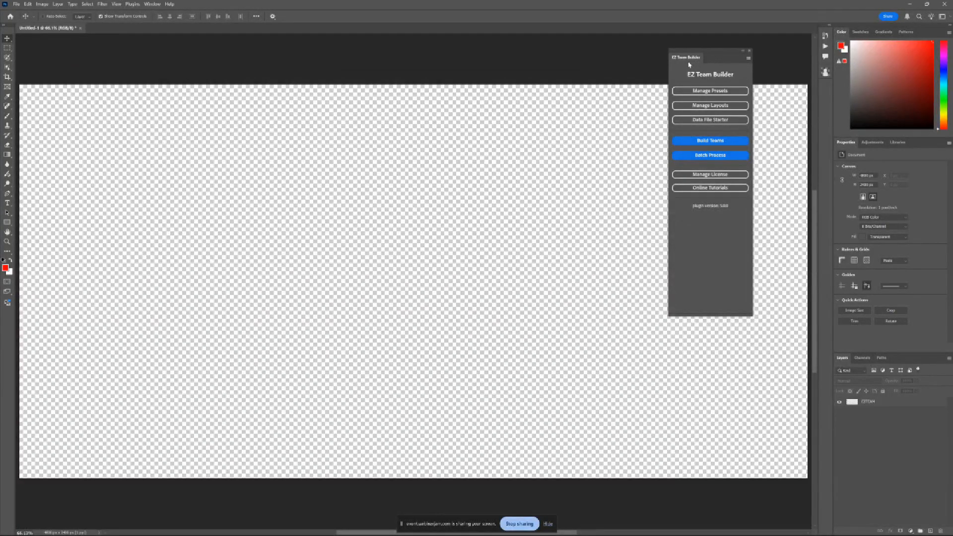
pyautogui.hotkey('ctrl', '-')
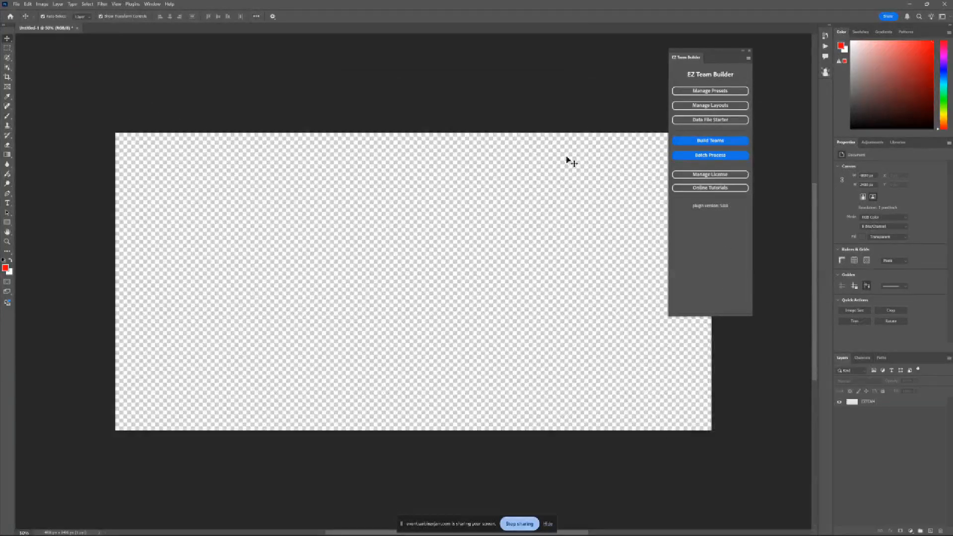
pyautogui.moveTo(715, 60); pyautogui.dragTo(766, 65)
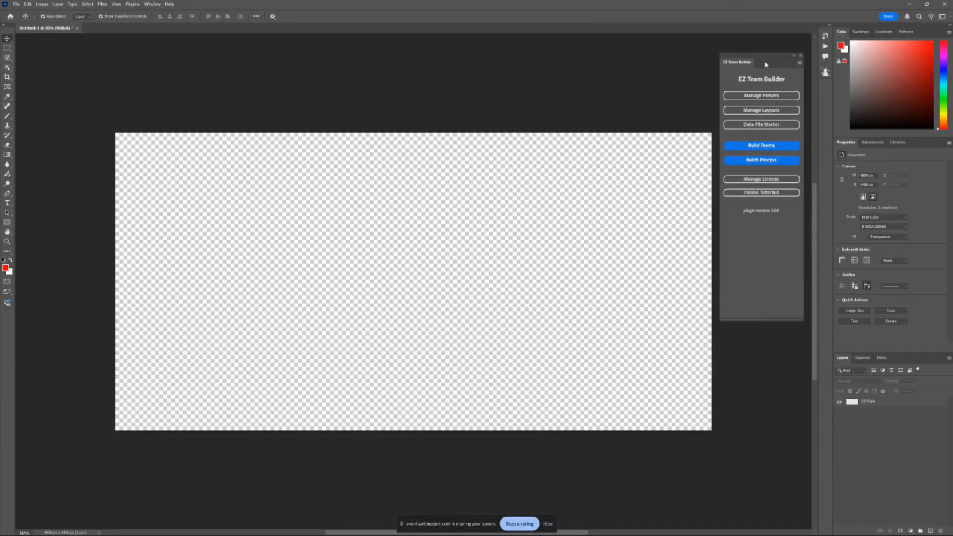
# Look over the plugin's Batch Process options and team build settings, and return to its home menu.
pyautogui.click(780, 160)
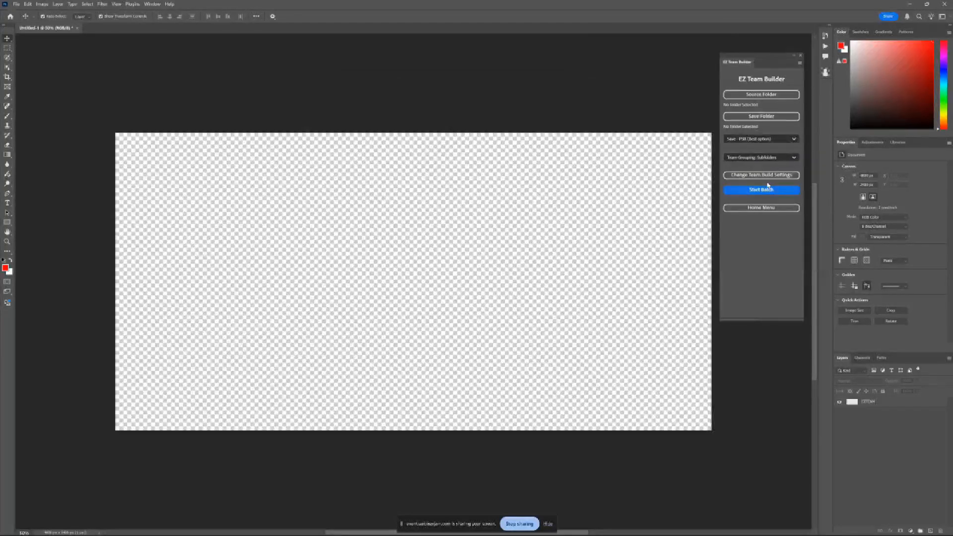
pyautogui.click(767, 176)
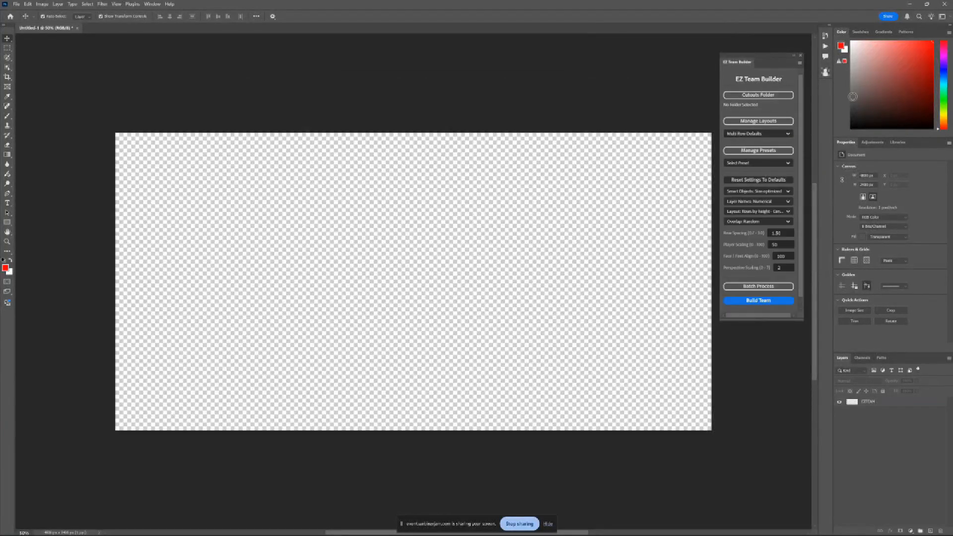
pyautogui.click(759, 287)
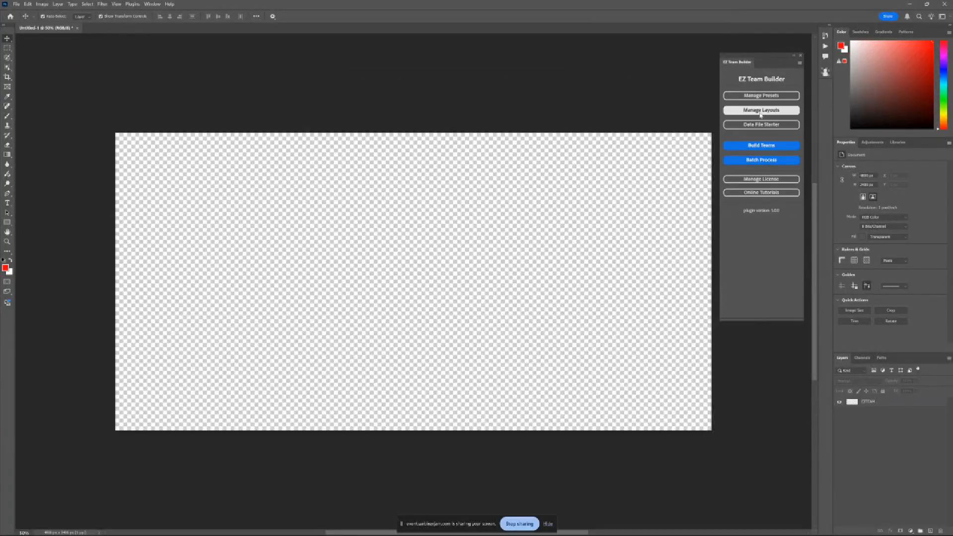
pyautogui.click(761, 146)
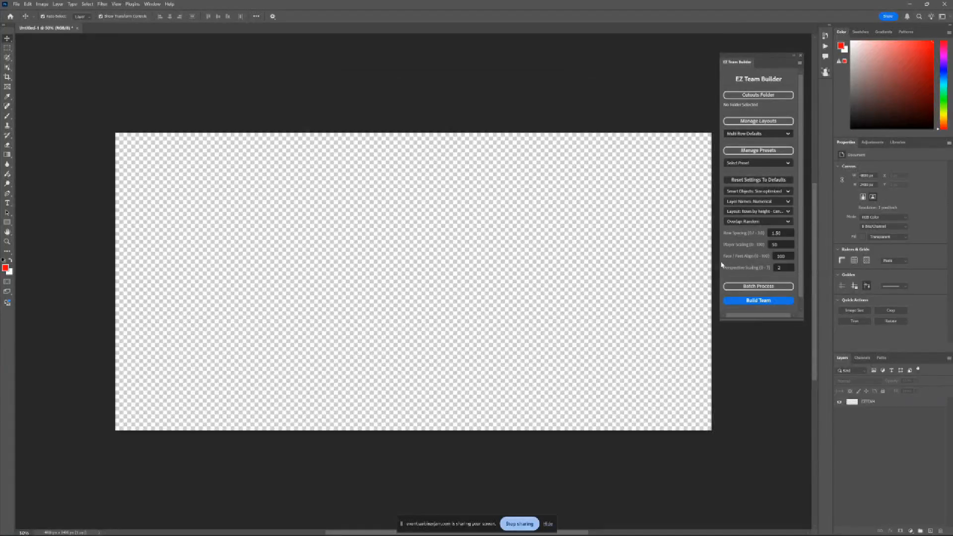
pyautogui.click(765, 288)
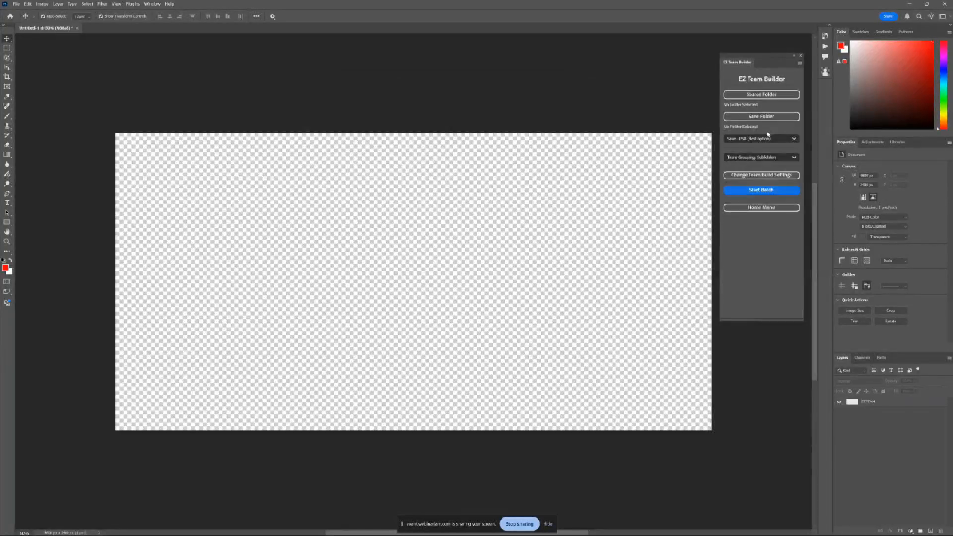
pyautogui.click(778, 209)
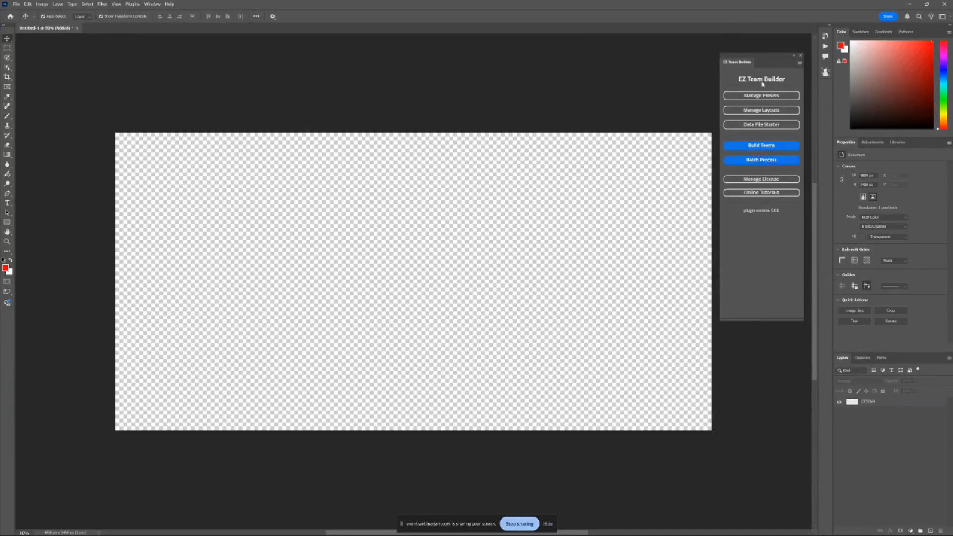
# Set the batch process source folder to "Player Images - Subfolders - 2 Teams" on the Desktop.
pyautogui.click(778, 159)
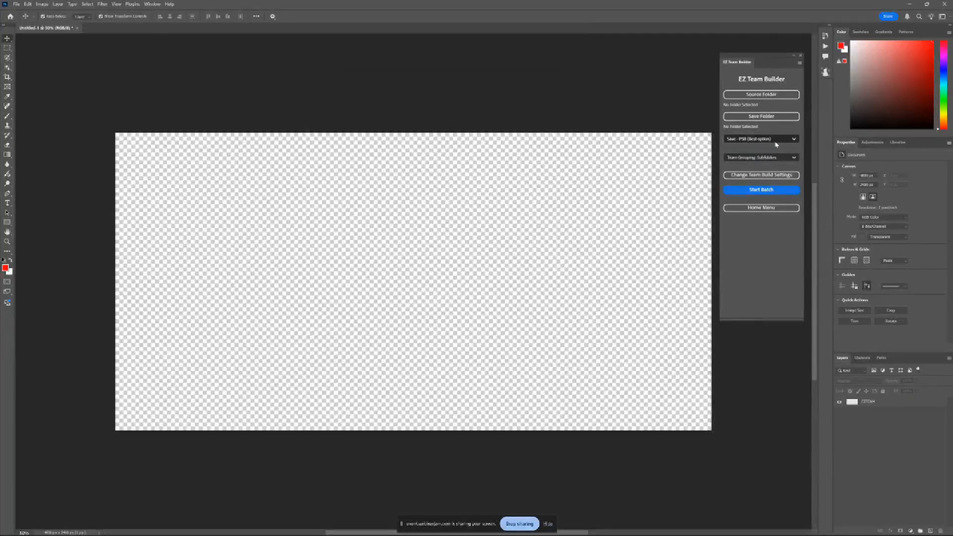
pyautogui.click(761, 95)
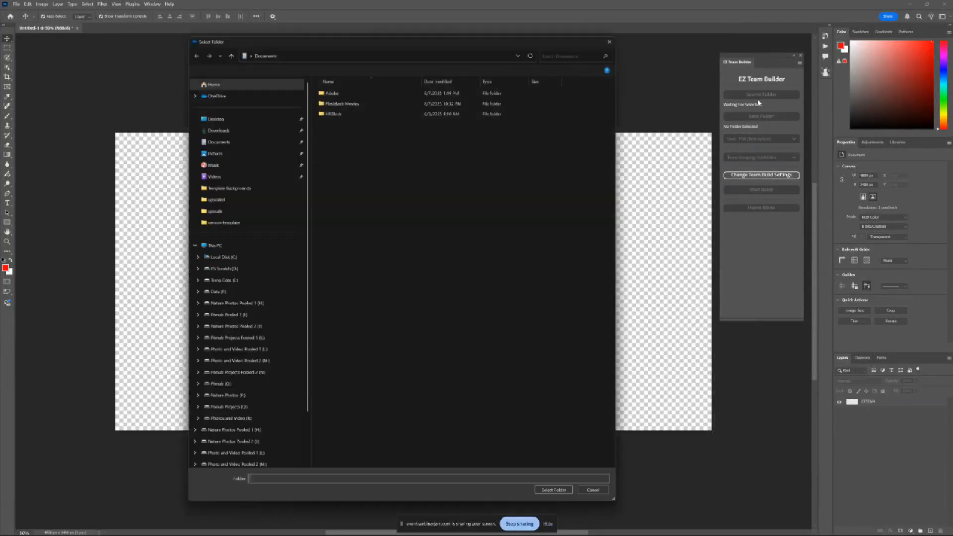
pyautogui.click(228, 120)
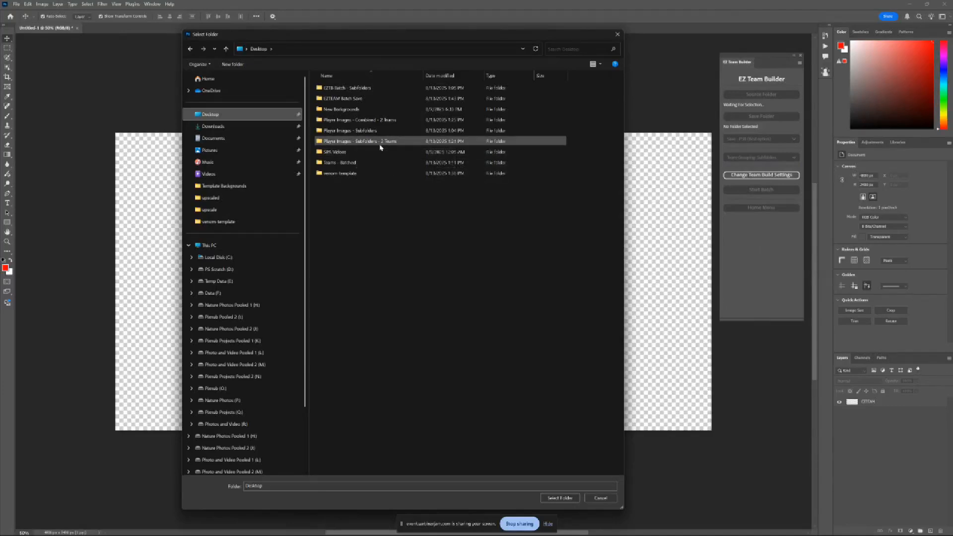
pyautogui.click(344, 144)
pyautogui.click(560, 497)
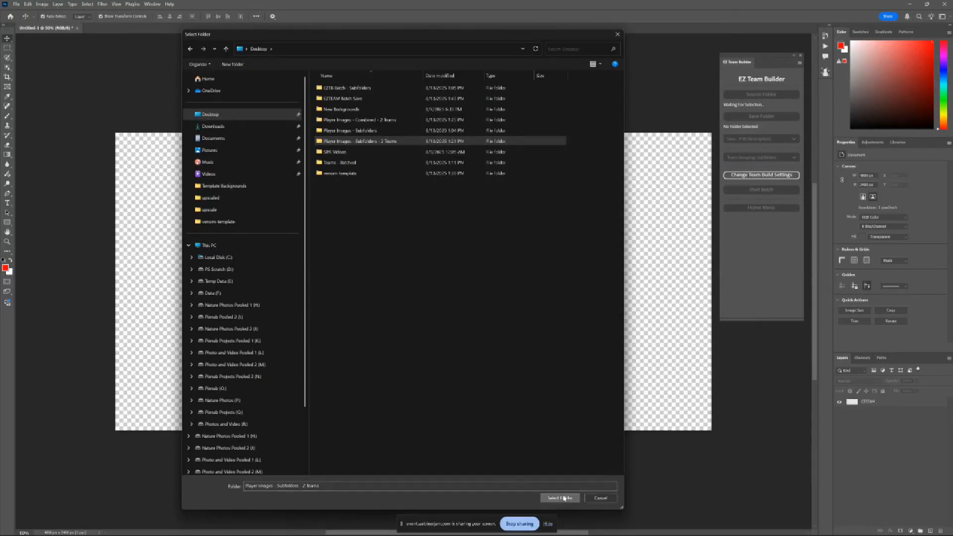
# Set the batch save folder to "EZTEAM Batch Save" on the Desktop.
pyautogui.click(760, 116)
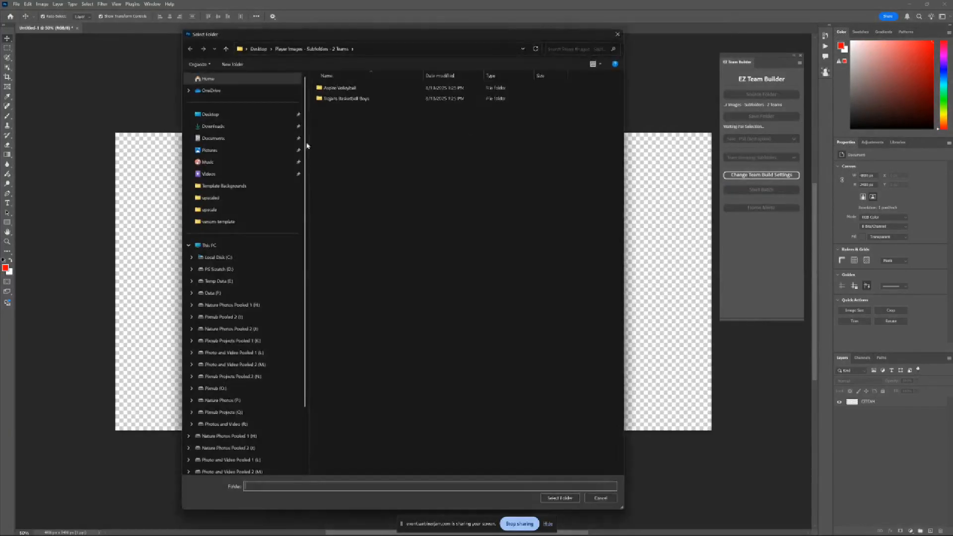
pyautogui.click(240, 115)
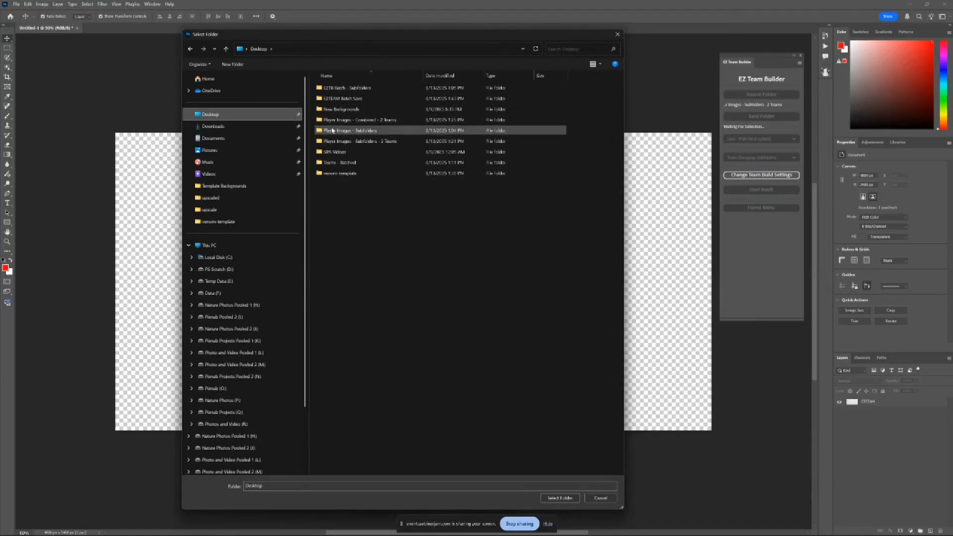
pyautogui.click(367, 99)
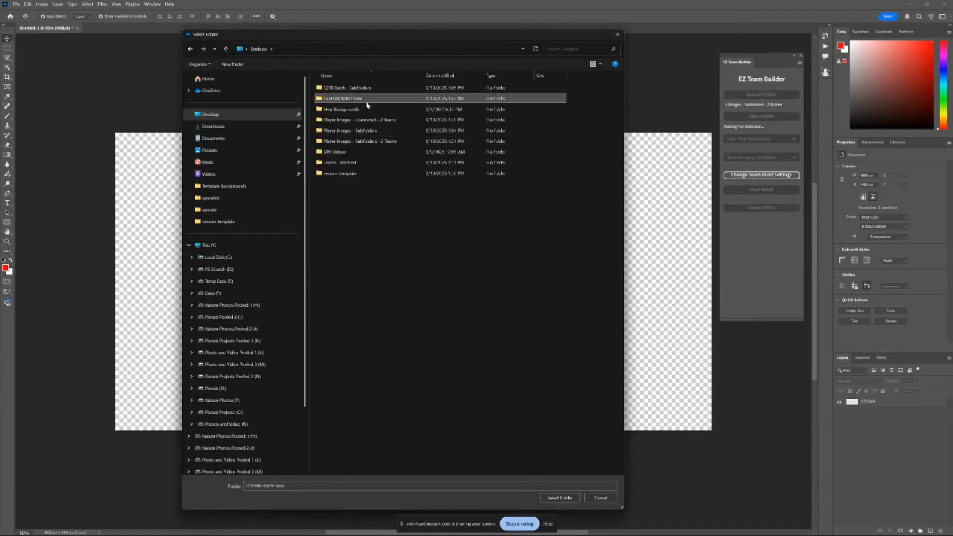
pyautogui.click(560, 498)
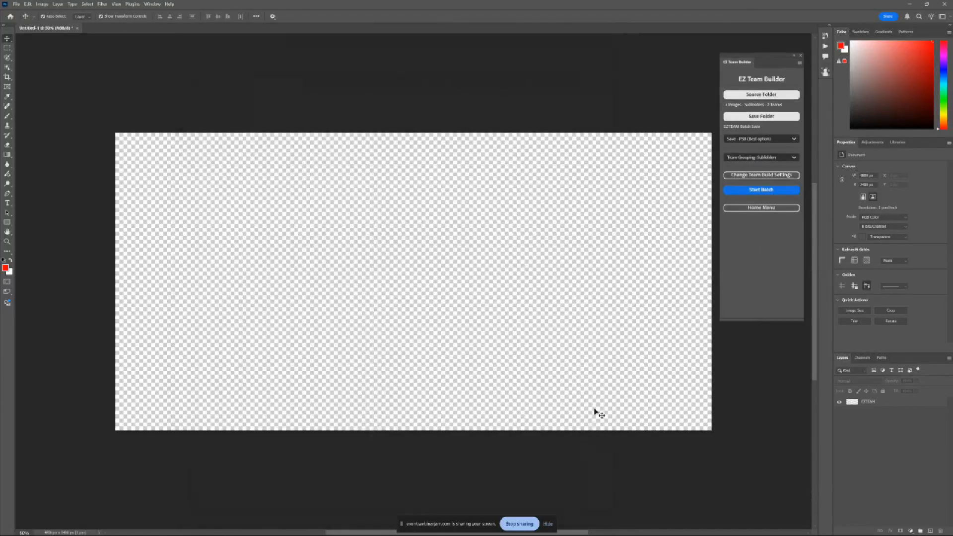
# Review the available batch save formats and choose Save - PSB (Best option).
pyautogui.click(786, 140)
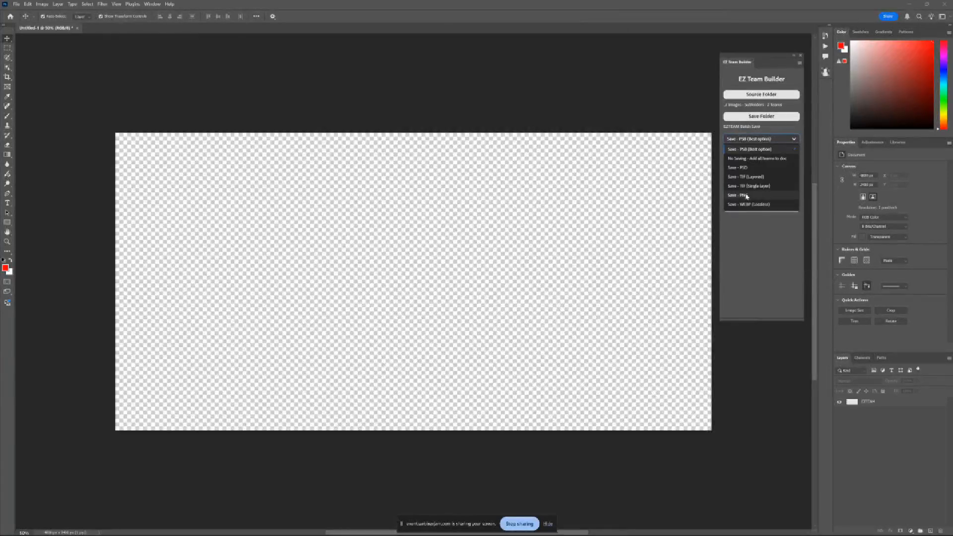
pyautogui.scroll(-1, 749, 178)
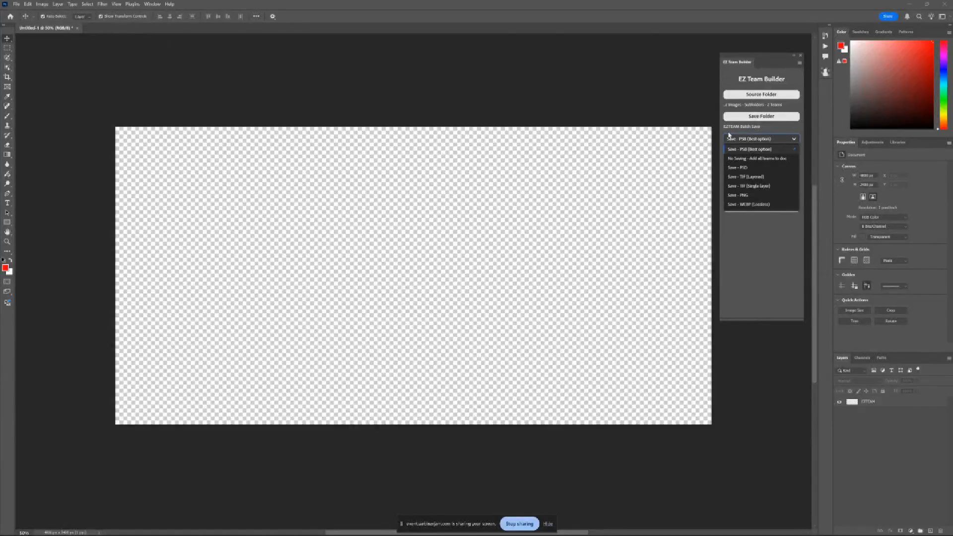
pyautogui.click(733, 148)
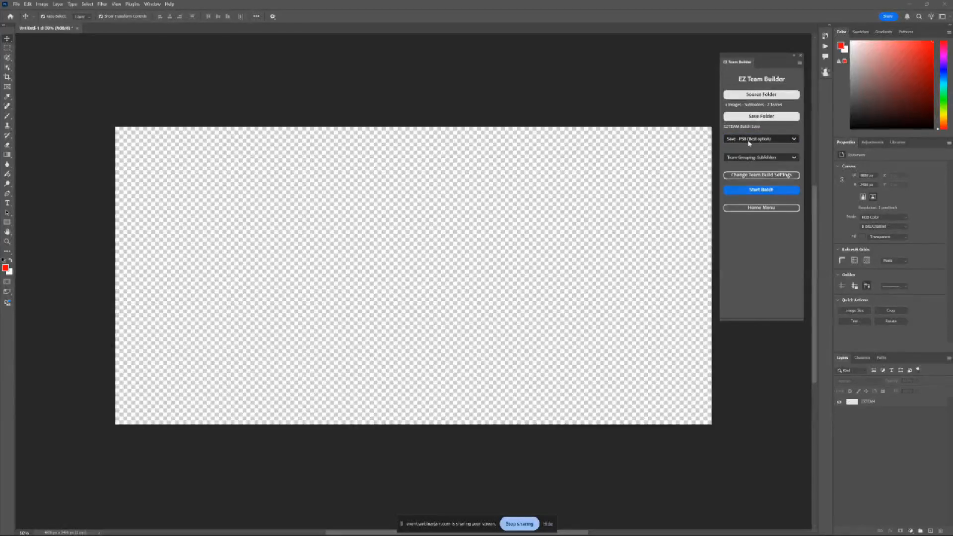
# Review the batch save formats and the team grouping options, keeping Save - PSB (Best option) and Team Grouping: Subfolders.
pyautogui.click(750, 141)
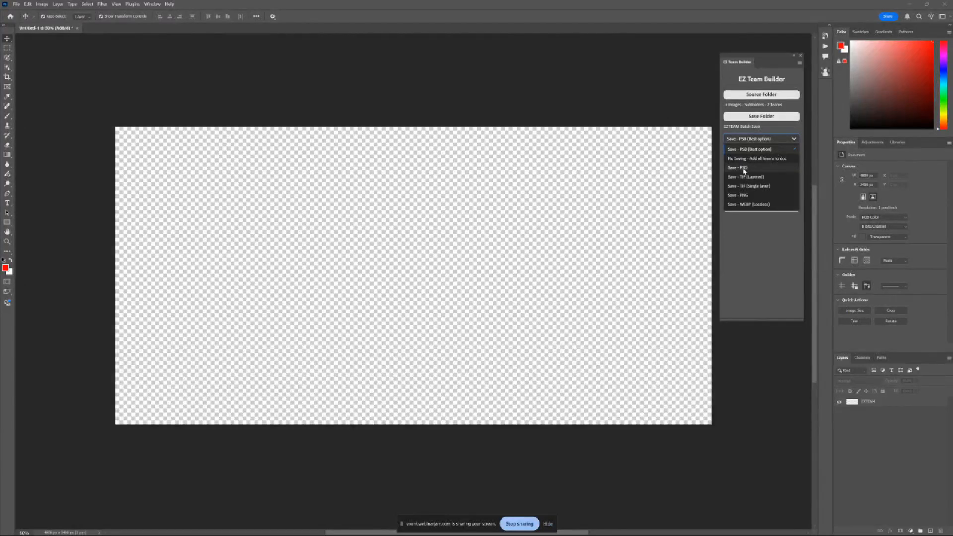
pyautogui.click(732, 139)
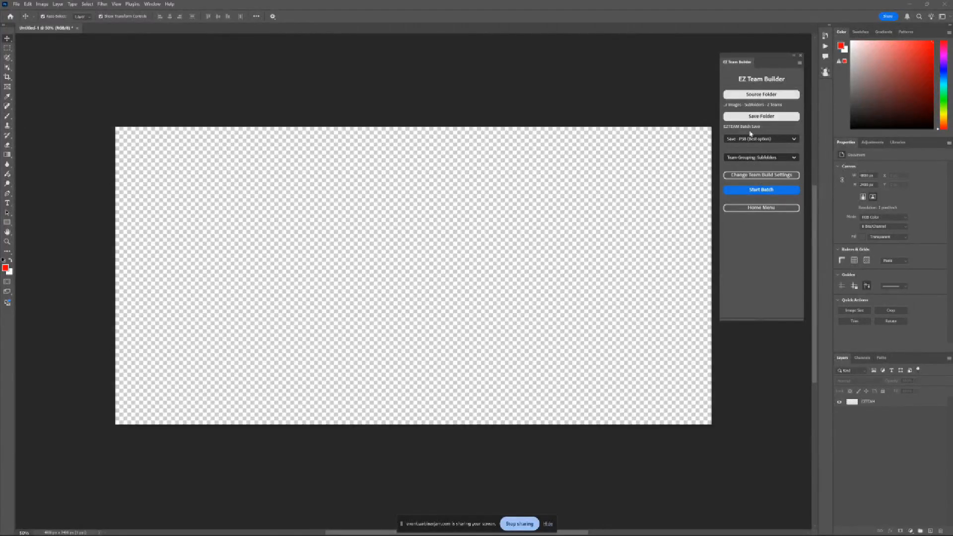
pyautogui.click(769, 159)
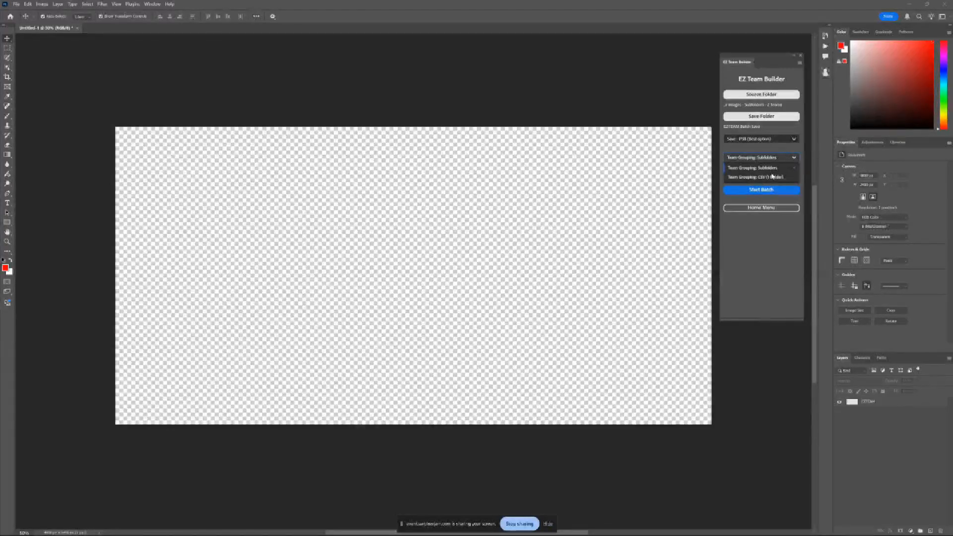
pyautogui.click(775, 156)
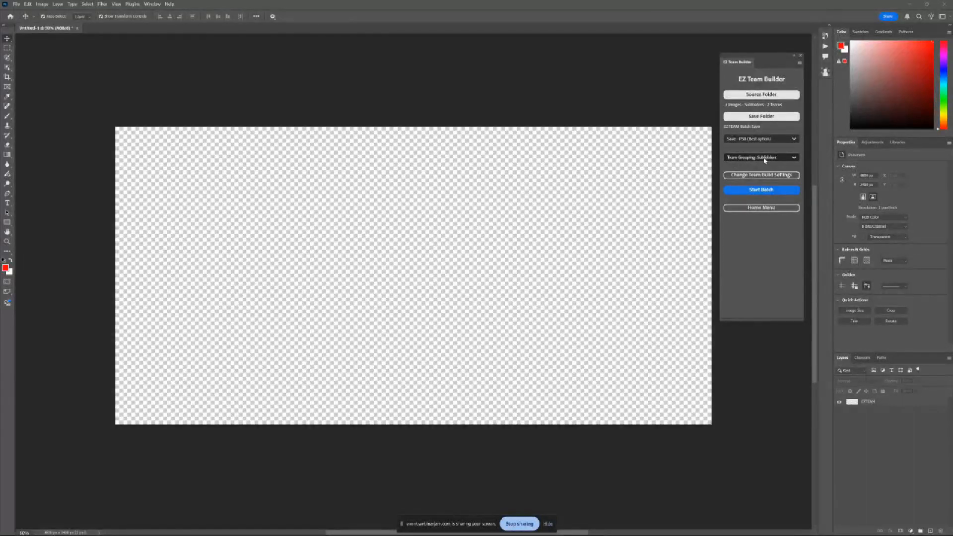
pyautogui.click(765, 159)
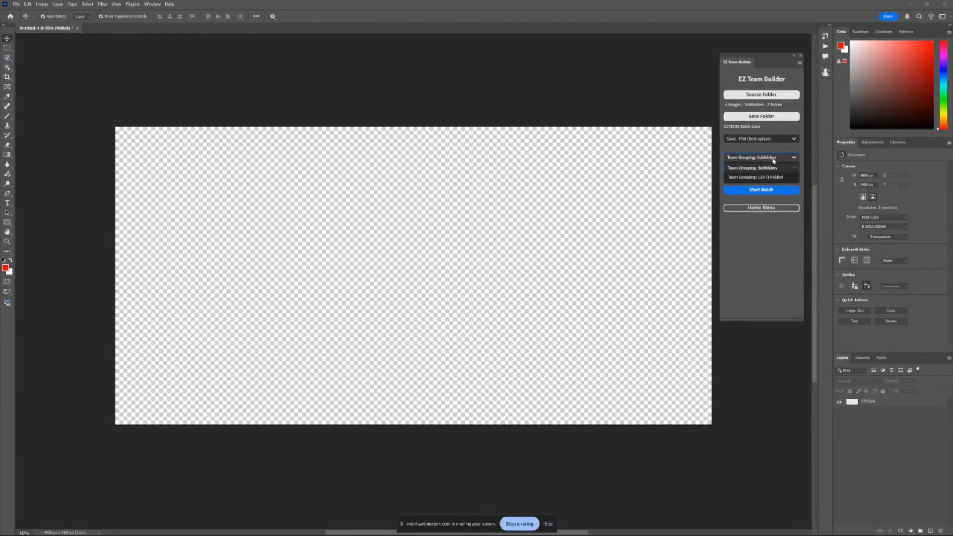
pyautogui.click(772, 161)
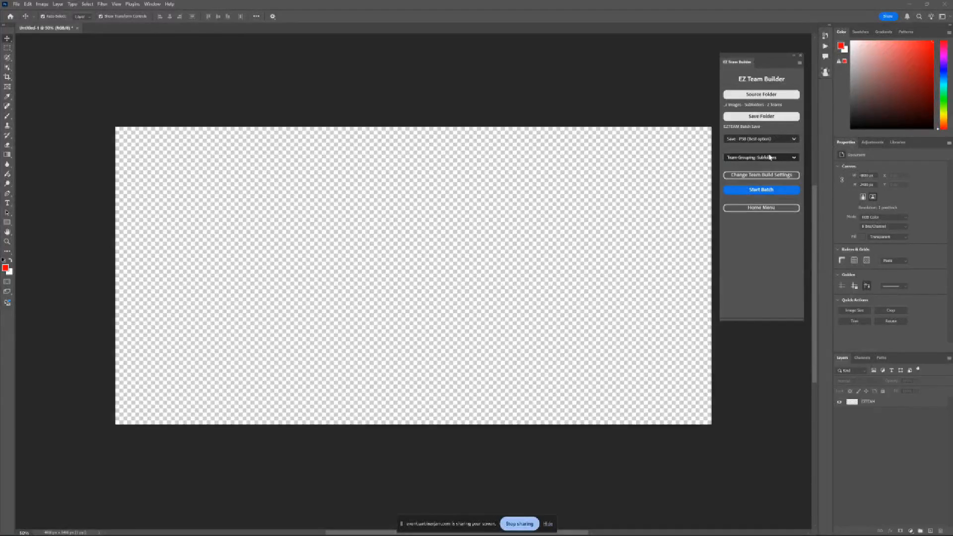
# Run the batch with the Multi Row Defaults layout, accepting the listed settings, and dismiss the completion report.
pyautogui.click(750, 194)
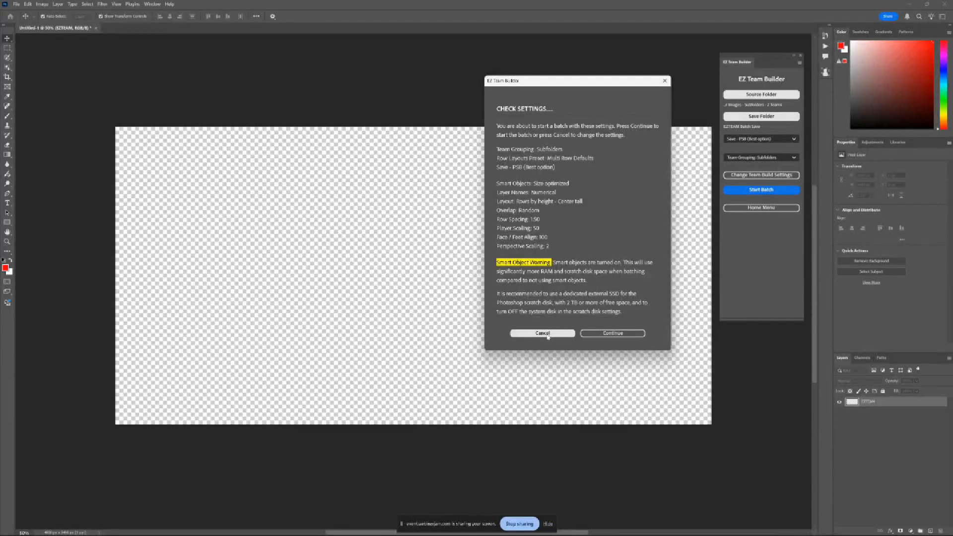
pyautogui.click(604, 333)
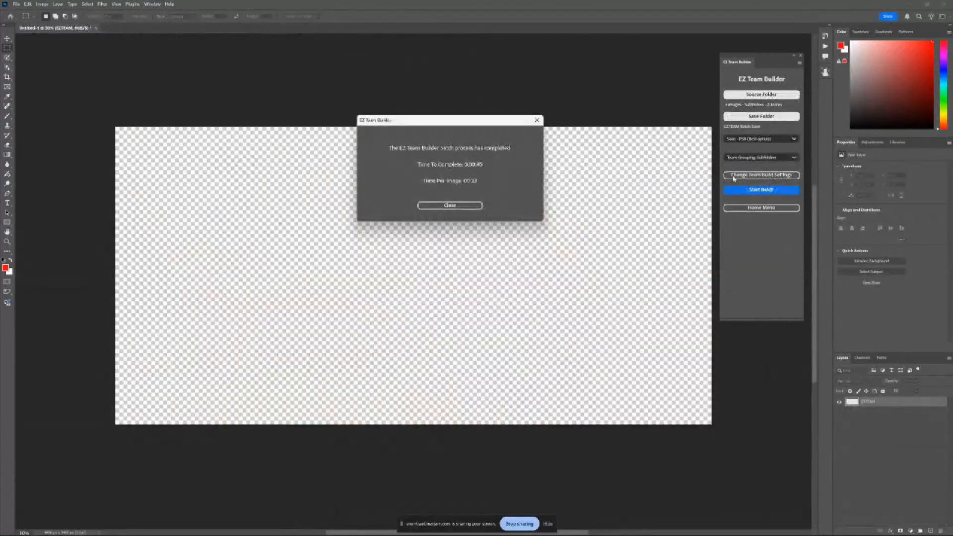
pyautogui.click(457, 205)
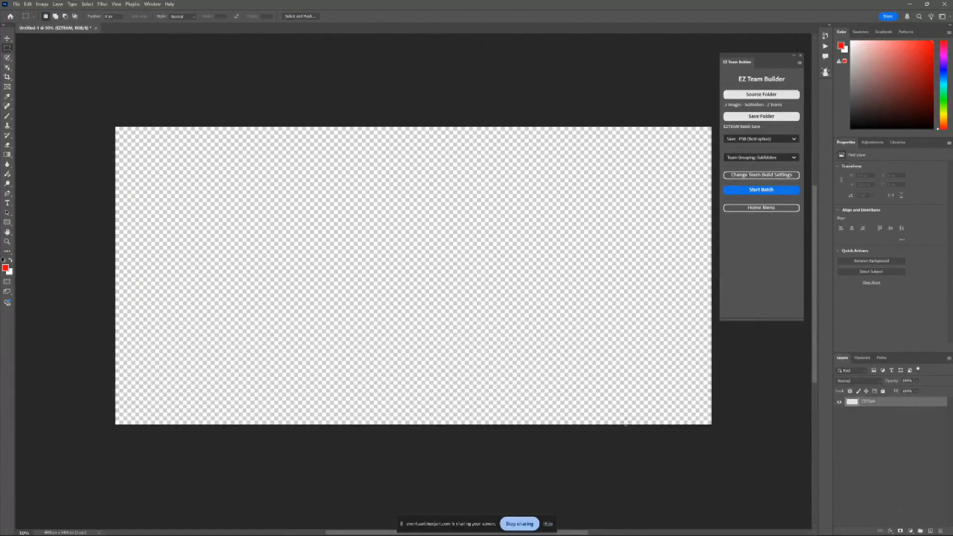
# Open the Aspire Volleyball PSB from the Desktop's EZTEAM Batch Save folder, inspect the multi-row composite, and close it.
pyautogui.click(18, 4)
pyautogui.click(23, 19)
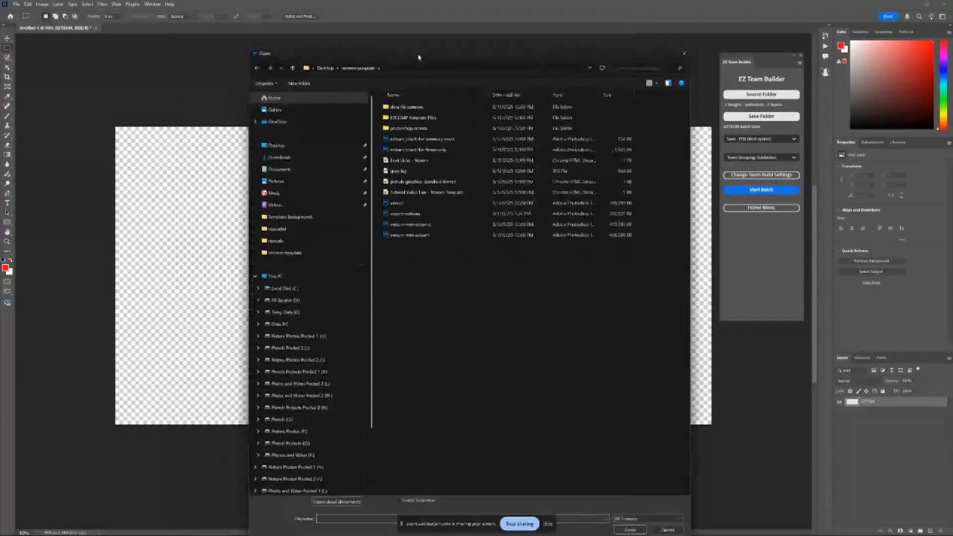
pyautogui.click(280, 139)
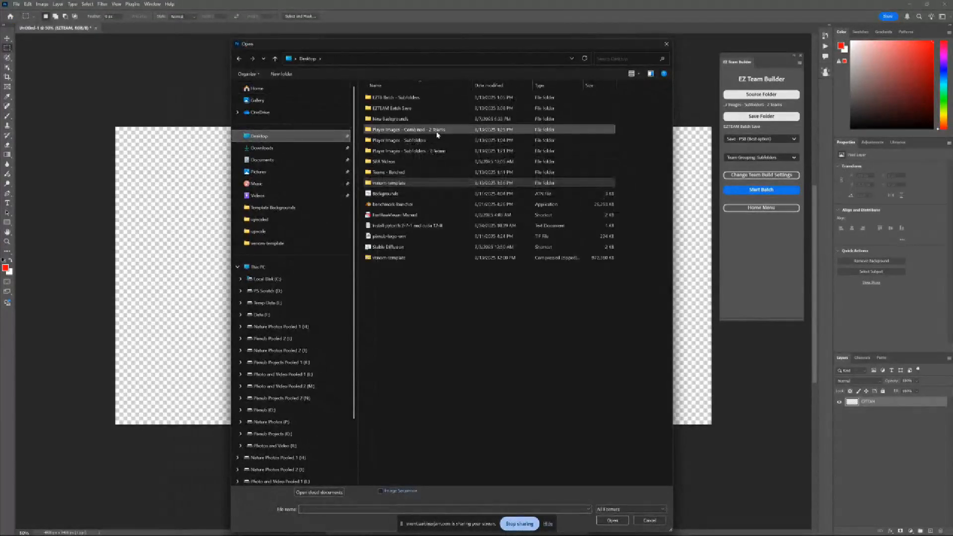
pyautogui.doubleClick(392, 107)
pyautogui.click(391, 112)
pyautogui.doubleClick(390, 112)
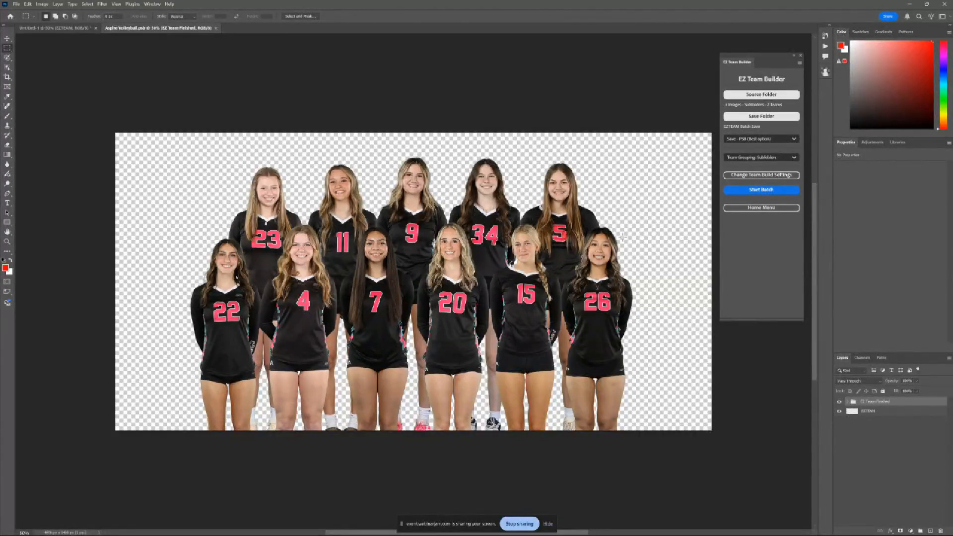
pyautogui.click(216, 28)
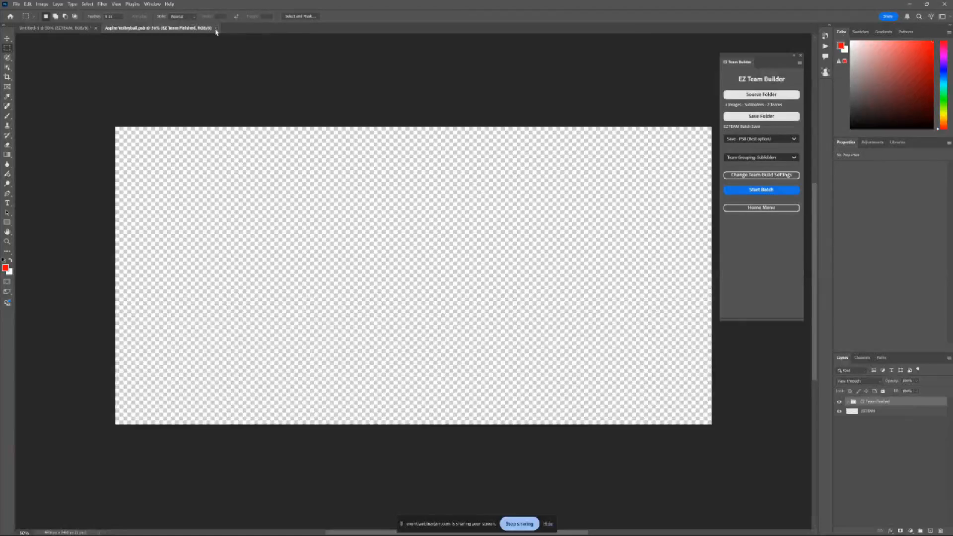
# Change the team build's row layout to Single Row Defaults and return to the batch process settings.
pyautogui.click(737, 175)
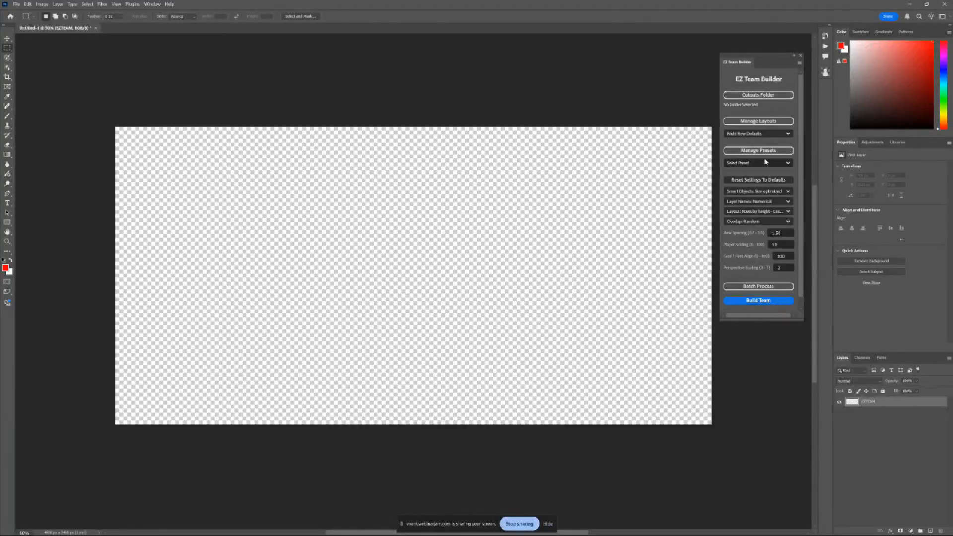
pyautogui.click(758, 134)
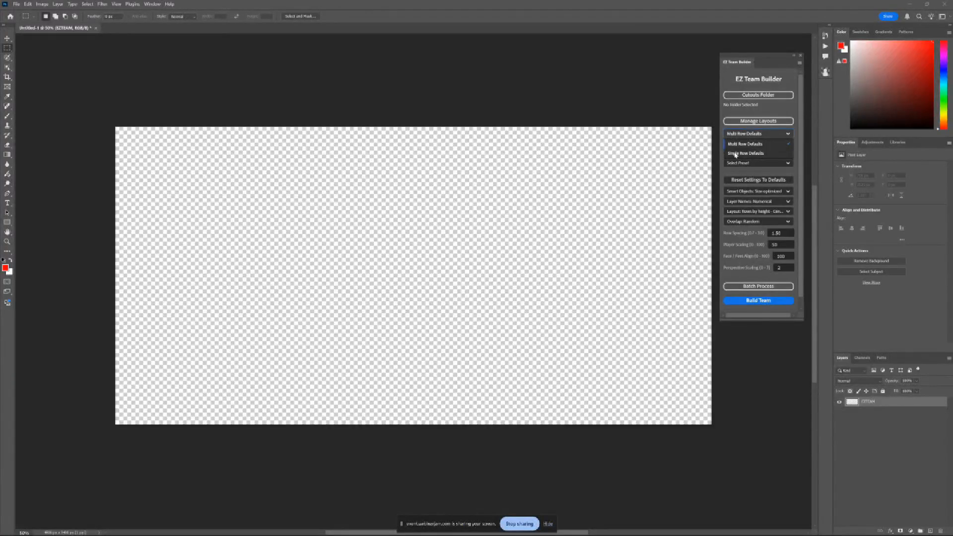
pyautogui.click(745, 154)
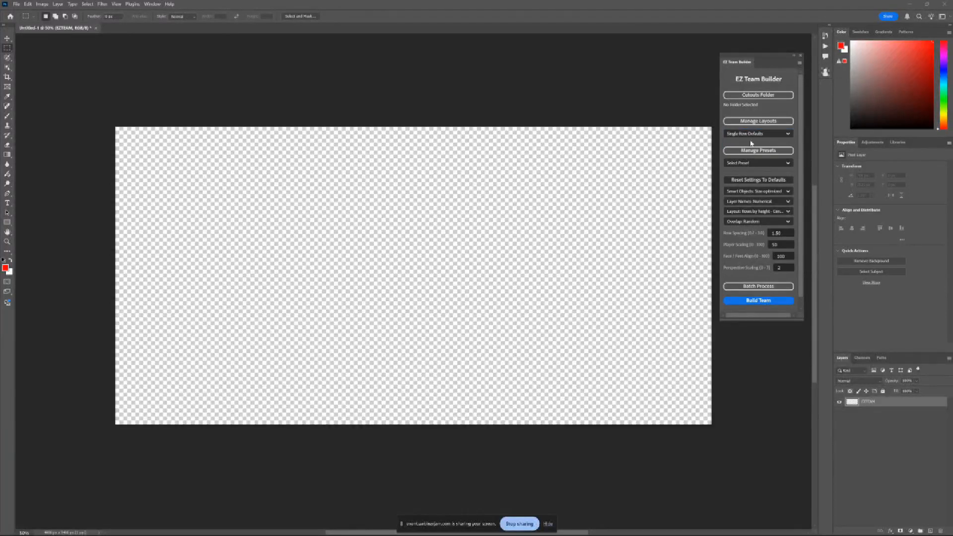
pyautogui.click(762, 286)
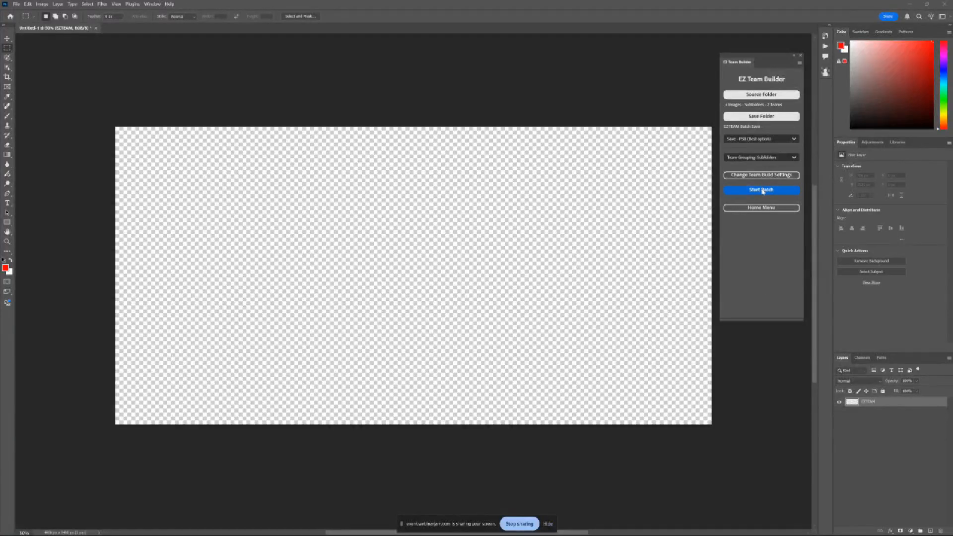
# Run the batch again with the Single Row Defaults layout and dismiss the completion report.
pyautogui.click(763, 190)
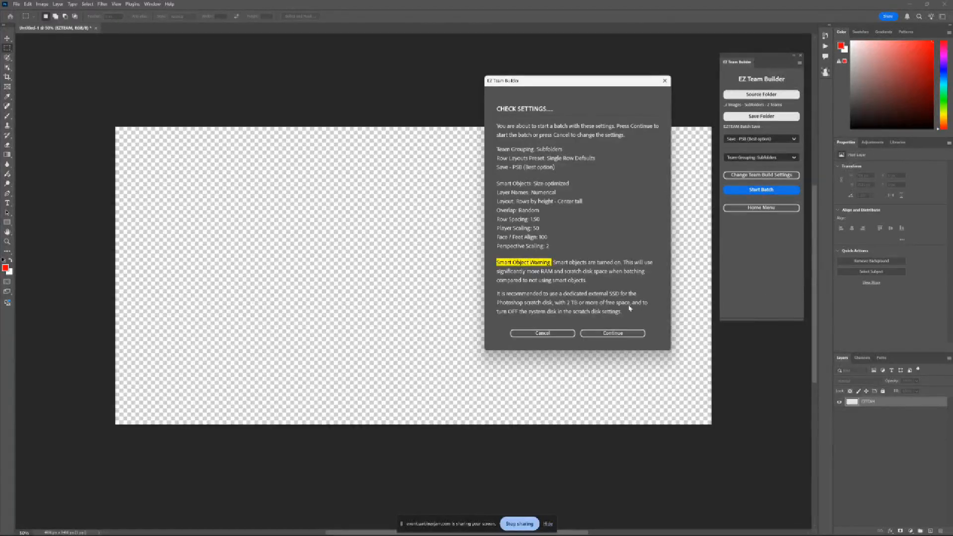
pyautogui.click(627, 332)
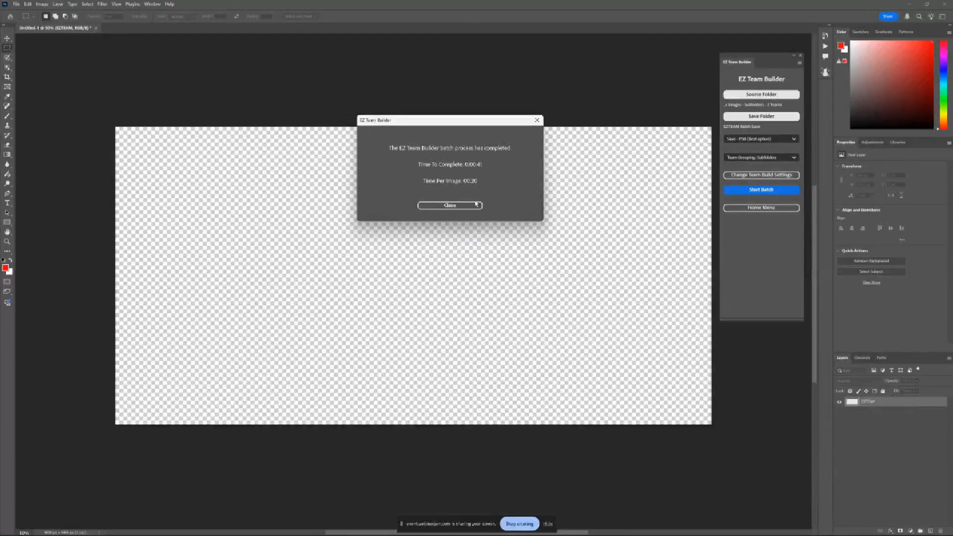
pyautogui.click(466, 209)
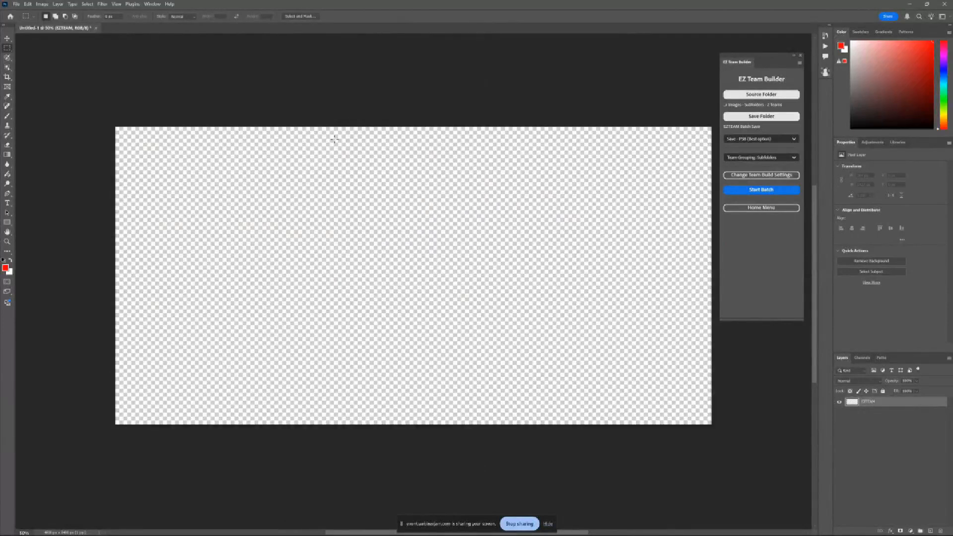
# Open Aspire Volleyball_2 and Trojans Basketball Boys_2 from the EZTEAM Batch Save folder, and bring the volleyball composite to the front.
pyautogui.click(15, 4)
pyautogui.click(30, 22)
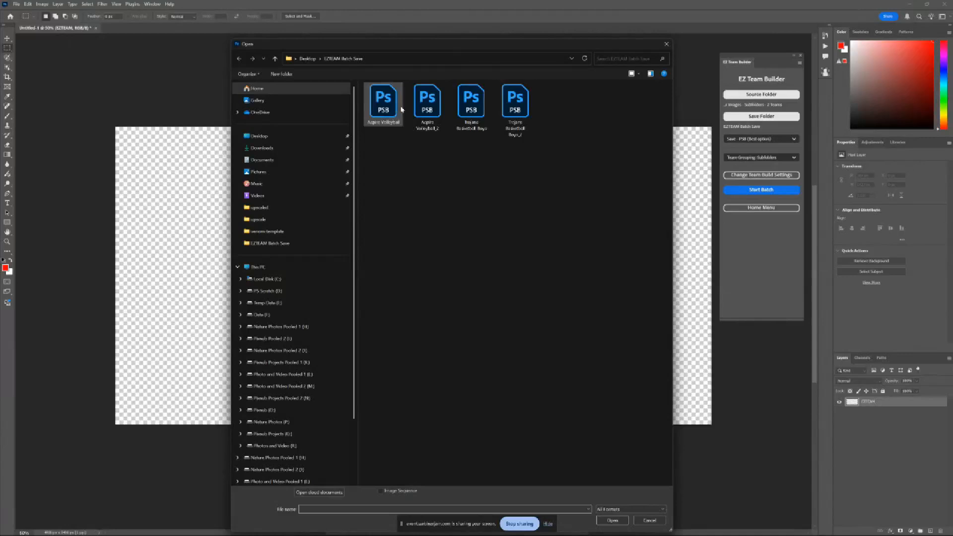
pyautogui.click(428, 105)
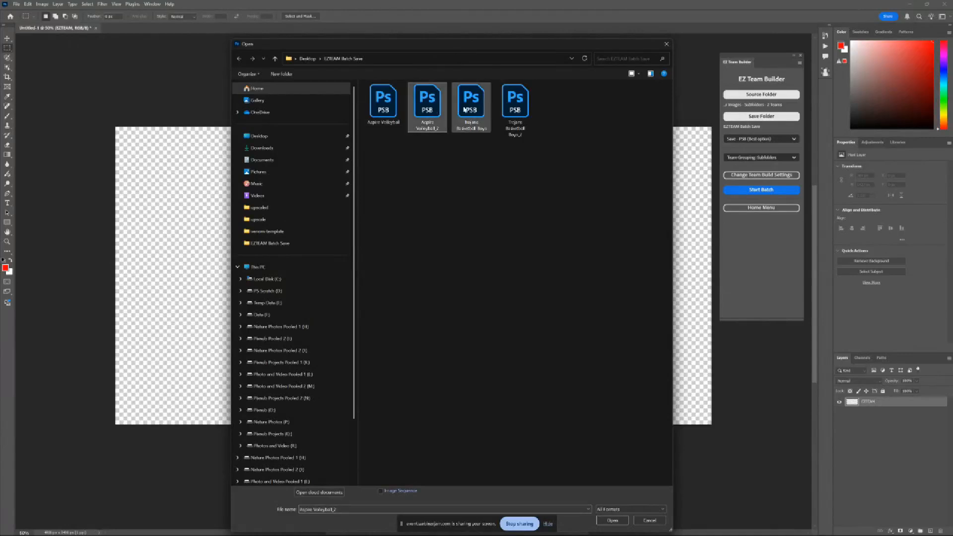
pyautogui.keyDown('ctrl'); pyautogui.click(502, 101); pyautogui.keyUp('ctrl')
pyautogui.click(620, 521)
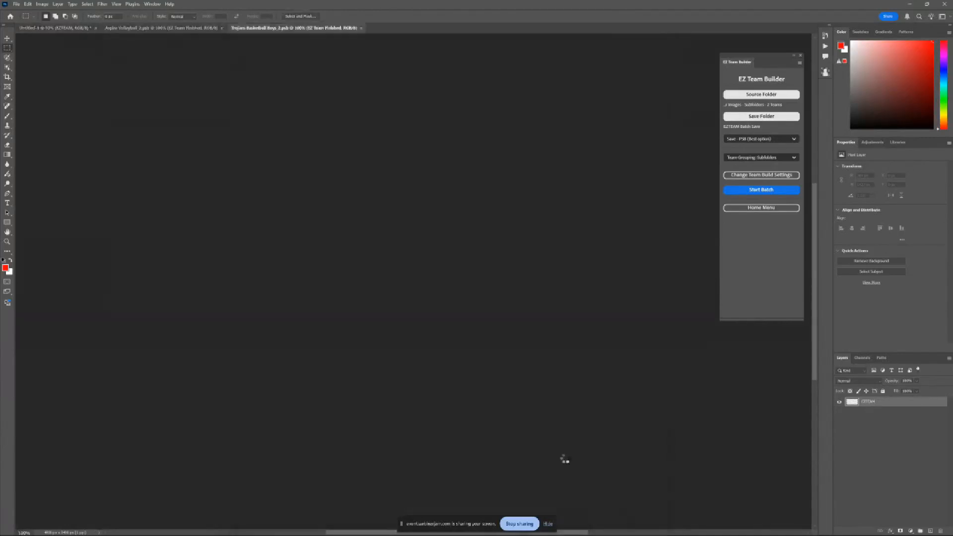
pyautogui.click(201, 28)
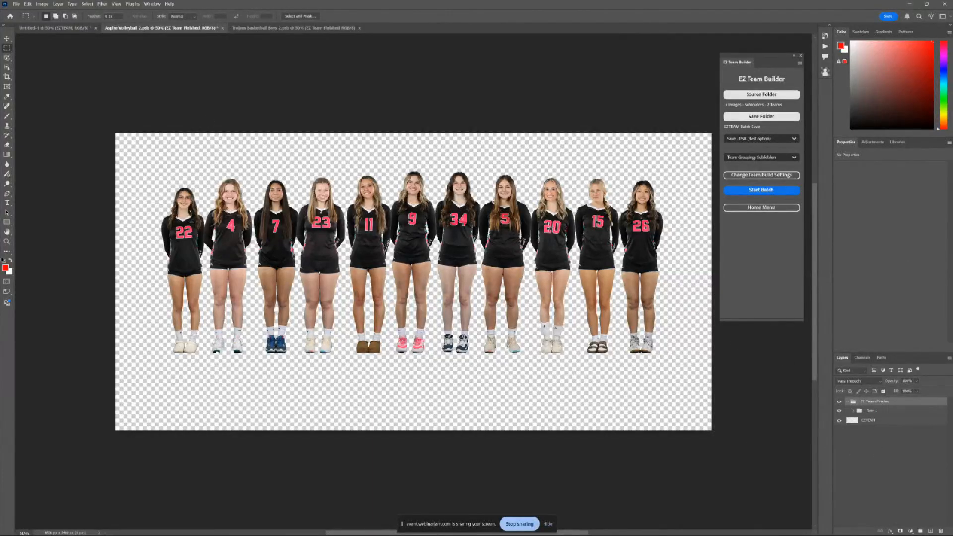
# Turn off Auto-Select and move the whole EZ Team Finished group slightly down and to the right on the canvas.
pyautogui.click(11, 38)
pyautogui.moveTo(575, 164); pyautogui.dragTo(531, 207)
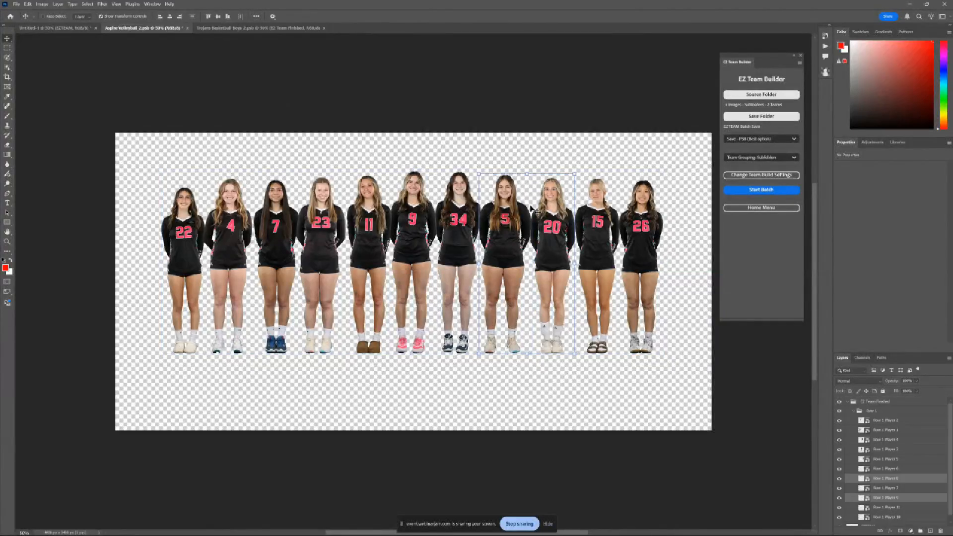
pyautogui.click(876, 402)
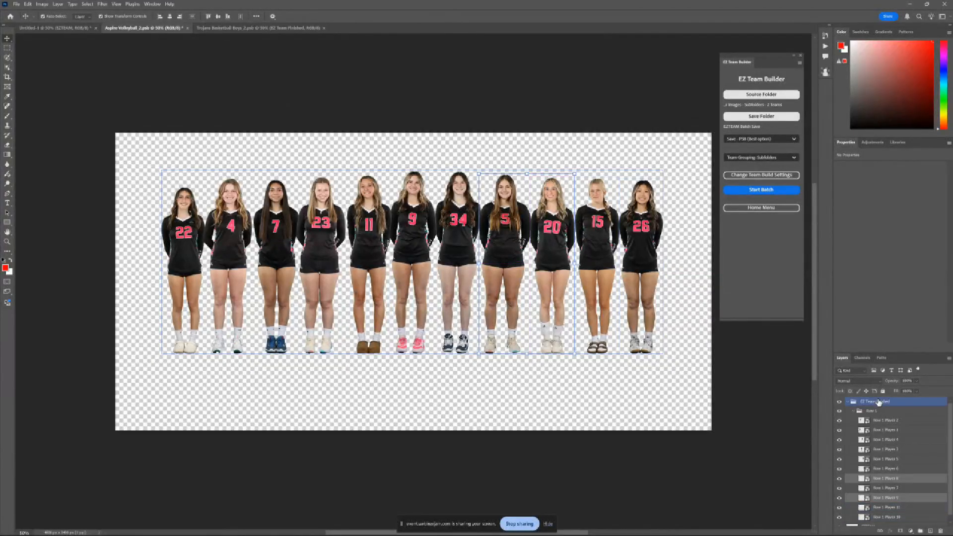
pyautogui.click(43, 16)
pyautogui.moveTo(482, 188); pyautogui.dragTo(491, 210)
pyautogui.moveTo(429, 189); pyautogui.dragTo(451, 181)
pyautogui.click(357, 16)
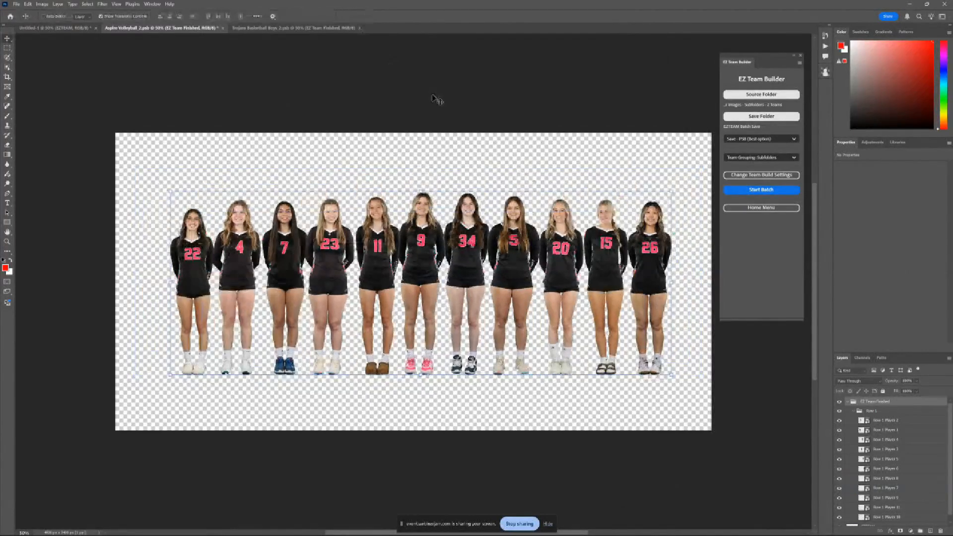
# Open the smart object contents of player number 4's layer to inspect the cutout, and close it again.
pyautogui.click(887, 422)
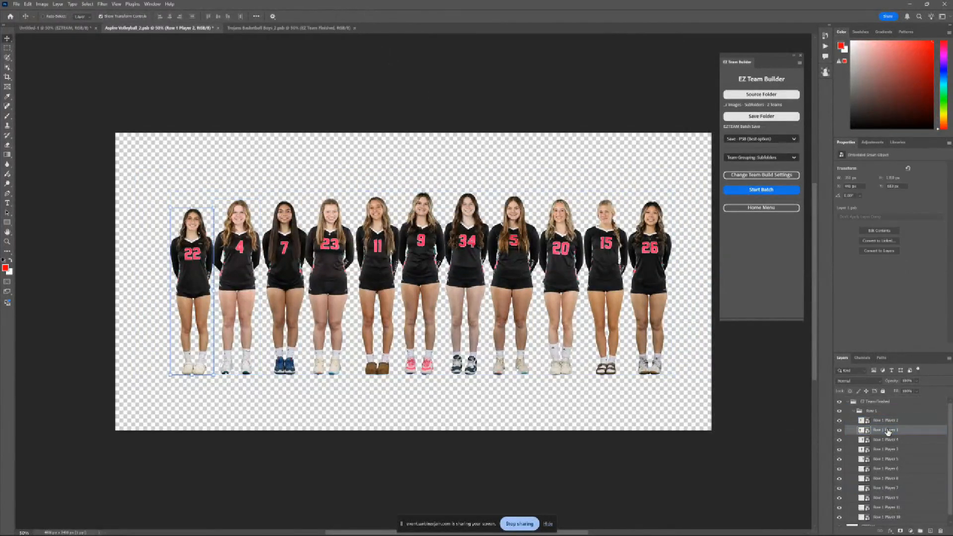
pyautogui.doubleClick(861, 421)
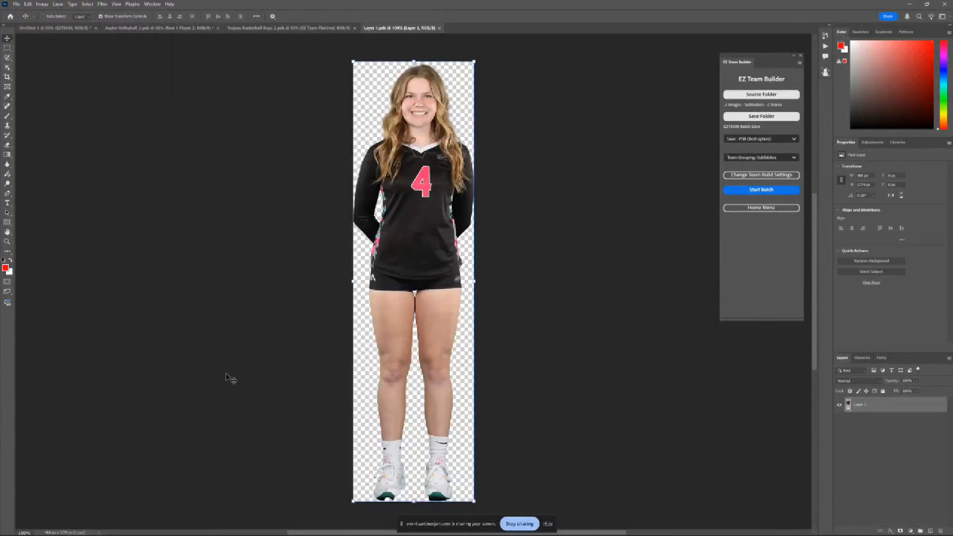
pyautogui.click(439, 29)
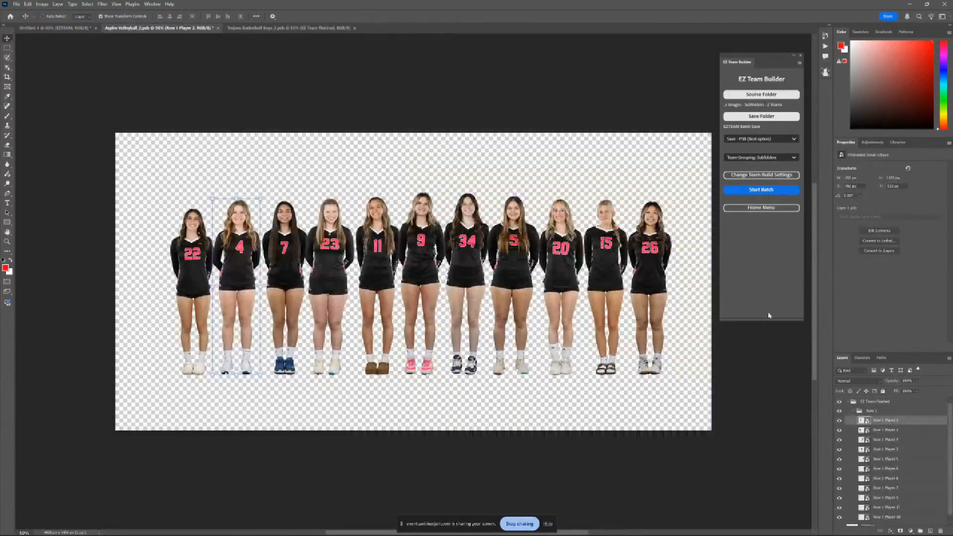
pyautogui.hotkey('ctrl', 't')
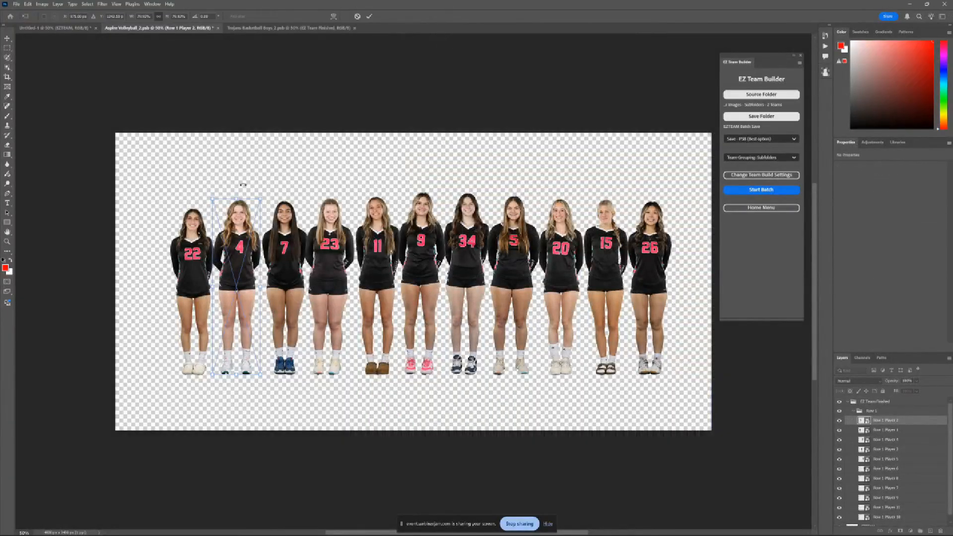
pyautogui.moveTo(236, 199); pyautogui.dragTo(238, 166)
pyautogui.click(358, 16)
# Scale the whole EZ Team Finished group up proportionally to about 110% and apply the transform.
pyautogui.click(883, 403)
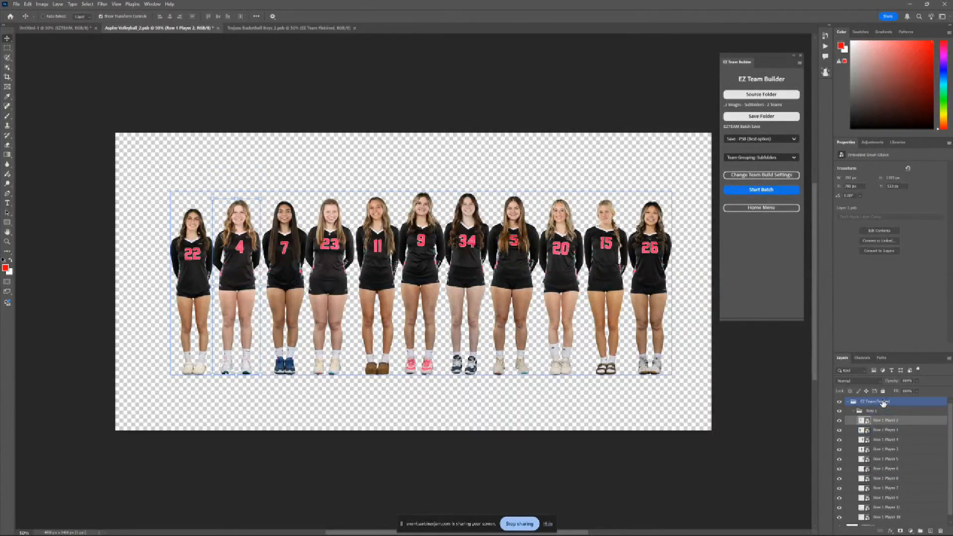
pyautogui.hotkey('ctrl', 't')
pyautogui.moveTo(421, 191)
pyautogui.mouseDown()
pyautogui.moveTo(422, 168)
pyautogui.moveTo(421, 198)
pyautogui.moveTo(422, 176)
pyautogui.mouseUp()
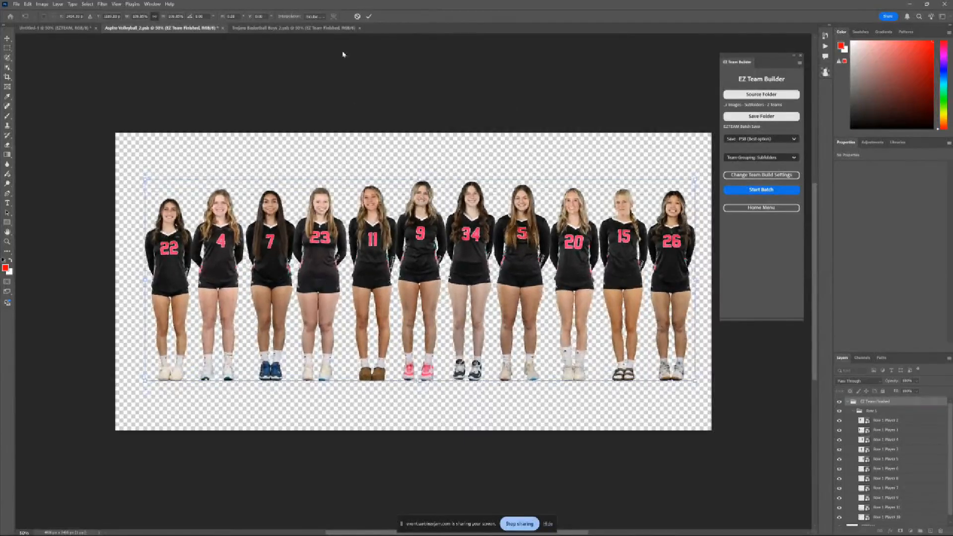
pyautogui.click(369, 18)
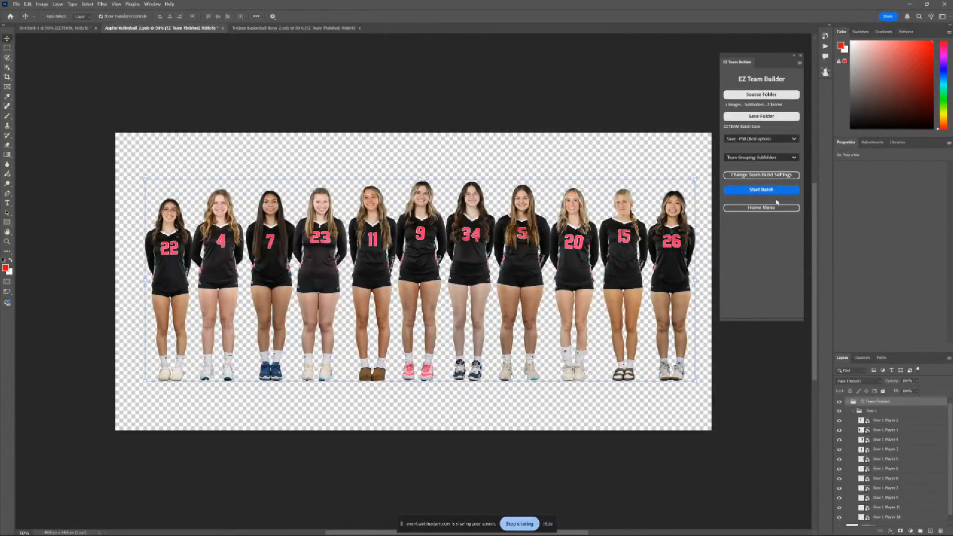
# Open the team build settings and review the Smart Objects choices, keeping Size optimized selected.
pyautogui.click(760, 177)
pyautogui.click(789, 193)
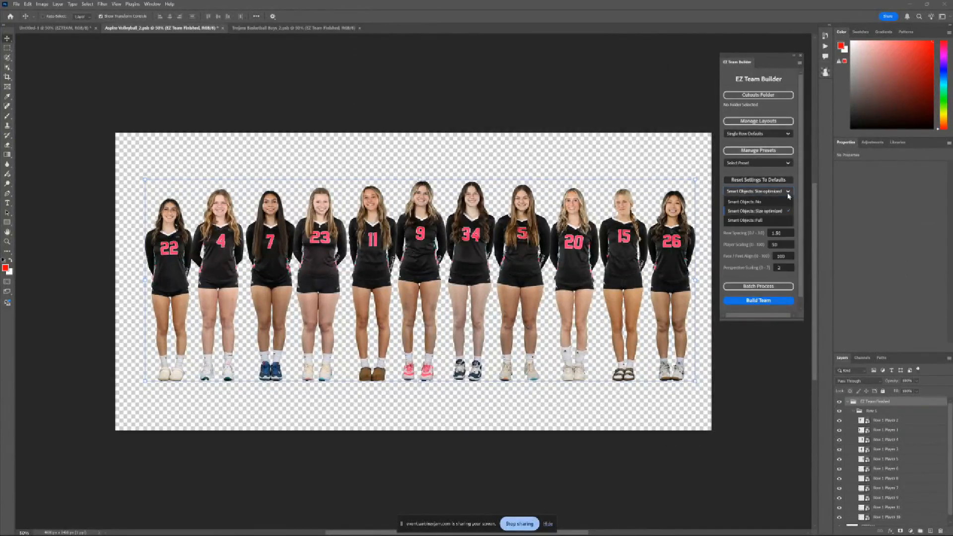
pyautogui.click(749, 203)
pyautogui.click(757, 191)
pyautogui.click(764, 212)
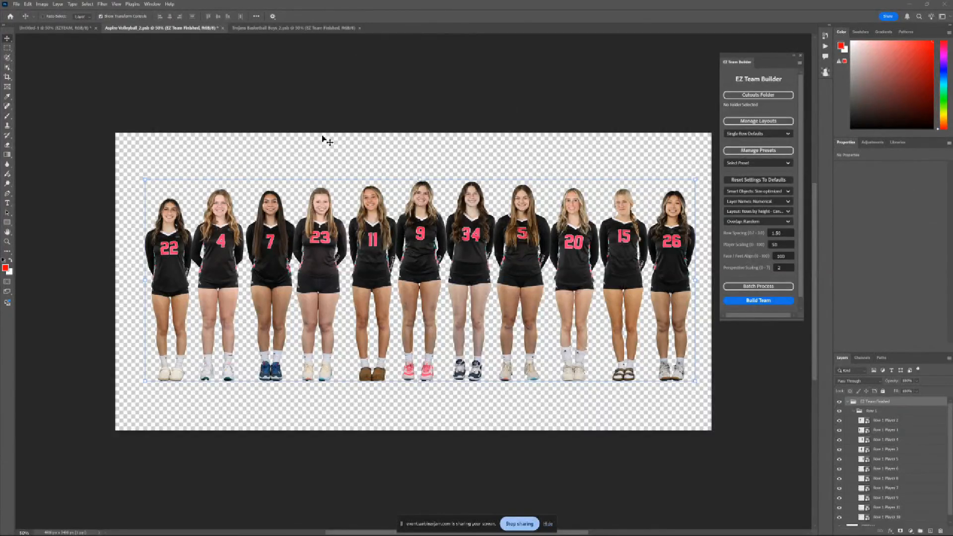
pyautogui.click(788, 193)
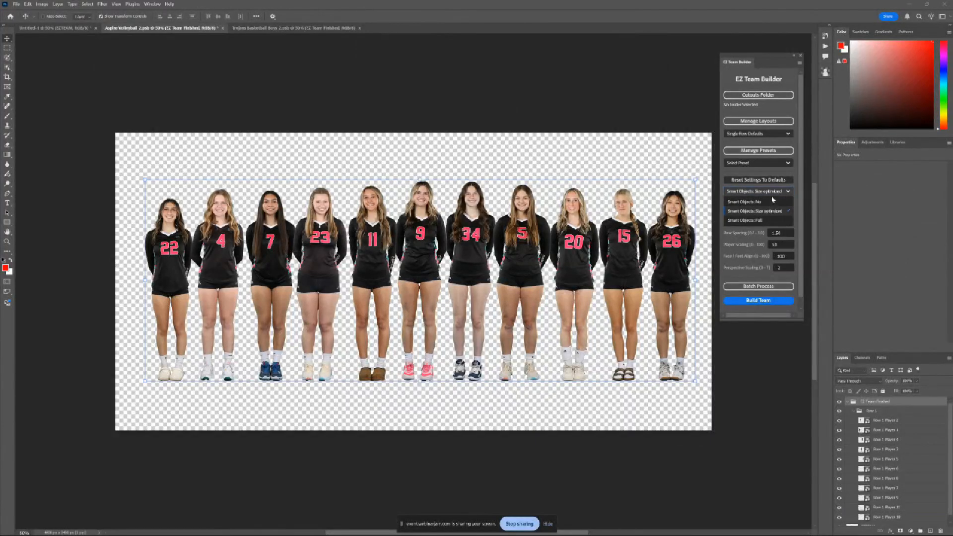
pyautogui.click(789, 193)
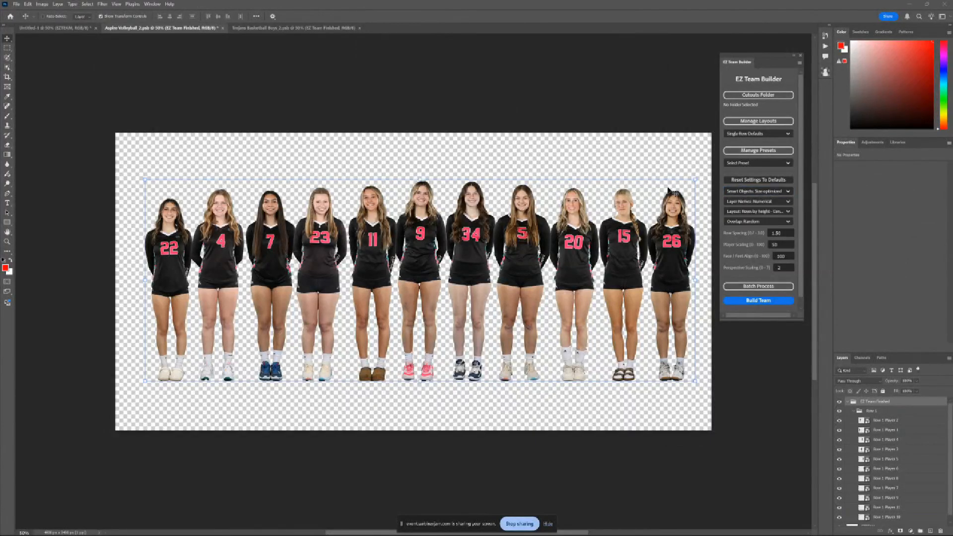
# Move player number 4's layer left over player number 22 in the volleyball row.
pyautogui.click(888, 422)
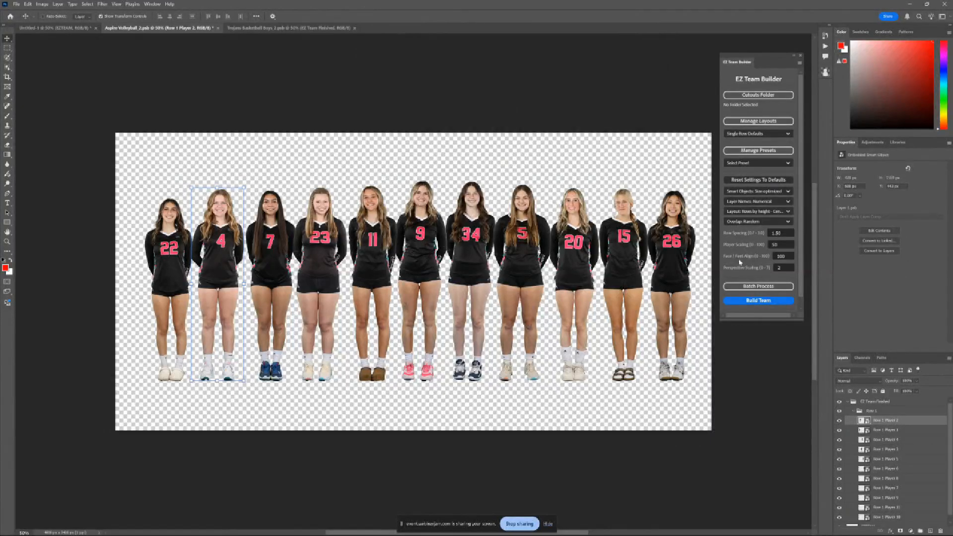
pyautogui.scroll(-1, 893, 457)
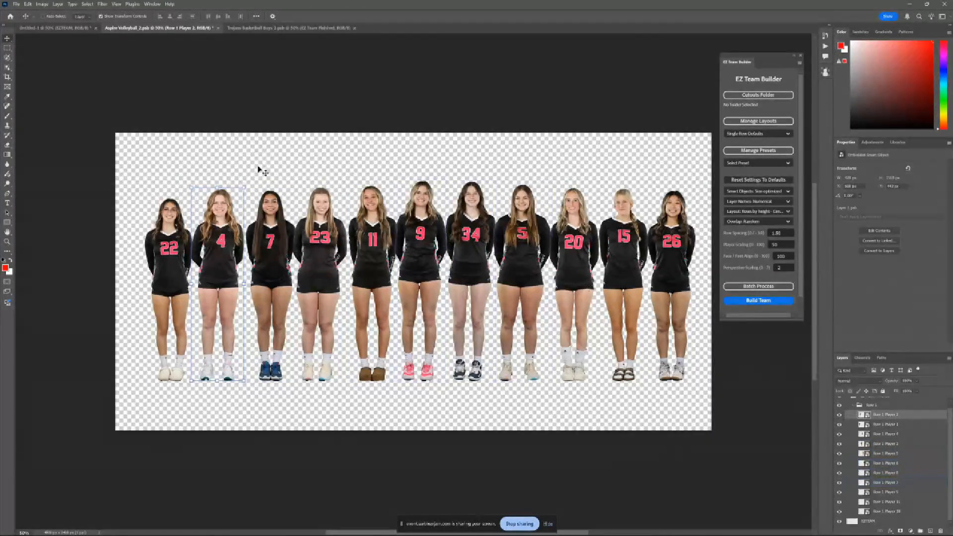
pyautogui.moveTo(231, 199); pyautogui.dragTo(181, 195)
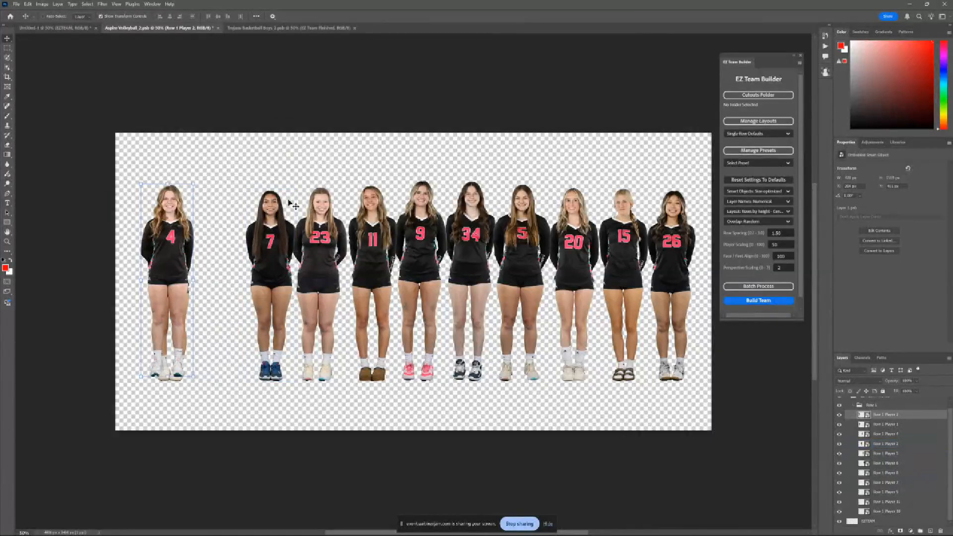
pyautogui.moveTo(289, 202); pyautogui.dragTo(292, 202)
# Turn on Auto-Select, move player 7 between players 9 and 34, and line up players 11, 23 and 9 beside player 4.
pyautogui.click(45, 17)
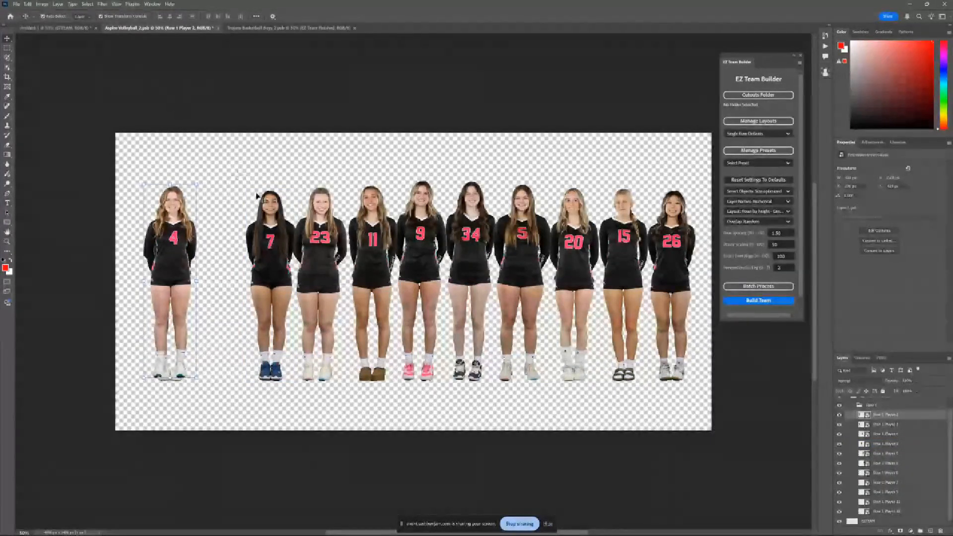
pyautogui.moveTo(258, 196); pyautogui.dragTo(432, 197)
pyautogui.moveTo(371, 218); pyautogui.dragTo(230, 218)
pyautogui.moveTo(332, 197); pyautogui.dragTo(308, 192)
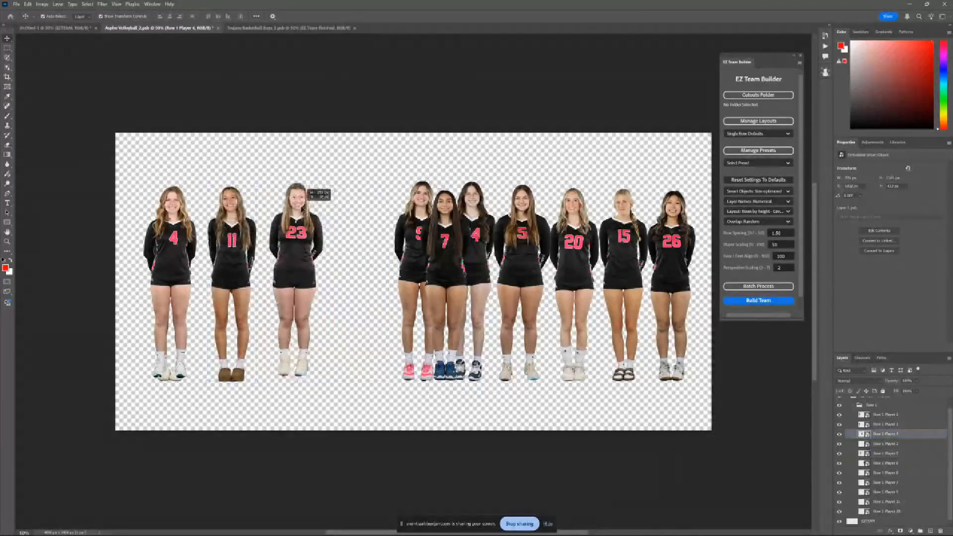
pyautogui.moveTo(426, 210); pyautogui.dragTo(368, 215)
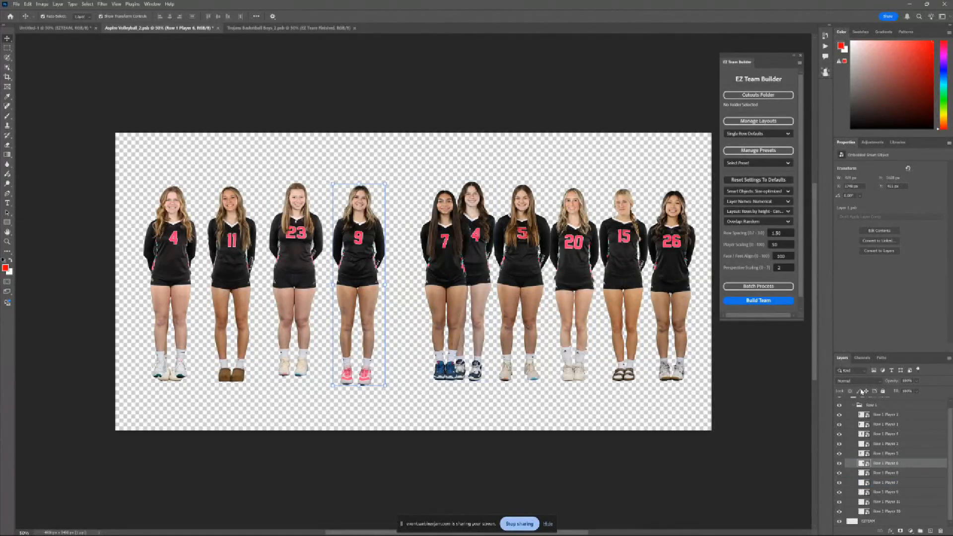
# Select individual player layers in the Row 1 group to check which player each layer holds.
pyautogui.click(866, 406)
pyautogui.click(867, 420)
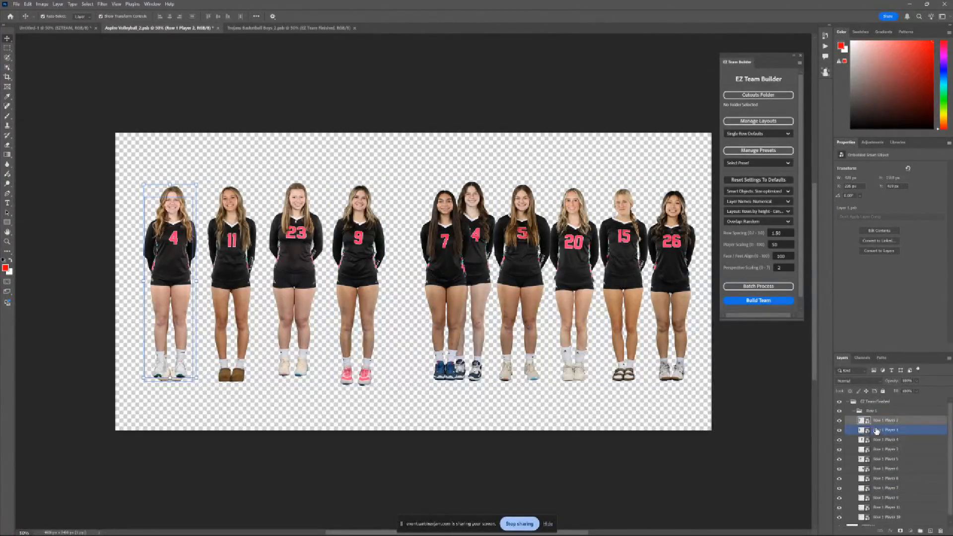
pyautogui.click(879, 440)
pyautogui.click(878, 459)
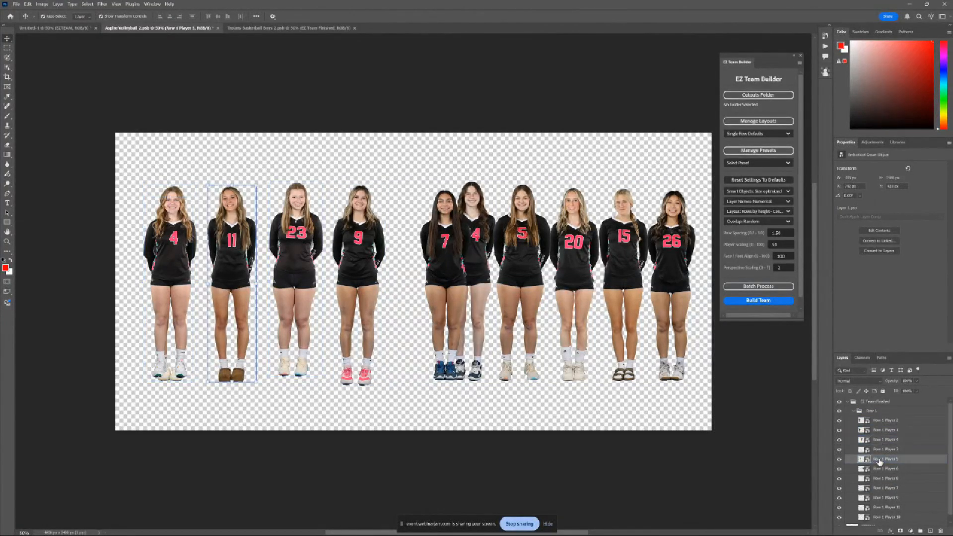
# Close the volleyball composite, the basketball composite and the untitled document without saving changes.
pyautogui.click(218, 28)
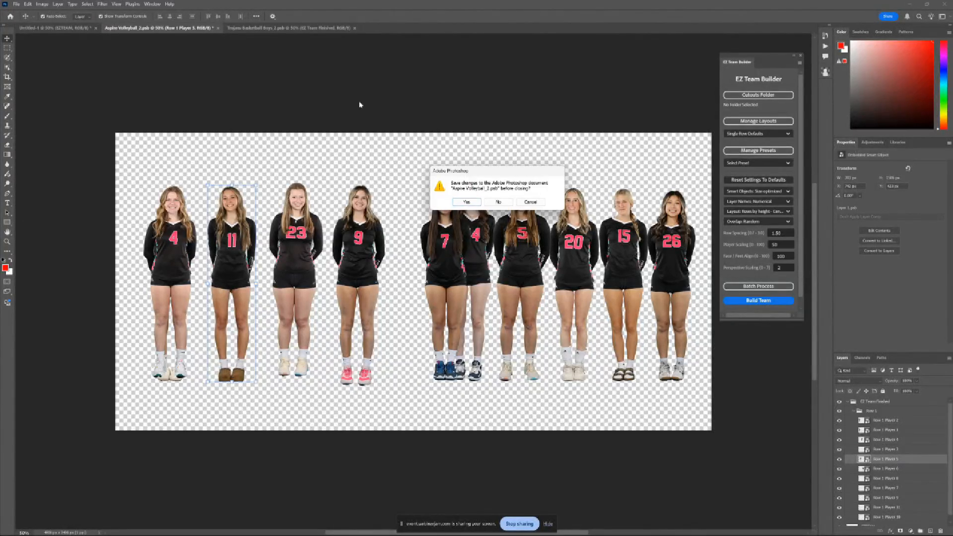
pyautogui.click(498, 202)
pyautogui.click(232, 28)
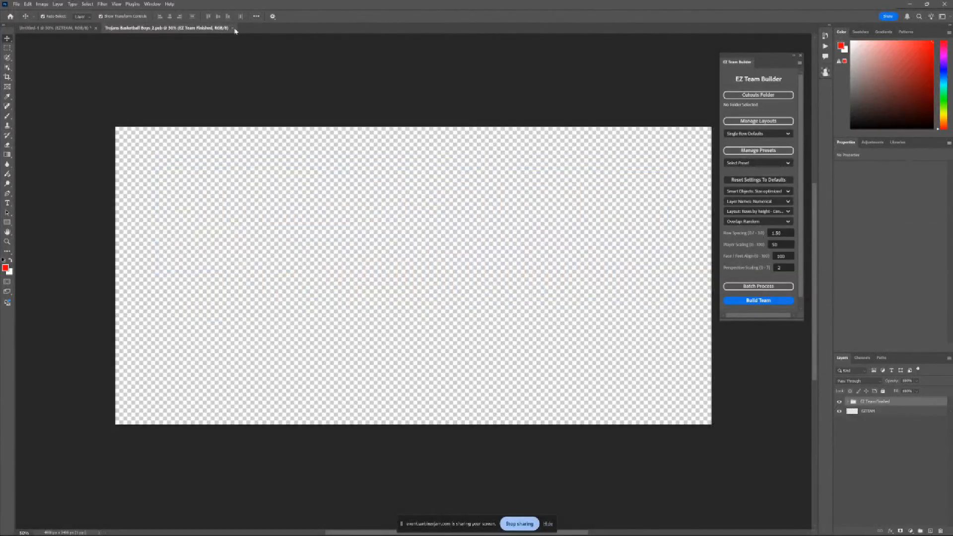
pyautogui.click(97, 29)
pyautogui.click(498, 202)
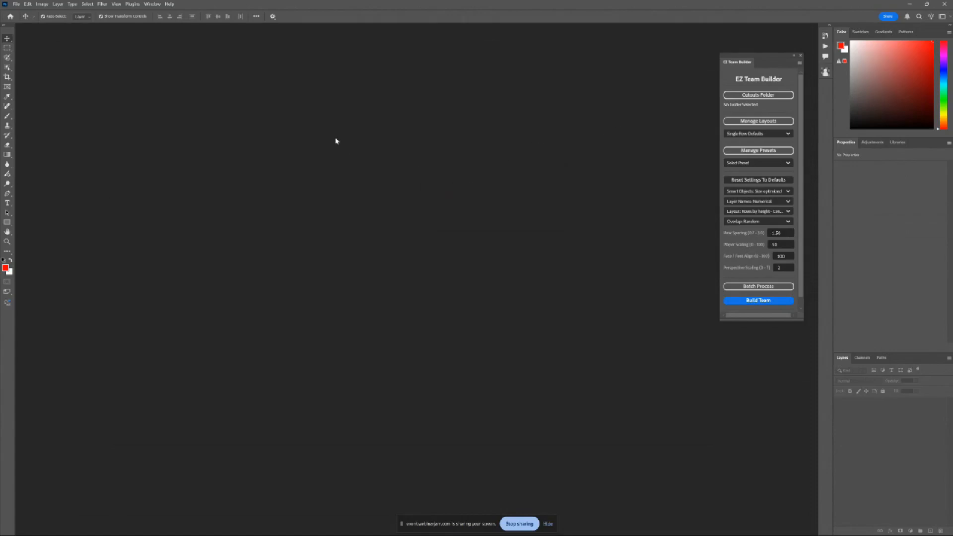
# Open the Workflow Helper plugin and move its window clear of EZ Team Builder.
pyautogui.click(152, 4)
pyautogui.moveTo(139, 6)
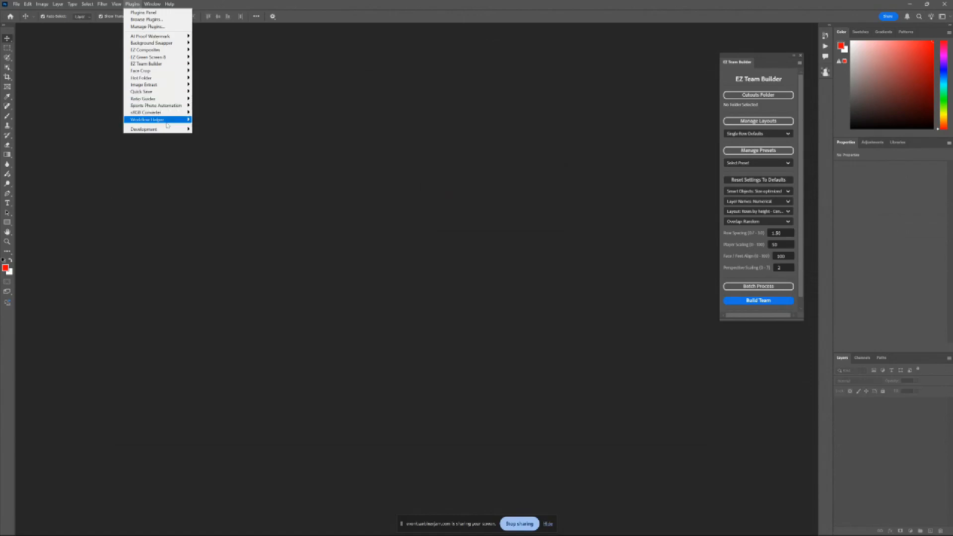
pyautogui.click(214, 120)
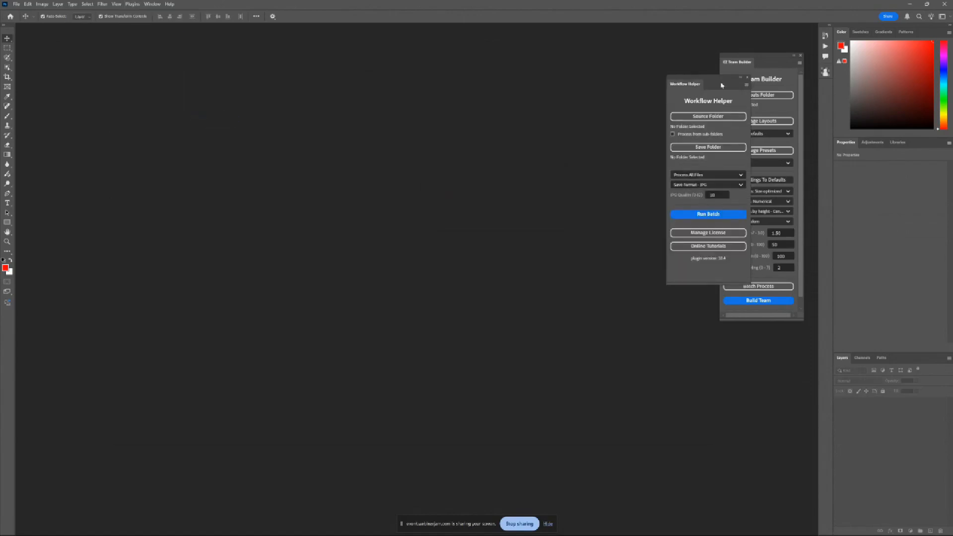
pyautogui.moveTo(711, 80); pyautogui.dragTo(638, 115)
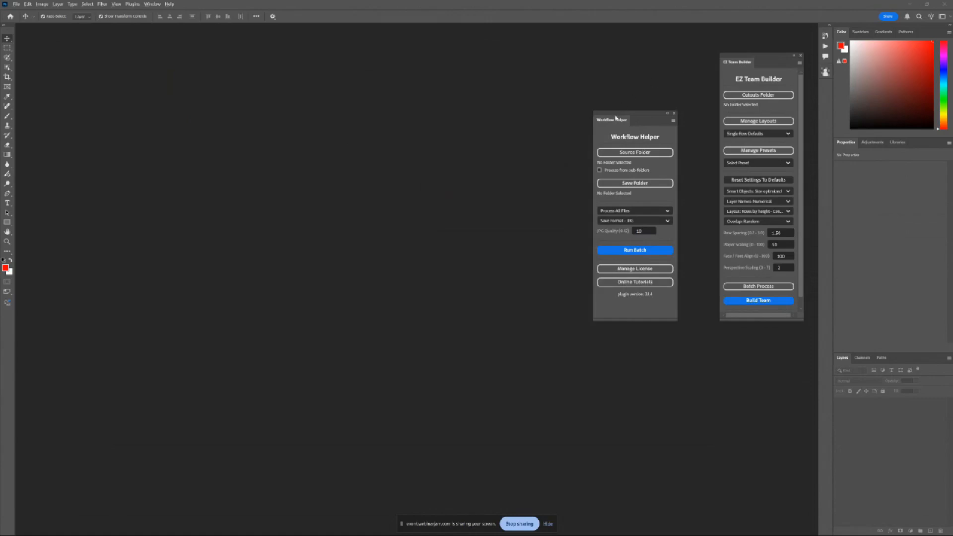
# Switch to File Explorer, delete Aspire Volleyball and Trojans Basketball Boys from the EZTEAM Batch Save folder, and return to Photoshop.
pyautogui.hotkey('alt', 'Tab')
pyautogui.hotkey('alt', 'Tab')
pyautogui.hotkey('alt', 'Tab')
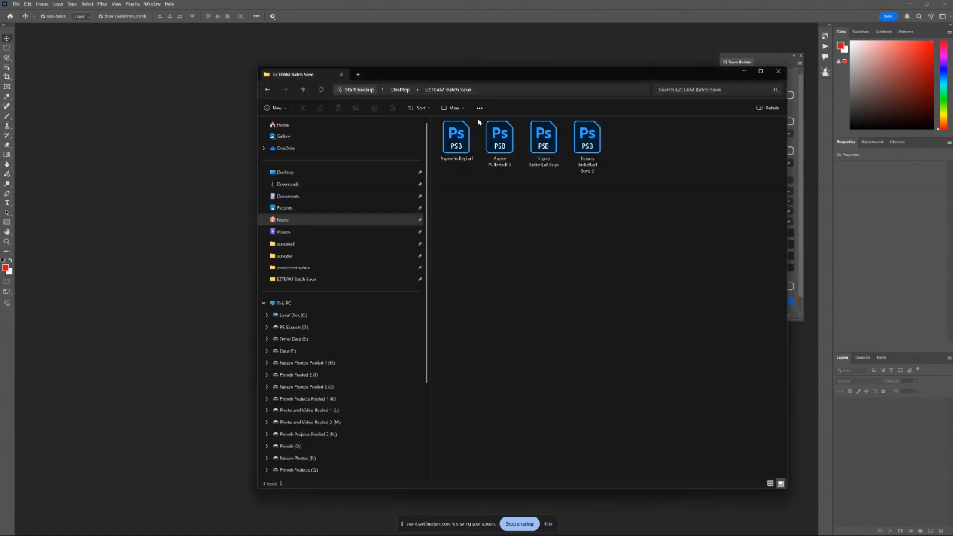
pyautogui.click(464, 139)
pyautogui.press('Delete')
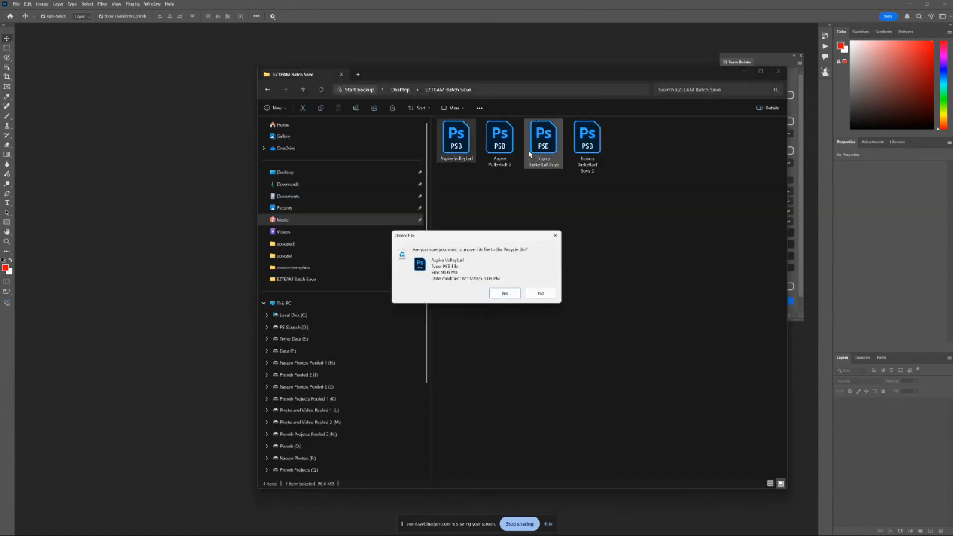
pyautogui.click(507, 295)
pyautogui.click(502, 151)
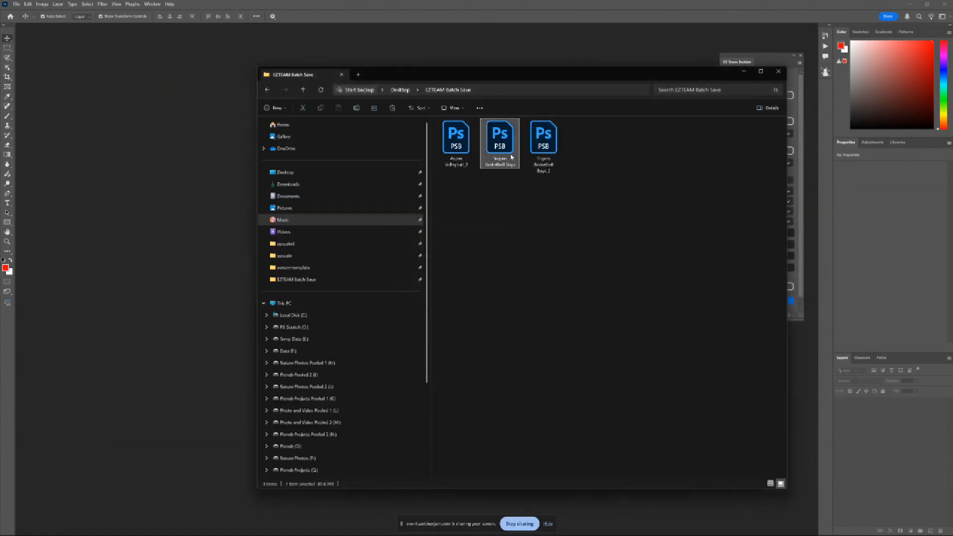
pyautogui.press('Delete')
pyautogui.click(505, 294)
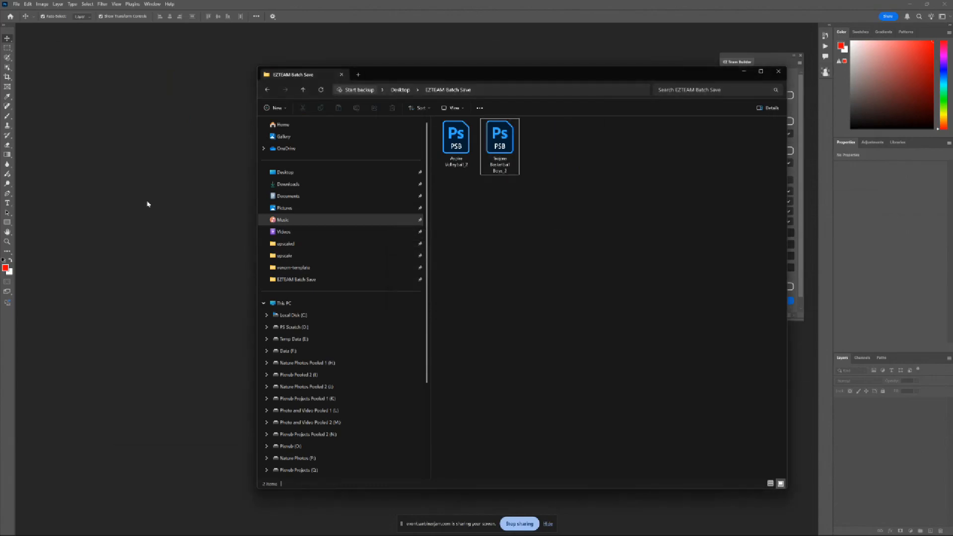
pyautogui.click(156, 206)
# Dock EZ Team Builder as a collapsed icon and move Workflow Helper into the freed space.
pyautogui.moveTo(658, 112); pyautogui.dragTo(678, 91)
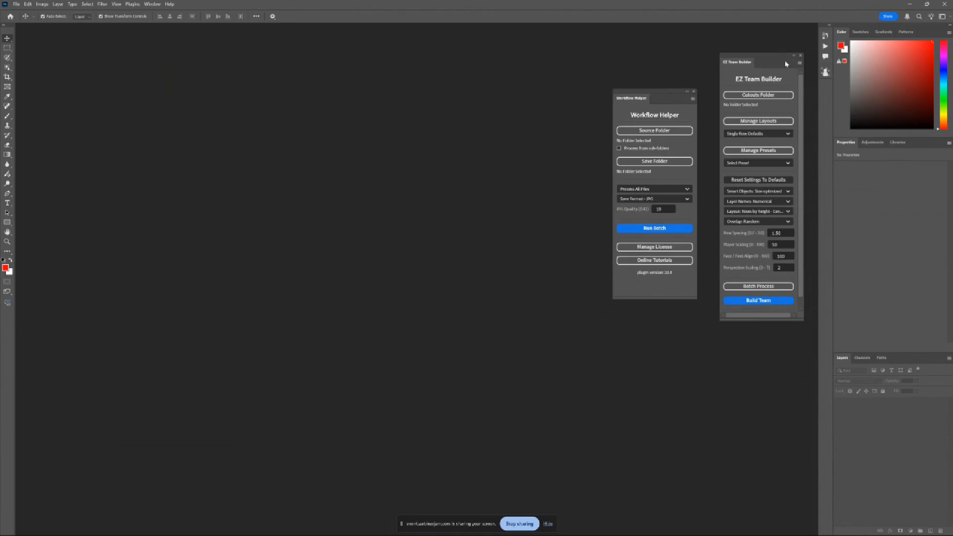
pyautogui.moveTo(780, 53); pyautogui.dragTo(825, 88)
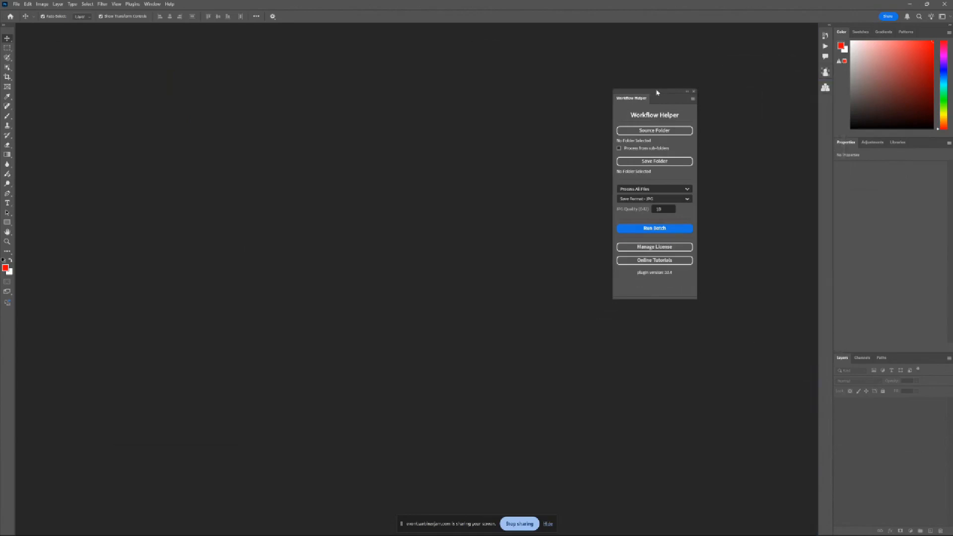
pyautogui.moveTo(653, 94); pyautogui.dragTo(720, 77)
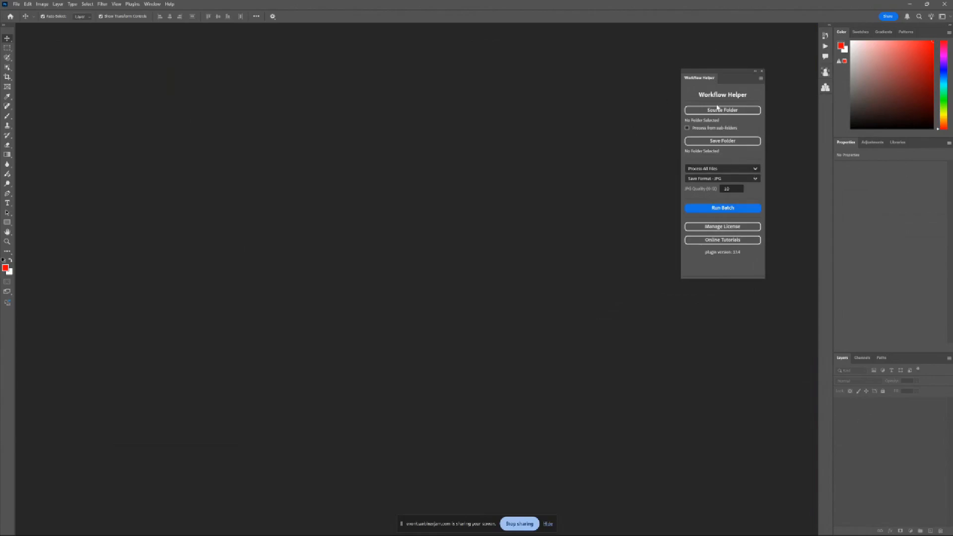
# Set Workflow Helper's source folder to EZTEAM Batch Save and its save folder to a new subfolder named finished.
pyautogui.click(737, 110)
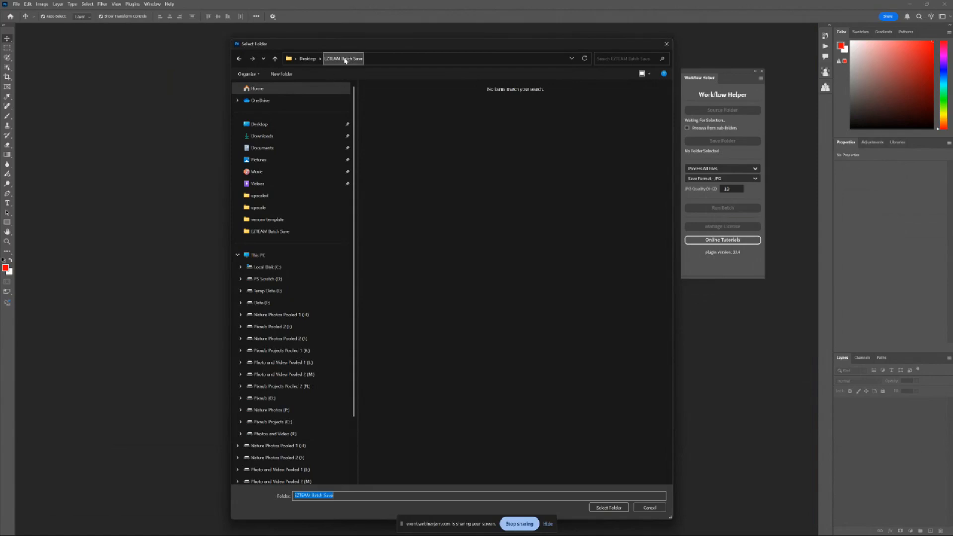
pyautogui.click(616, 507)
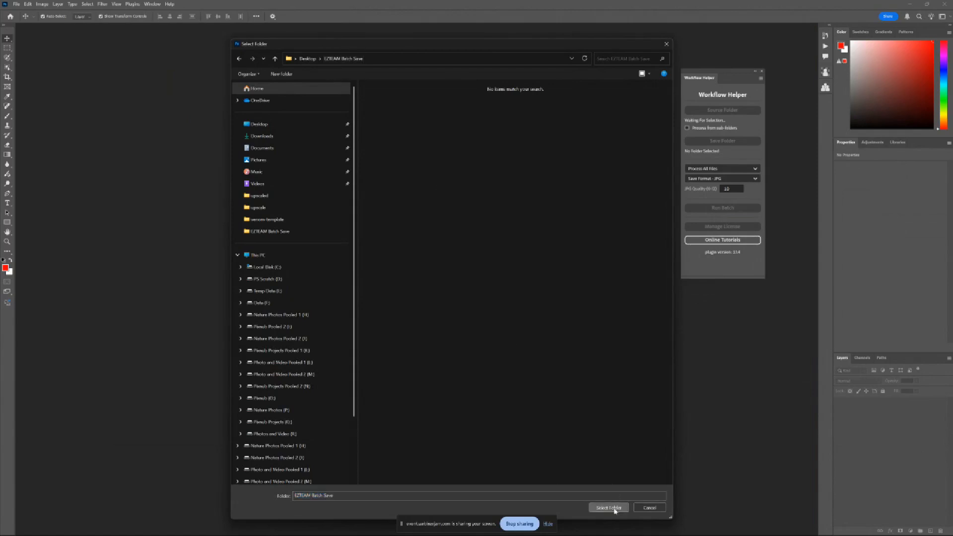
pyautogui.click(718, 140)
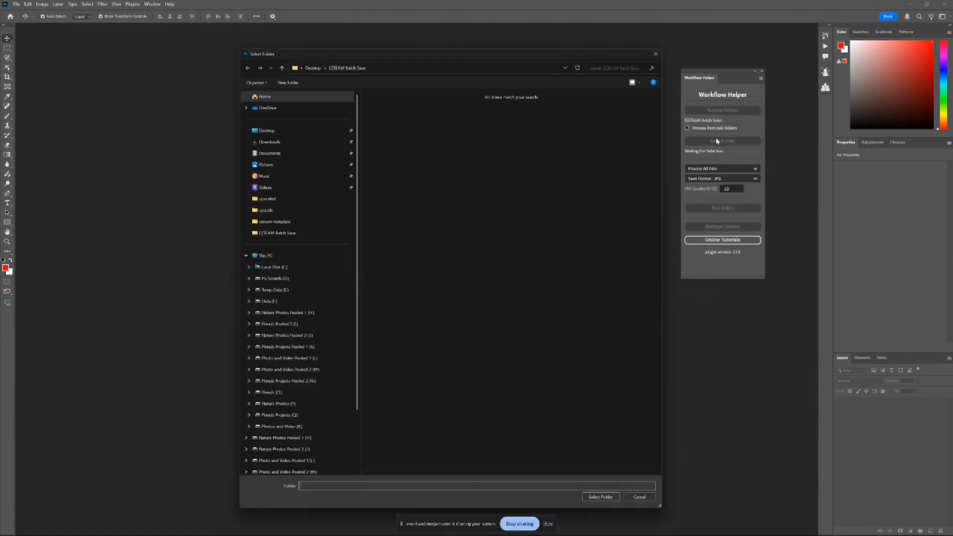
pyautogui.rightClick(445, 168)
pyautogui.moveTo(508, 260)
pyautogui.click(536, 252)
pyautogui.write('finished')
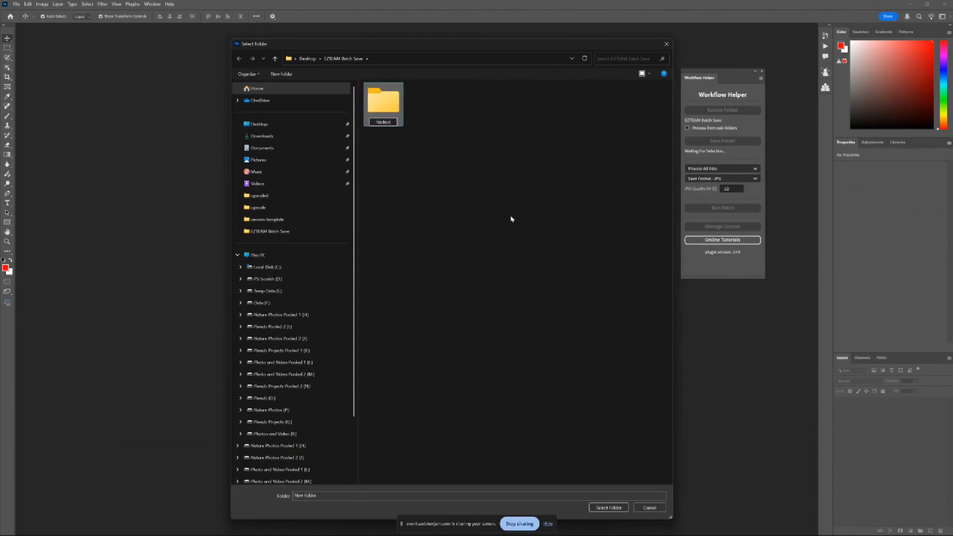
pyautogui.press('Return')
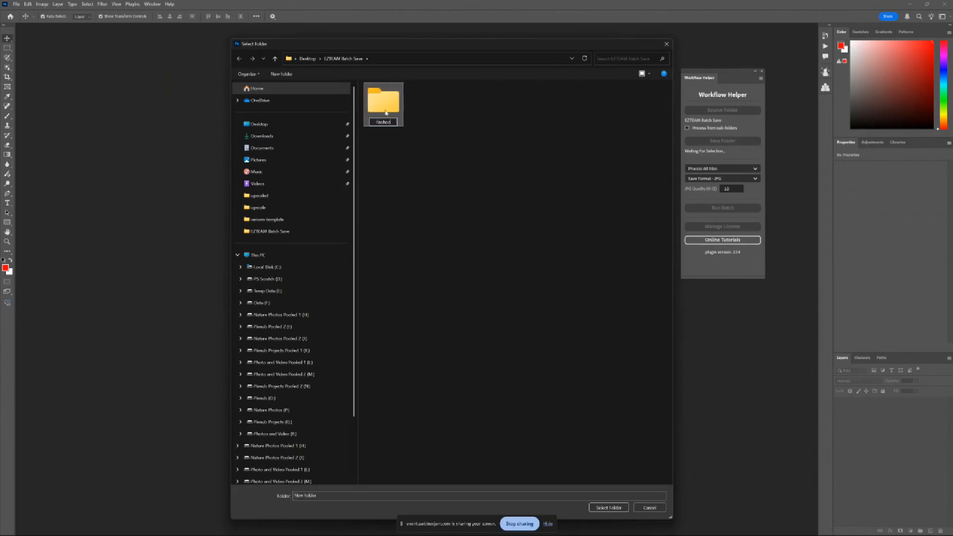
pyautogui.click(616, 508)
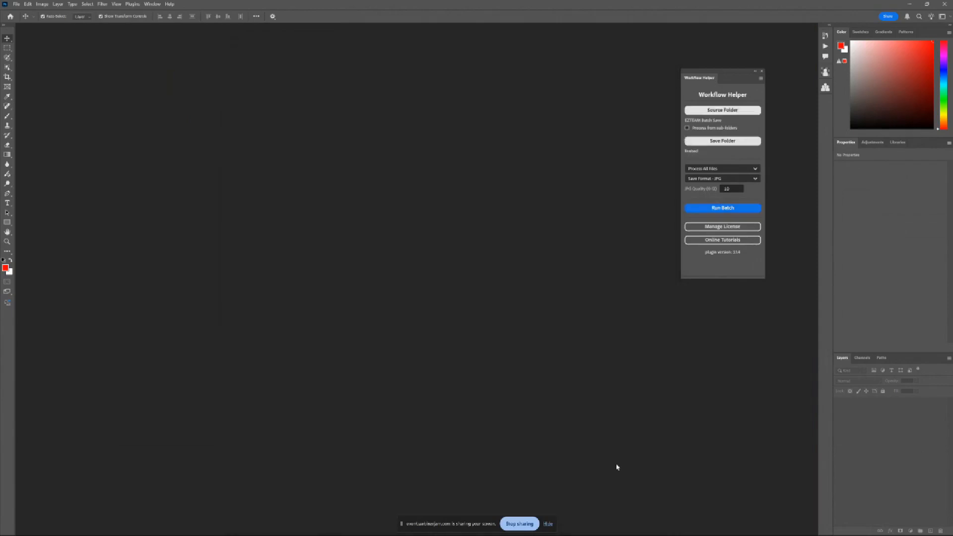
# Set the batch save format to TIF in Workflow Helper.
pyautogui.click(754, 179)
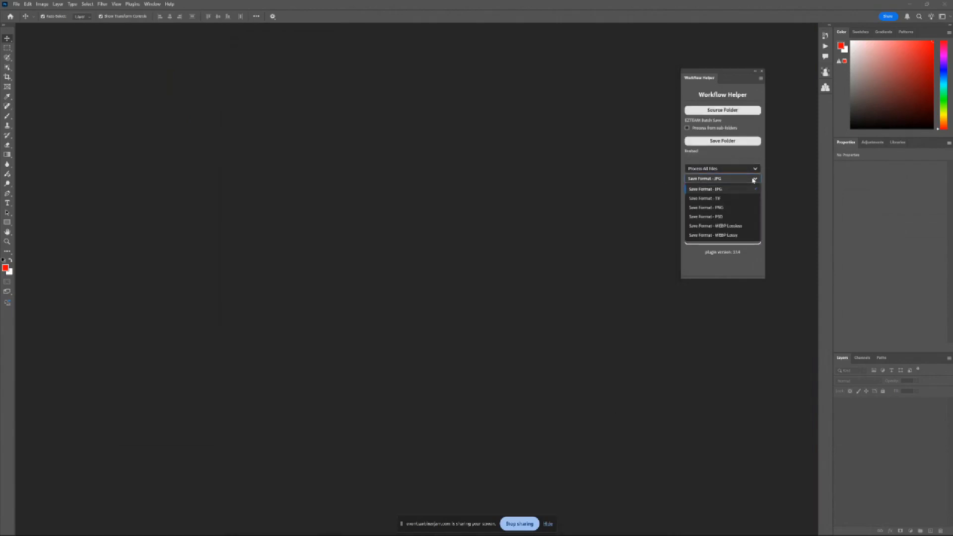
pyautogui.click(717, 199)
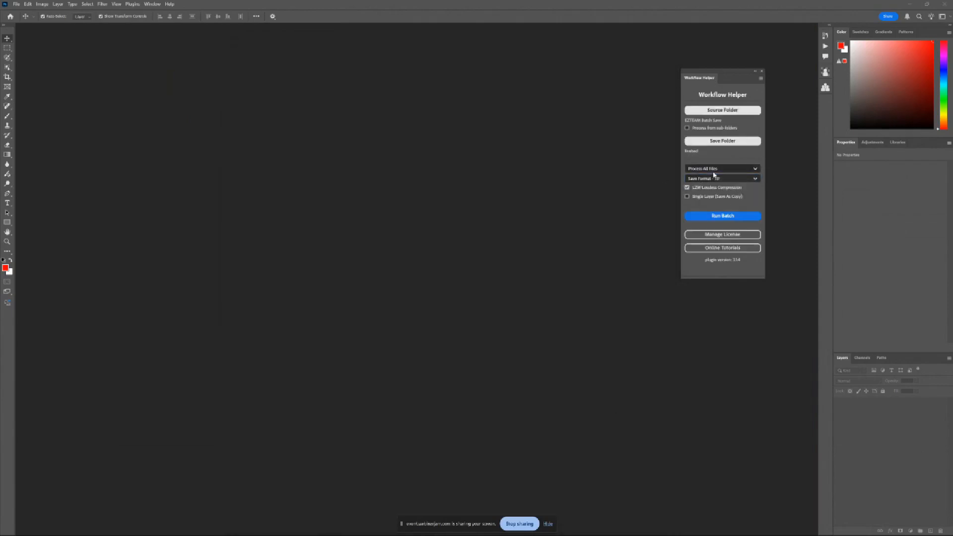
pyautogui.click(715, 177)
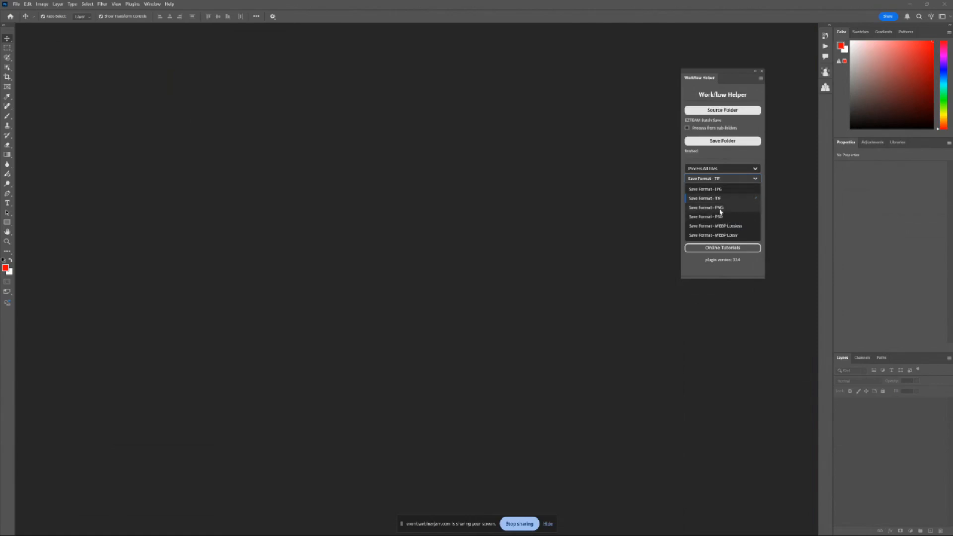
pyautogui.click(729, 198)
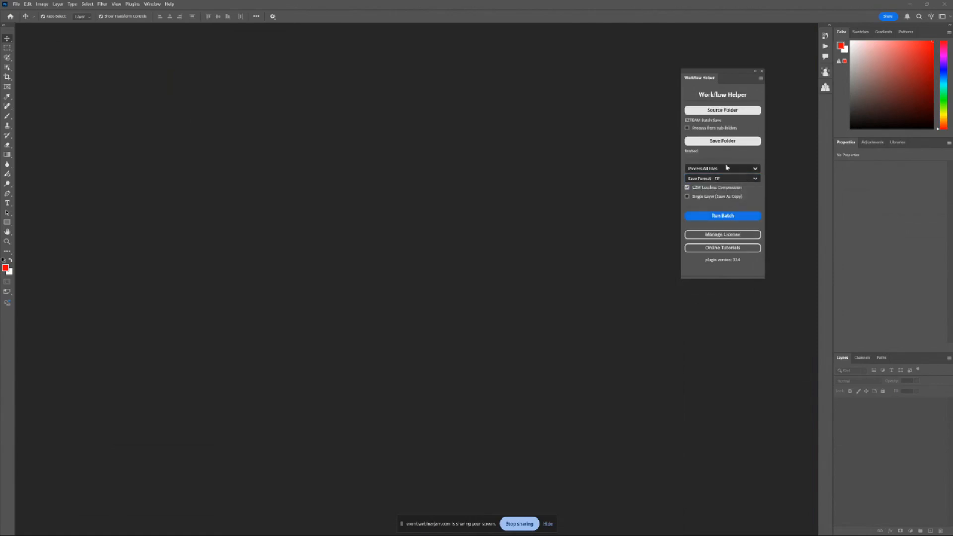
# Turn on Single Layer (Save As Copy) with the TIF format in Workflow Helper and run the batch.
pyautogui.click(722, 180)
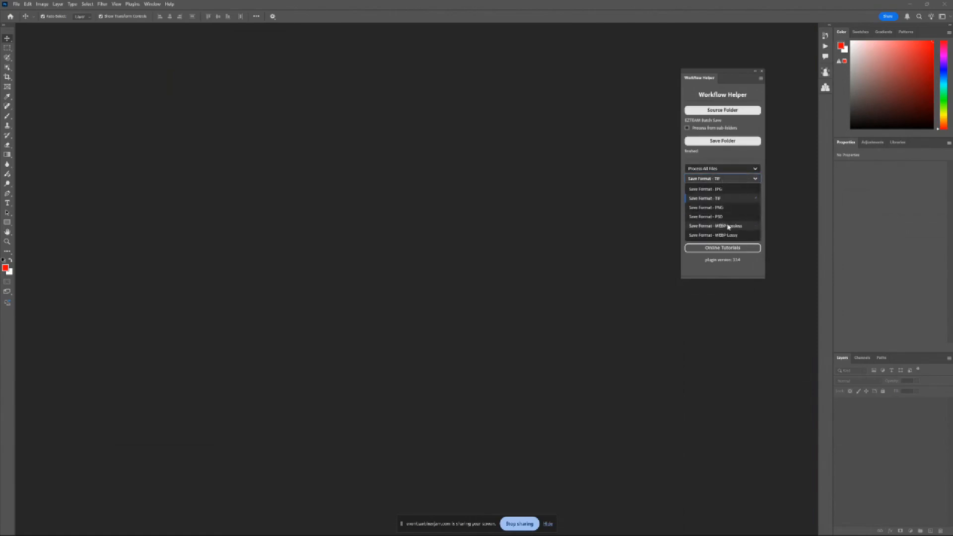
pyautogui.click(727, 179)
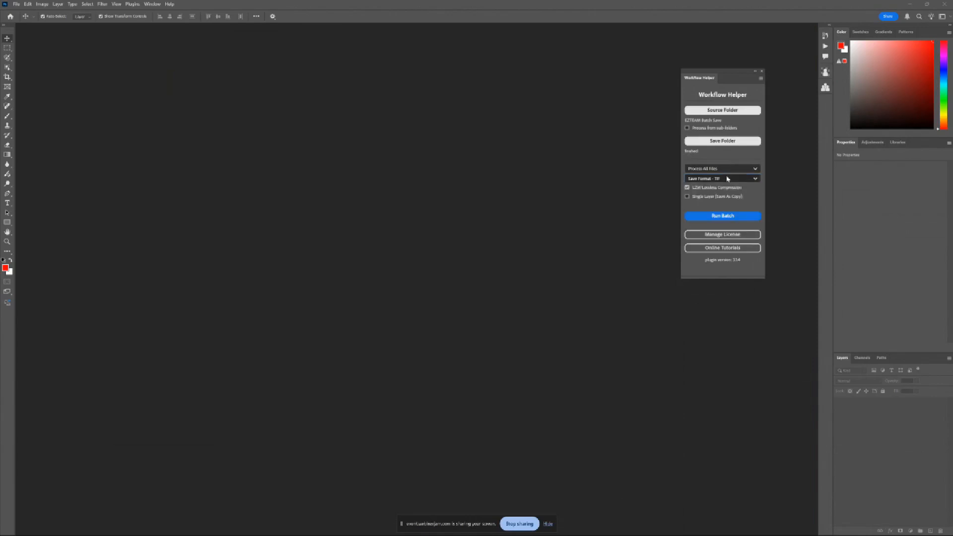
pyautogui.click(695, 198)
pyautogui.click(728, 217)
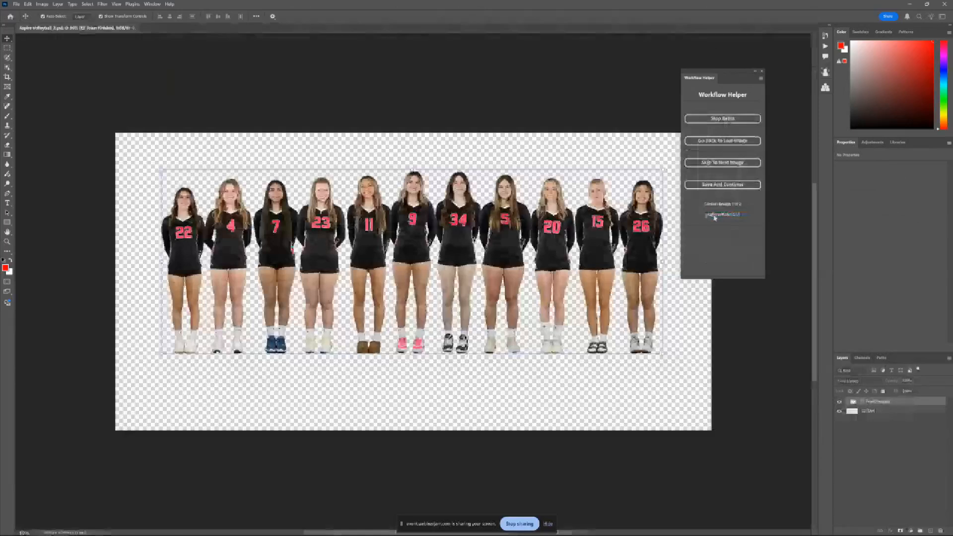
# Expand the team group and its row, swap players 22 and 26 between the row's ends, and tighten player 22's spacing.
pyautogui.click(848, 401)
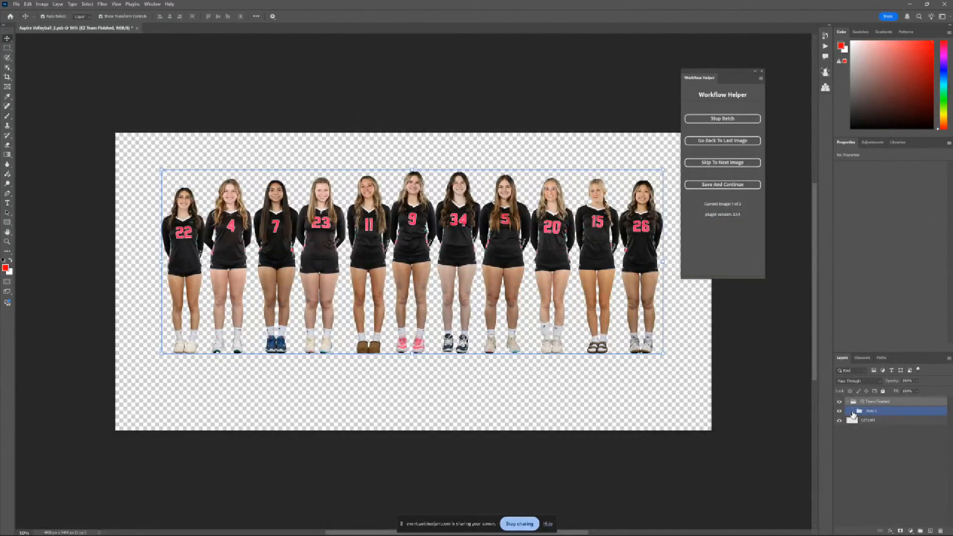
pyautogui.click(854, 411)
pyautogui.click(872, 420)
pyautogui.moveTo(186, 213); pyautogui.dragTo(165, 229)
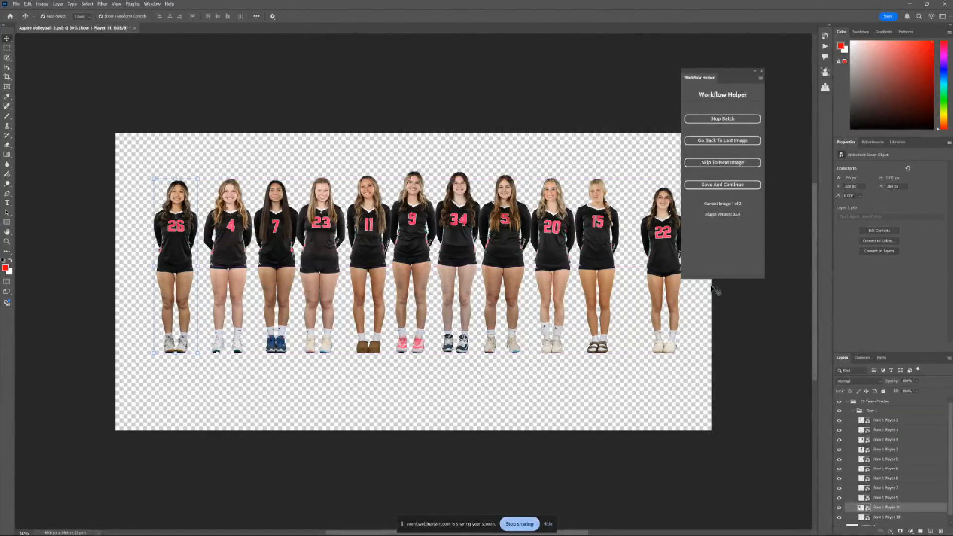
pyautogui.click(670, 258)
pyautogui.moveTo(669, 258)
pyautogui.mouseDown()
pyautogui.moveTo(642, 258)
pyautogui.moveTo(651, 259)
pyautogui.mouseUp()
# Enlarge the whole EZ Team Finished volleyball group slightly, move it lower on the canvas, and save and continue the batch.
pyautogui.click(876, 401)
pyautogui.hotkey('ctrl', 't')
pyautogui.moveTo(410, 354); pyautogui.dragTo(410, 362)
pyautogui.moveTo(420, 289); pyautogui.dragTo(420, 302)
pyautogui.click(369, 16)
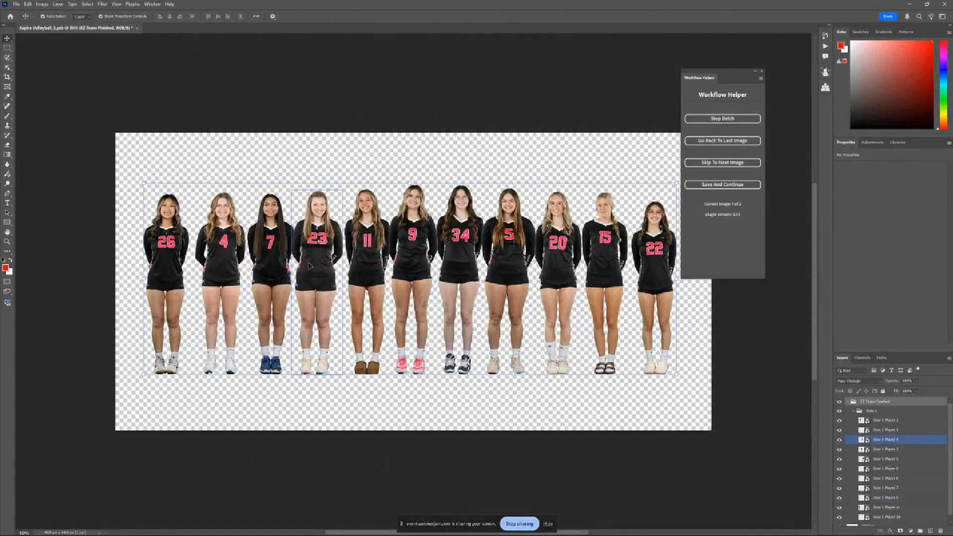
pyautogui.click(742, 187)
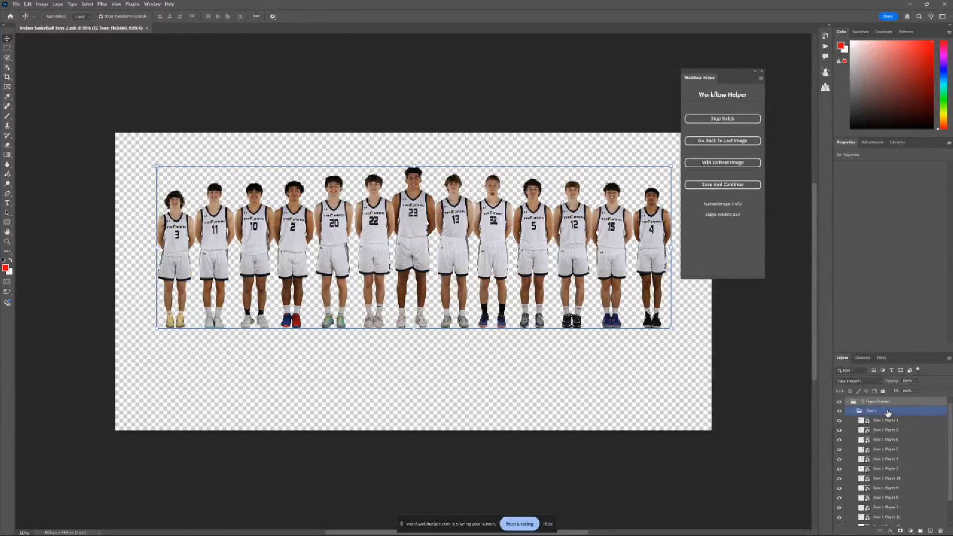
# Move the basketball team group lower, enlarge it to about 107%, and save it to finish the batch.
pyautogui.moveTo(436, 177); pyautogui.dragTo(448, 208)
pyautogui.hotkey('ctrl', 't')
pyautogui.moveTo(428, 205); pyautogui.dragTo(430, 194)
pyautogui.moveTo(424, 235); pyautogui.dragTo(423, 231)
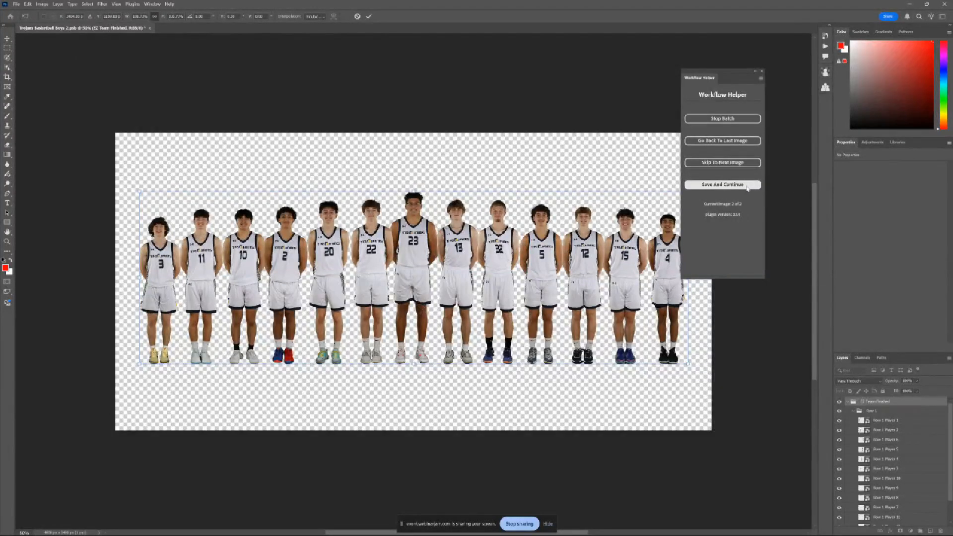
pyautogui.click(370, 16)
pyautogui.click(723, 184)
pyautogui.click(344, 201)
# Open both TIF files from the finished folder and check the flattened layer of each team image.
pyautogui.click(17, 4)
pyautogui.click(20, 22)
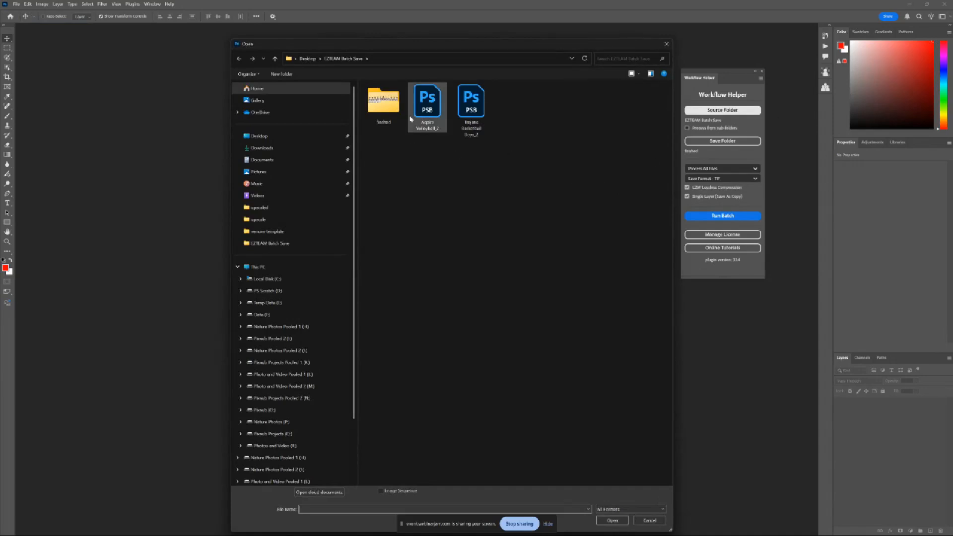
pyautogui.doubleClick(383, 103)
pyautogui.hotkey('ctrl', 'a')
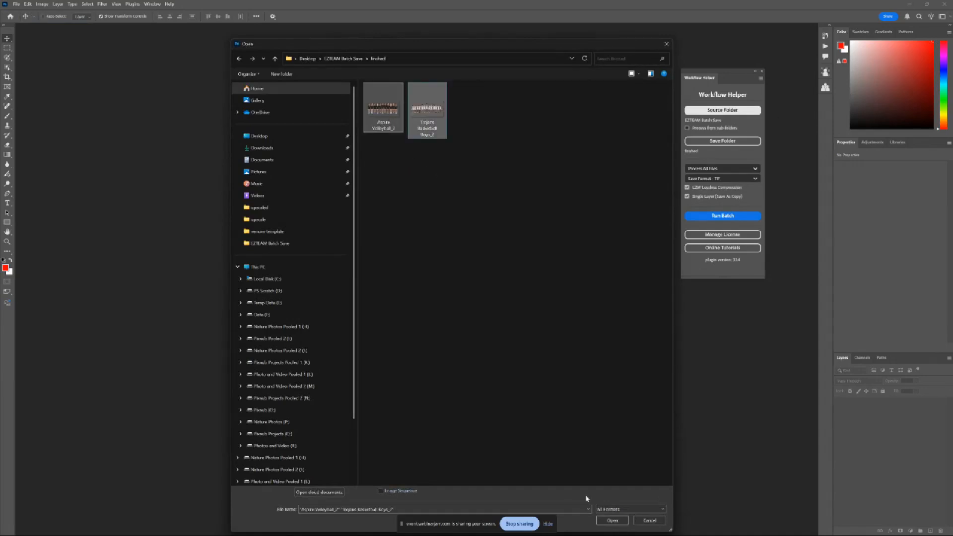
pyautogui.click(619, 524)
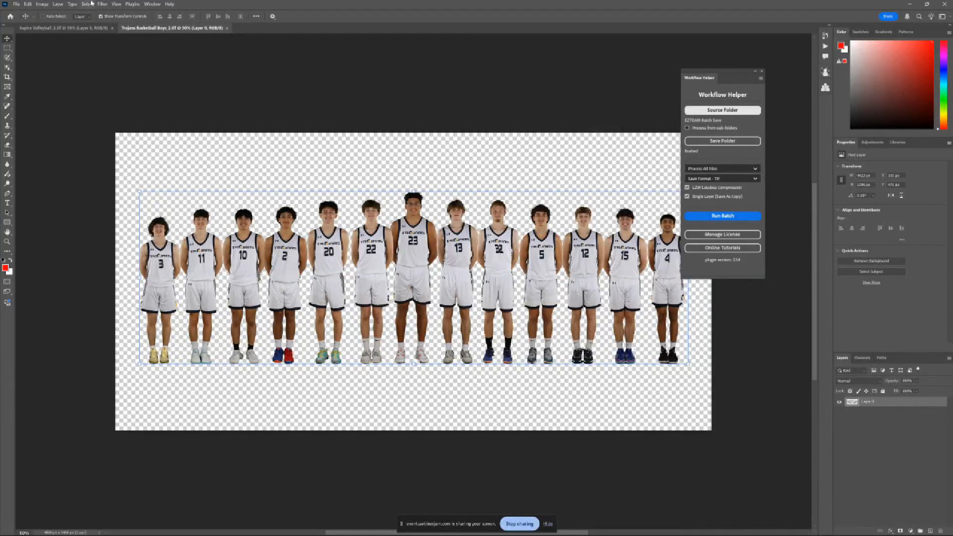
pyautogui.click(70, 29)
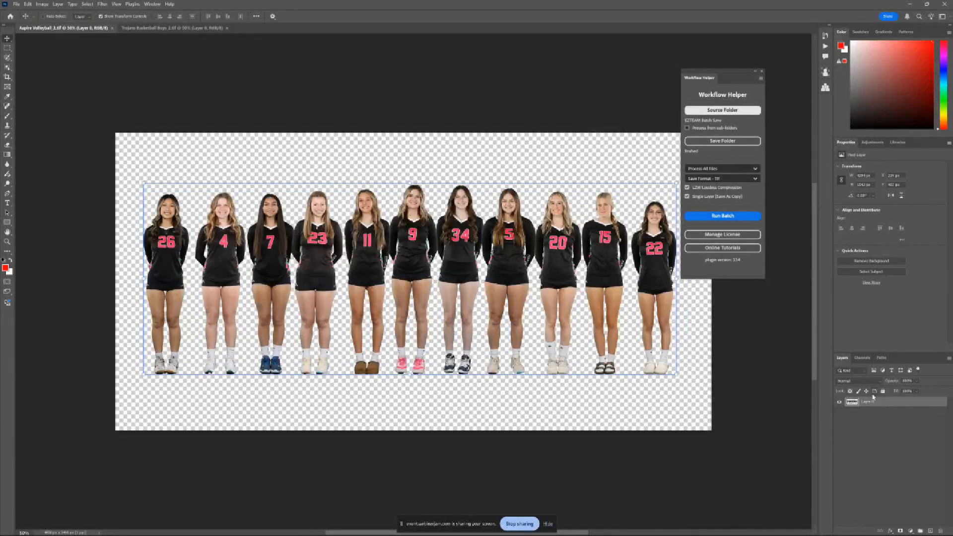
pyautogui.click(149, 28)
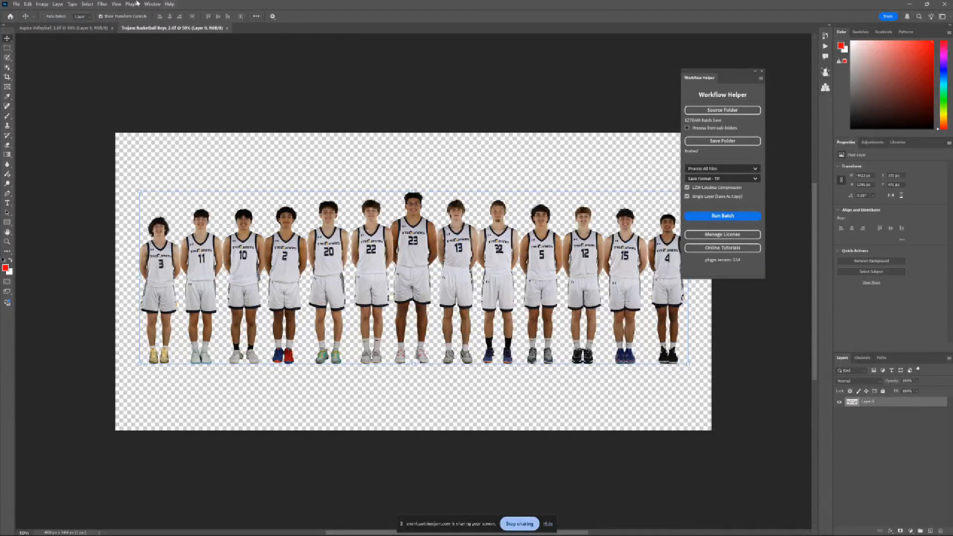
# Close both team TIFs and dock Workflow Helper as a collapsed icon.
pyautogui.click(227, 28)
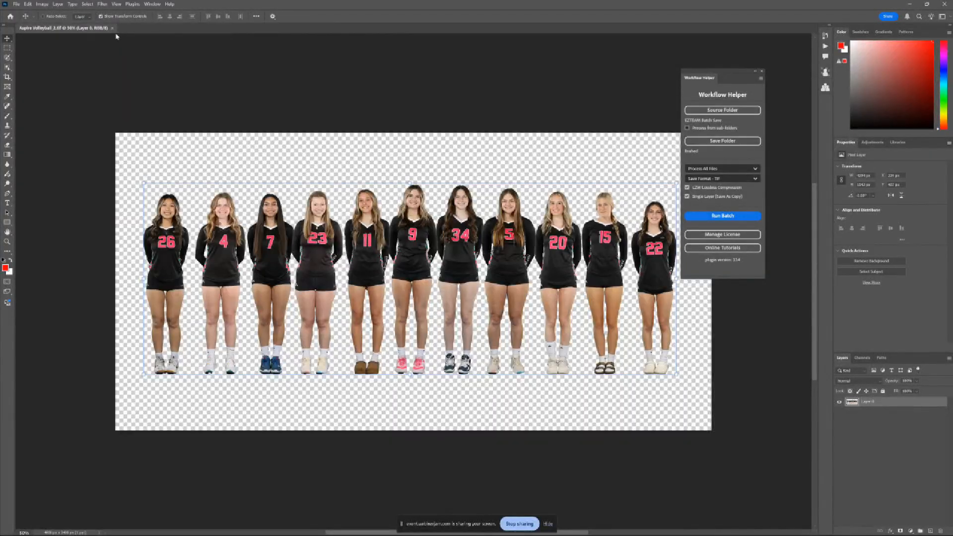
pyautogui.click(112, 29)
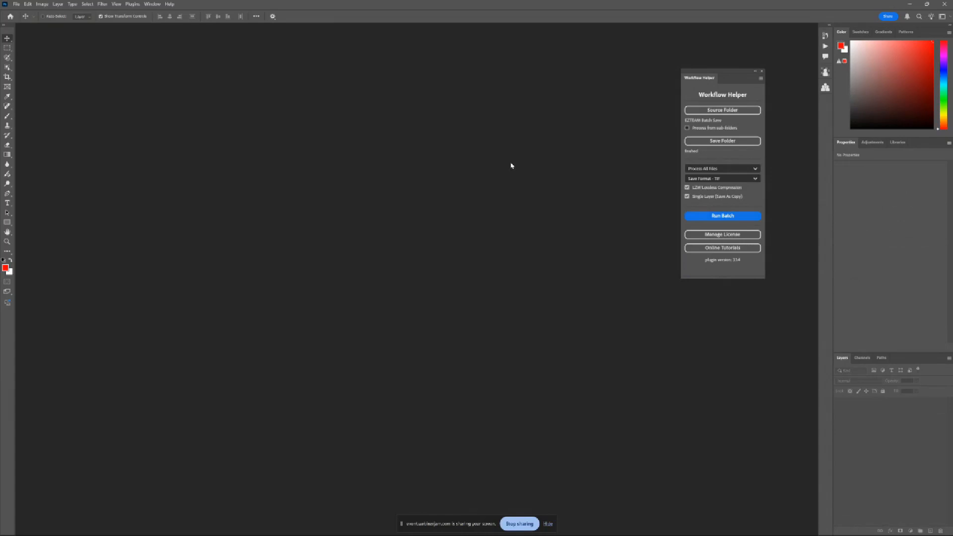
pyautogui.moveTo(737, 77); pyautogui.dragTo(823, 109)
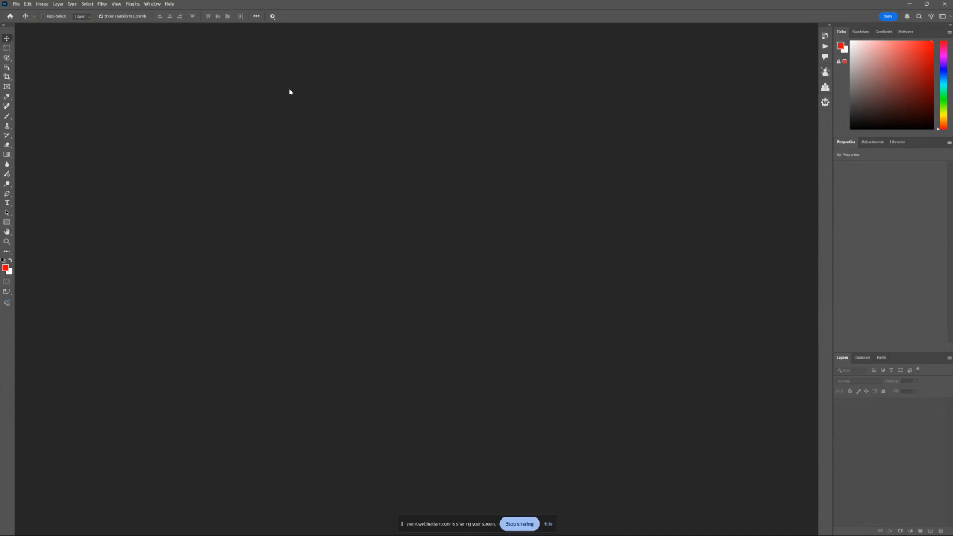
# Open the venom-ezteam template from the venom-template folder on the Desktop.
pyautogui.click(21, 3)
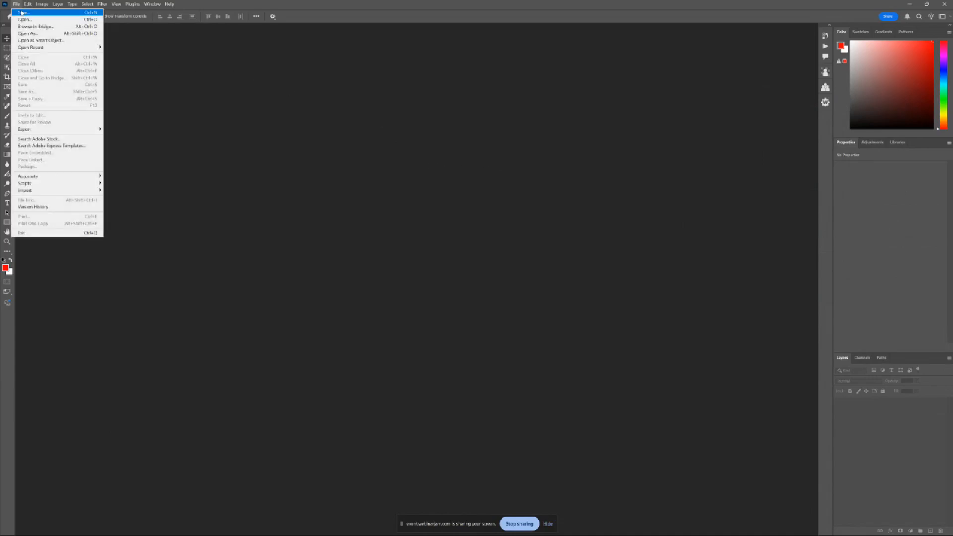
pyautogui.click(29, 18)
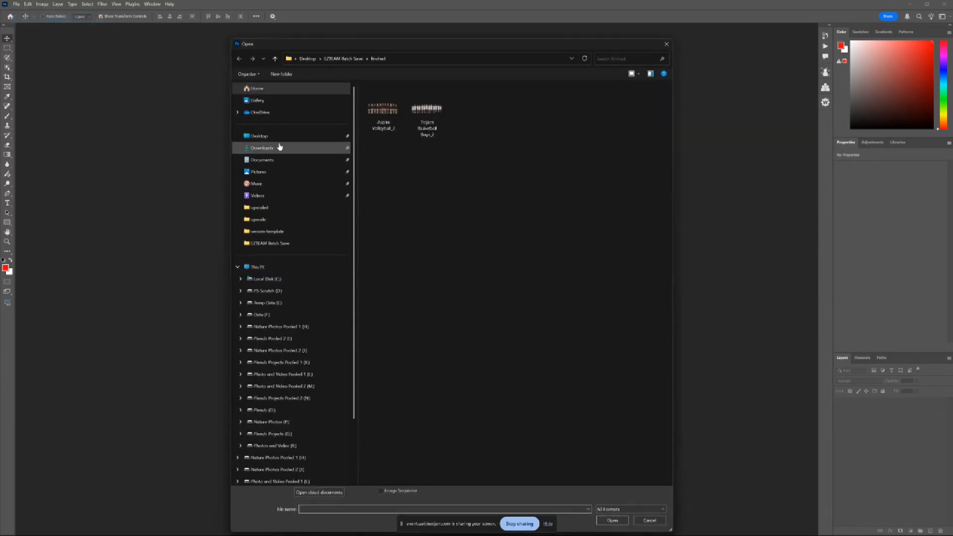
pyautogui.click(278, 138)
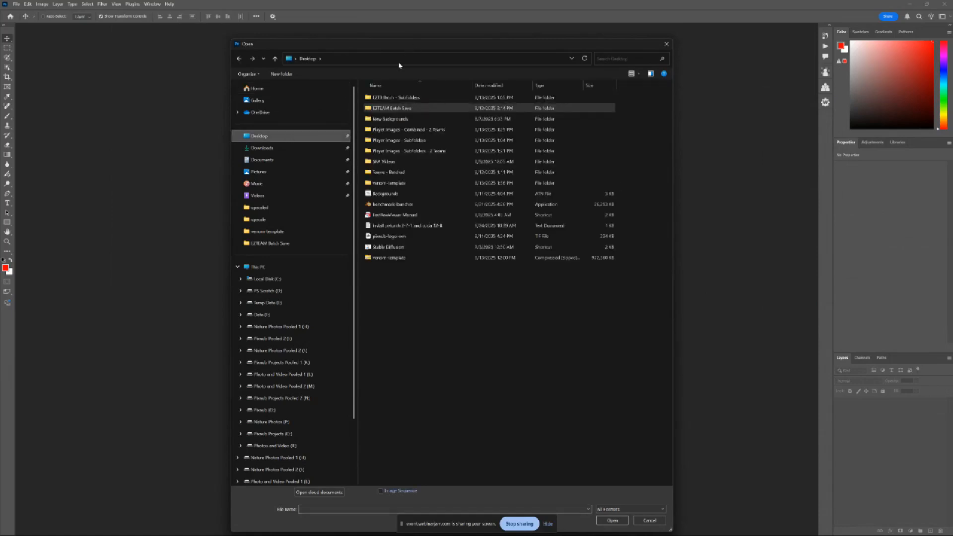
pyautogui.doubleClick(409, 185)
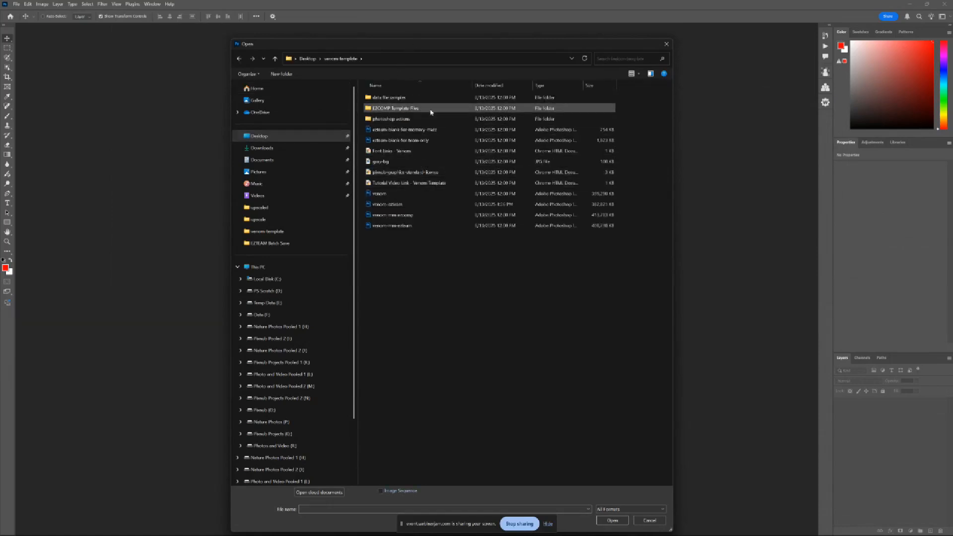
pyautogui.doubleClick(403, 204)
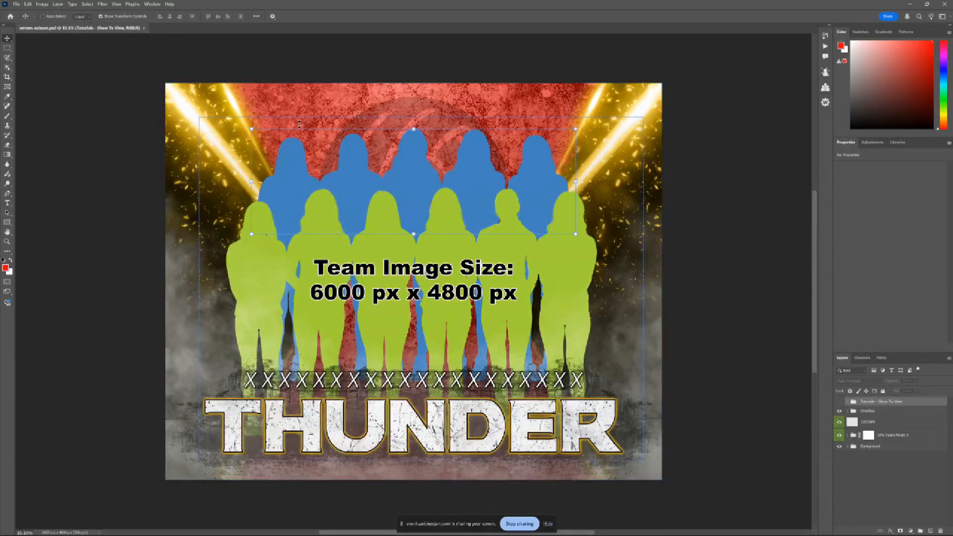
# Review the Overlays, EZTEAM and SPA Team Mode-1 layers and hide the SPA Team Mode-1 placeholder group.
pyautogui.click(866, 413)
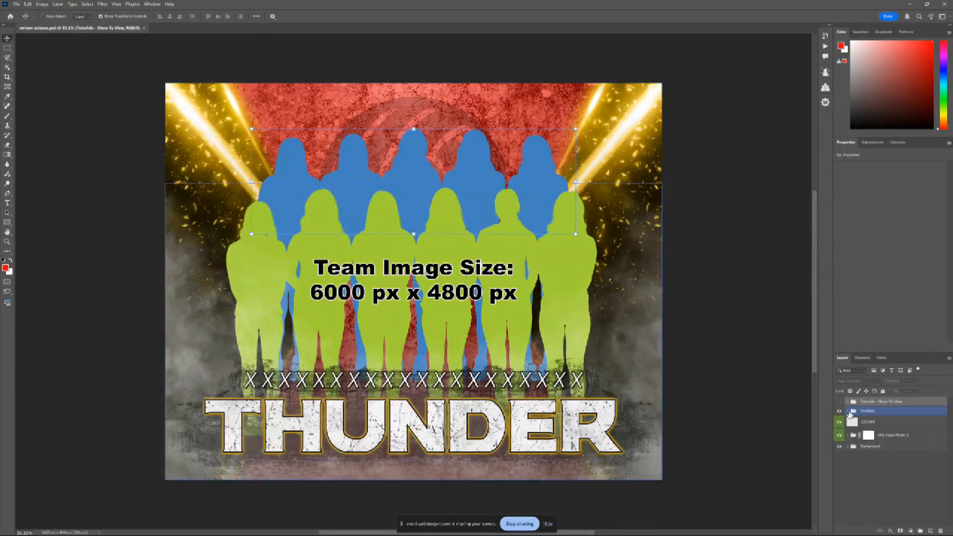
pyautogui.click(869, 422)
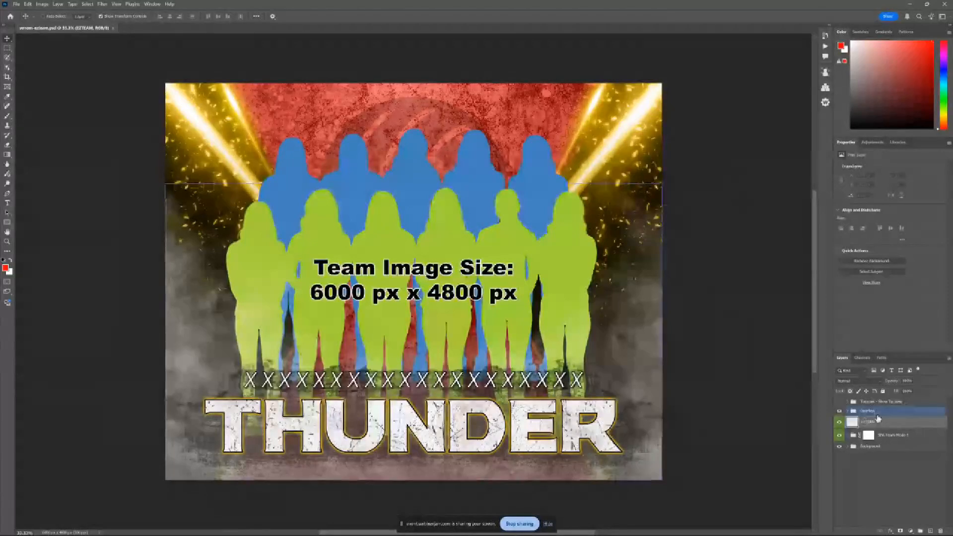
pyautogui.click(889, 433)
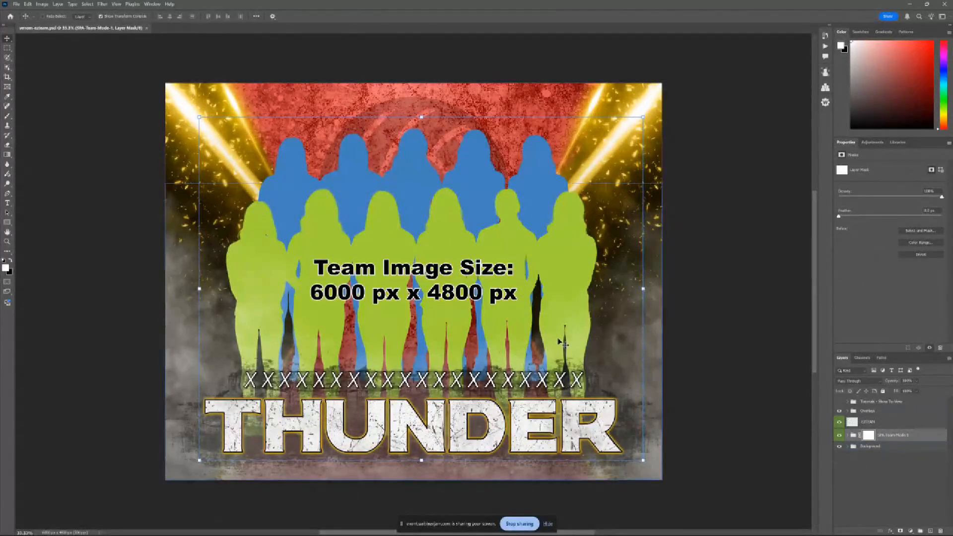
pyautogui.click(885, 428)
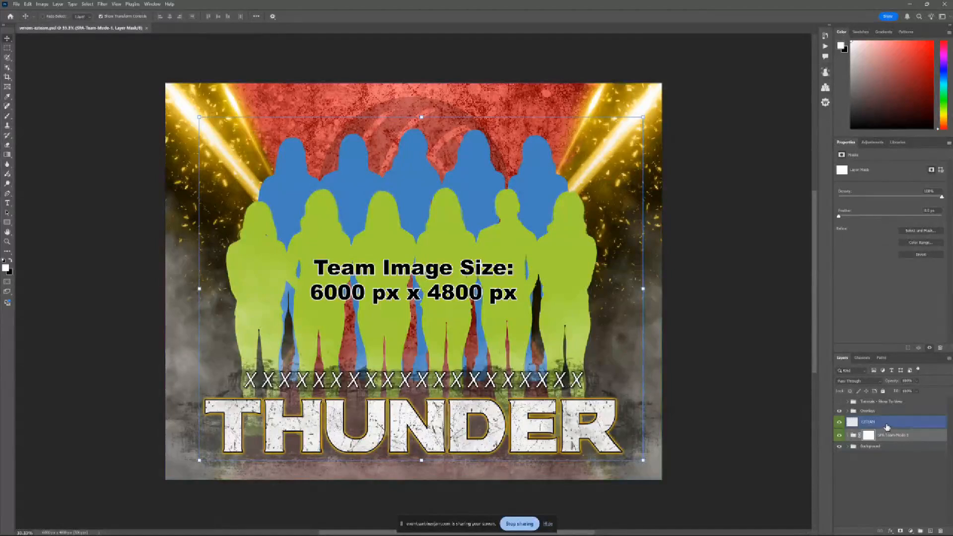
pyautogui.click(898, 435)
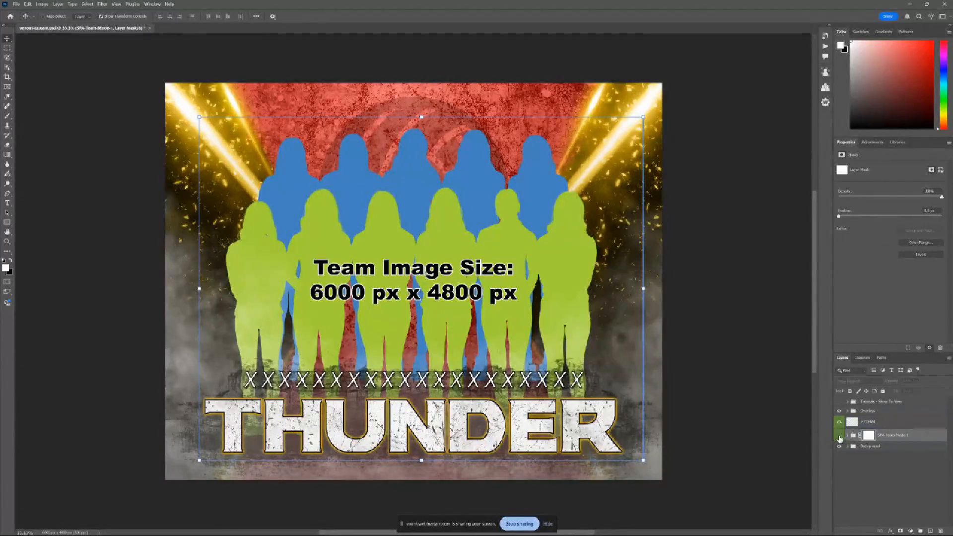
pyautogui.click(839, 438)
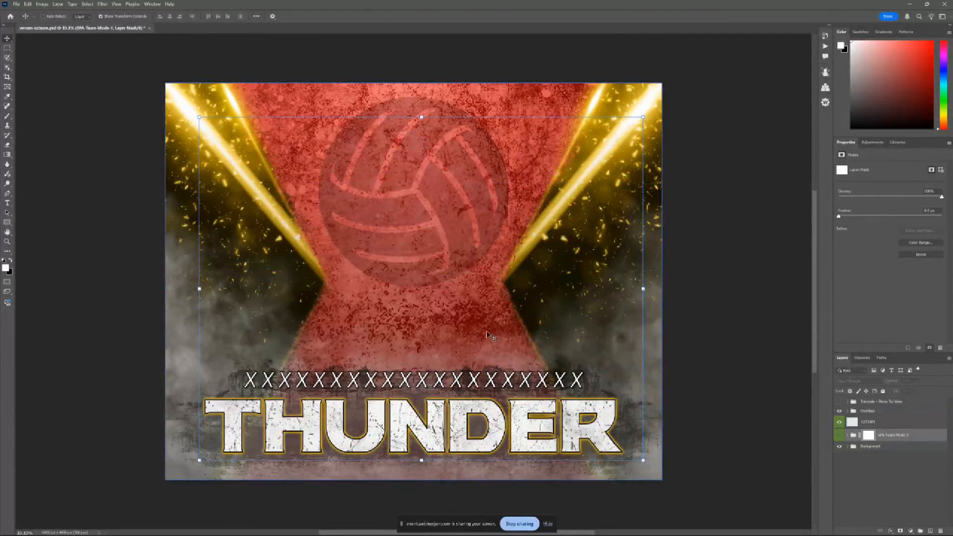
# Recolor the template by playing the ASPIRE-VOLLEYBALL-2 theme action from the VENOM TEMPLATE set, and collapse the Actions panel.
pyautogui.click(825, 46)
pyautogui.click(748, 58)
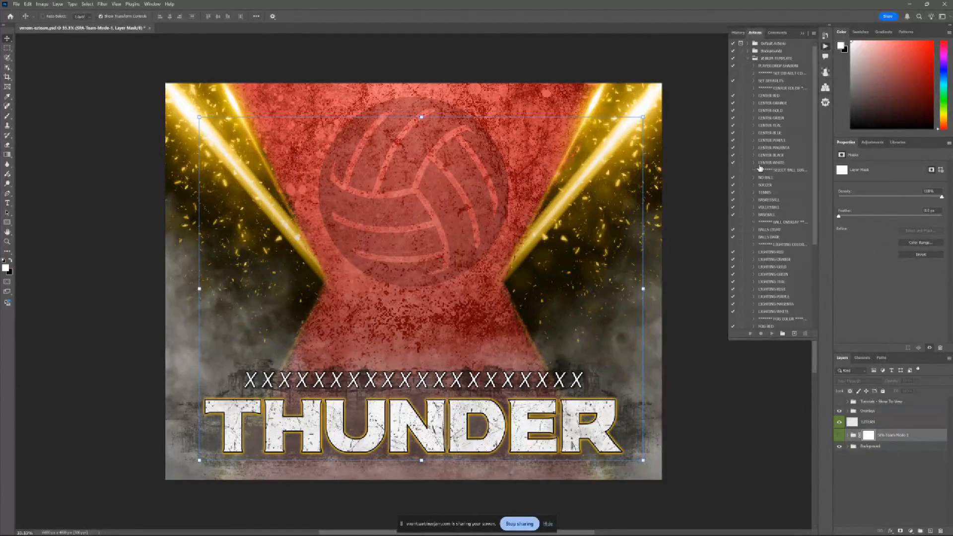
pyautogui.scroll(-5, 760, 168)
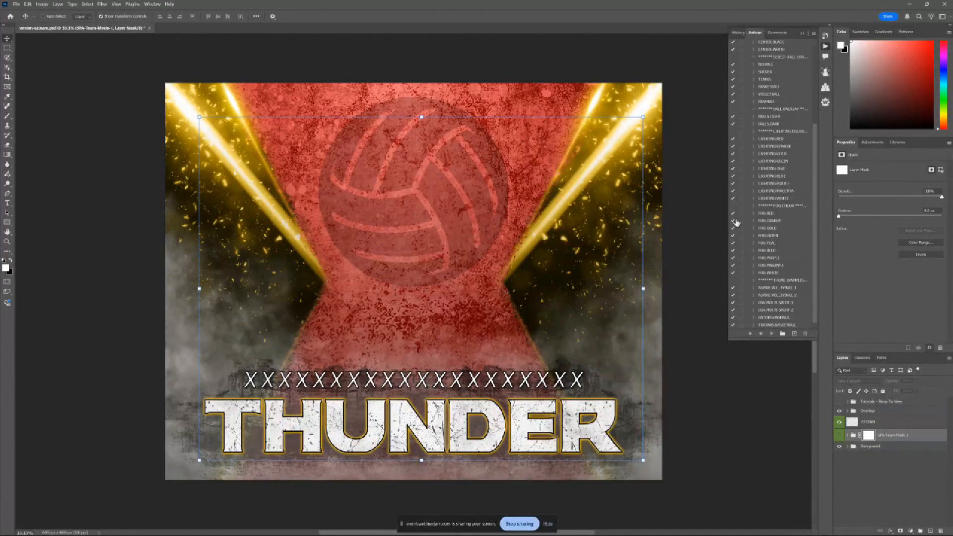
pyautogui.click(784, 296)
pyautogui.click(772, 334)
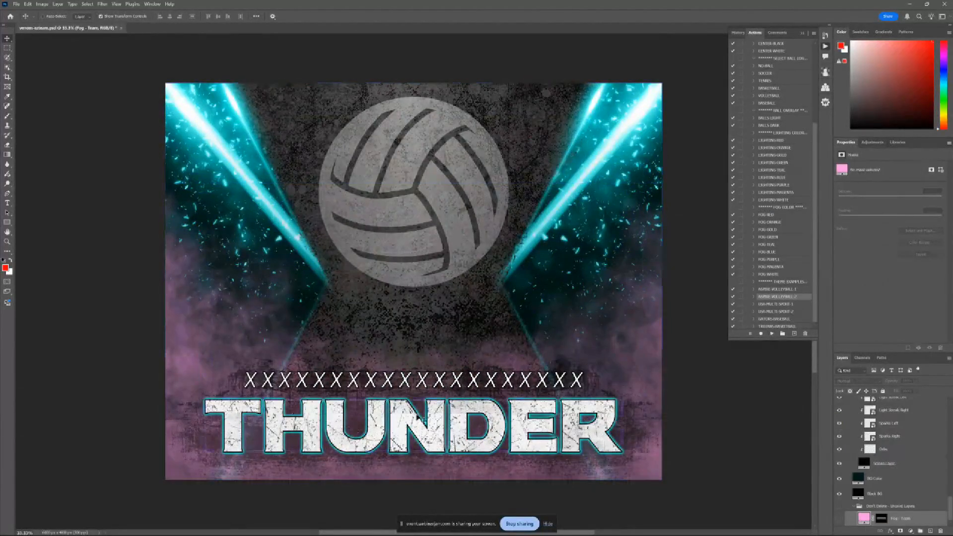
pyautogui.click(803, 33)
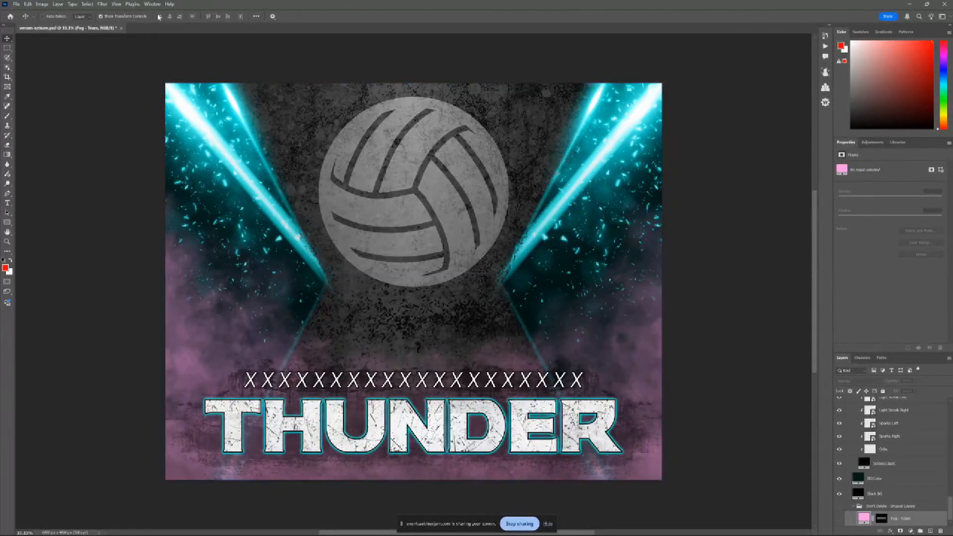
# Delete the earlier team PSB files from the EZTEAM Batch Save folder and minimize the folder window.
pyautogui.click(131, 5)
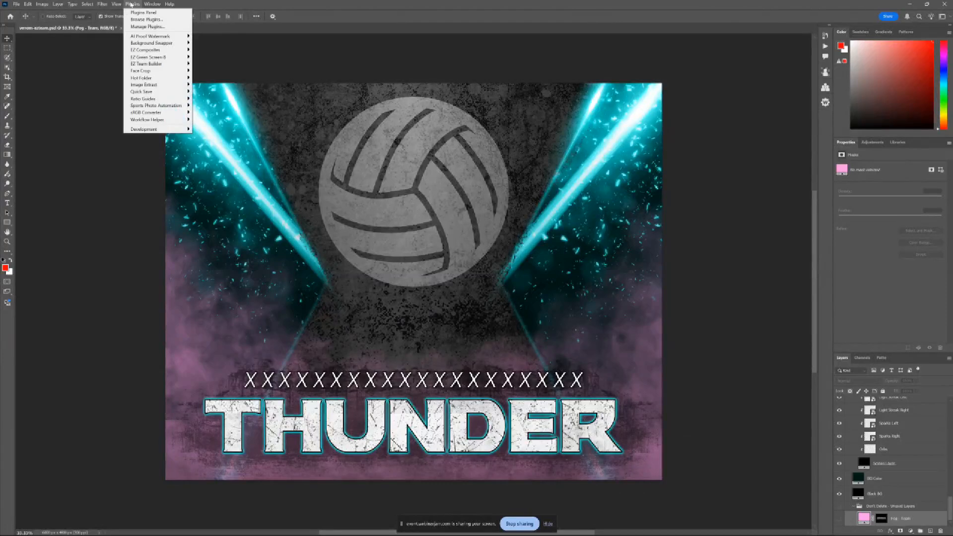
pyautogui.hotkey('alt', 'Tab')
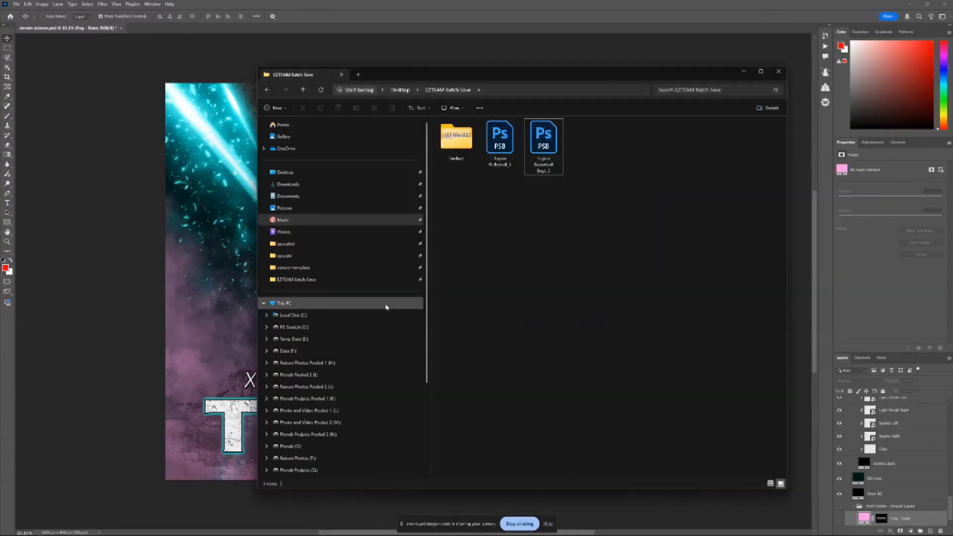
pyautogui.click(497, 149)
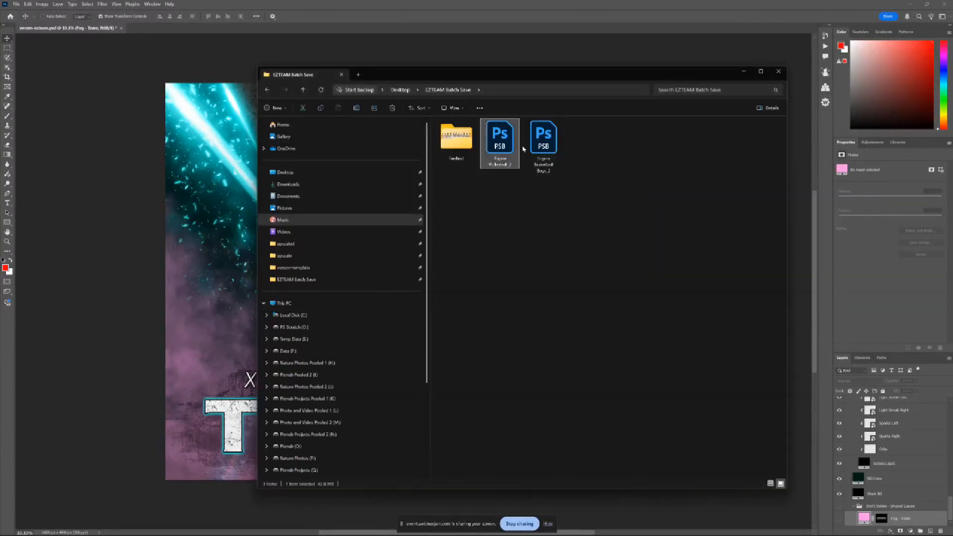
pyautogui.hotkey('ctrl', 'a')
pyautogui.press('Delete')
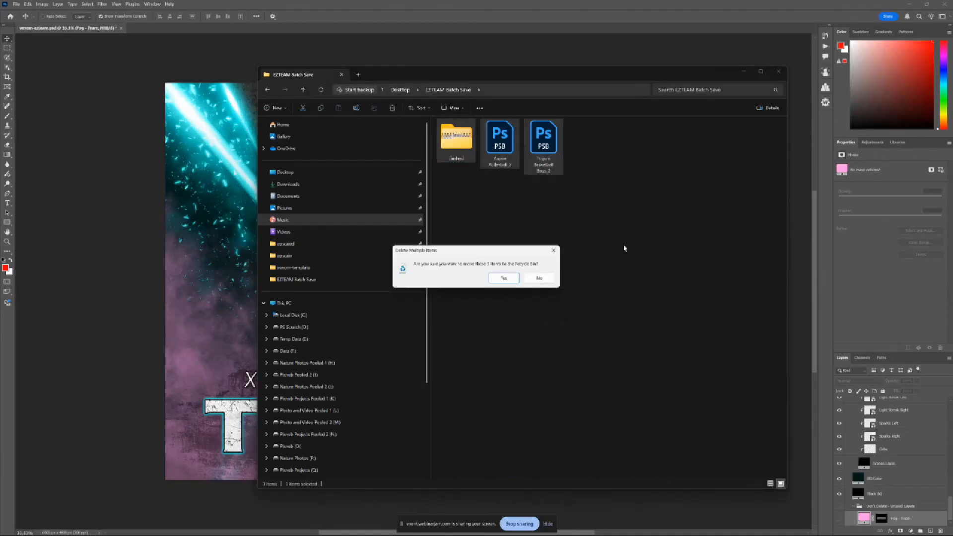
pyautogui.click(507, 277)
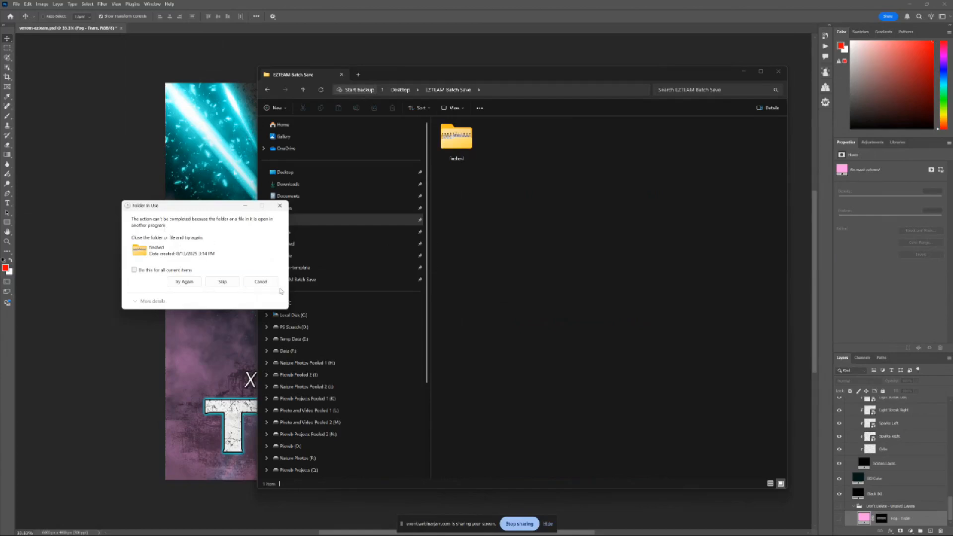
pyautogui.click(261, 281)
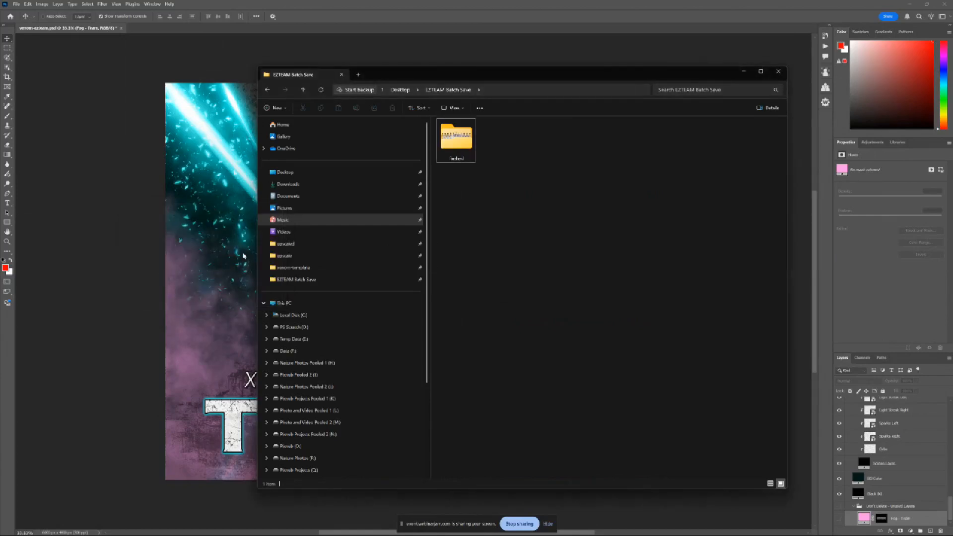
pyautogui.click(743, 71)
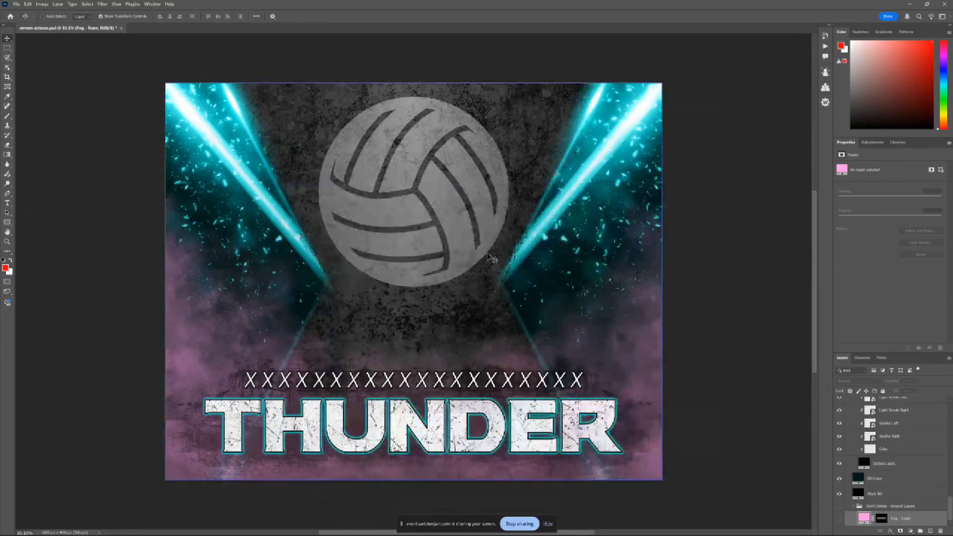
# Open the EZ Team Builder panel, switch to the desktop and move the Player Images - Subfolders folder beside its 2 Teams version.
pyautogui.click(823, 102)
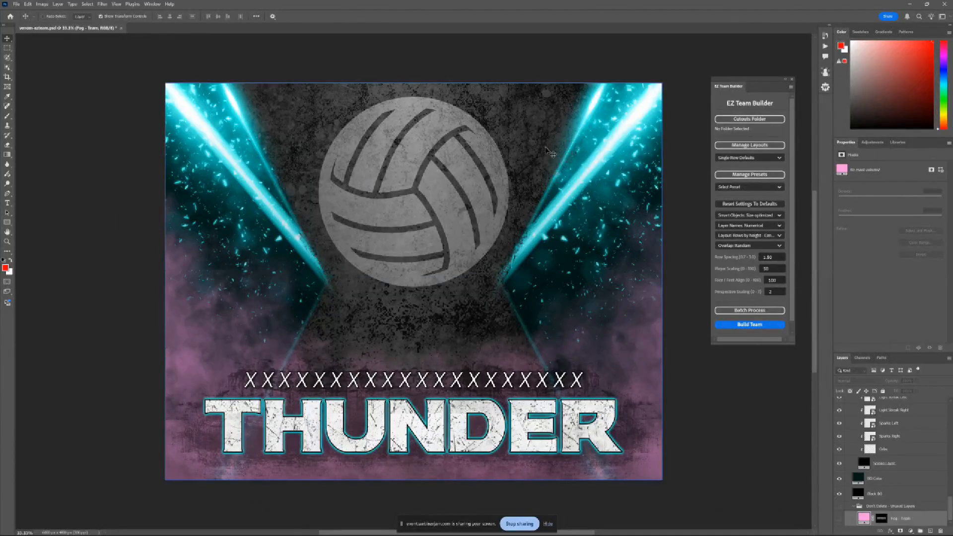
pyautogui.click(910, 4)
pyautogui.click(909, 5)
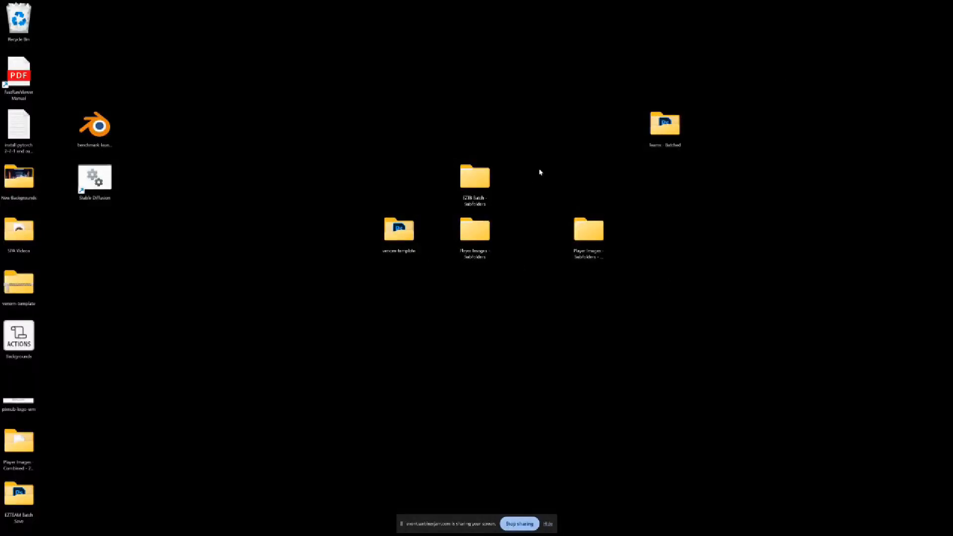
pyautogui.moveTo(477, 230); pyautogui.dragTo(667, 231)
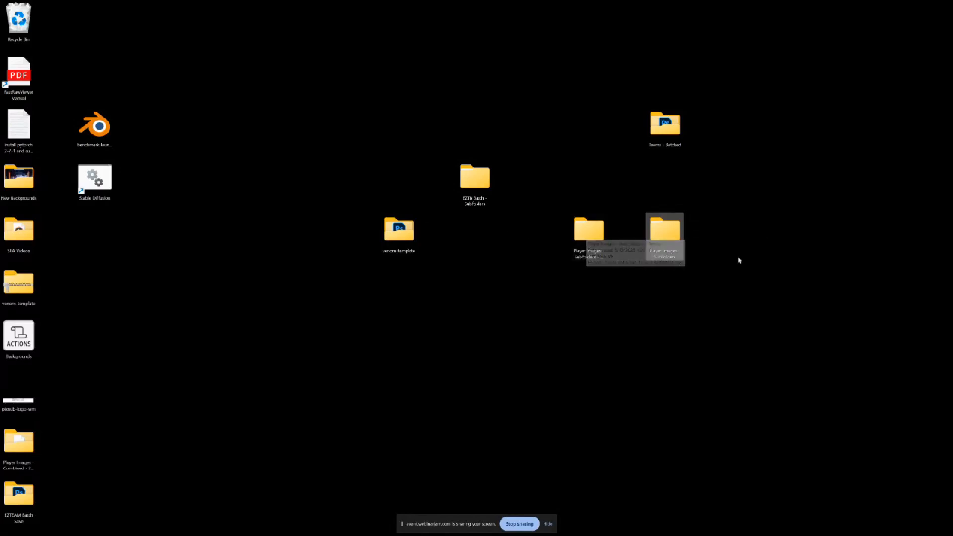
# Examine the Aspire Volleyball and Trojans Basketball Boys subfolders inside Player Images - Subfolders - 2 Teams, closing the folder when done.
pyautogui.doubleClick(596, 233)
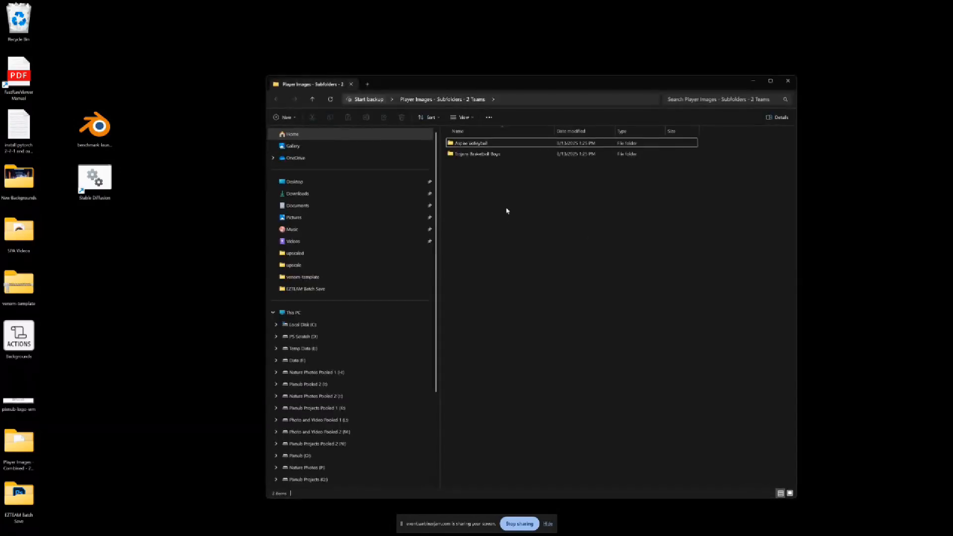
pyautogui.doubleClick(479, 144)
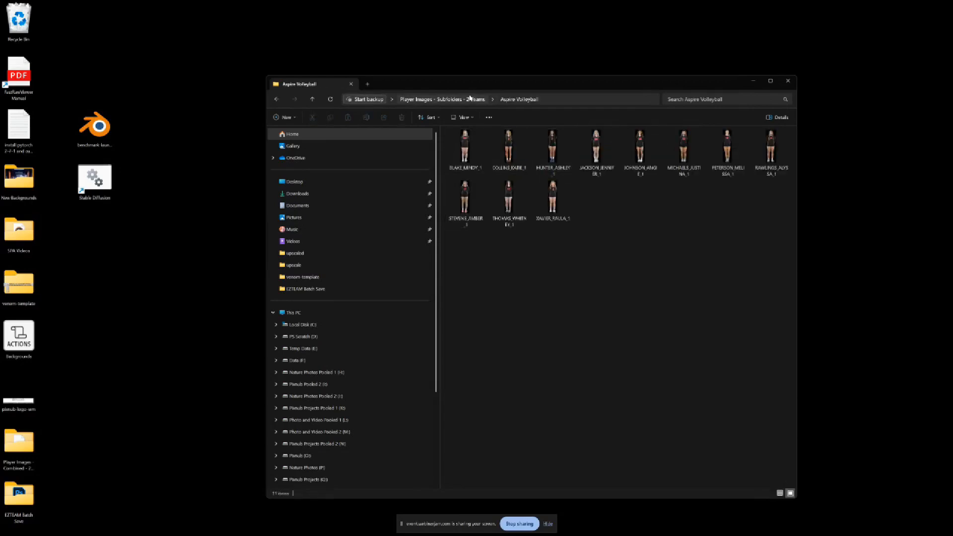
pyautogui.click(469, 99)
pyautogui.doubleClick(472, 154)
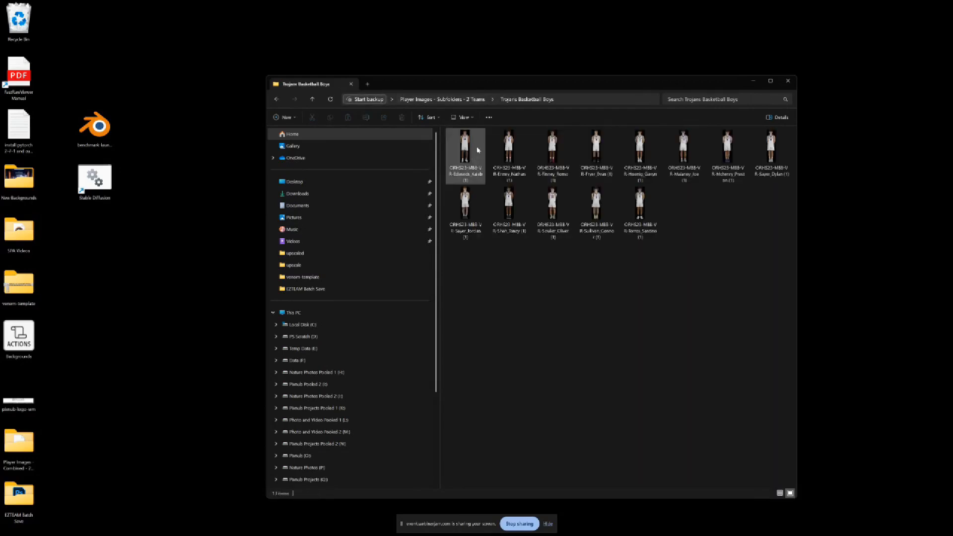
pyautogui.click(415, 99)
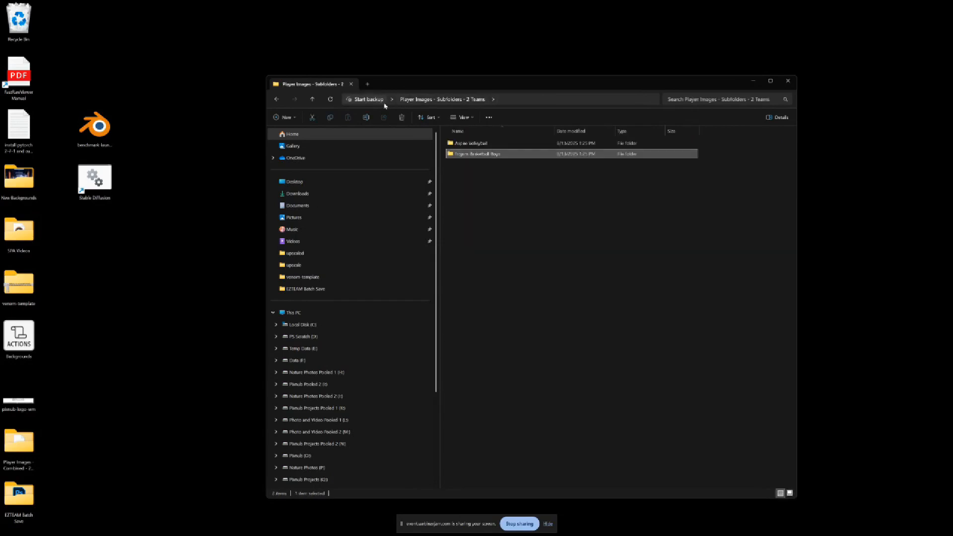
pyautogui.click(787, 82)
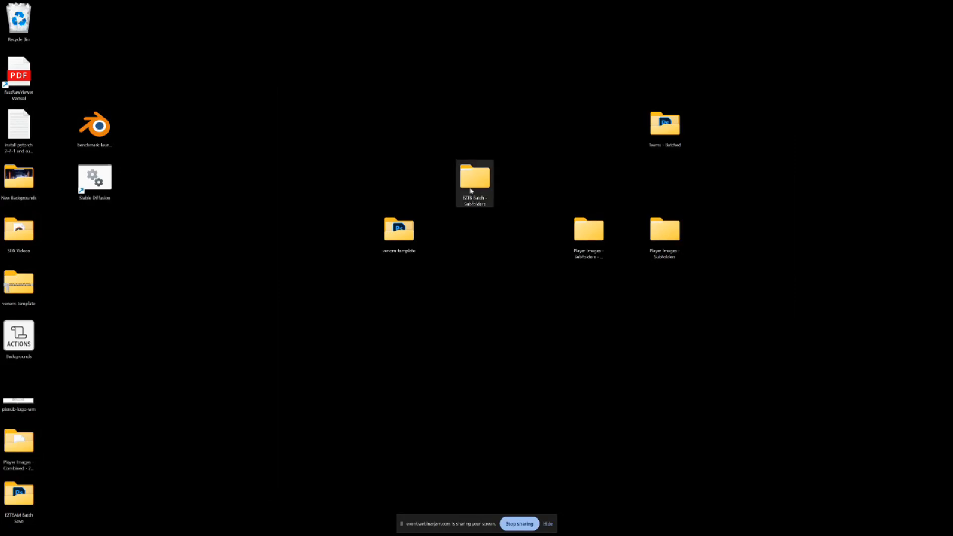
# Move the Player Images - Combined - 2 Teams folder to the middle of the desktop and open it.
pyautogui.click(668, 241)
pyautogui.moveTo(10, 452); pyautogui.dragTo(510, 295)
pyautogui.doubleClick(511, 289)
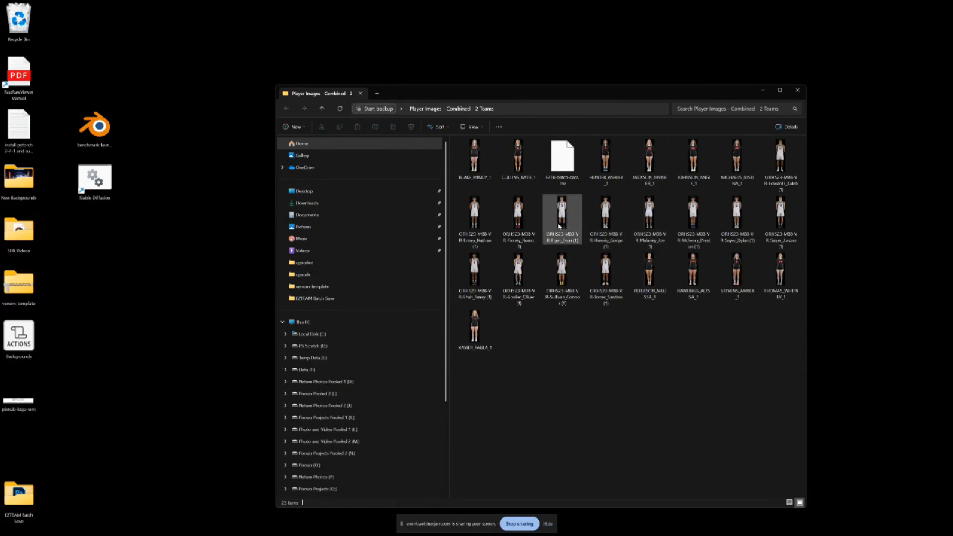
# Open EZTB-batch-data.csv from the combined player images folder in LibreOffice with the default import settings.
pyautogui.click(555, 168)
pyautogui.rightClick(556, 169)
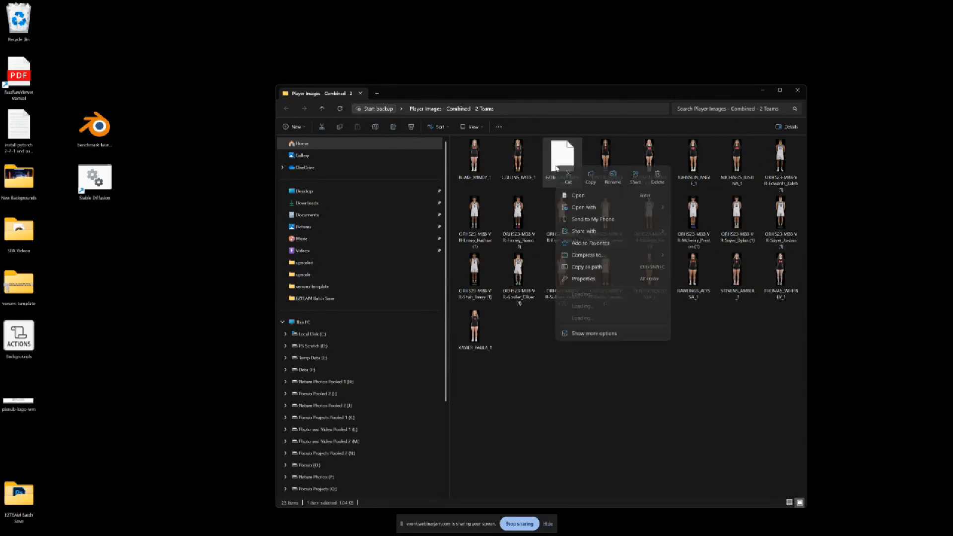
pyautogui.moveTo(592, 209)
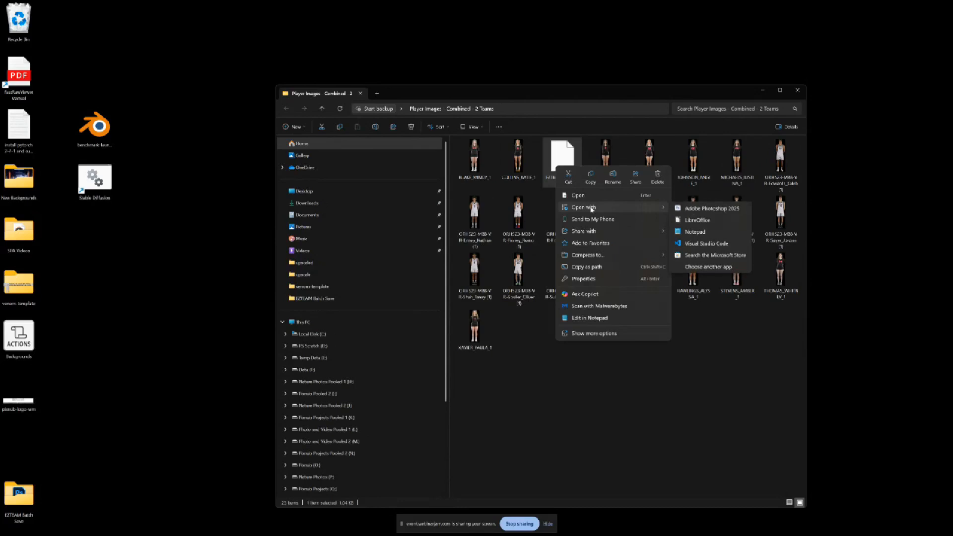
pyautogui.click(708, 222)
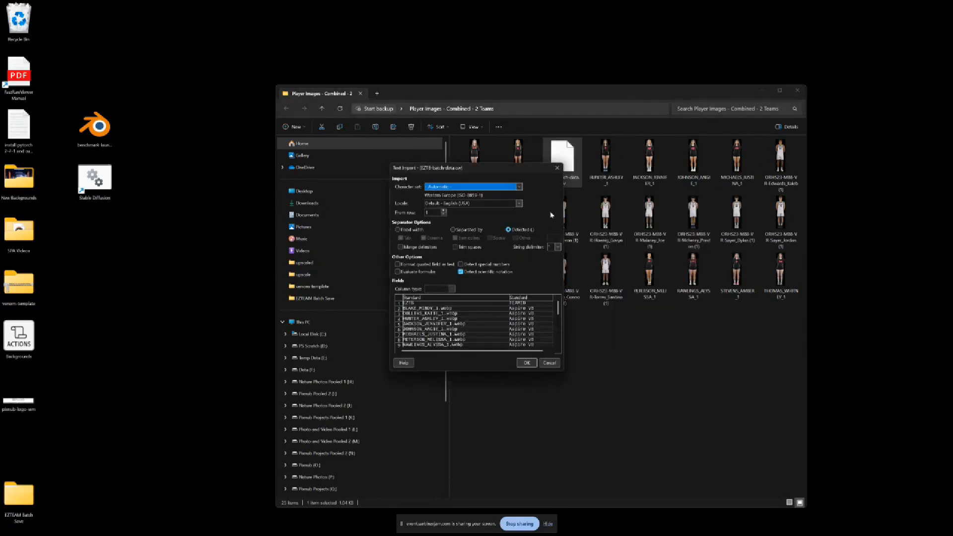
pyautogui.click(526, 363)
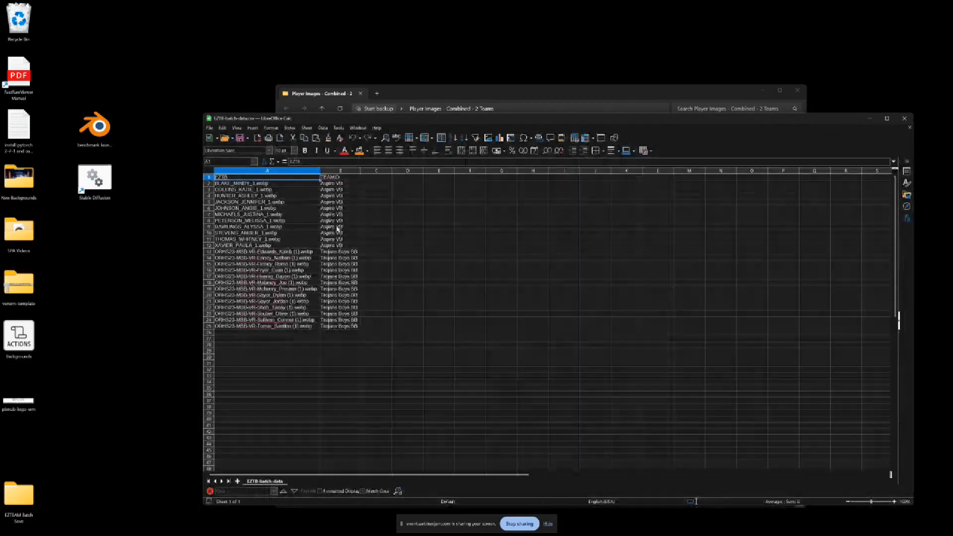
# Examine how the EZTB column lists image file names and the TEAMID column groups players by team, and close the spreadsheet.
pyautogui.moveTo(542, 121); pyautogui.dragTo(557, 274)
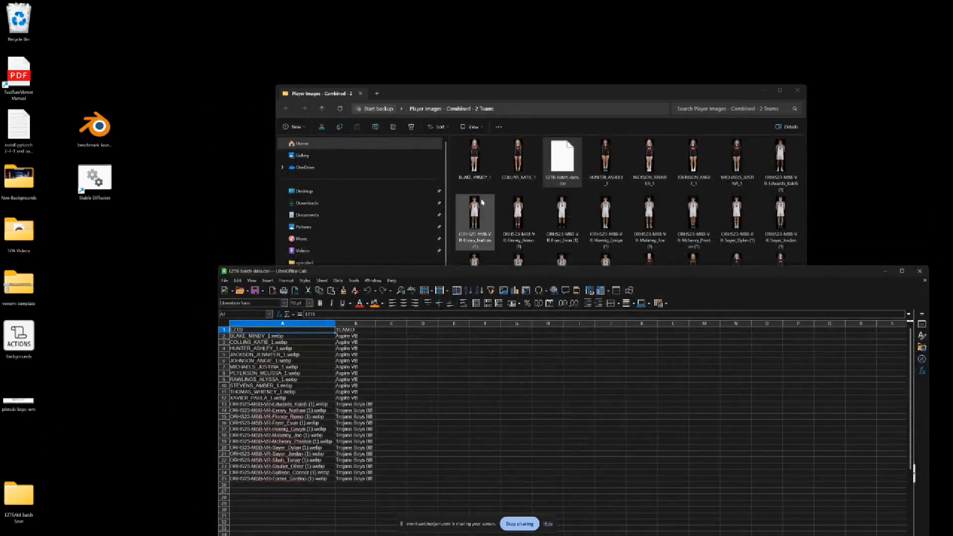
pyautogui.moveTo(519, 271); pyautogui.dragTo(505, 124)
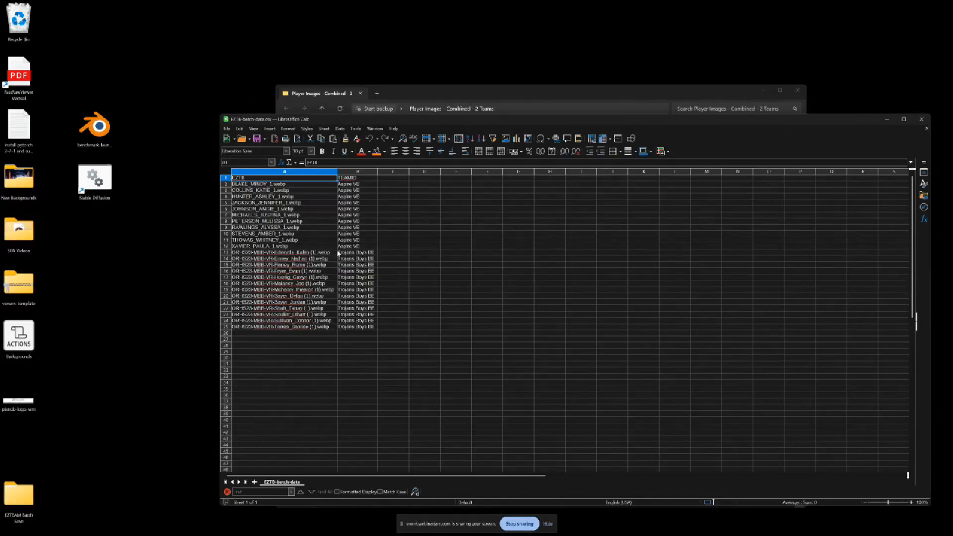
pyautogui.moveTo(238, 178); pyautogui.dragTo(315, 327)
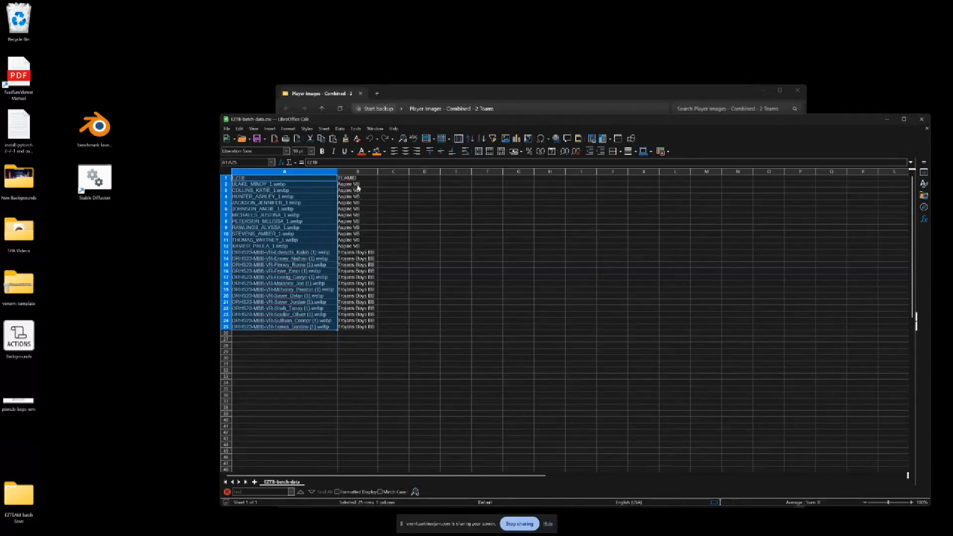
pyautogui.moveTo(349, 183); pyautogui.dragTo(362, 328)
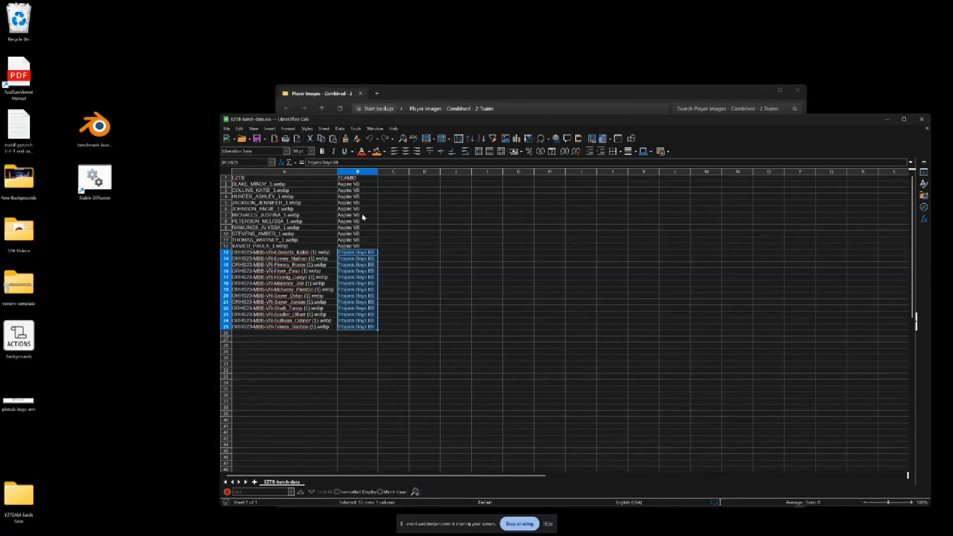
pyautogui.moveTo(360, 184); pyautogui.dragTo(364, 251)
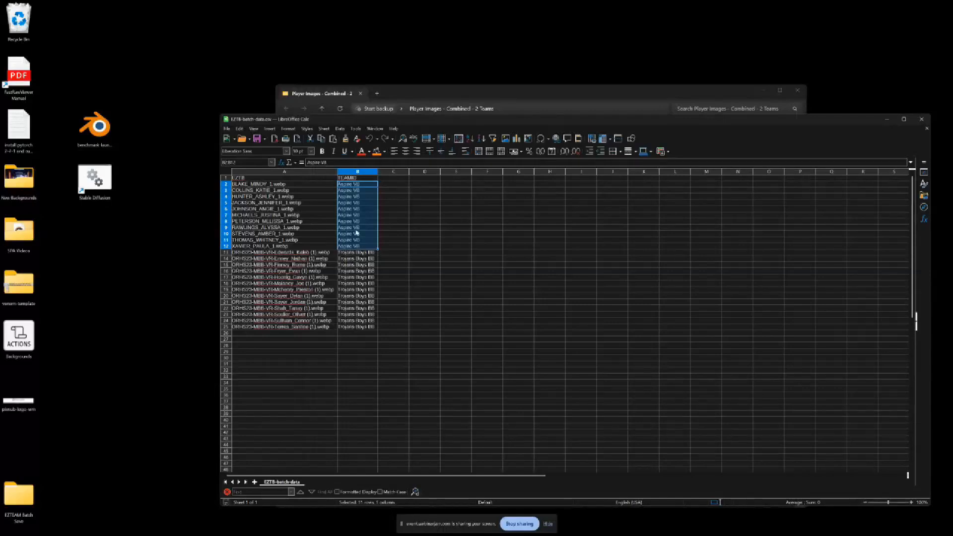
pyautogui.moveTo(357, 253); pyautogui.dragTo(359, 329)
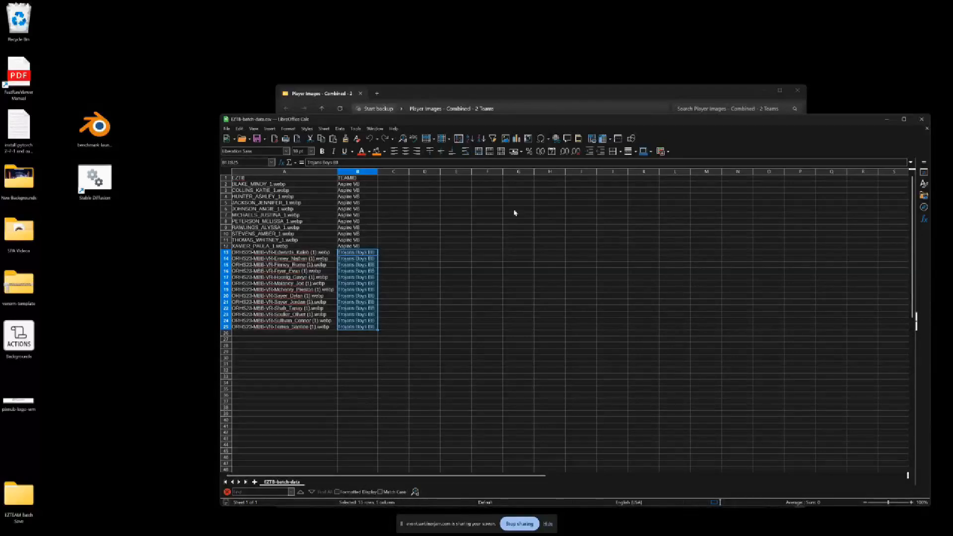
pyautogui.click(922, 119)
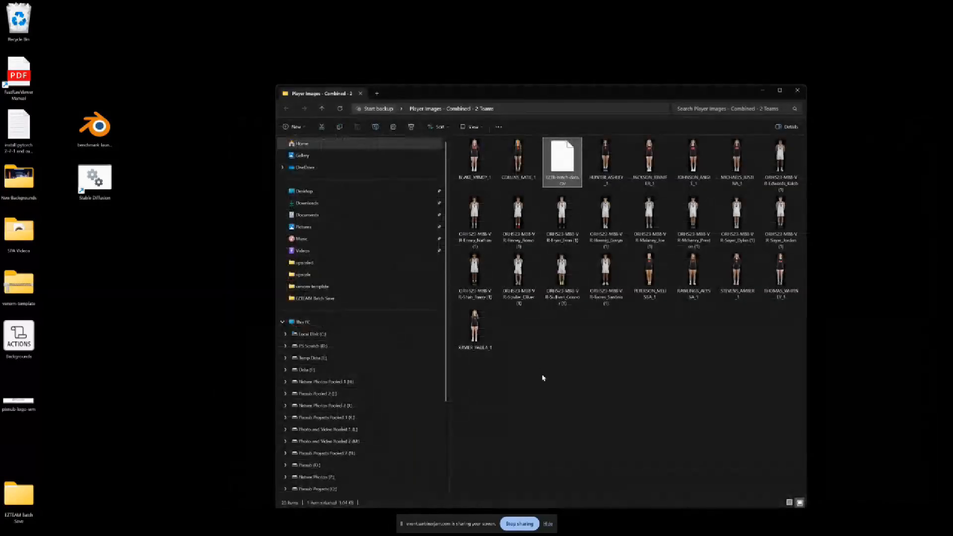
# Switch back to Photoshop, set the EZ Team Builder layout to Multi Row Defaults and return to the batch process settings.
pyautogui.click(559, 532)
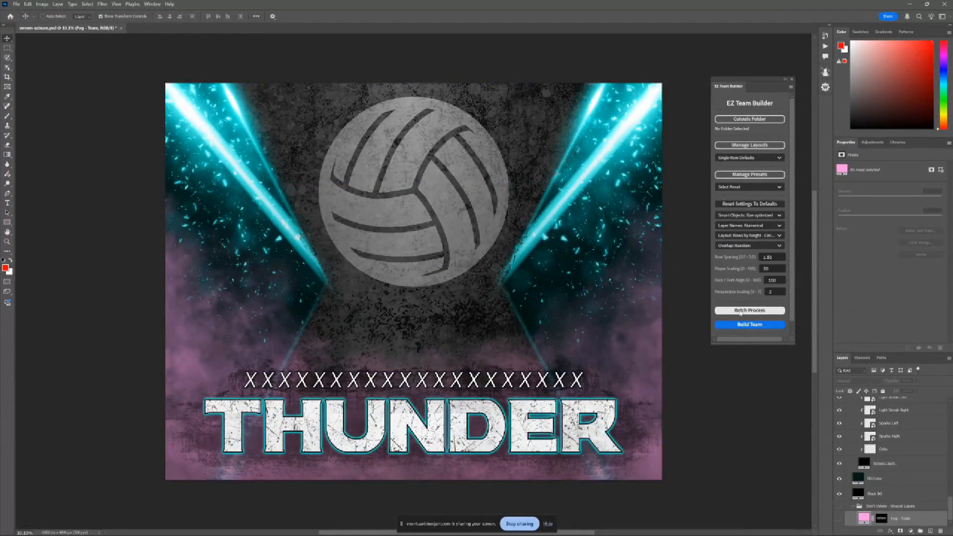
pyautogui.click(750, 310)
pyautogui.click(745, 200)
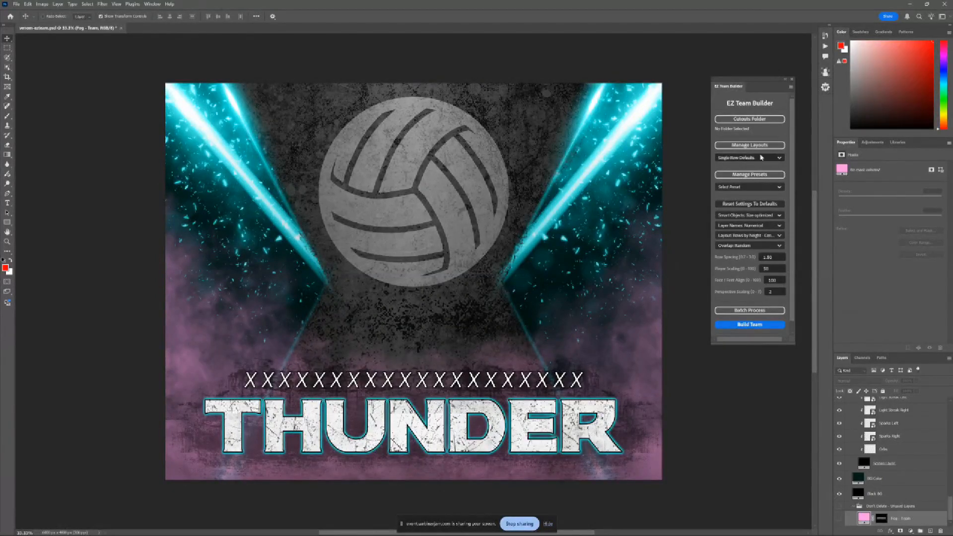
pyautogui.click(760, 157)
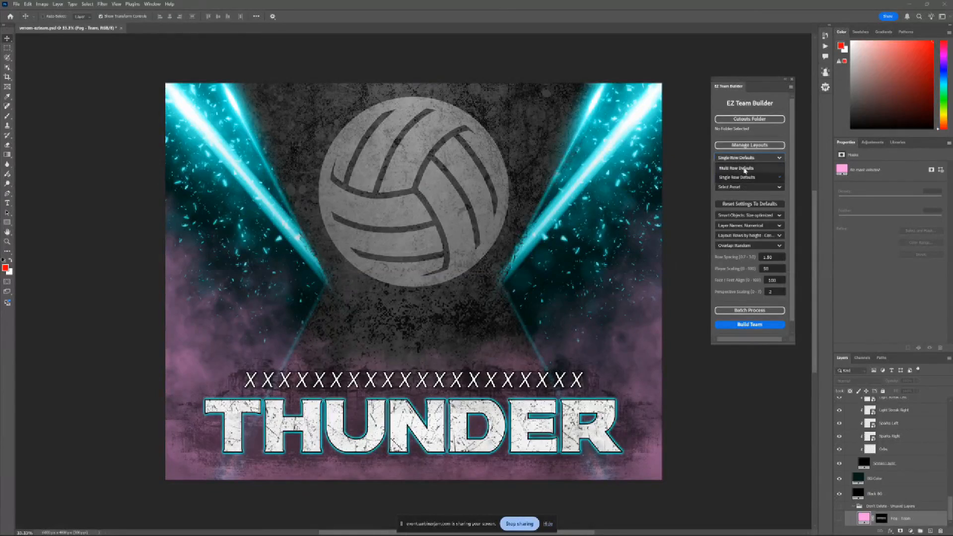
pyautogui.click(745, 169)
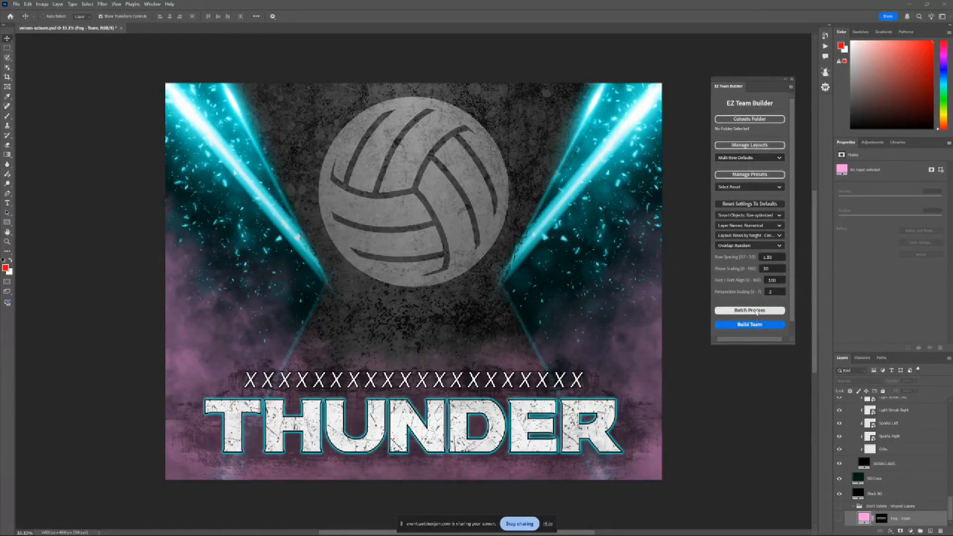
pyautogui.click(757, 311)
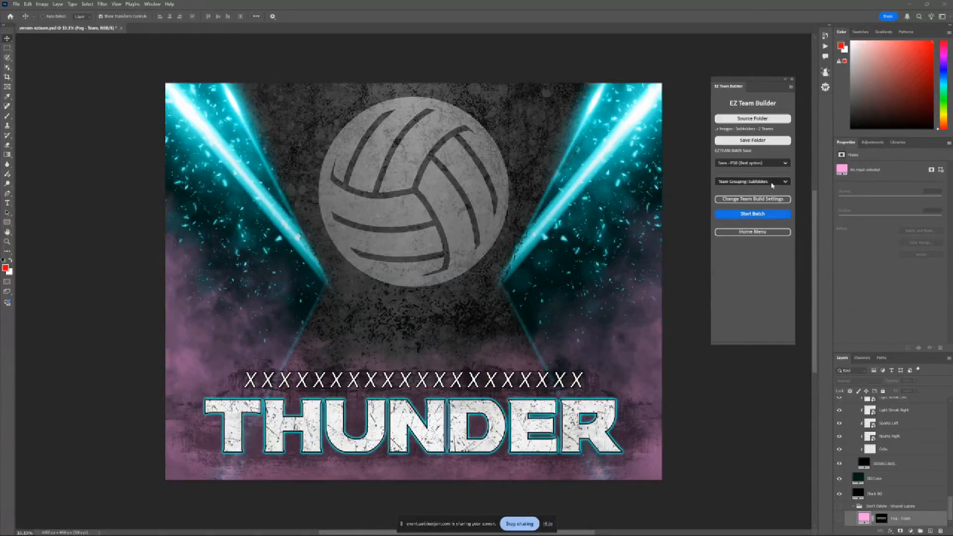
# Set team grouping to CSV (1 Folder) and load EZTB-batch-data.csv from the Player Images - Combined - 2 Teams folder.
pyautogui.click(750, 182)
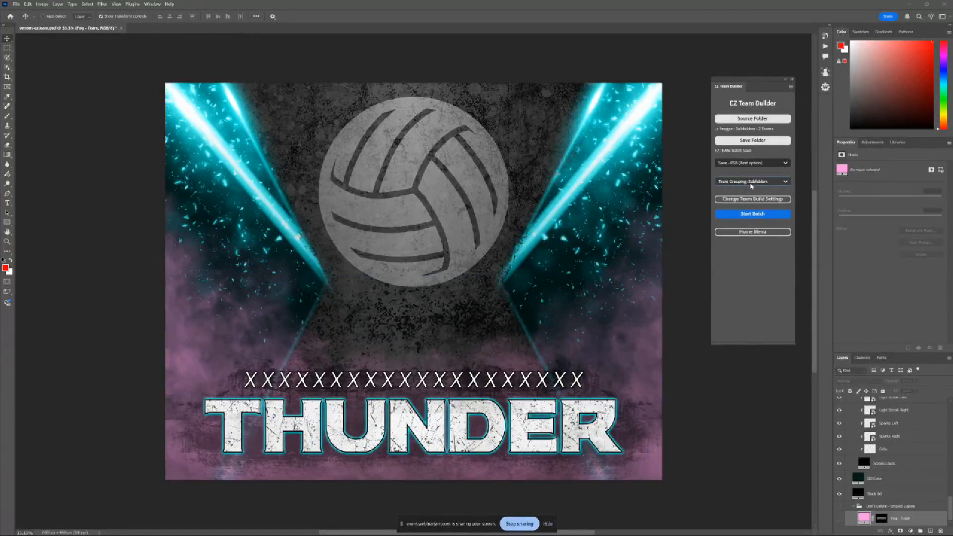
pyautogui.click(751, 201)
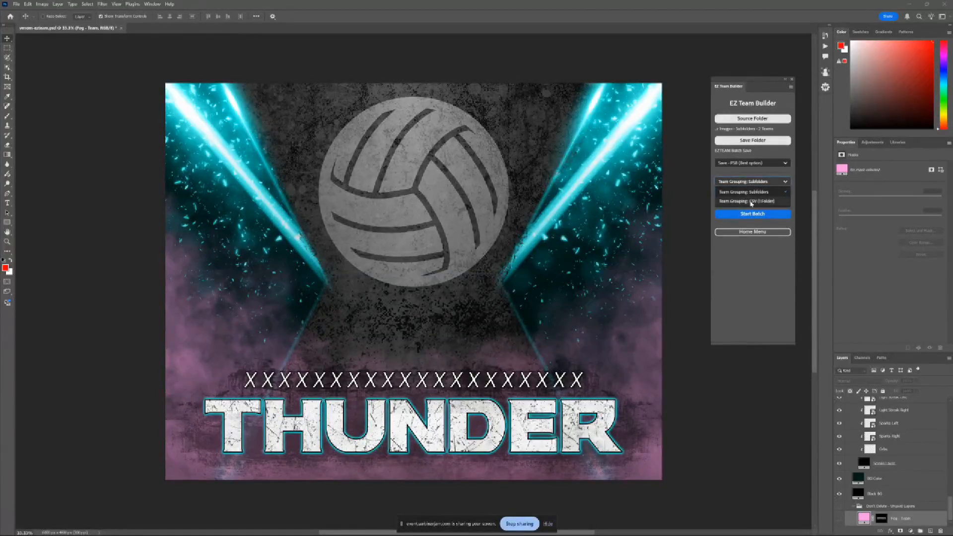
pyautogui.click(752, 194)
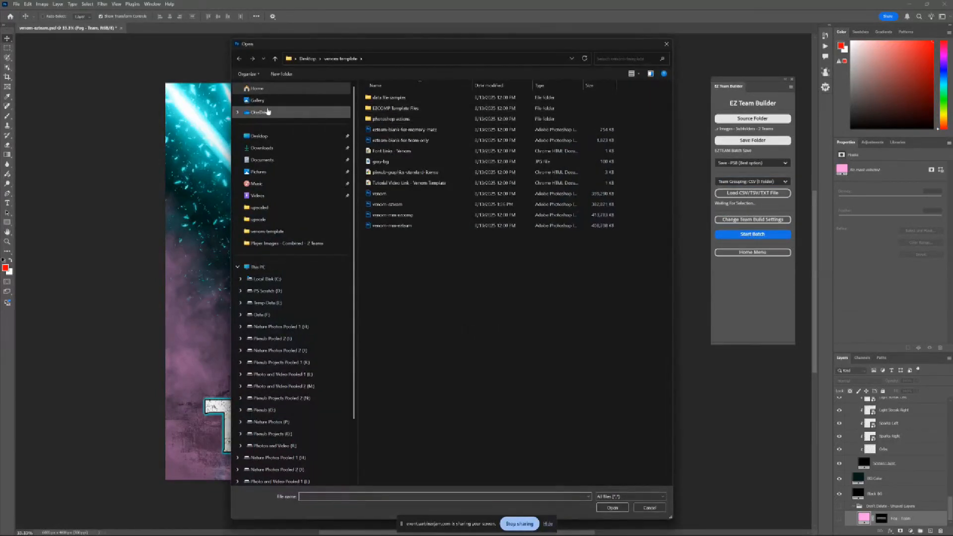
pyautogui.click(254, 135)
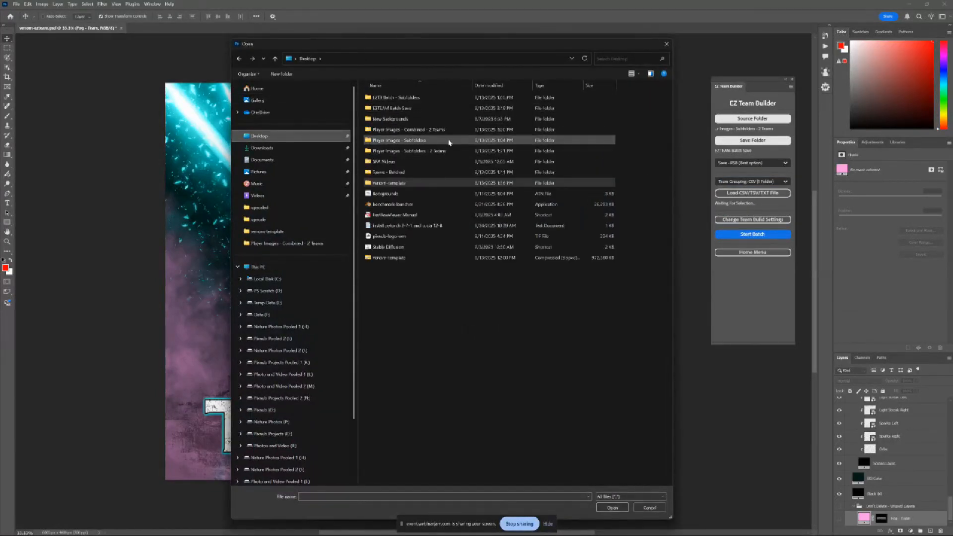
pyautogui.doubleClick(439, 130)
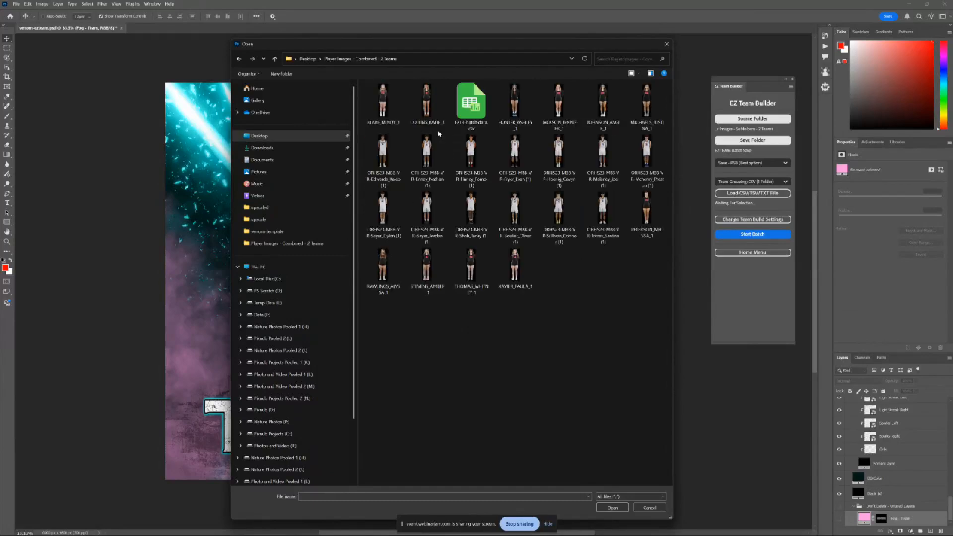
pyautogui.click(472, 117)
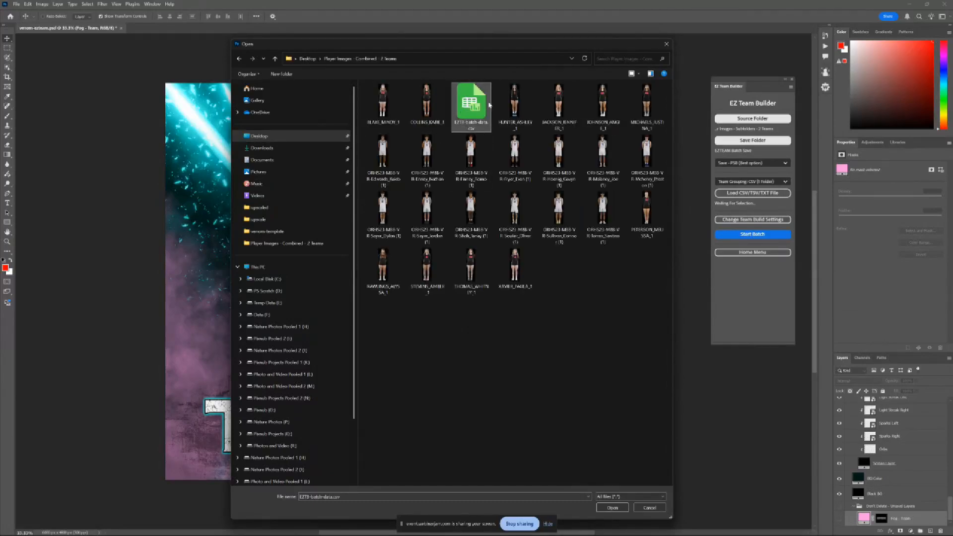
pyautogui.click(621, 507)
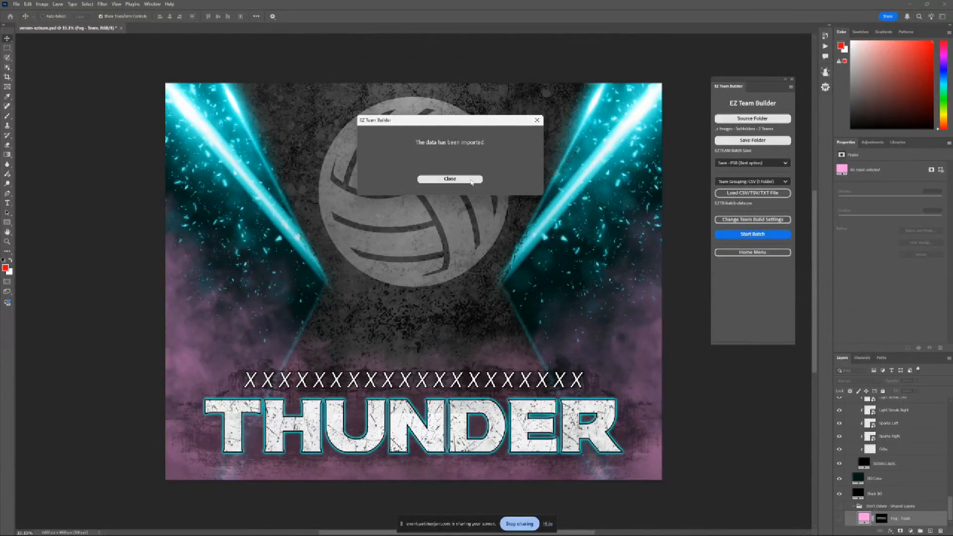
pyautogui.click(472, 180)
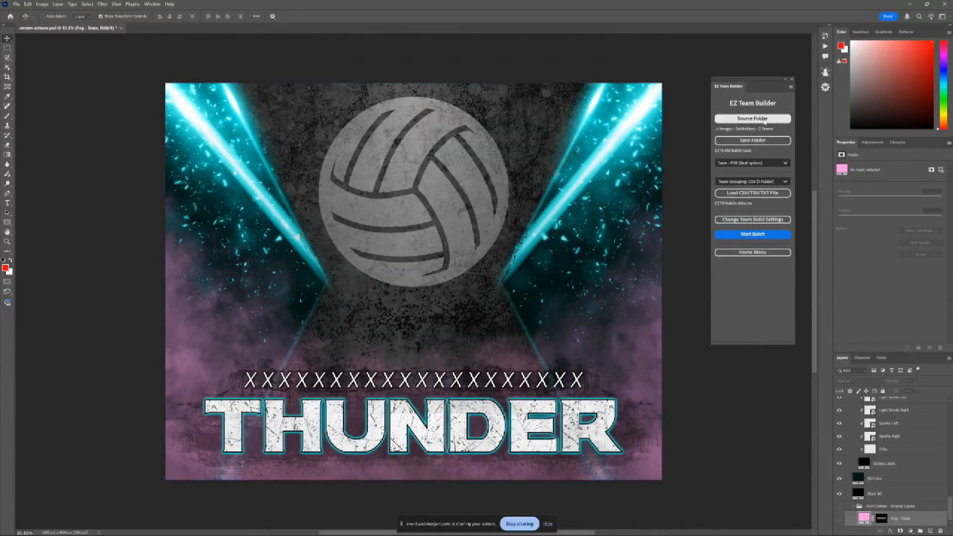
# Set the EZ Team Builder source folder to Player Images - Combined - 2 Teams on the desktop.
pyautogui.click(764, 119)
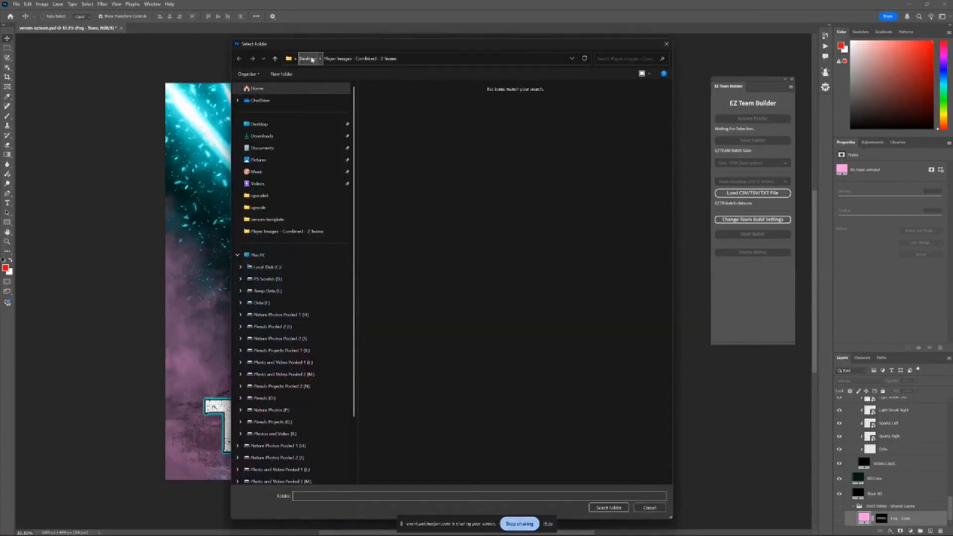
pyautogui.click(312, 60)
pyautogui.click(425, 132)
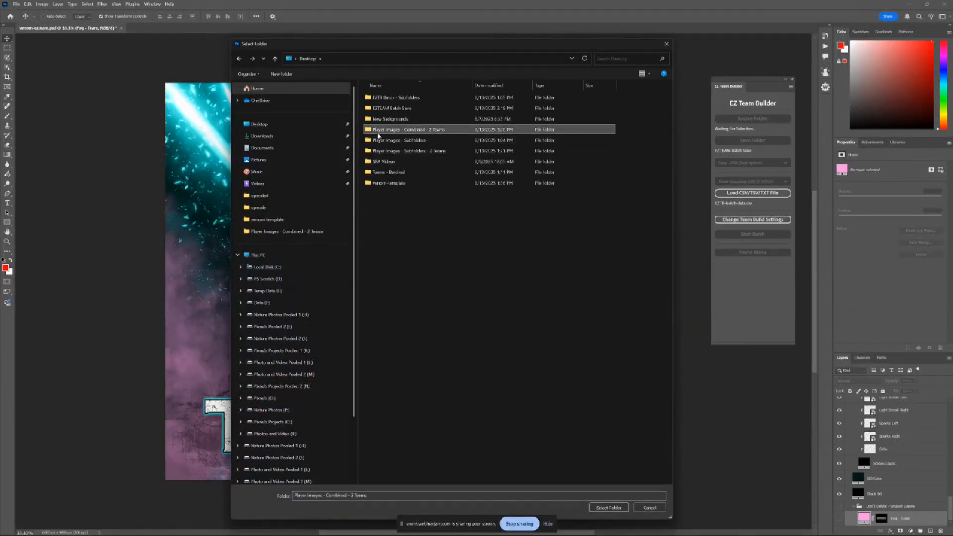
pyautogui.click(610, 507)
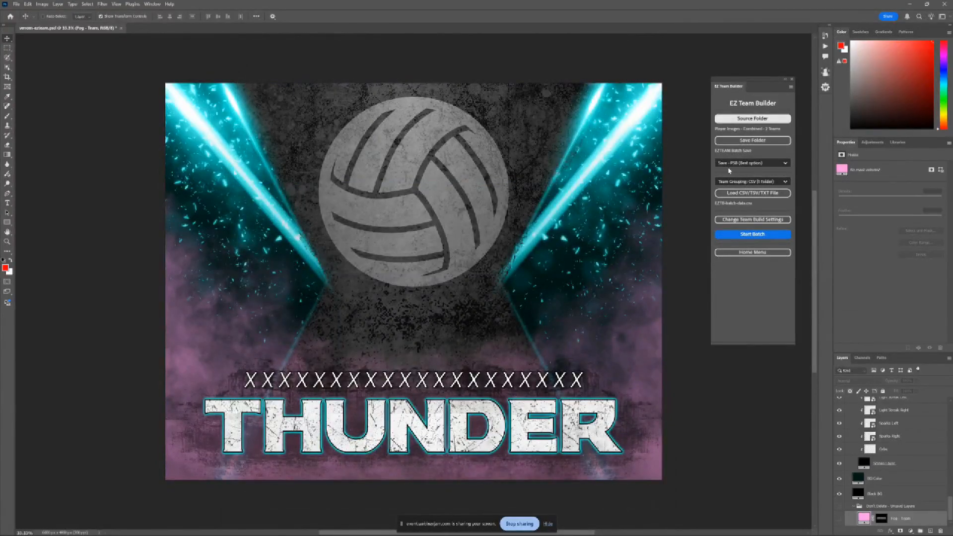
# Run the EZ Team Builder batch with the checked settings and close the venom-ezteam template without saving.
pyautogui.click(760, 233)
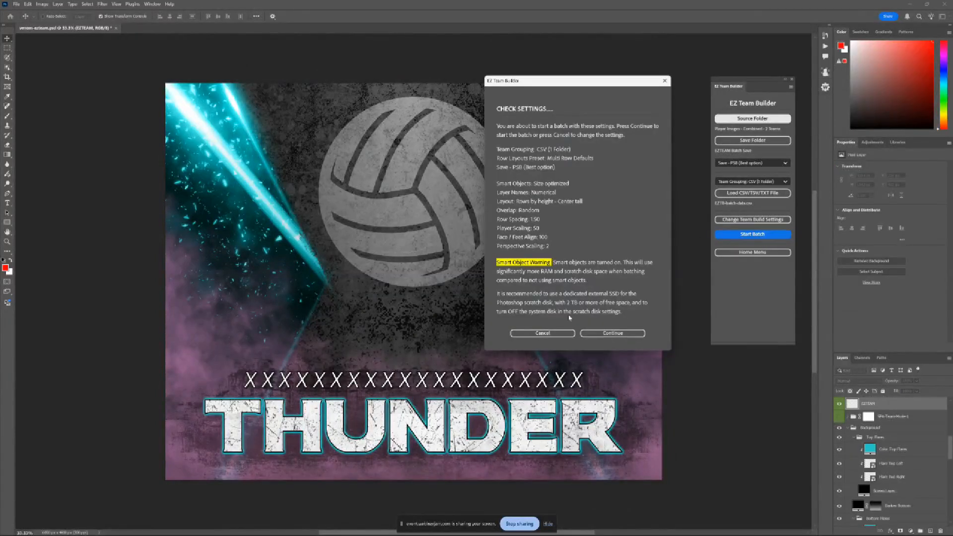
pyautogui.click(615, 333)
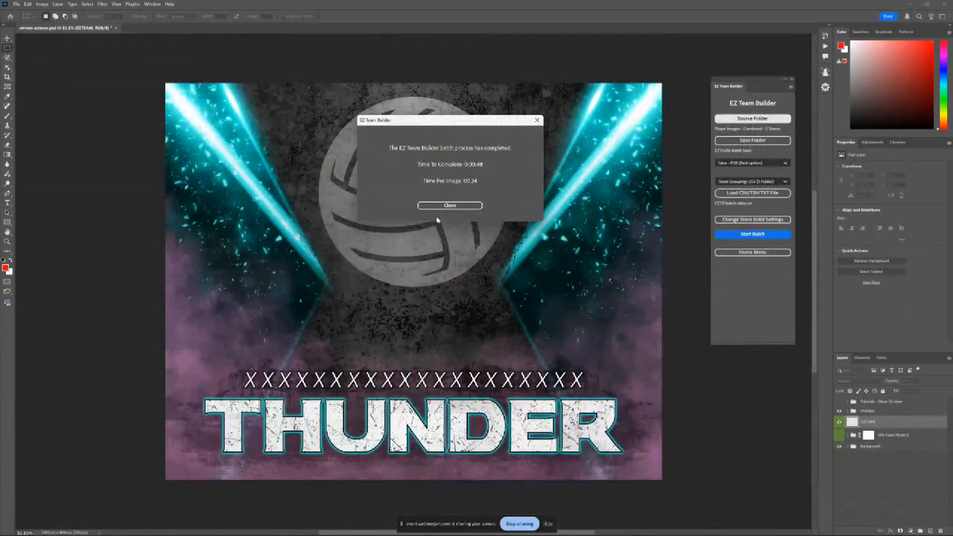
pyautogui.click(443, 206)
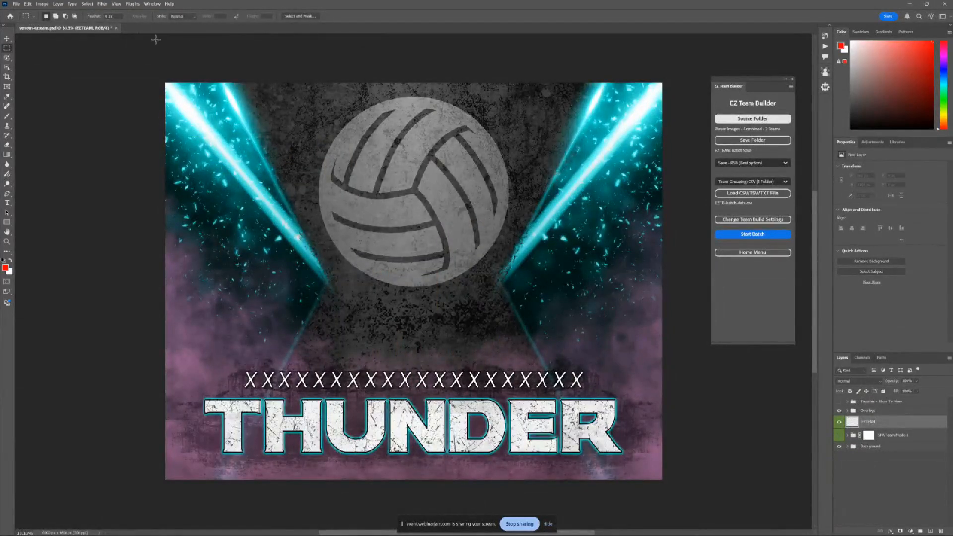
pyautogui.click(116, 28)
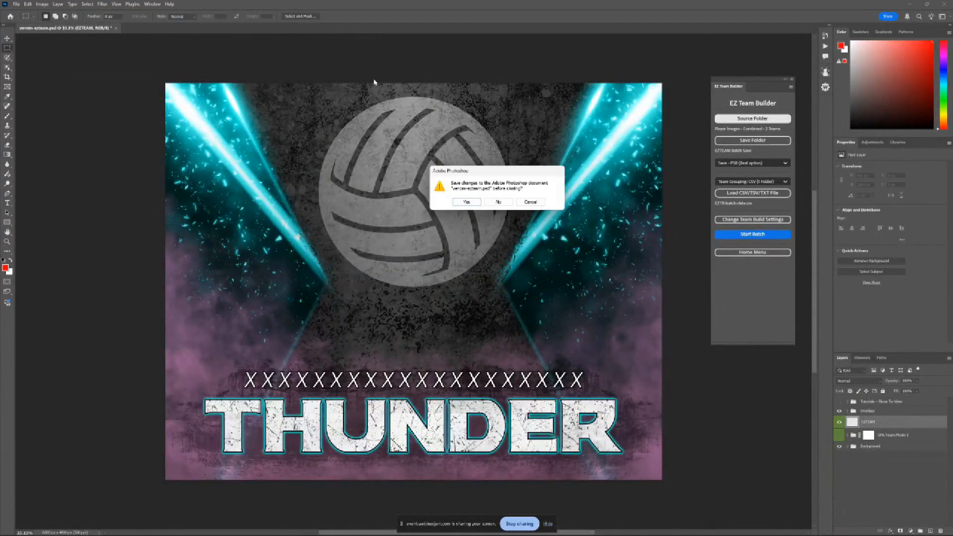
pyautogui.click(498, 202)
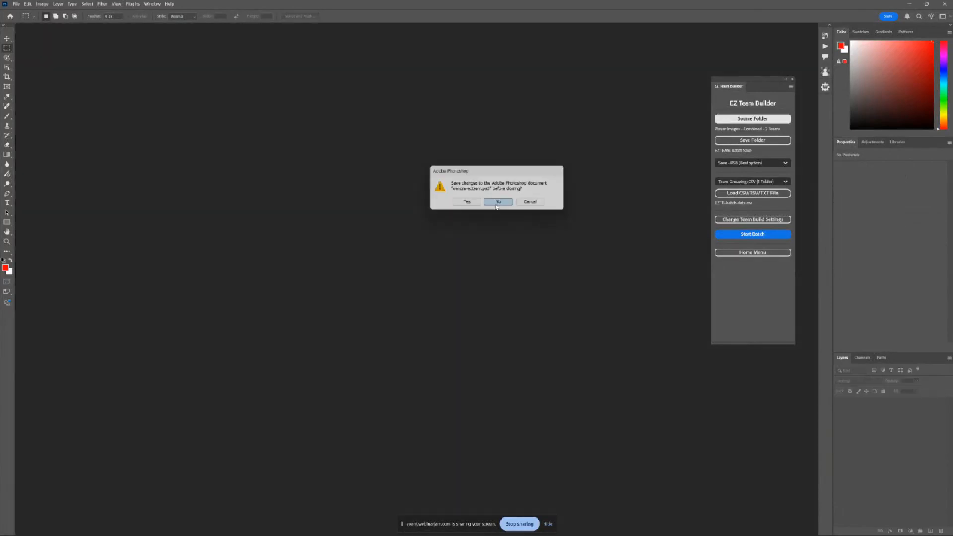
# Open the Workflow Helper panel and arrange it beside the EZ Team Builder panel.
pyautogui.click(825, 87)
pyautogui.moveTo(777, 89); pyautogui.dragTo(613, 144)
pyautogui.moveTo(768, 86); pyautogui.dragTo(779, 42)
pyautogui.moveTo(620, 135); pyautogui.dragTo(670, 167)
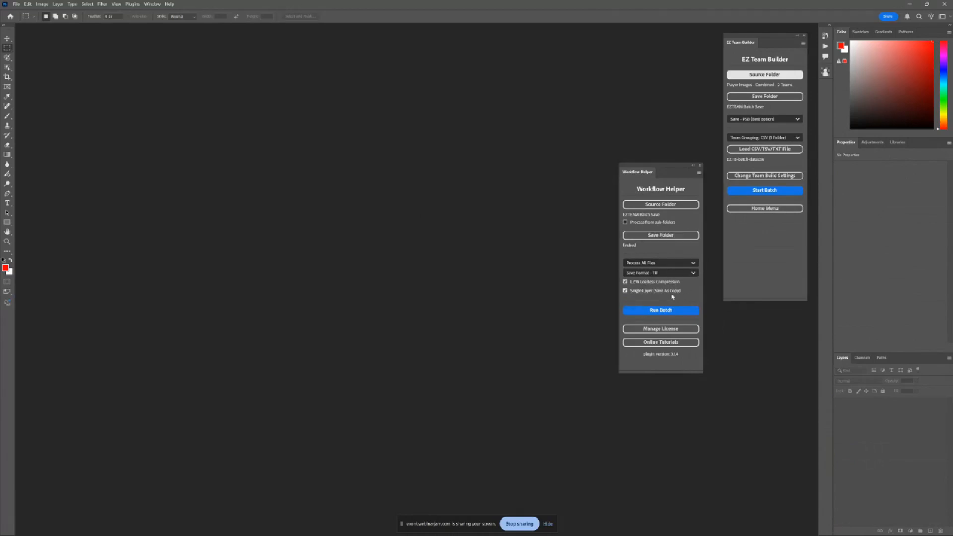
# Set the Workflow Helper save format to JPG, start its batch and move the panel further off the team image.
pyautogui.click(647, 277)
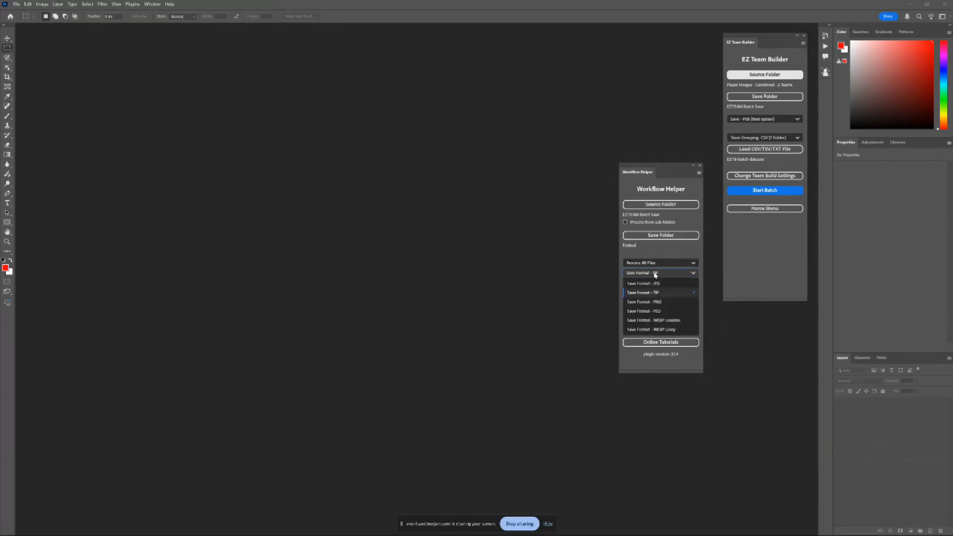
pyautogui.click(654, 284)
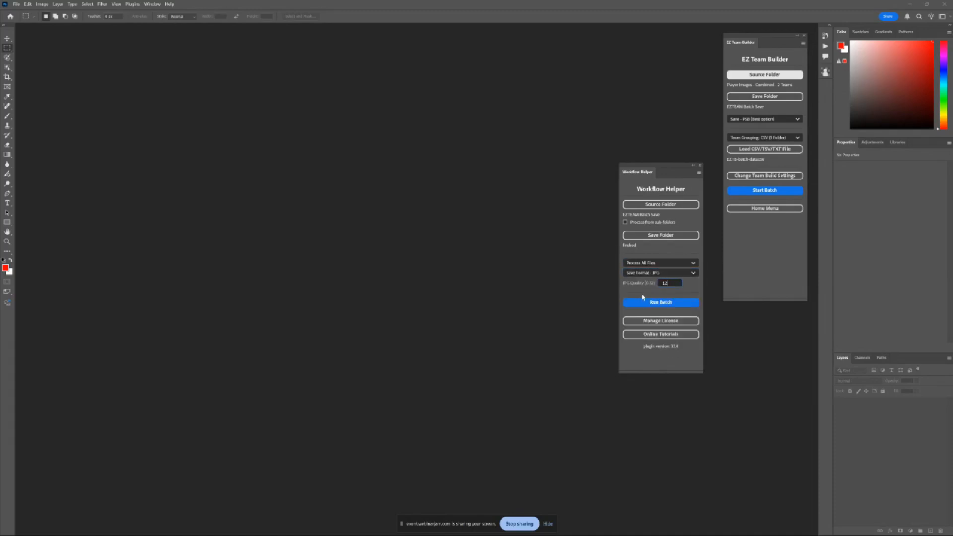
pyautogui.click(668, 302)
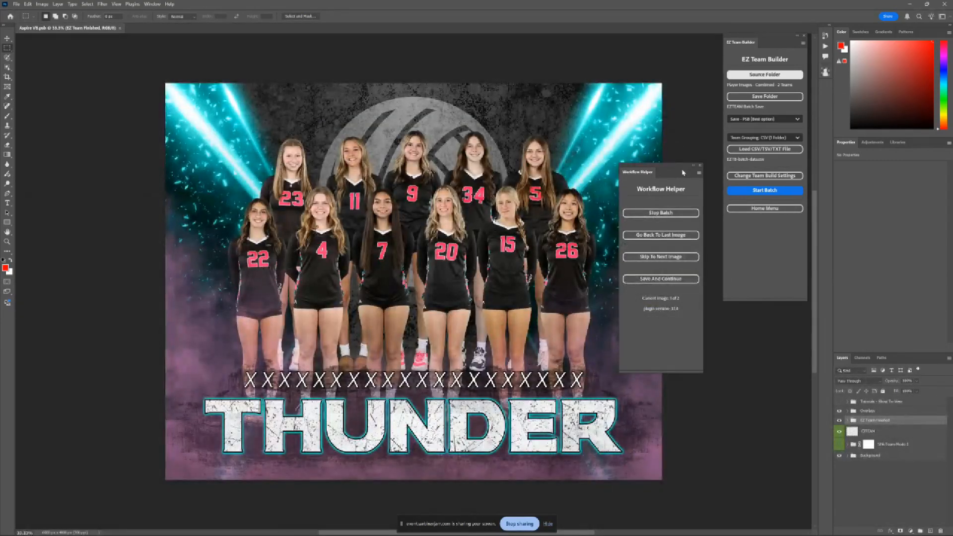
pyautogui.moveTo(682, 172); pyautogui.dragTo(697, 177)
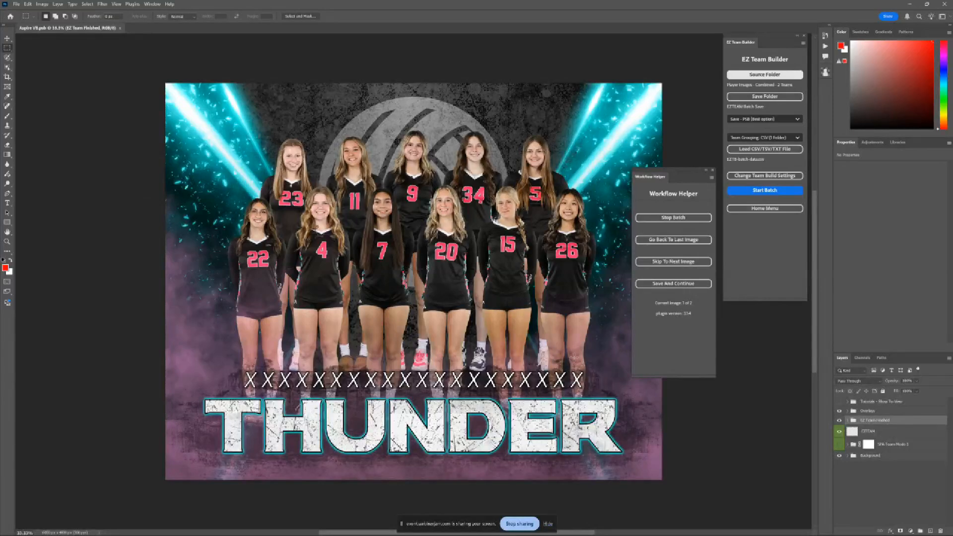
# Expand the EZ Team Finished group, scale the whole team up slightly and nudge it down on the background.
pyautogui.click(847, 420)
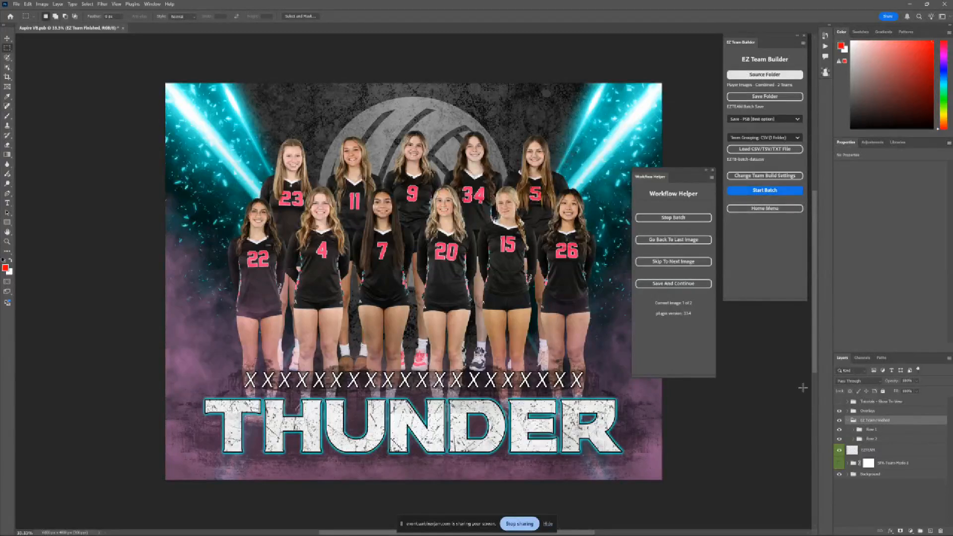
pyautogui.click(8, 38)
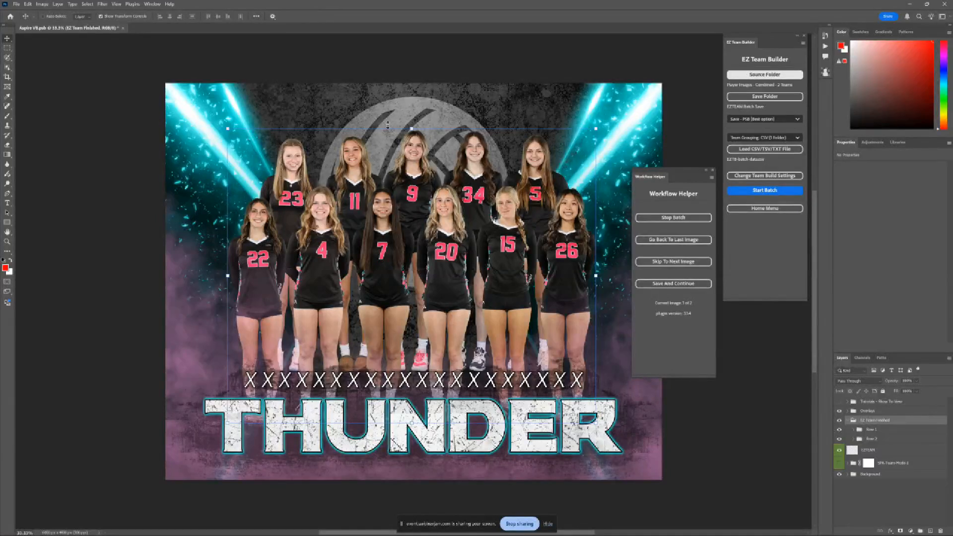
pyautogui.moveTo(412, 129); pyautogui.dragTo(412, 112)
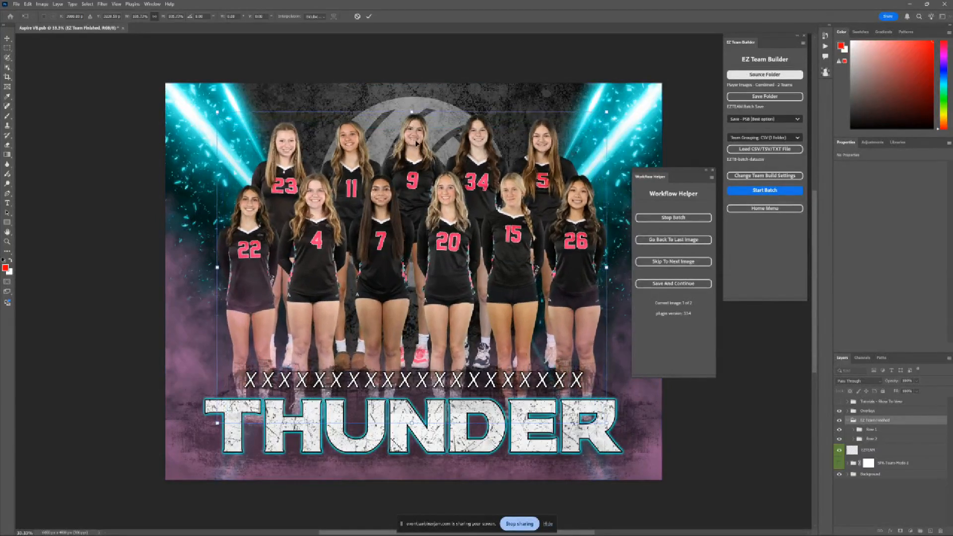
pyautogui.moveTo(424, 147); pyautogui.dragTo(423, 152)
pyautogui.click(369, 17)
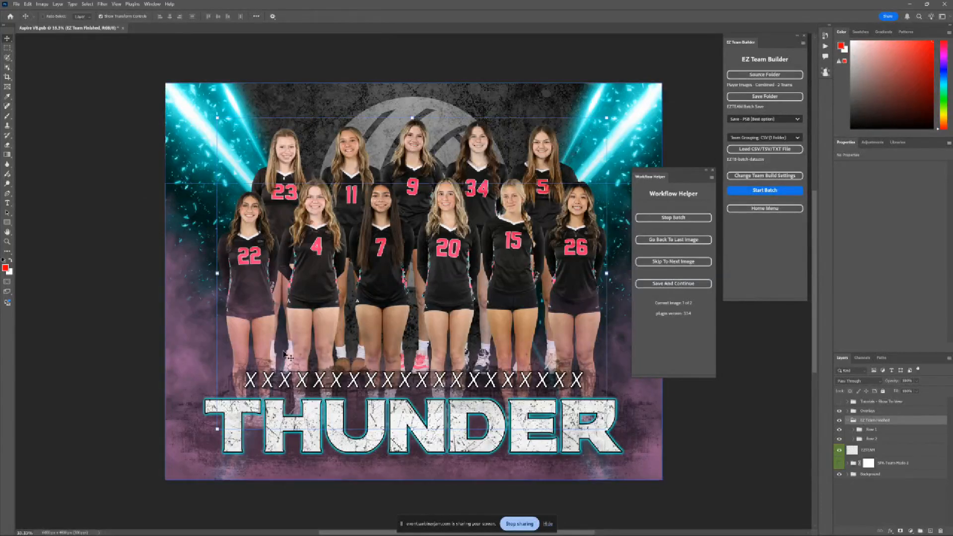
# Open the Sports Photo Automation plugin and move its panel to the empty area beside the team image.
pyautogui.click(133, 6)
pyautogui.moveTo(183, 108)
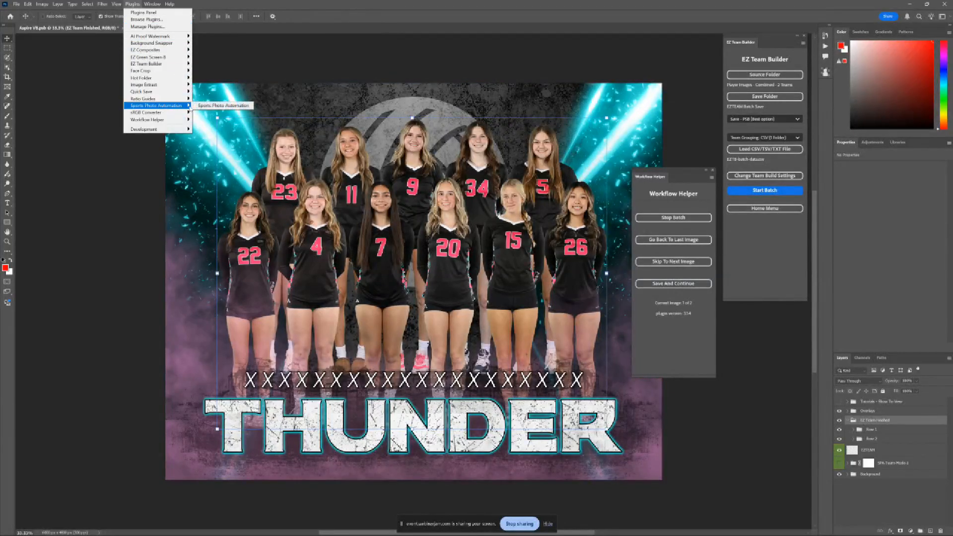
pyautogui.click(223, 105)
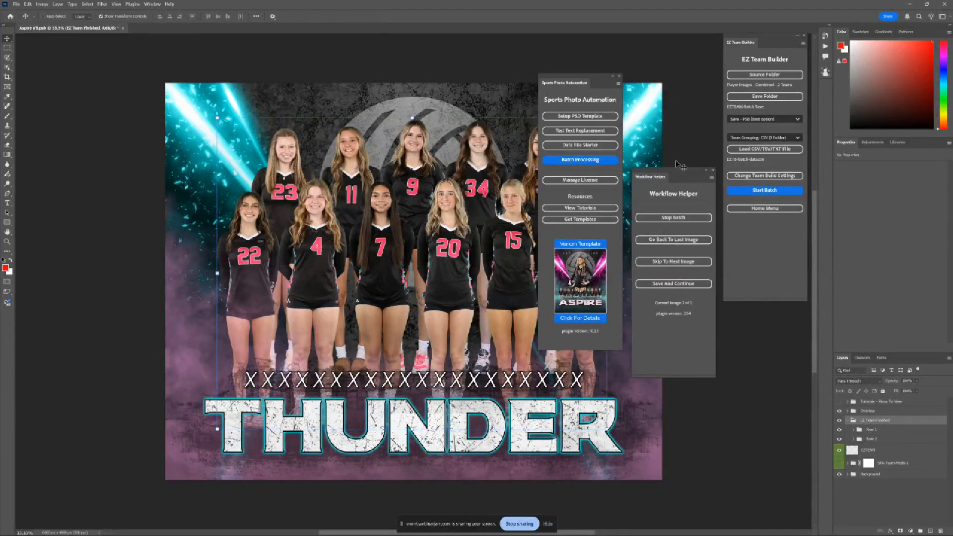
pyautogui.moveTo(598, 78); pyautogui.dragTo(107, 83)
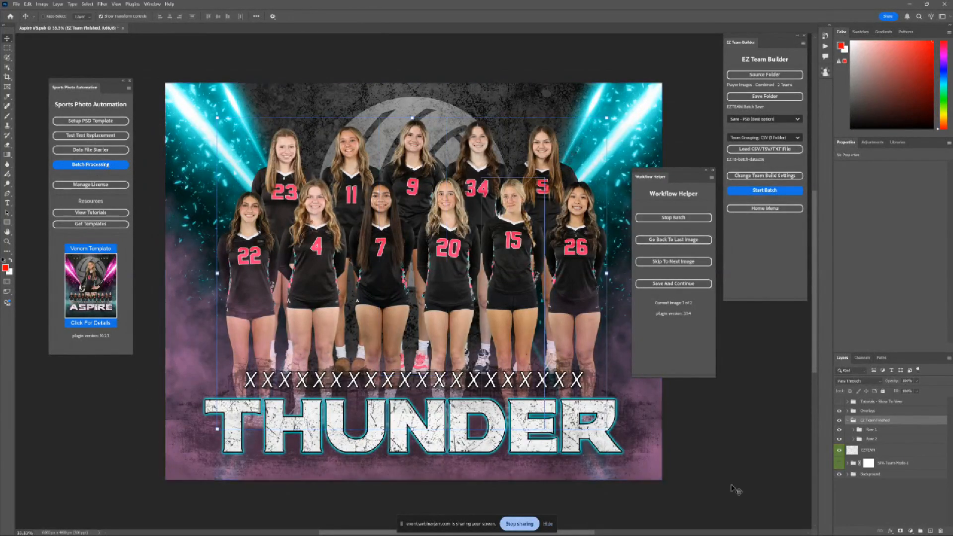
# Replace the template text with TEAMNAME ASPIRE and LEAGUENAME Fort Myers Volleyball Club using Test Text Replacement.
pyautogui.click(876, 440)
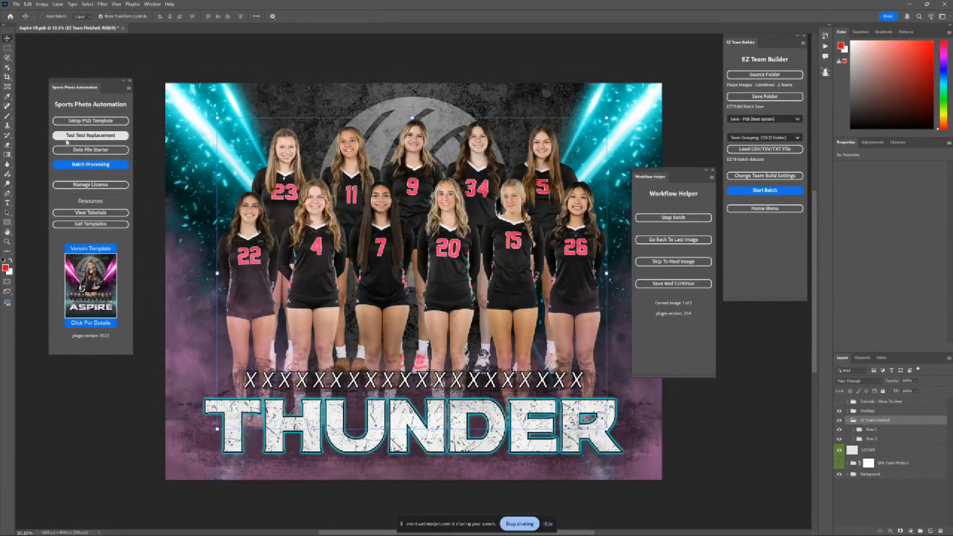
pyautogui.click(91, 141)
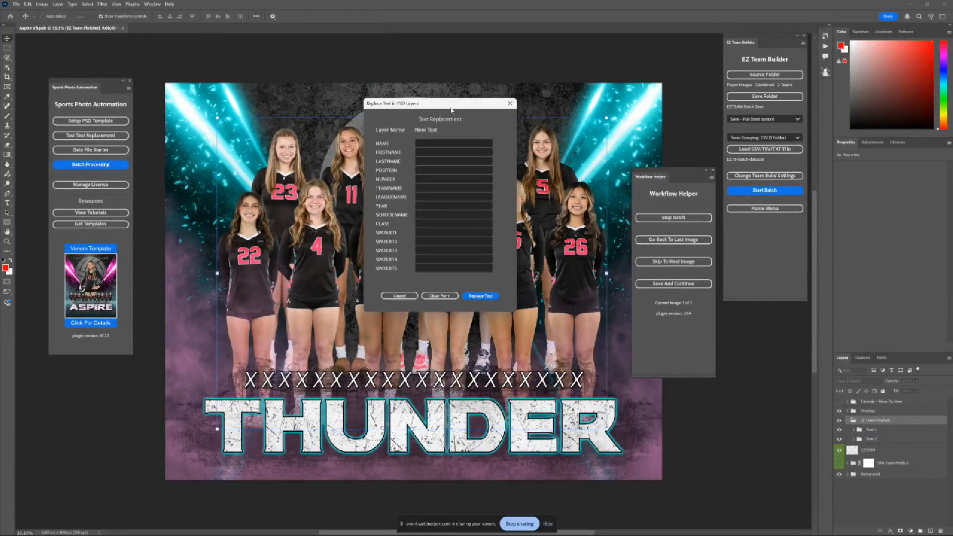
pyautogui.moveTo(432, 109); pyautogui.dragTo(631, 68)
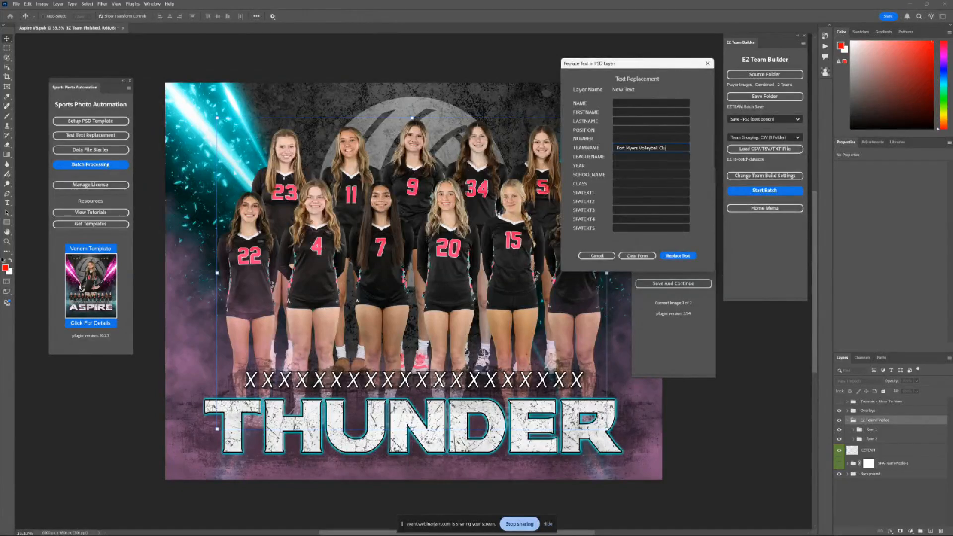
pyautogui.moveTo(680, 148); pyautogui.dragTo(630, 148)
pyautogui.rightClick(618, 148)
pyautogui.click(622, 164)
pyautogui.hotkey('ctrl', 'v')
pyautogui.click(678, 255)
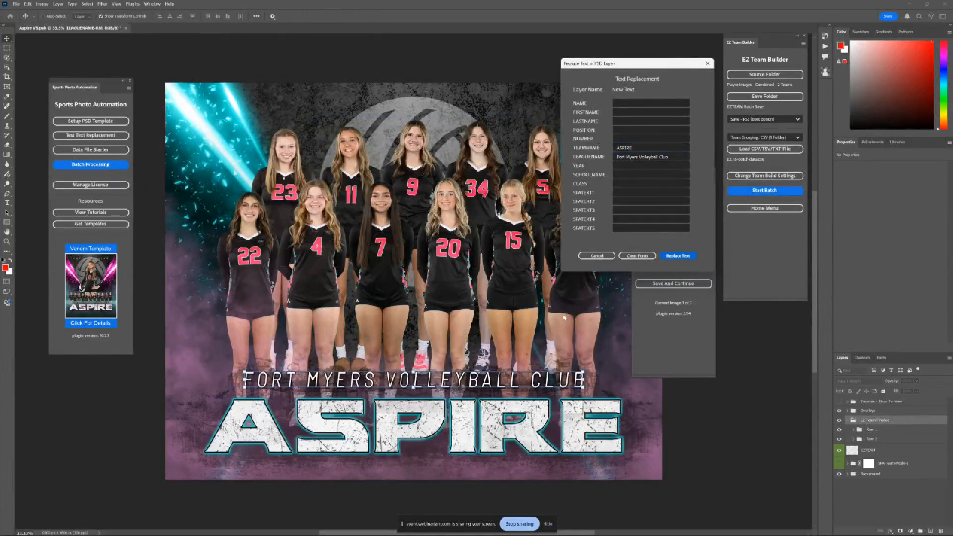
# Inspect the TEAMNAME and LEAGUENAME text layers inside the Overlays group.
pyautogui.click(337, 200)
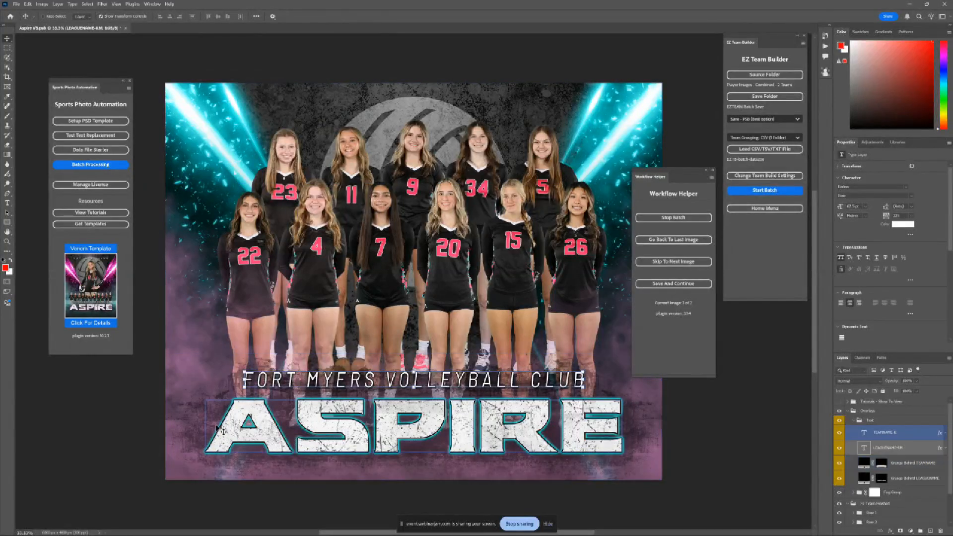
pyautogui.click(894, 450)
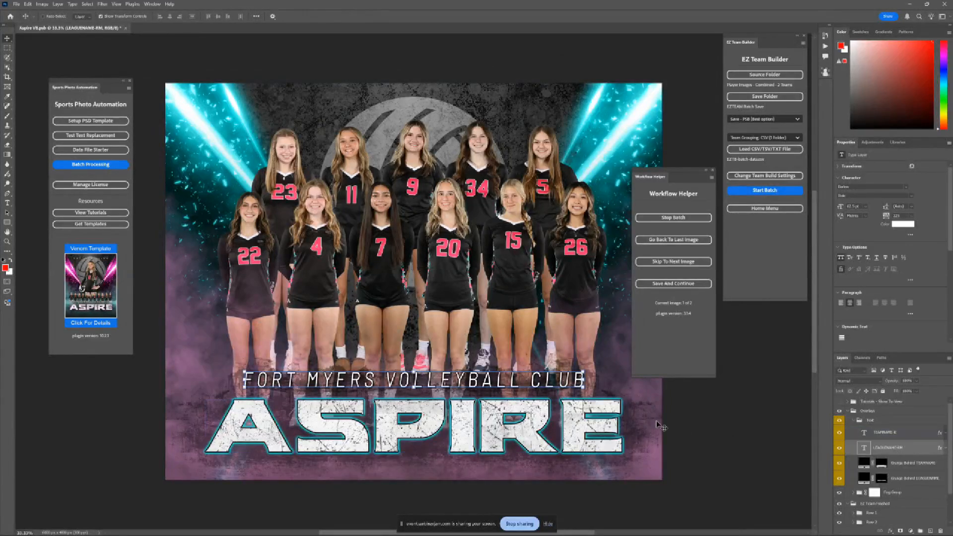
pyautogui.keyDown('ctrl'); pyautogui.click(601, 418); pyautogui.keyUp('ctrl')
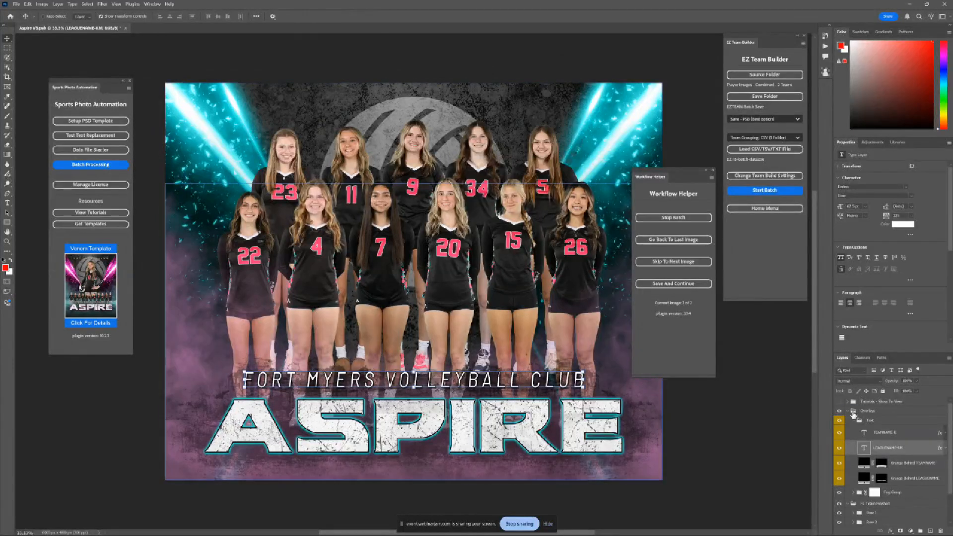
# Check the text and grunge layers in the Overlays group, and save the Aspire composite to continue to the next team.
pyautogui.scroll(-2, 861, 432)
pyautogui.click(866, 442)
pyautogui.scroll(2, 866, 442)
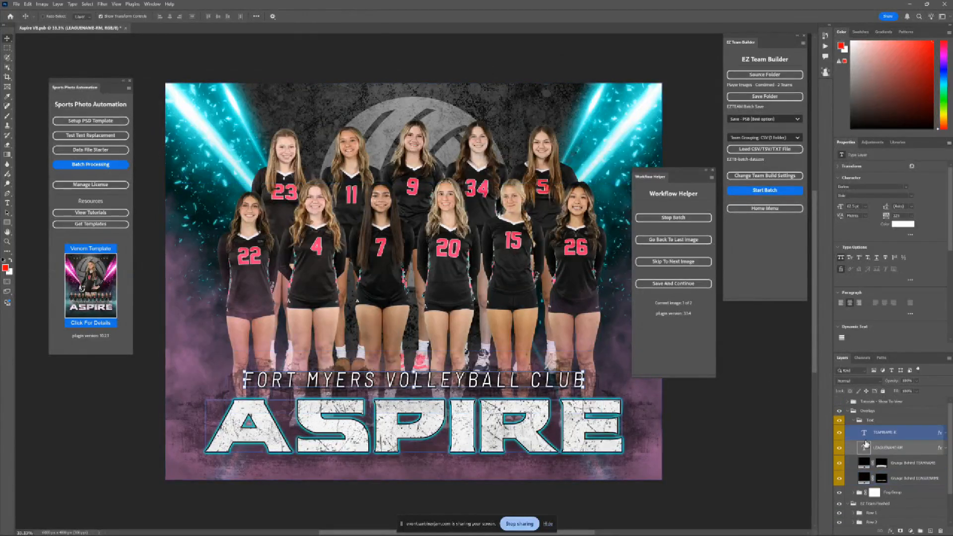
pyautogui.click(864, 446)
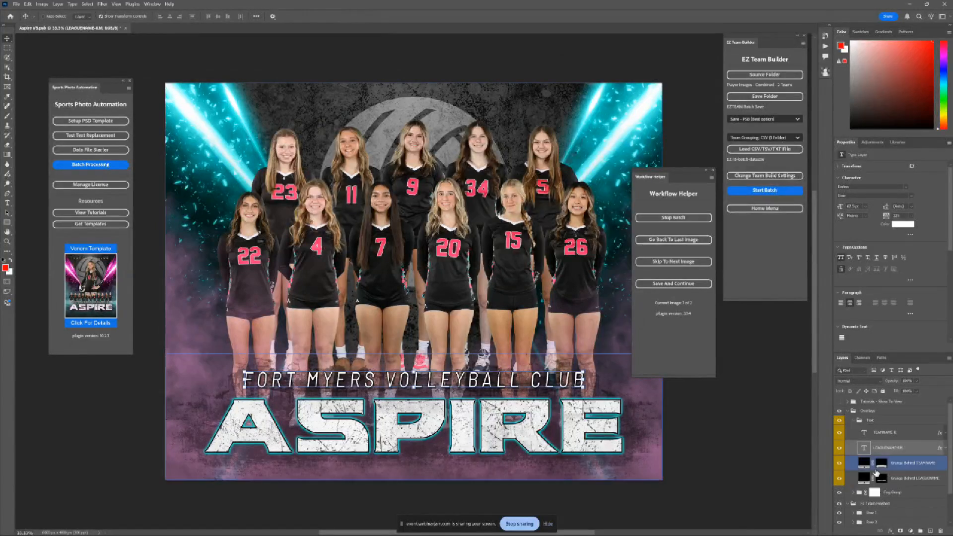
pyautogui.scroll(-2, 871, 465)
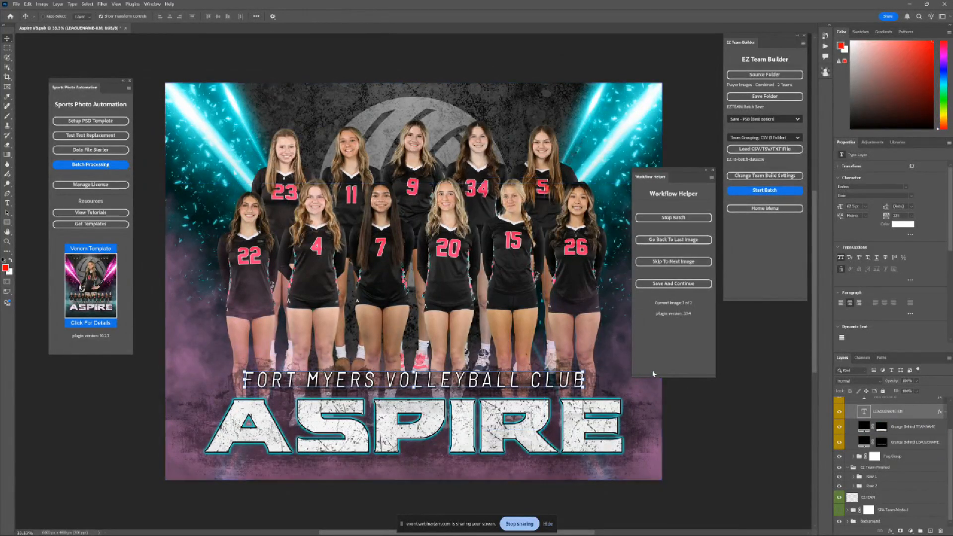
pyautogui.click(687, 284)
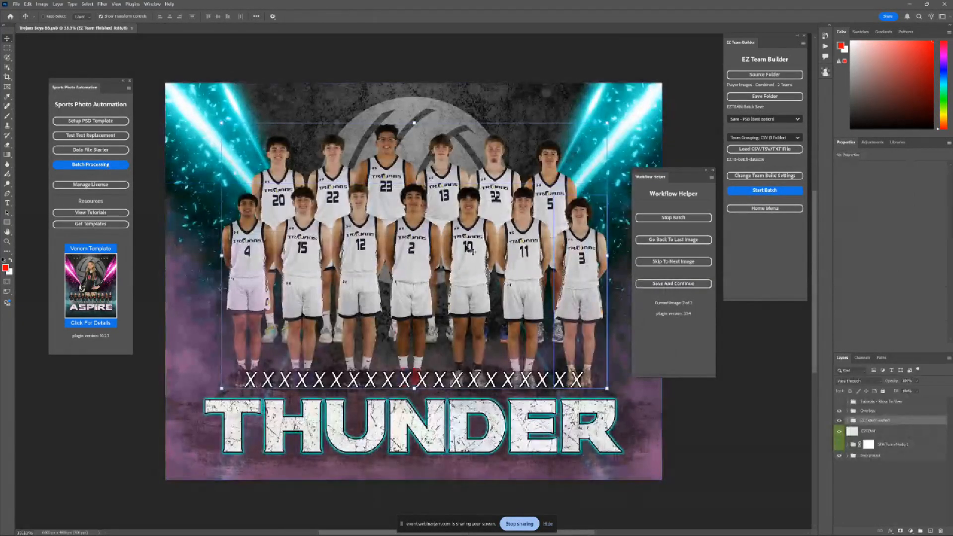
# Scale up the Trojans team group on the background and centre it horizontally relative to the canvas.
pyautogui.moveTo(421, 388); pyautogui.dragTo(420, 425)
pyautogui.moveTo(423, 248); pyautogui.dragTo(417, 244)
pyautogui.click(369, 16)
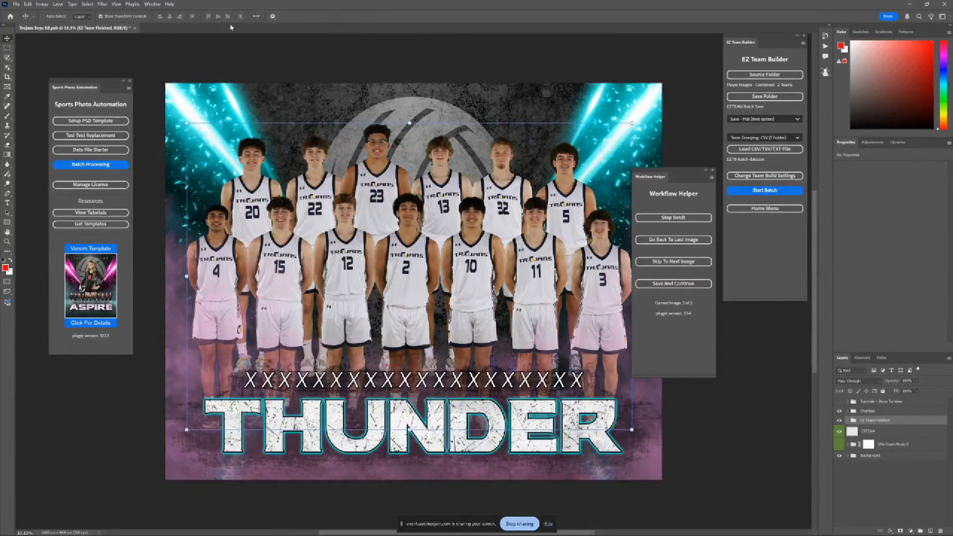
pyautogui.click(256, 16)
pyautogui.click(284, 84)
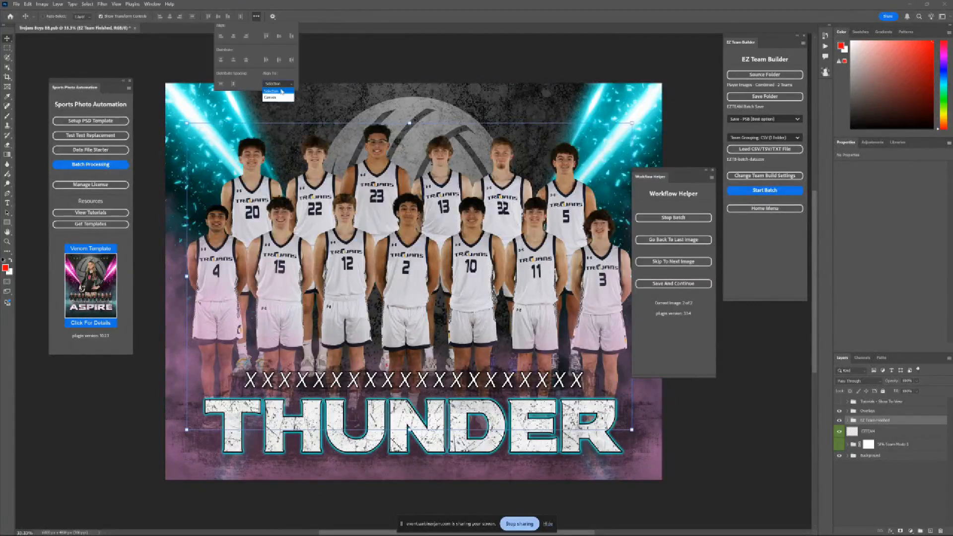
pyautogui.click(276, 98)
pyautogui.click(233, 37)
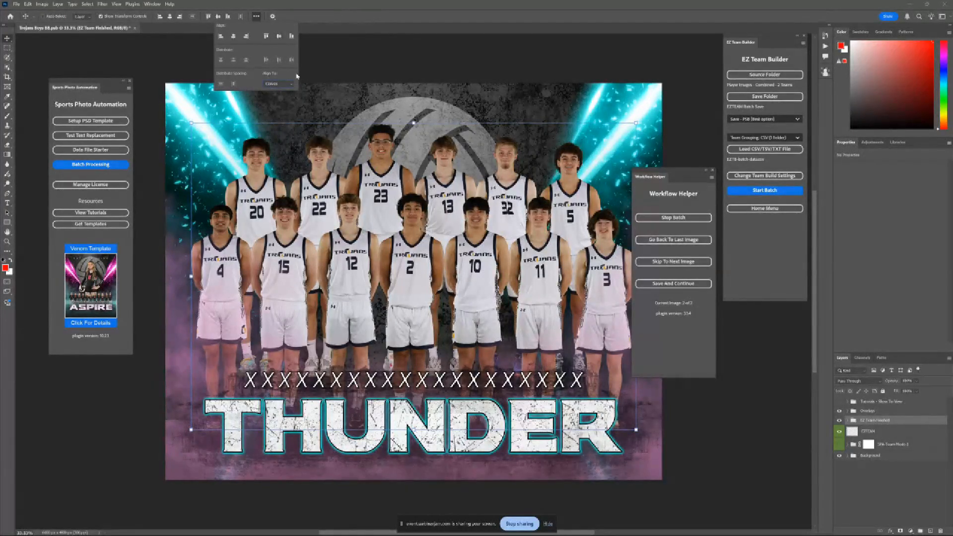
# Move the Workflow Helper panel off the team image to beneath EZ Team Builder, and briefly check the Data File Starter options.
pyautogui.moveTo(692, 173); pyautogui.dragTo(769, 328)
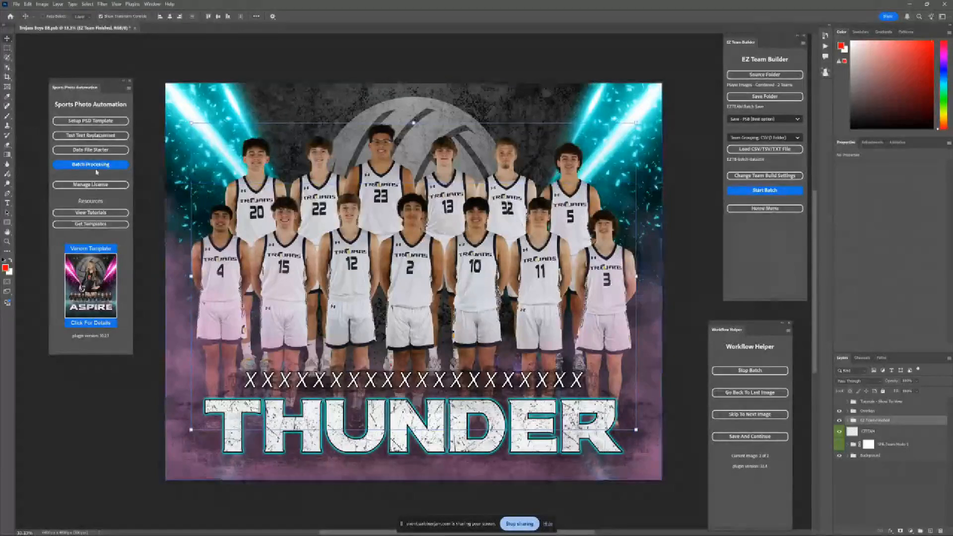
pyautogui.click(91, 149)
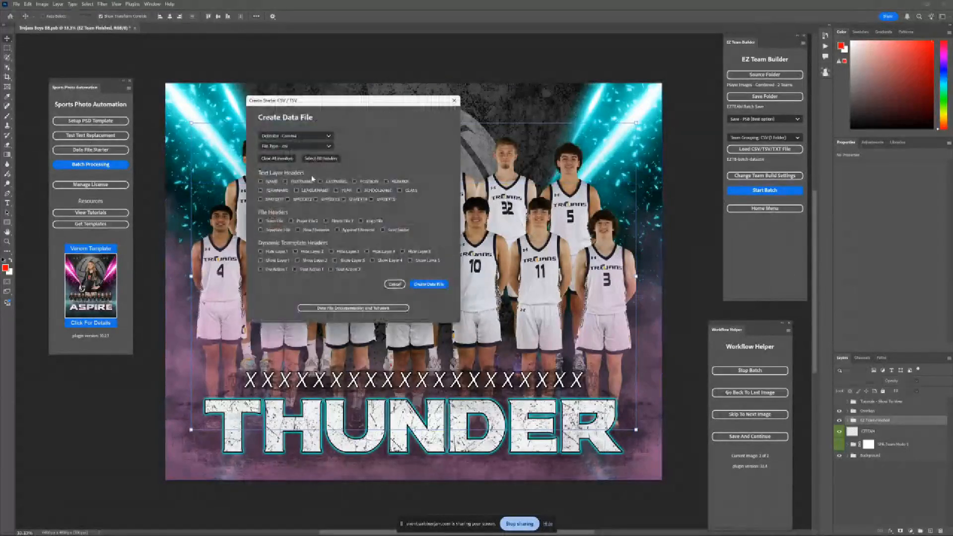
pyautogui.click(395, 284)
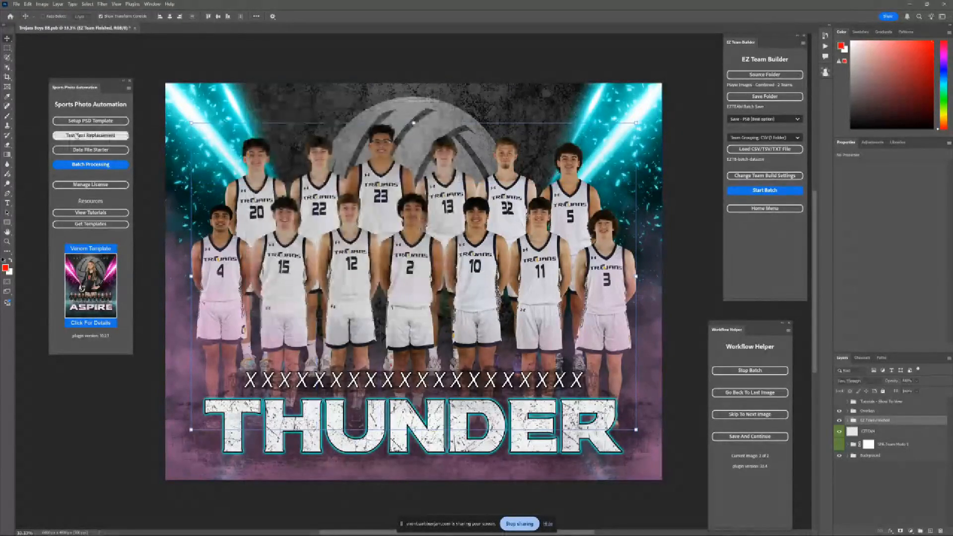
# Open Test Text Replacement for the Trojans image and select the existing TEAMNAME value for editing.
pyautogui.click(90, 137)
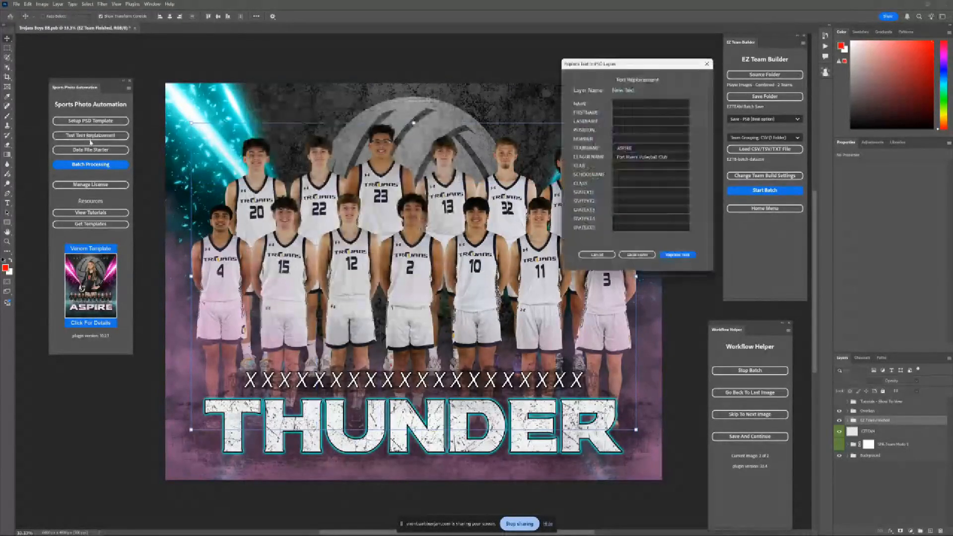
pyautogui.doubleClick(645, 148)
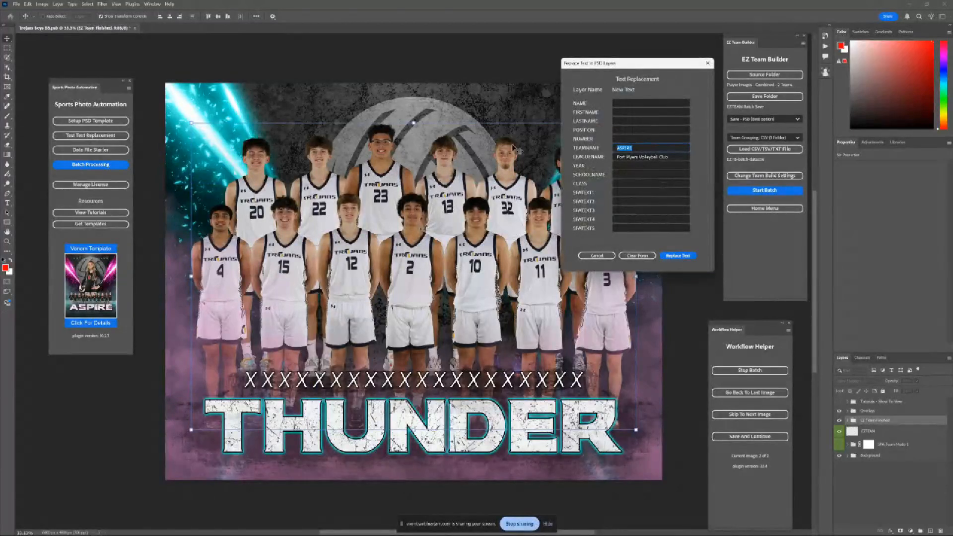
# Replace the template's team name with TROJANS and the league name with Fort Myers Varsity Basketball.
pyautogui.write('TROJANS')
pyautogui.moveTo(640, 157); pyautogui.dragTo(669, 156)
pyautogui.write('VA')
pyautogui.click(684, 256)
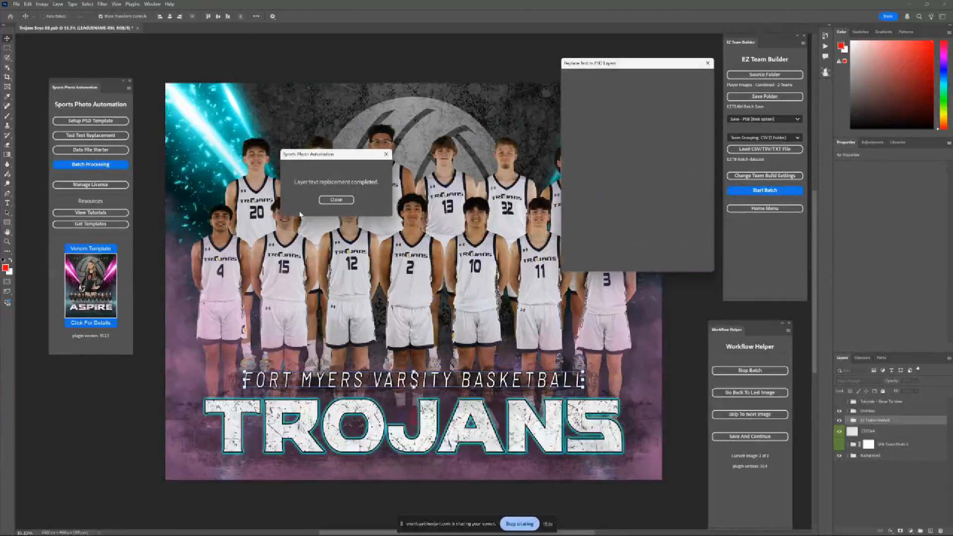
pyautogui.click(336, 200)
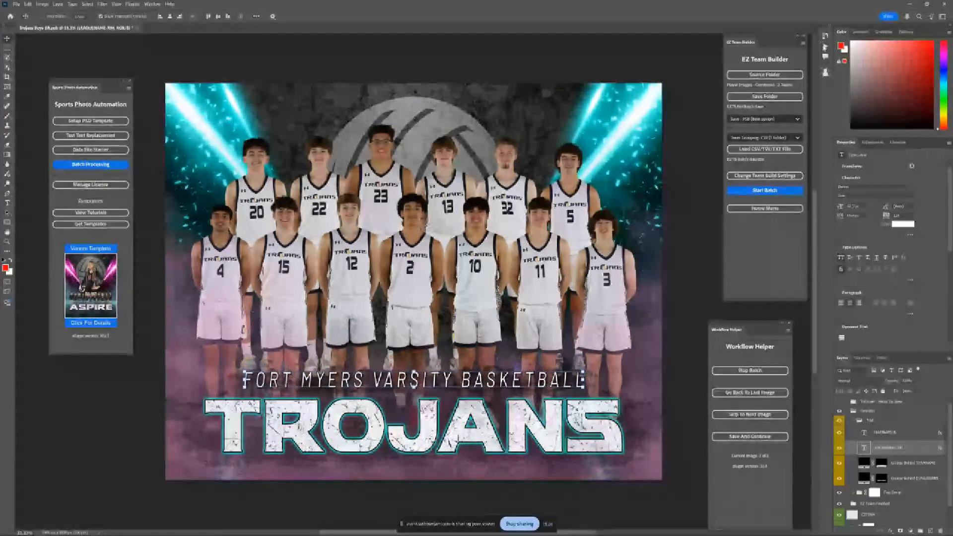
# Run the TROJANS-BASKETBALL theme action from the Venom template set to recolour the team design.
pyautogui.click(825, 46)
pyautogui.scroll(-1, 756, 224)
pyautogui.click(779, 326)
pyautogui.click(772, 334)
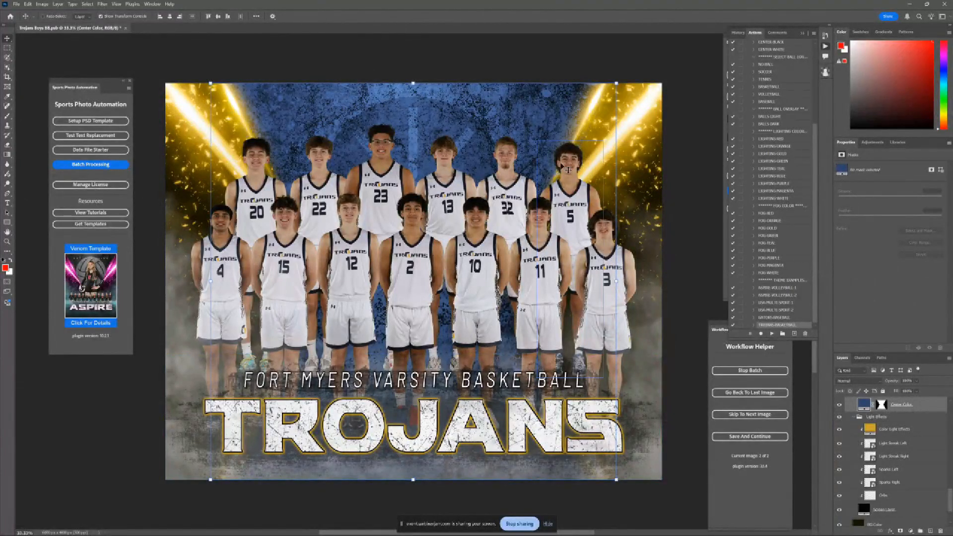
# Review the template's actions, save the finished Trojans team image and finish the Workflow Helper batch.
pyautogui.scroll(5, 750, 133)
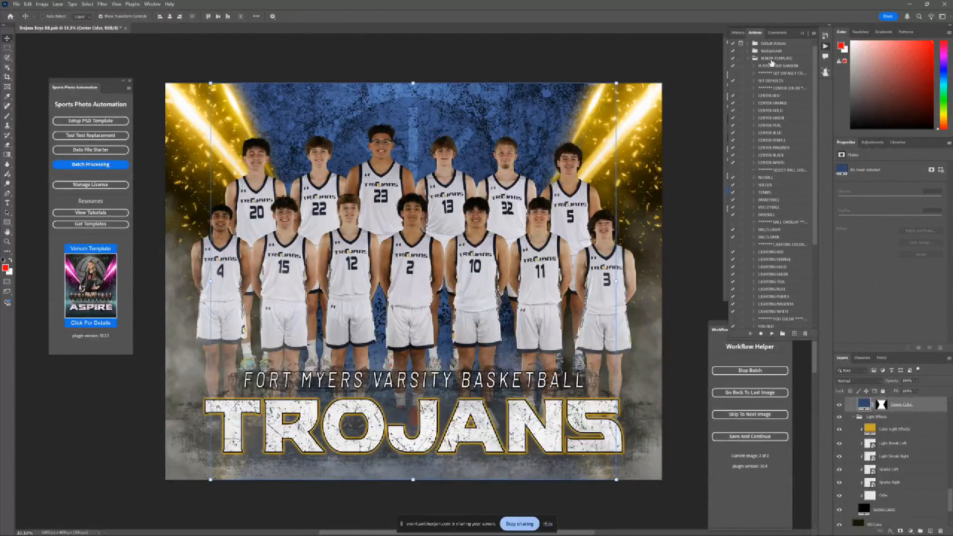
pyautogui.scroll(-3, 769, 282)
pyautogui.scroll(-2, 771, 278)
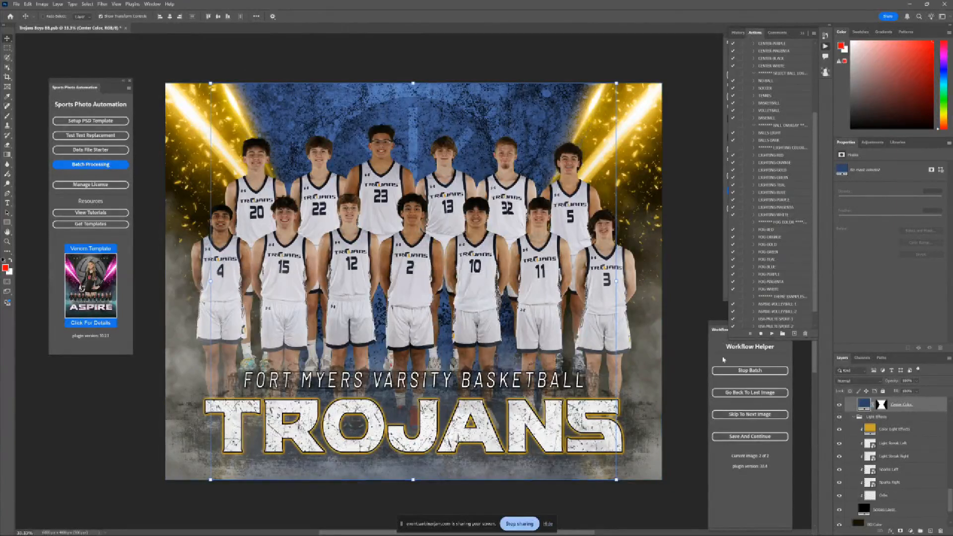
pyautogui.click(731, 372)
pyautogui.click(737, 438)
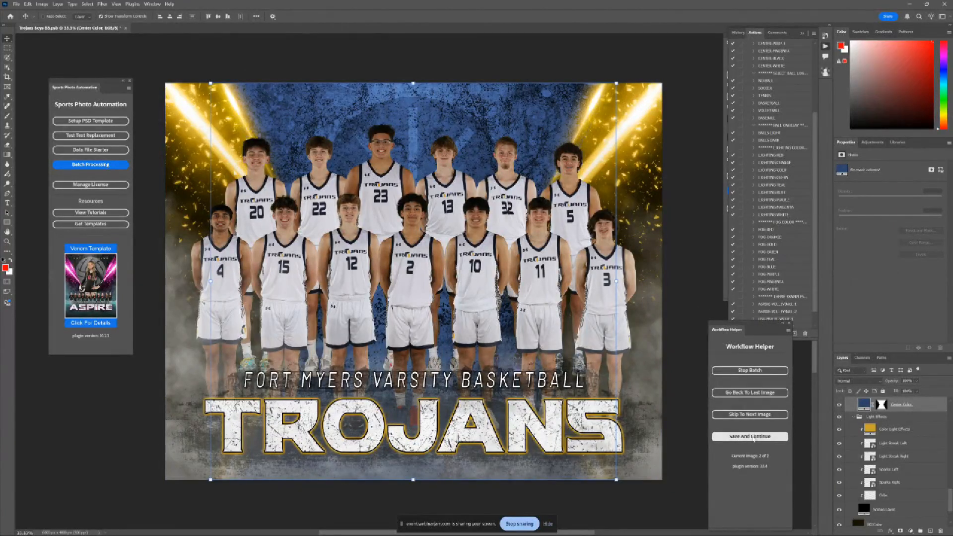
pyautogui.click(753, 439)
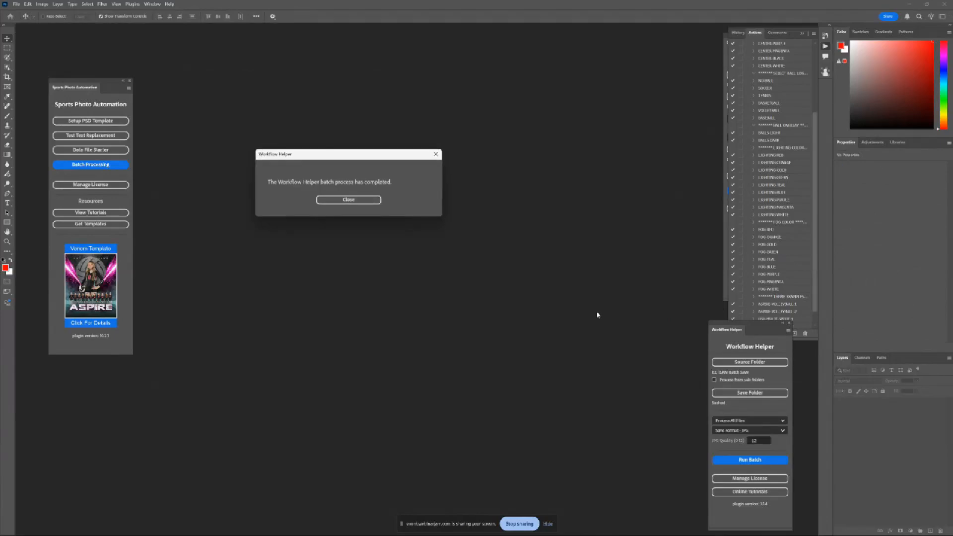
pyautogui.click(360, 198)
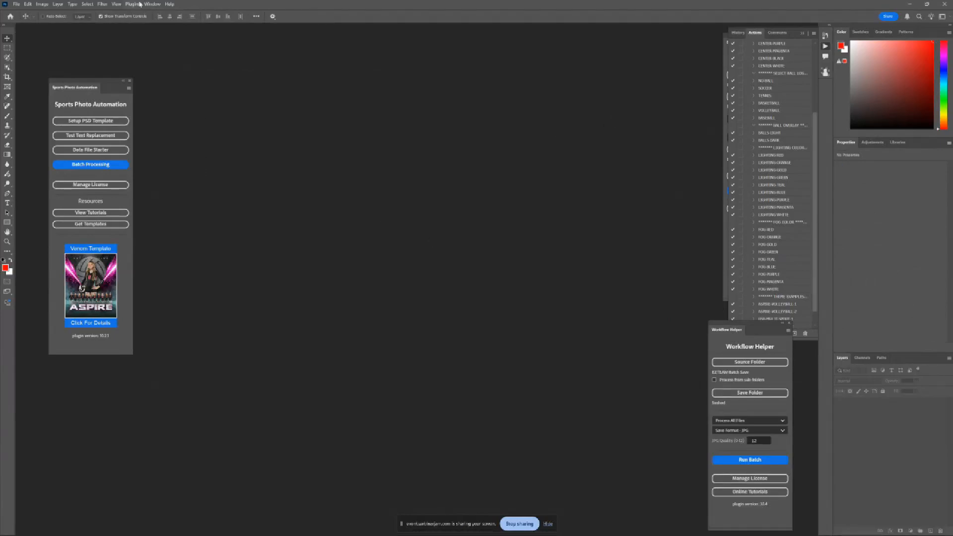
# Open the finished Aspire VB and Trojans Boys BB images from the EZTEAM Batch Save finished folder and view each one.
pyautogui.click(19, 7)
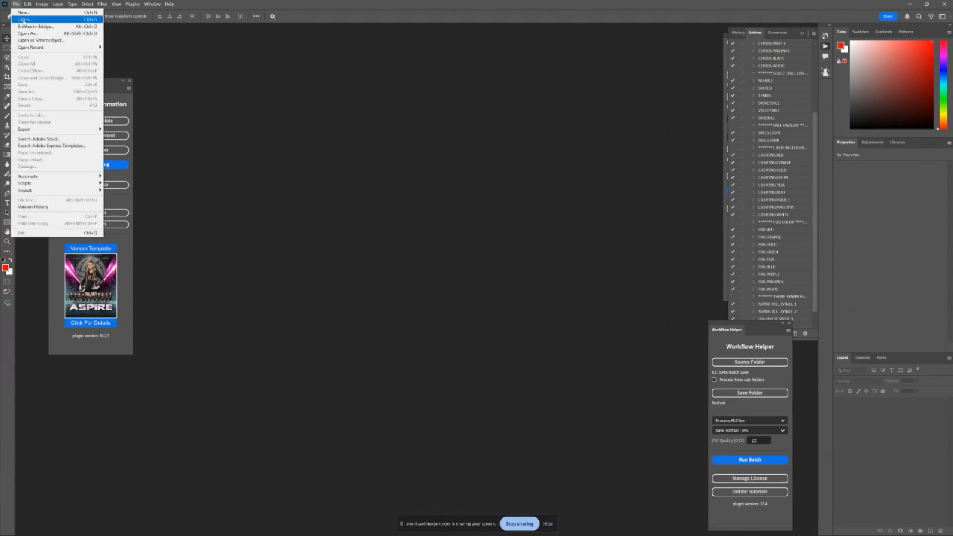
pyautogui.click(22, 25)
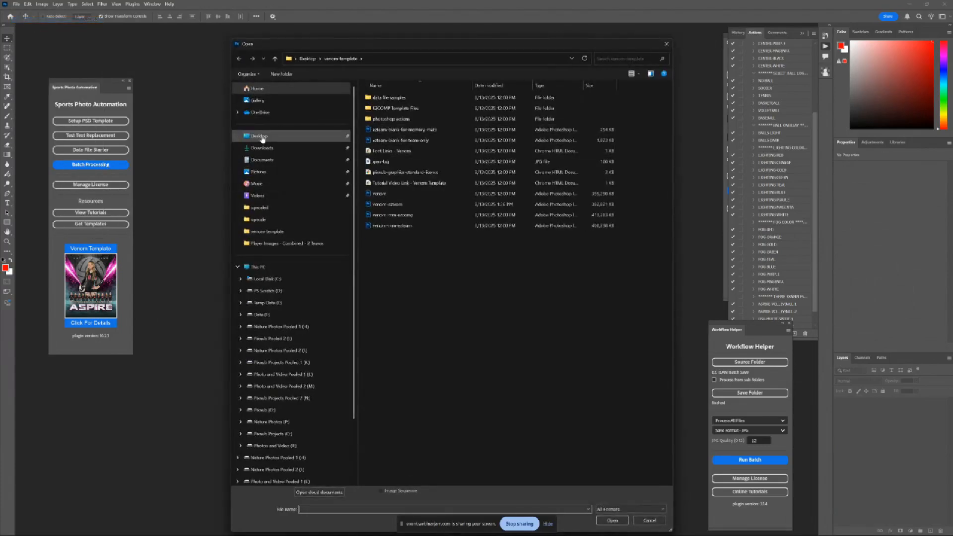
pyautogui.click(260, 137)
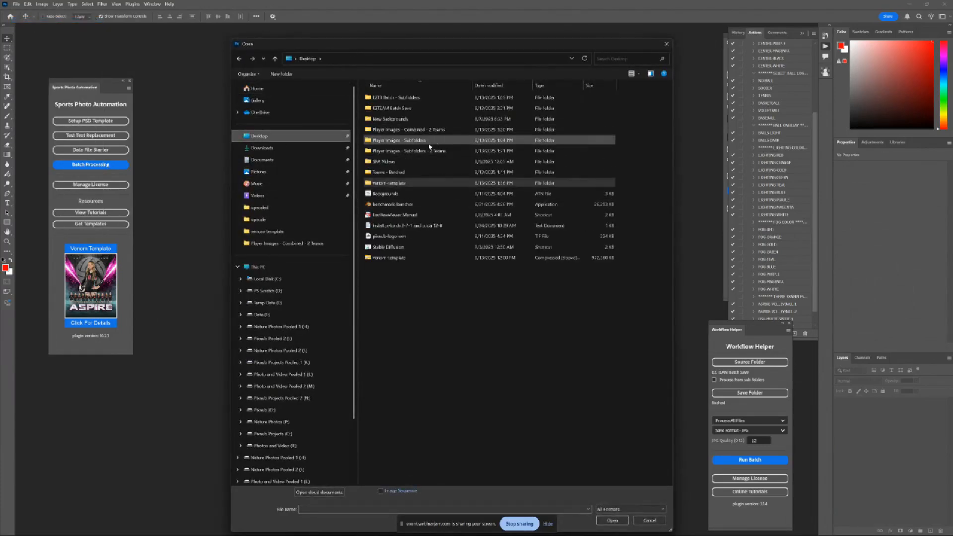
pyautogui.doubleClick(426, 108)
pyautogui.doubleClick(383, 105)
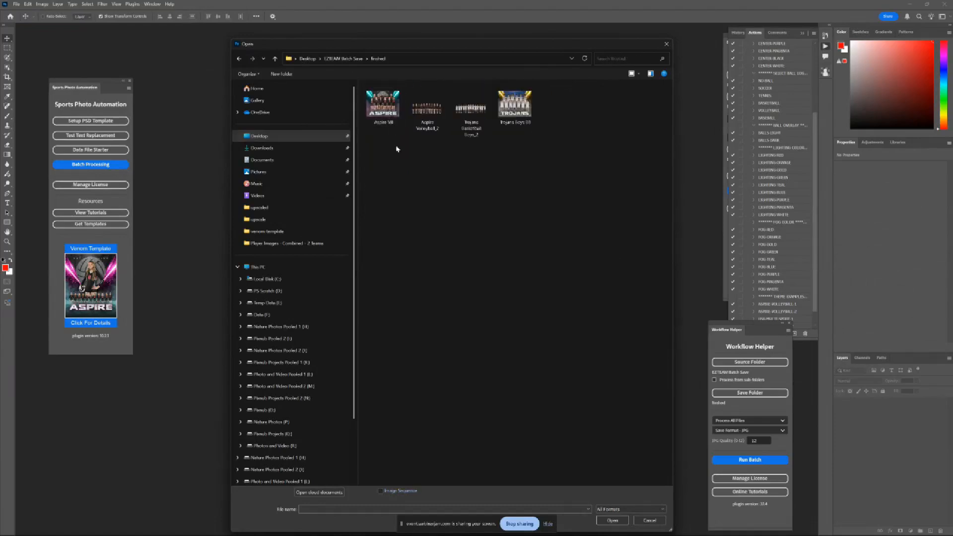
pyautogui.click(389, 115)
pyautogui.keyDown('ctrl'); pyautogui.click(515, 106); pyautogui.keyUp('ctrl')
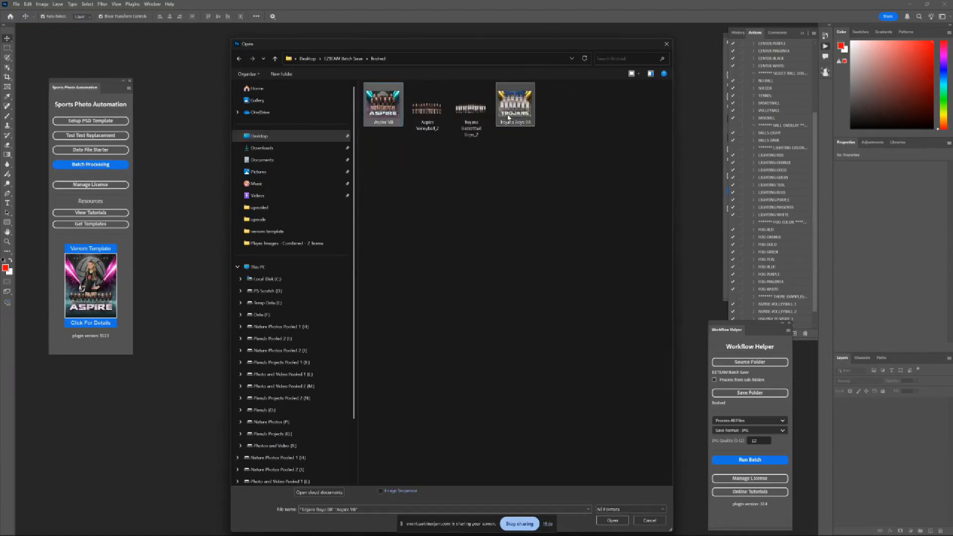
pyautogui.click(616, 522)
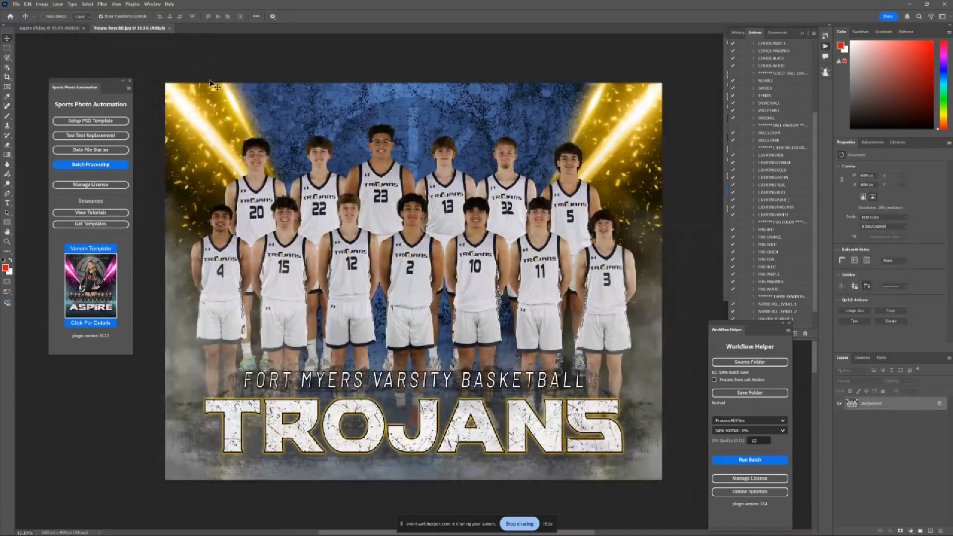
pyautogui.click(53, 28)
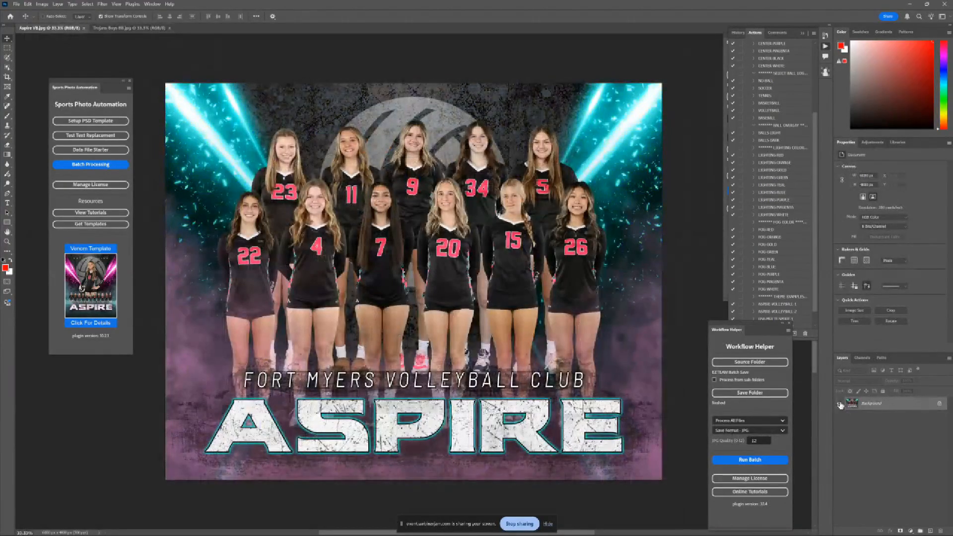
pyautogui.click(130, 28)
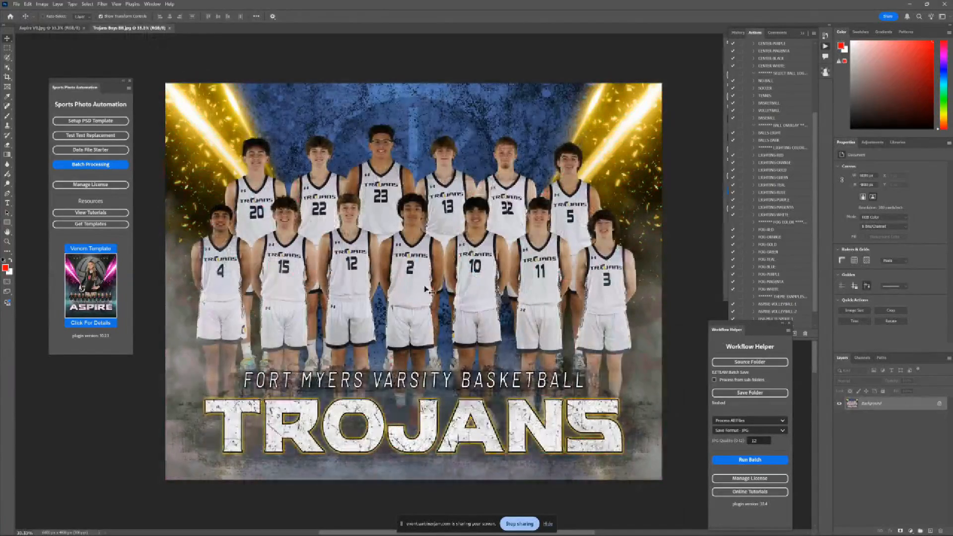
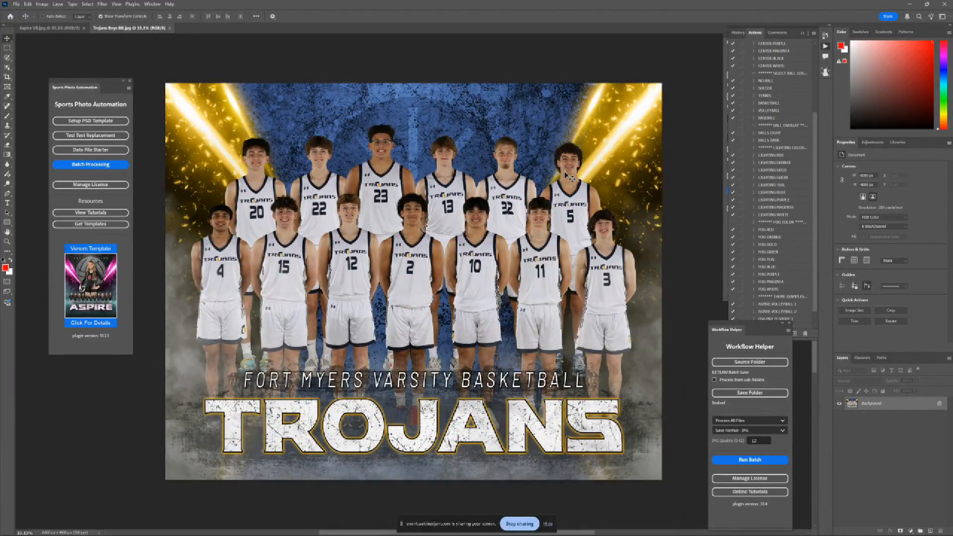
# In EZ Team Builder's team build settings, choose Aspire Volleyball from Player Images - Subfolders - 2 Teams as the cutouts folder.
pyautogui.click(804, 36)
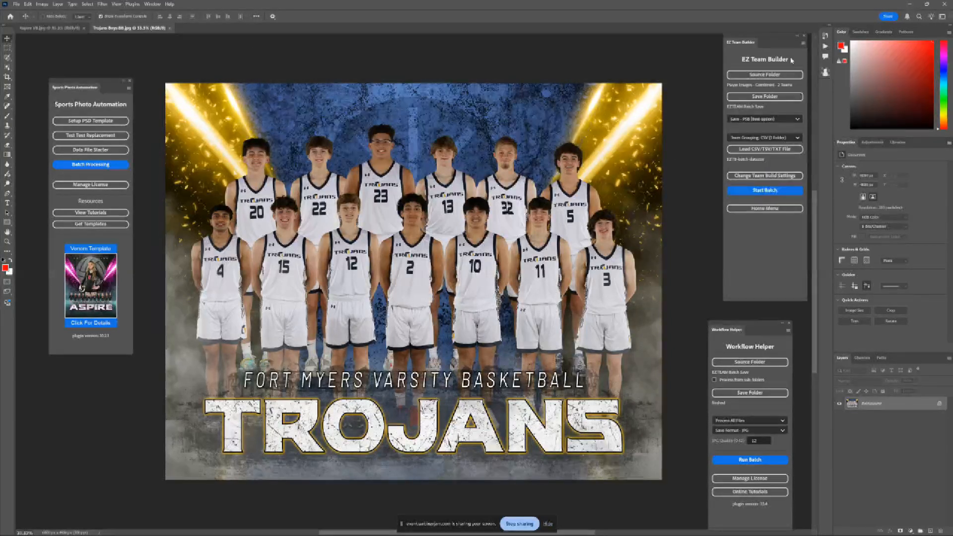
pyautogui.click(767, 177)
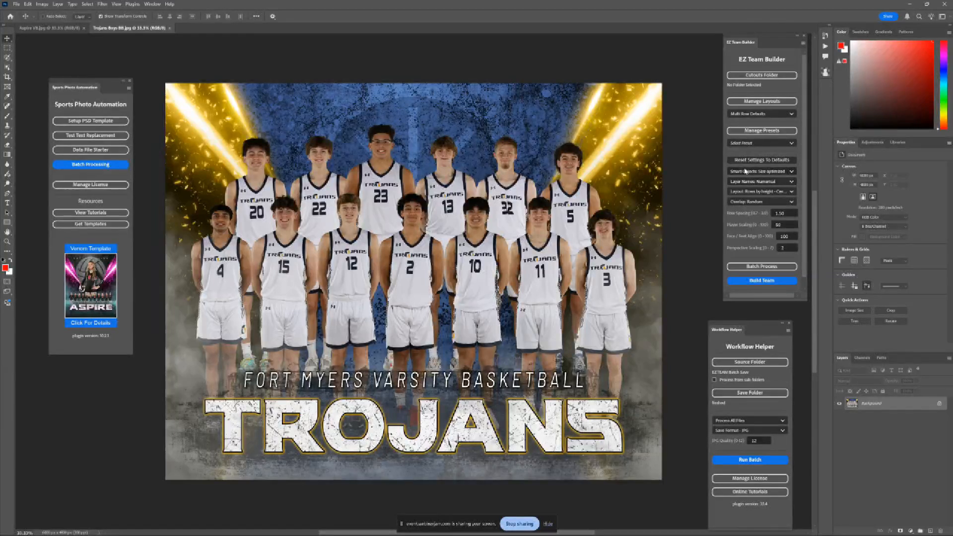
pyautogui.click(762, 75)
pyautogui.click(340, 58)
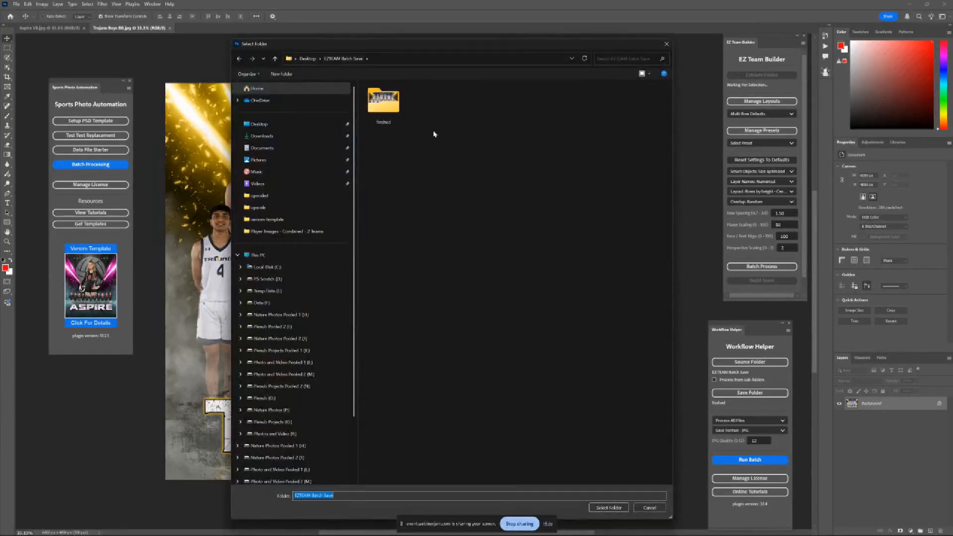
pyautogui.click(307, 58)
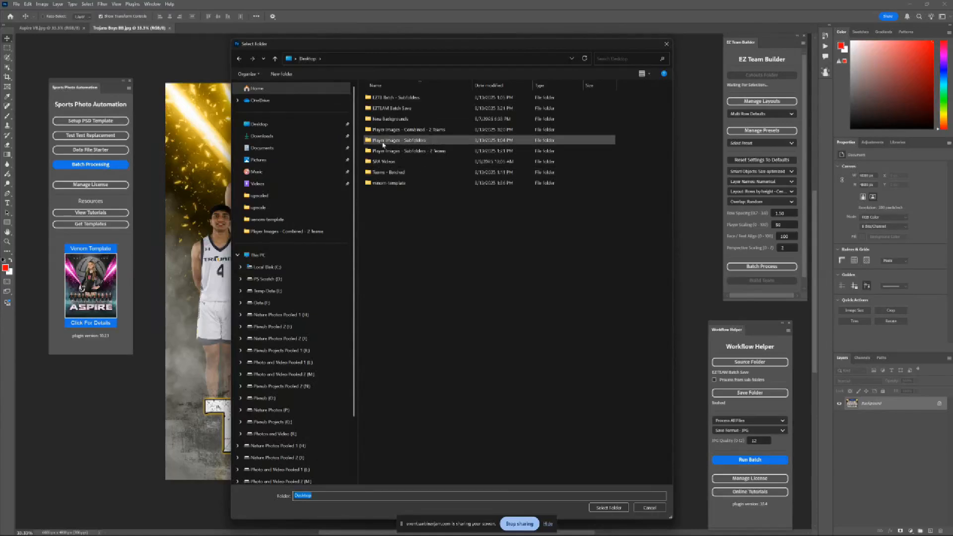
pyautogui.doubleClick(414, 129)
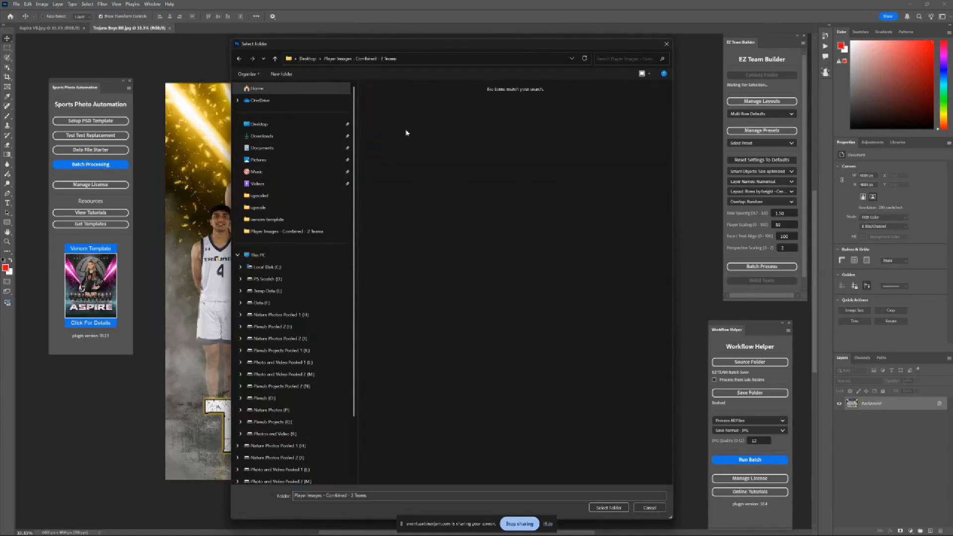
pyautogui.click(307, 59)
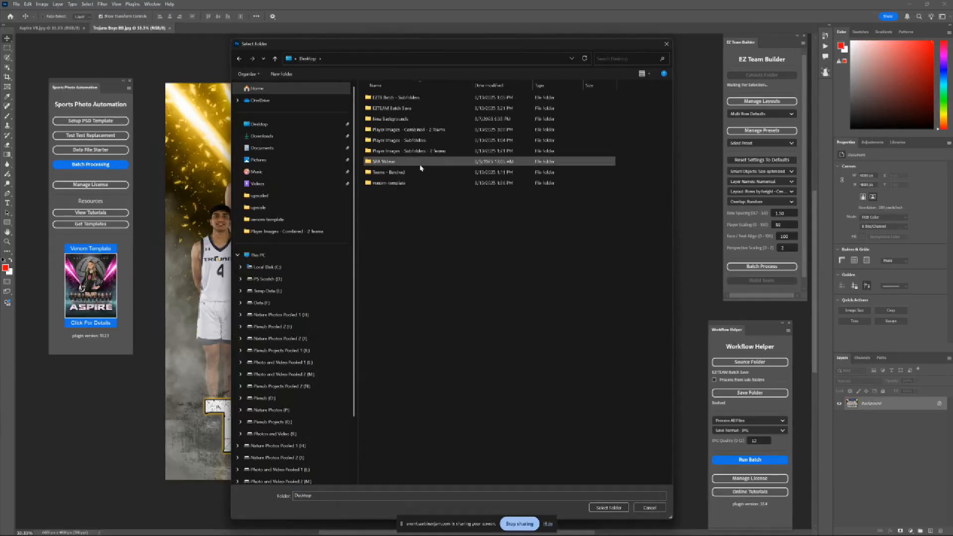
pyautogui.doubleClick(412, 152)
pyautogui.click(393, 98)
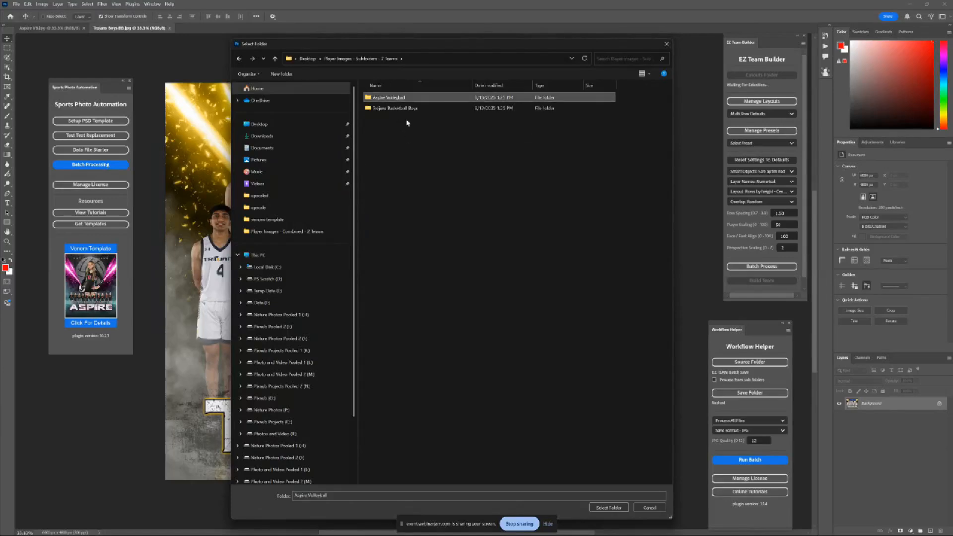
pyautogui.press('Return')
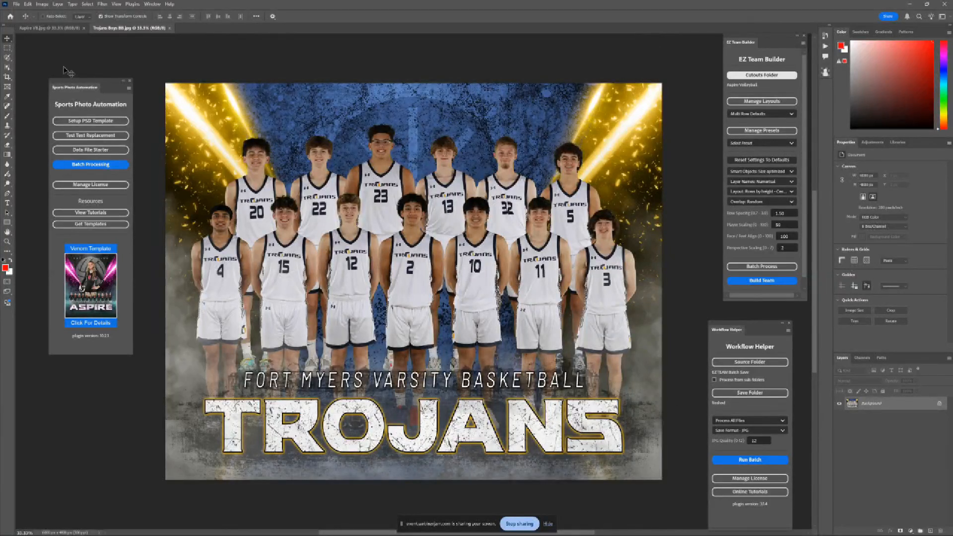
# Close the Aspire VB image and convert the Trojans image's background into a layer named EZTEAM.
pyautogui.click(85, 28)
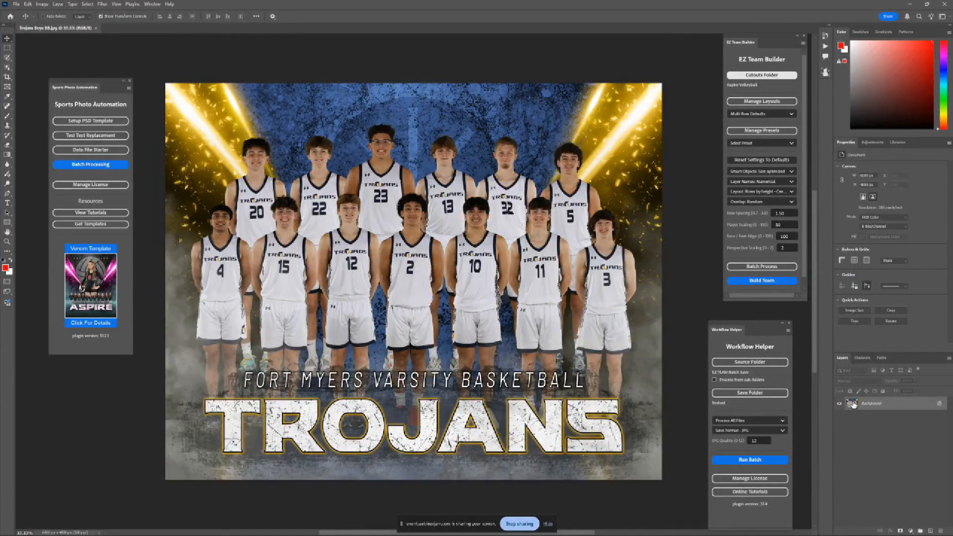
pyautogui.doubleClick(872, 405)
pyautogui.write('EZTEAM')
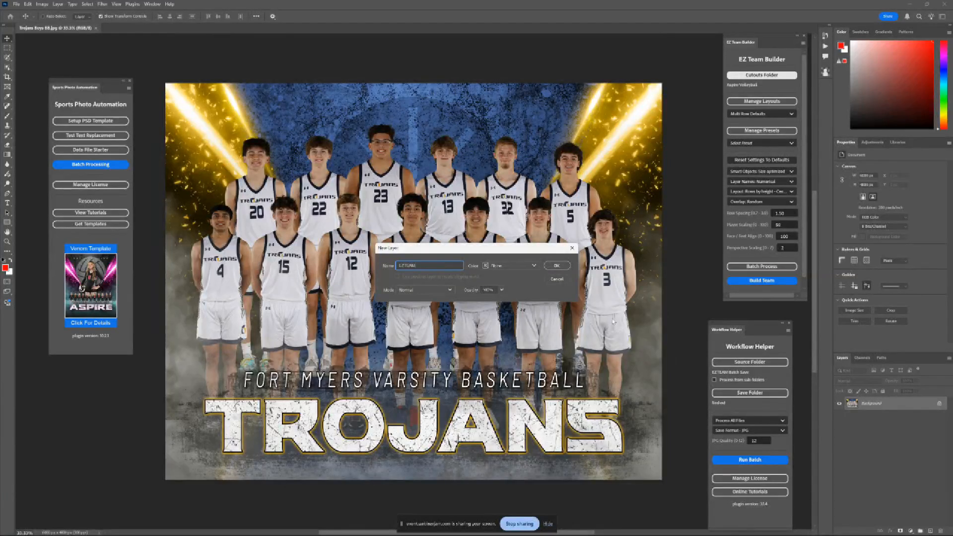
pyautogui.click(557, 265)
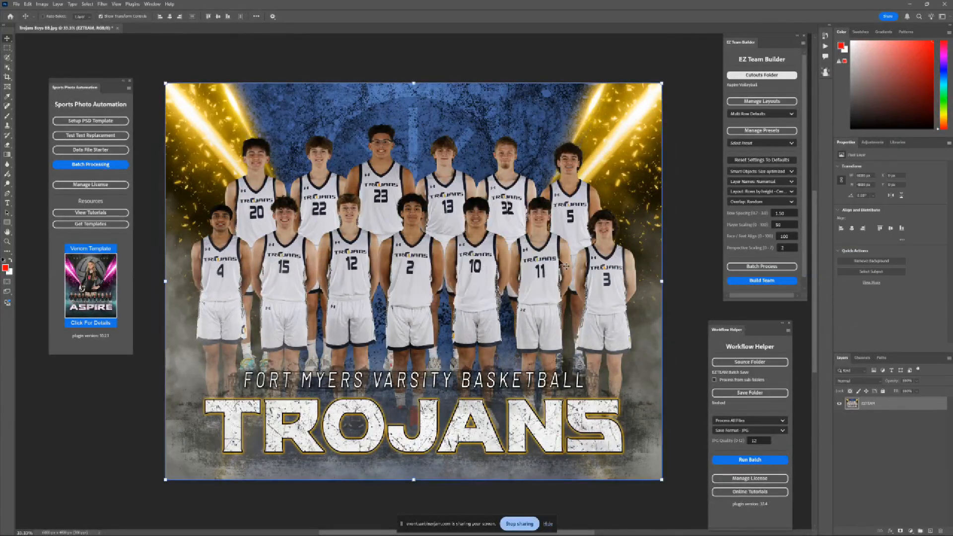
# Start building the team to examine the players-per-row settings for rows 1 and 2, and cancel the build.
pyautogui.click(769, 280)
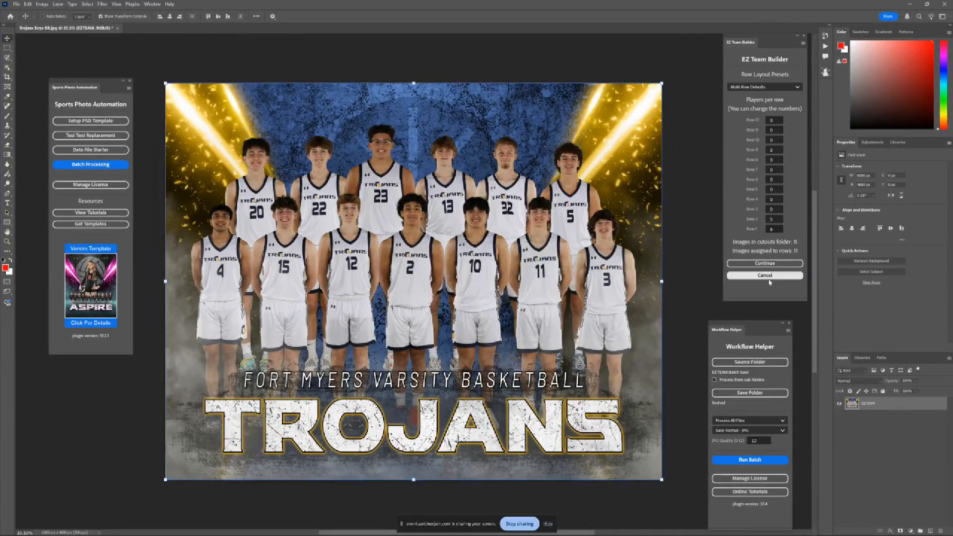
pyautogui.write('5')
pyautogui.click(776, 229)
pyautogui.click(777, 219)
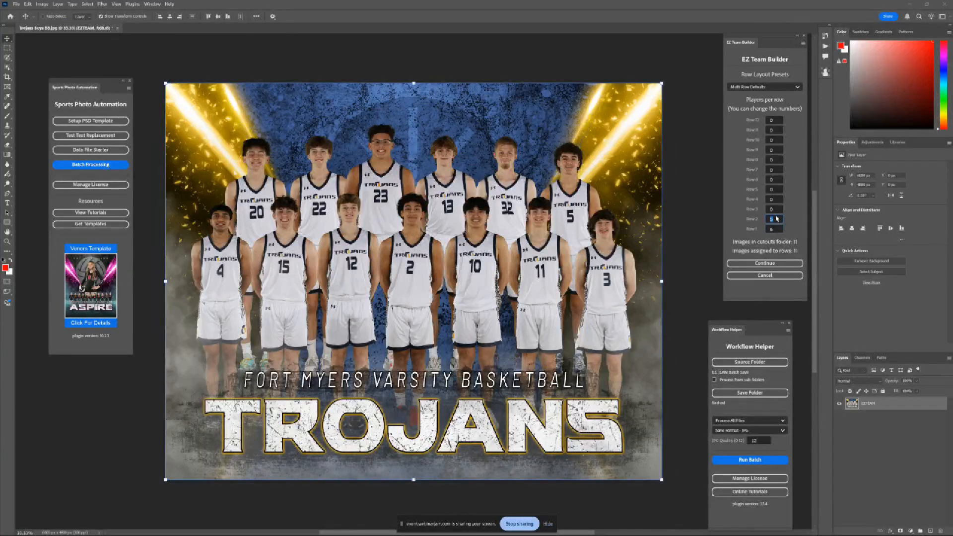
pyautogui.doubleClick(775, 220)
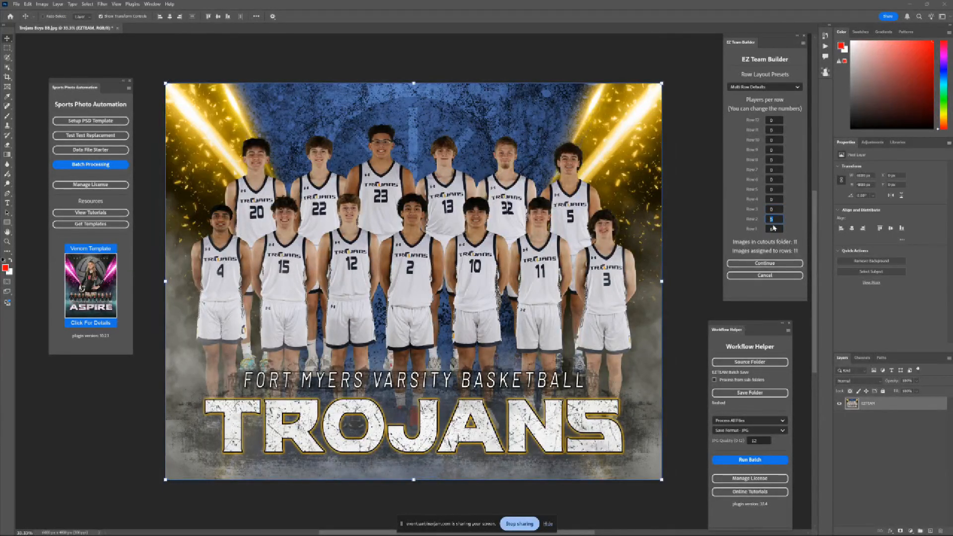
pyautogui.click(765, 275)
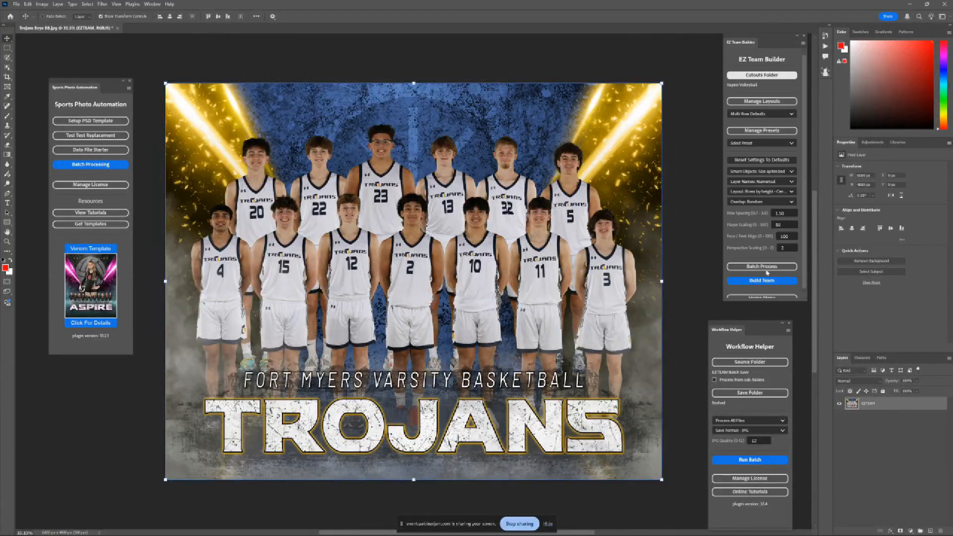
# Close the Trojans image and open the ARFC Soccer Boys team file from the Teams - Batched folder on the Desktop.
pyautogui.click(117, 28)
pyautogui.click(499, 205)
pyautogui.click(16, 4)
pyautogui.click(30, 26)
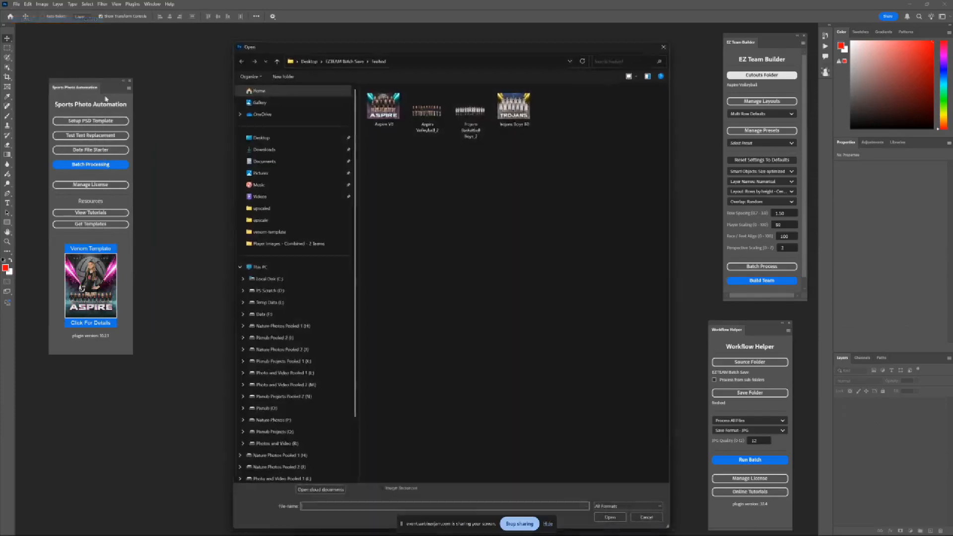
pyautogui.click(259, 136)
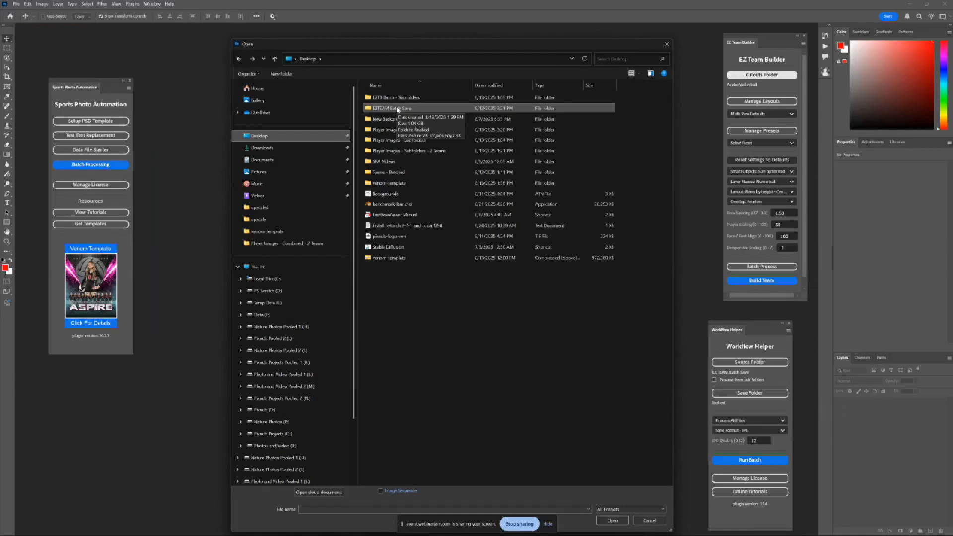
pyautogui.doubleClick(398, 173)
pyautogui.doubleClick(384, 105)
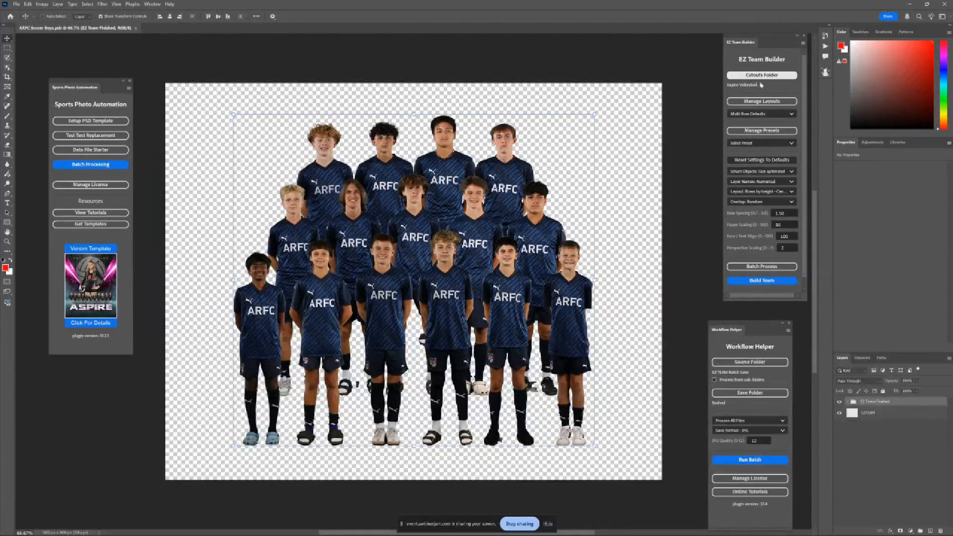
# Check the available row layout options for team building and close the ARFC Soccer Boys document.
pyautogui.click(773, 115)
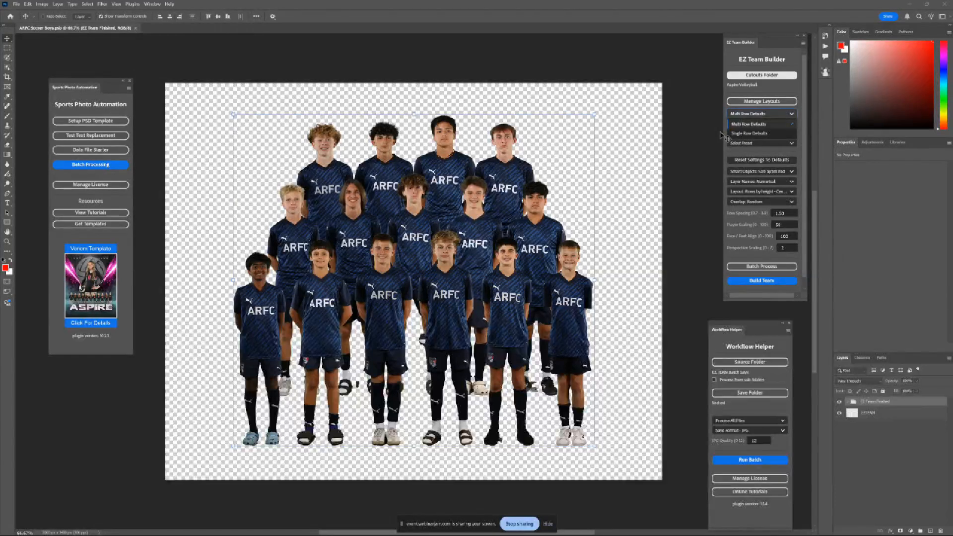
pyautogui.click(136, 29)
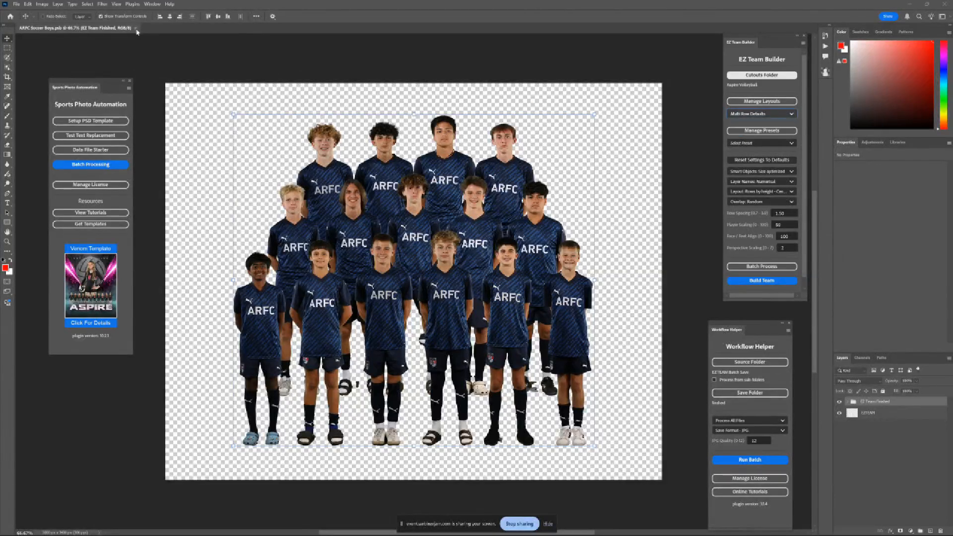
pyautogui.click(136, 29)
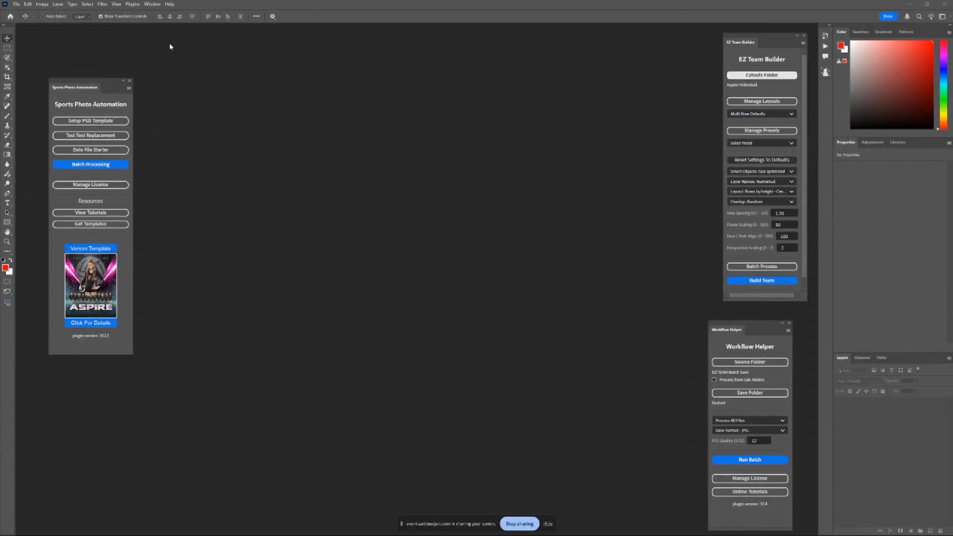
# Return to EZ Team Builder's home menu and export the row layout starter files to the Desktop.
pyautogui.scroll(-1, 771, 278)
pyautogui.click(772, 287)
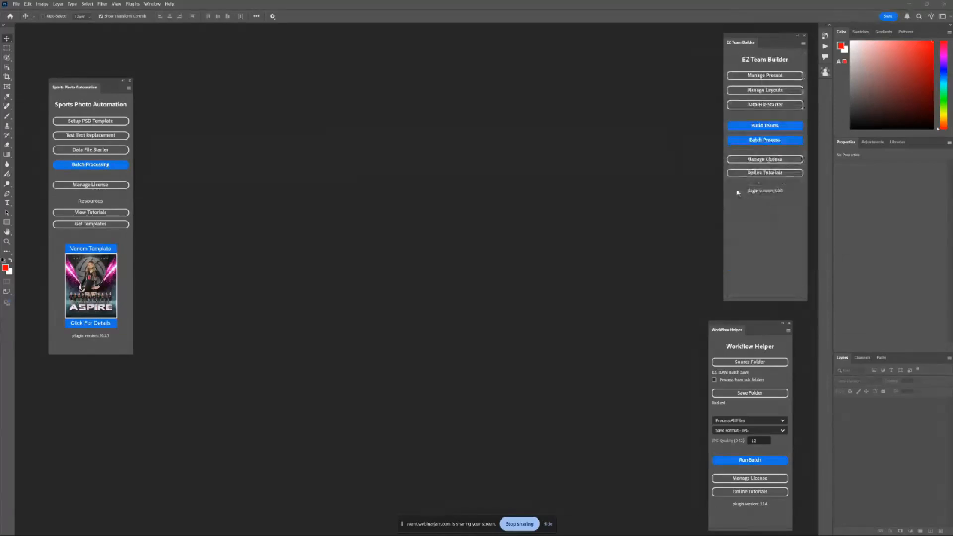
pyautogui.click(765, 90)
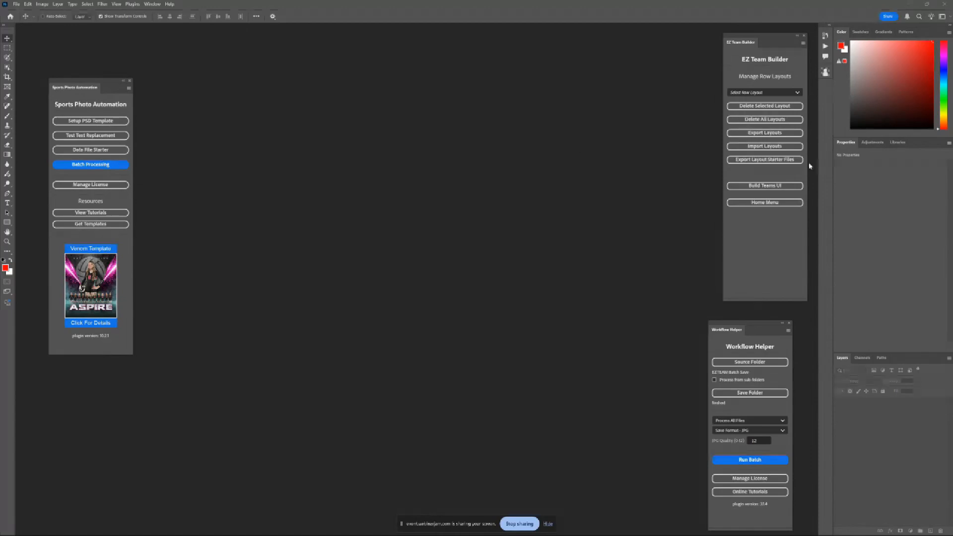
pyautogui.click(767, 161)
pyautogui.click(259, 125)
pyautogui.click(608, 507)
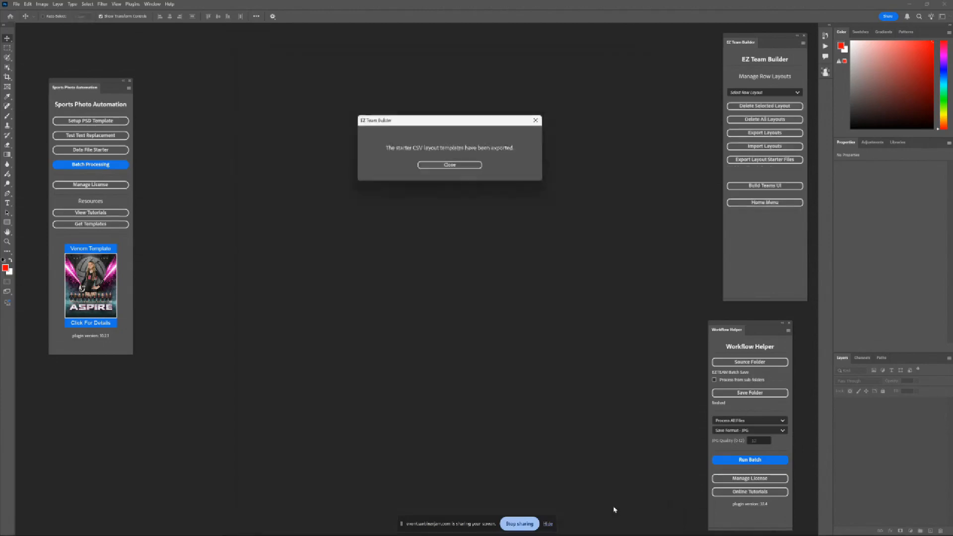
pyautogui.click(440, 164)
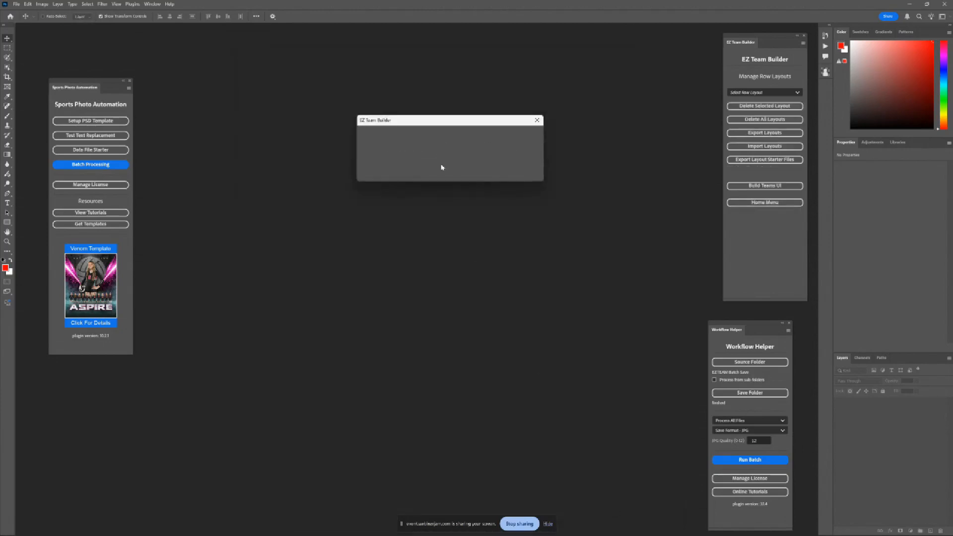
# Switch to the Desktop, move the EZ Team Builder - Layout Templates folder beside the other project folders, and open it.
pyautogui.click(909, 4)
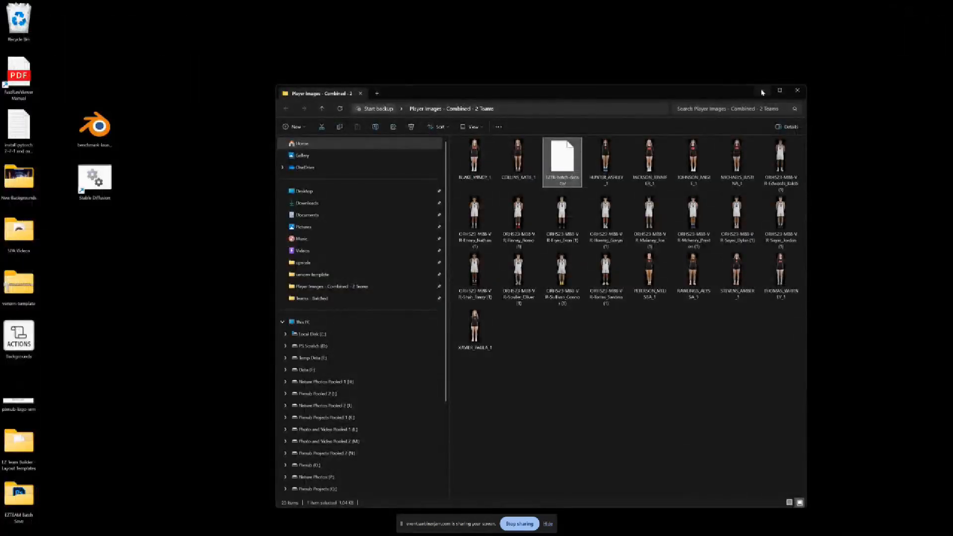
pyautogui.click(763, 91)
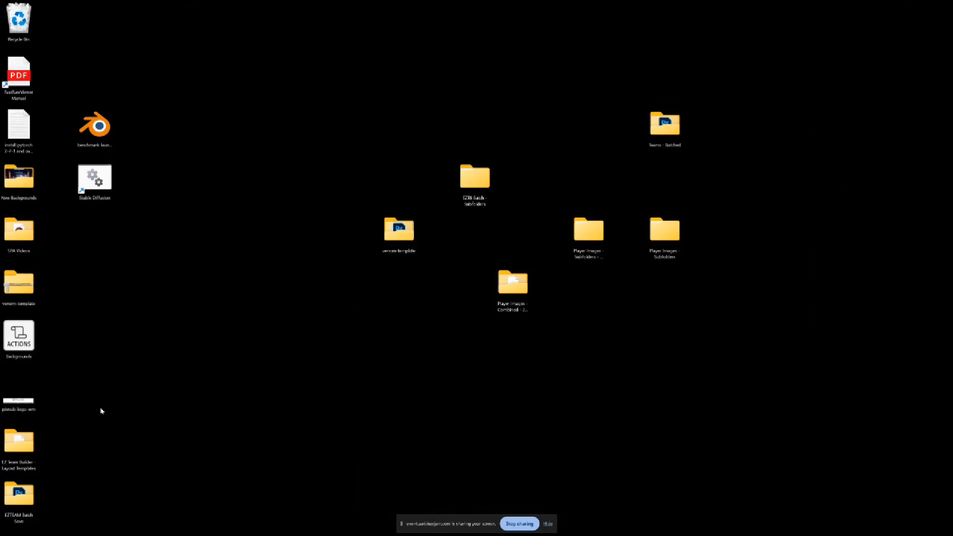
pyautogui.moveTo(27, 449); pyautogui.dragTo(788, 242)
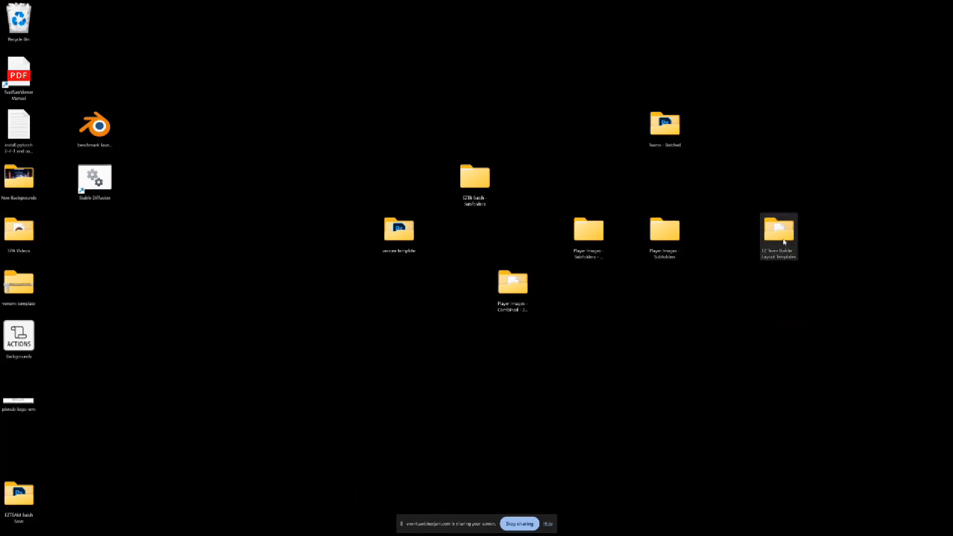
pyautogui.doubleClick(785, 242)
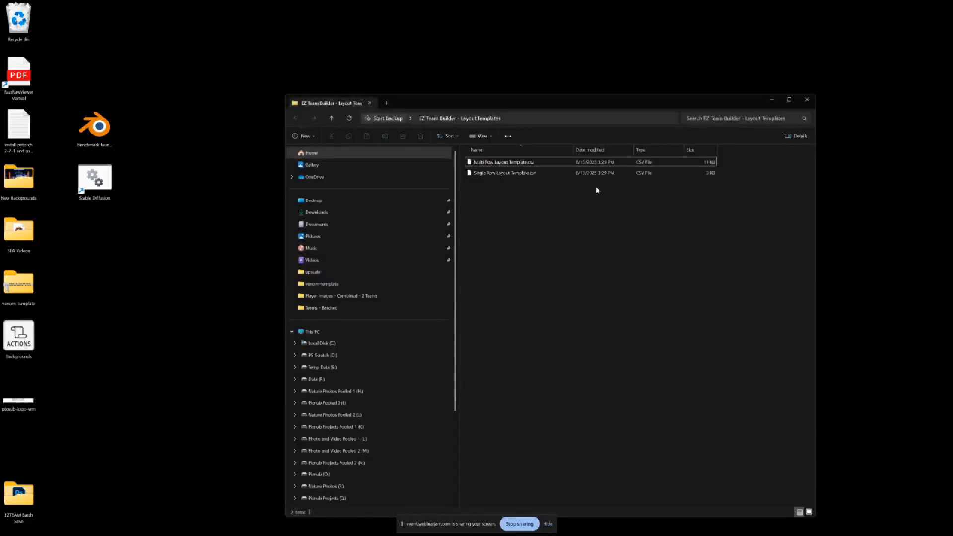
# Delete Single Row Layout Template.csv from the layout templates folder.
pyautogui.click(541, 174)
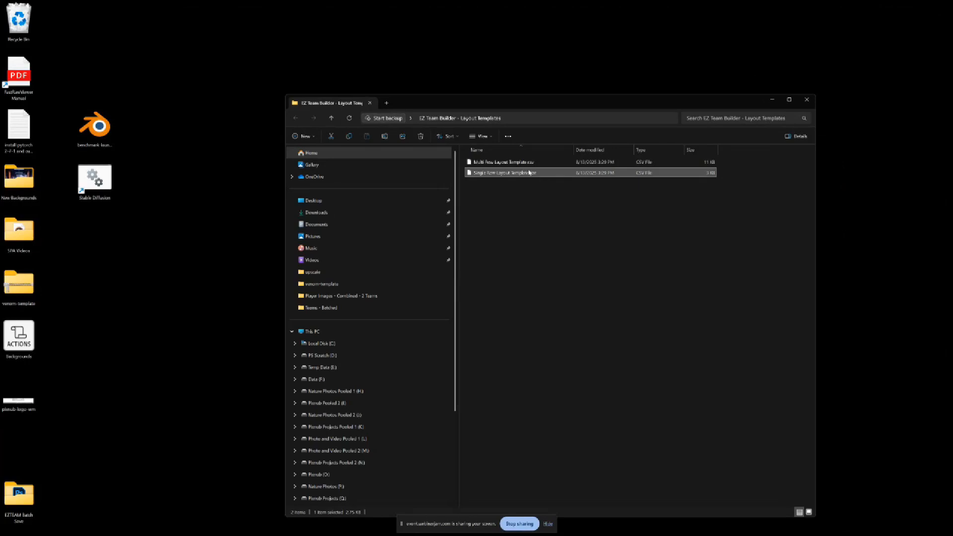
pyautogui.click(495, 165)
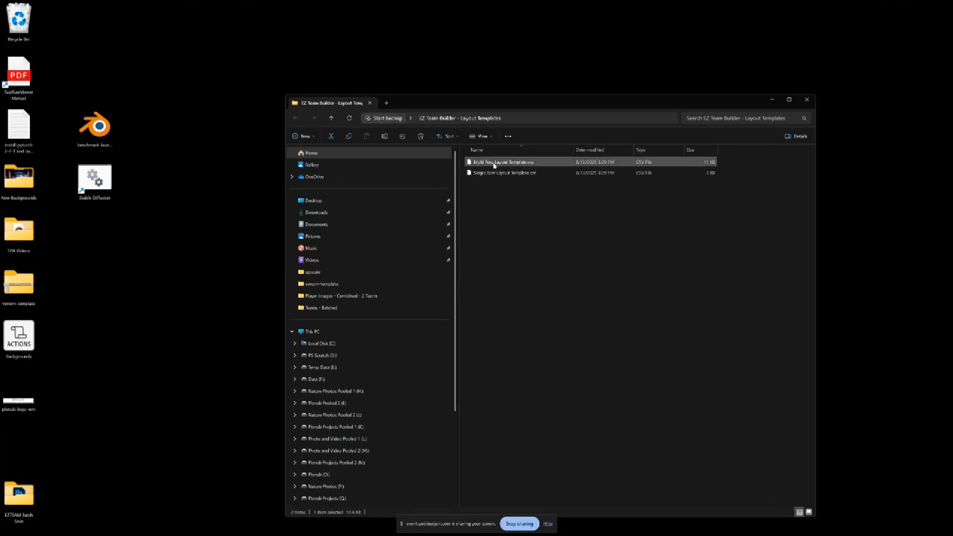
pyautogui.click(508, 176)
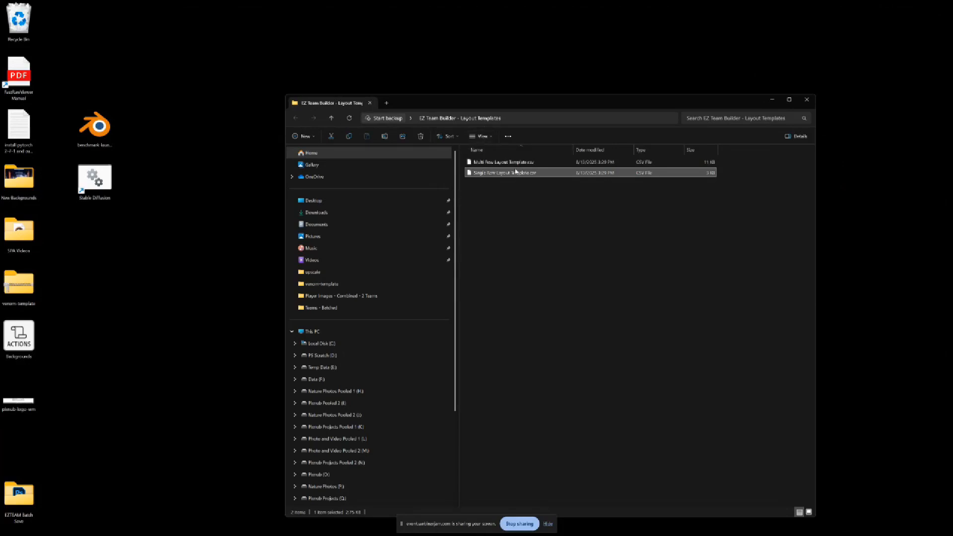
pyautogui.press('Delete')
pyautogui.click(505, 293)
# Rename Multi Row Layout Template.csv as My Layouts.csv.
pyautogui.click(511, 165)
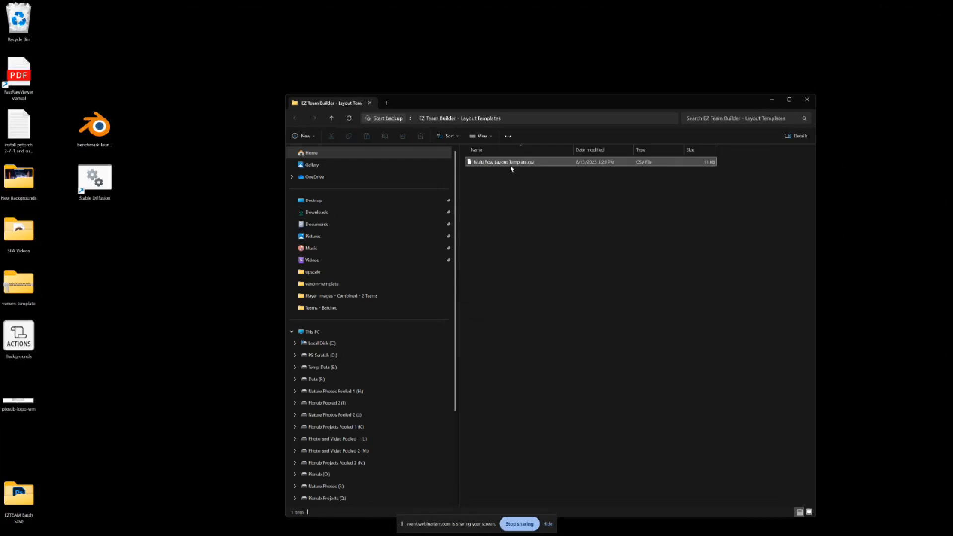
pyautogui.press('F2')
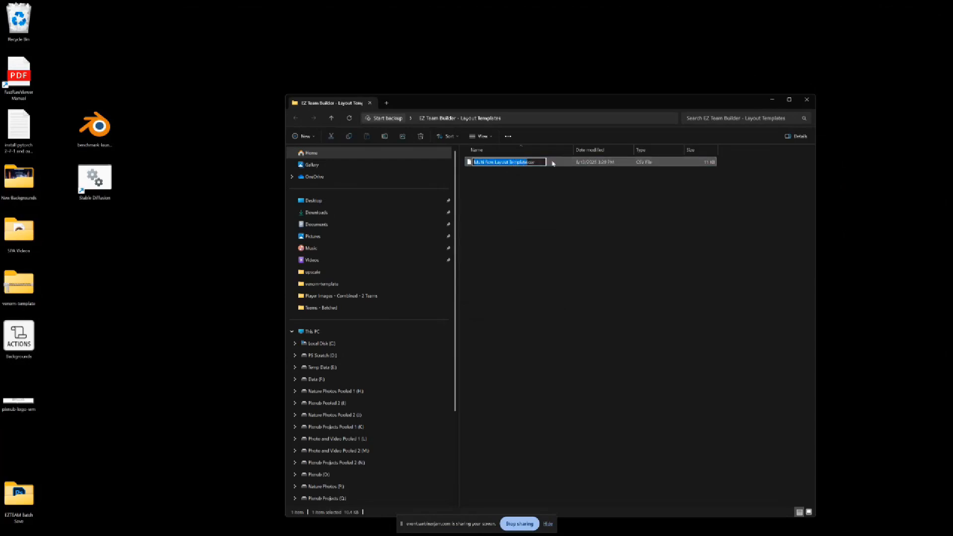
pyautogui.write('My Layouts')
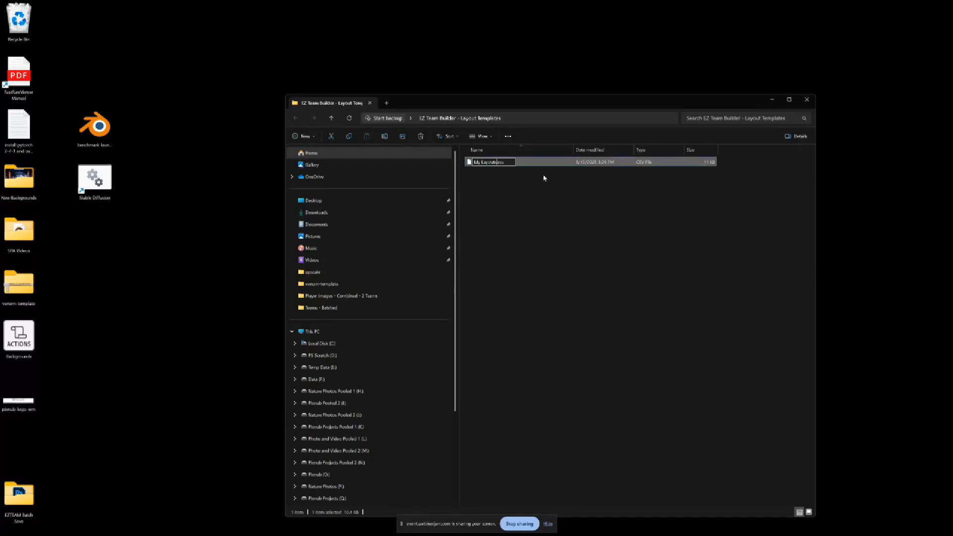
pyautogui.press('Return')
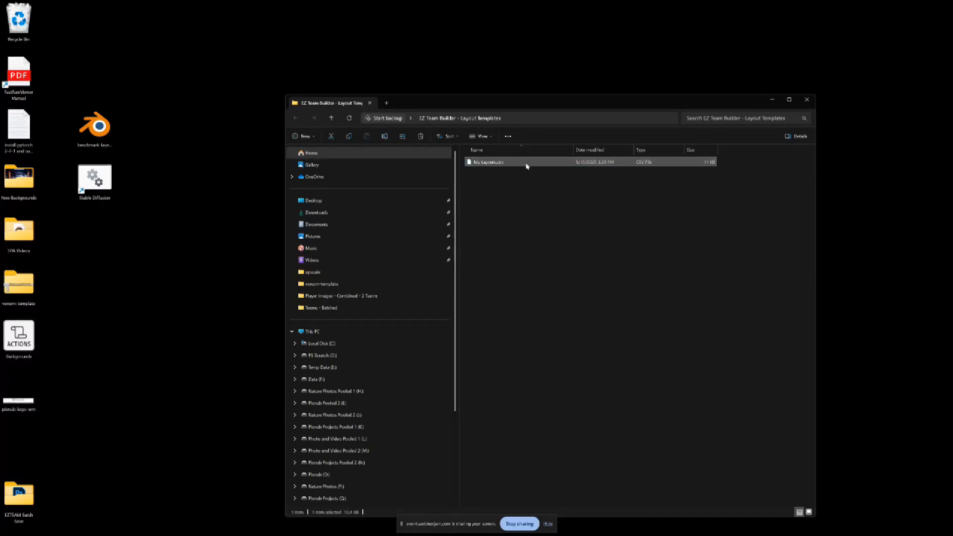
# Open My Layouts.csv in LibreOffice Calc with the default import options, maximize the window, and widen the Athlete Count column.
pyautogui.rightClick(520, 165)
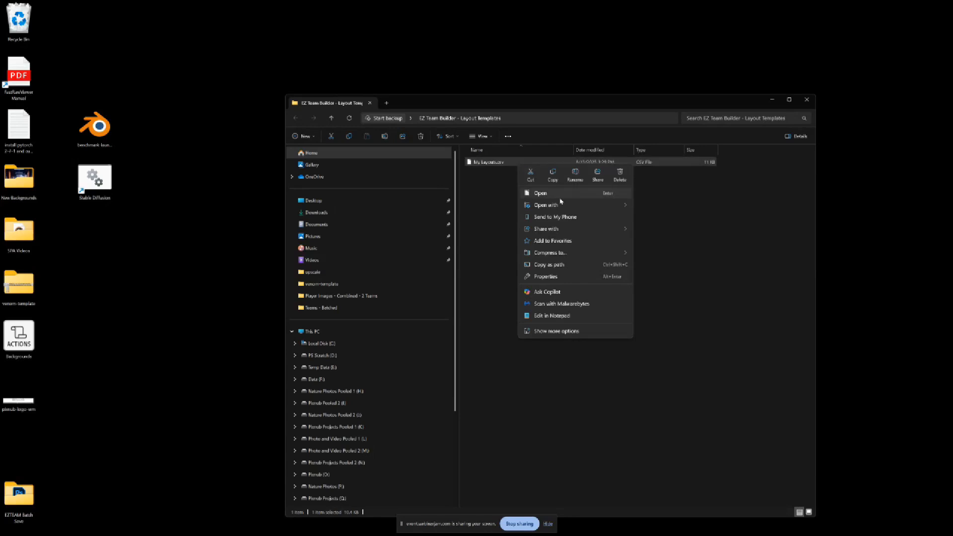
pyautogui.moveTo(562, 203)
pyautogui.click(658, 216)
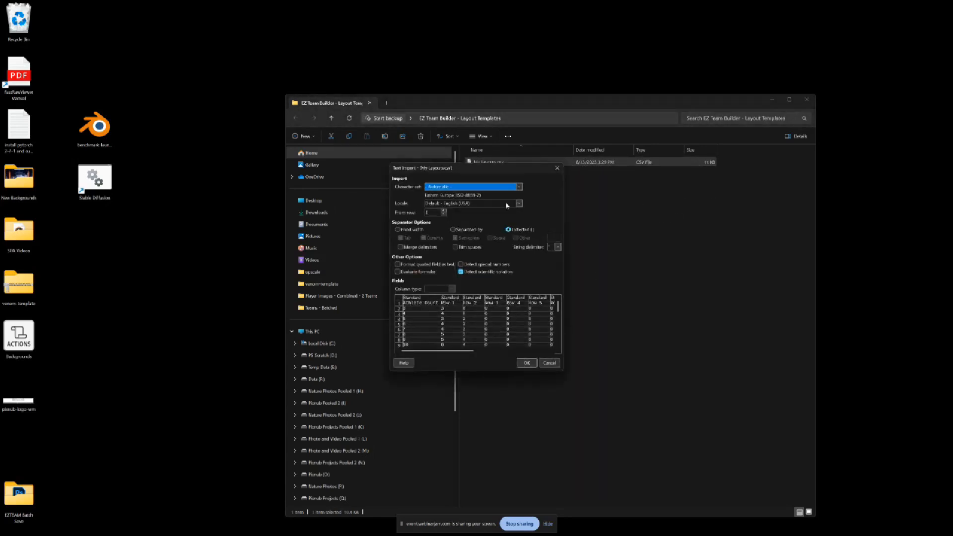
pyautogui.moveTo(484, 169); pyautogui.dragTo(546, 183)
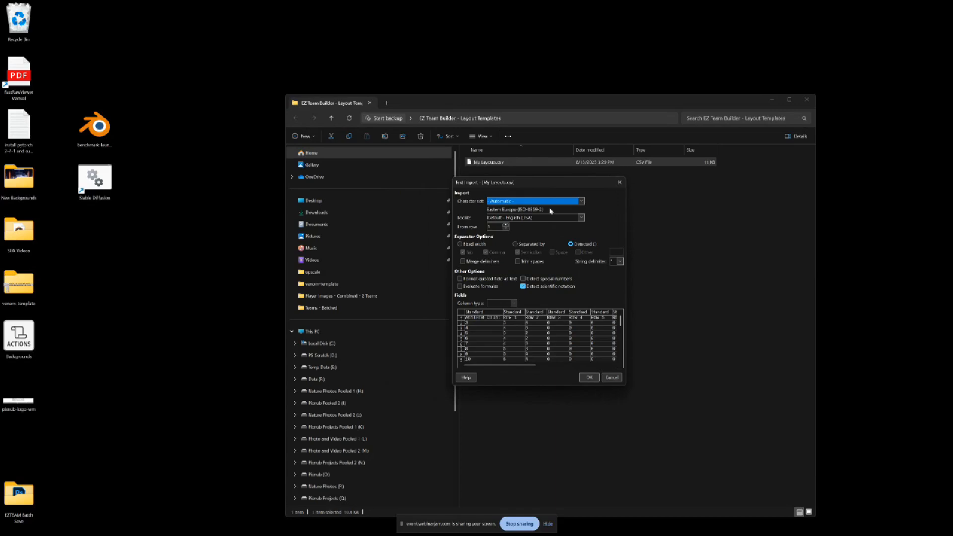
pyautogui.click(589, 377)
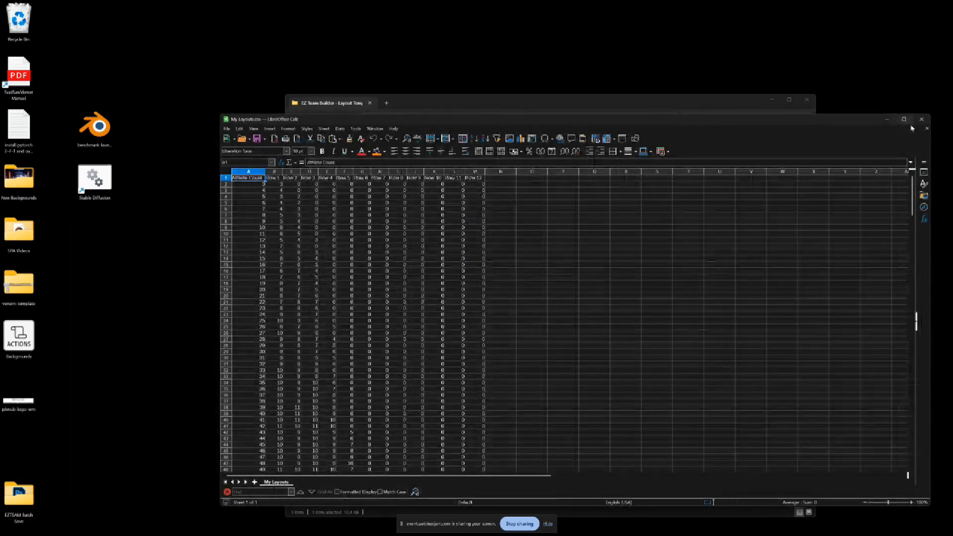
pyautogui.click(904, 119)
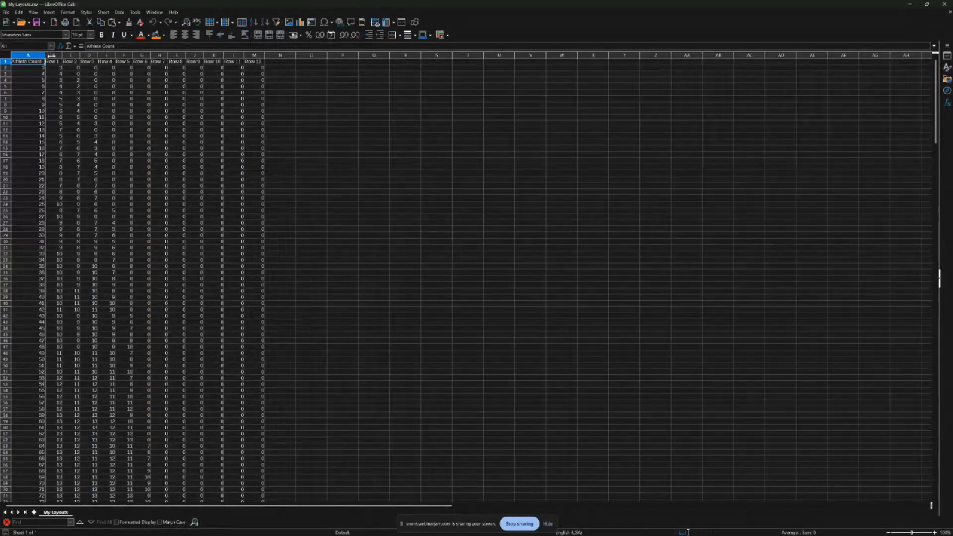
pyautogui.moveTo(52, 55); pyautogui.dragTo(61, 55)
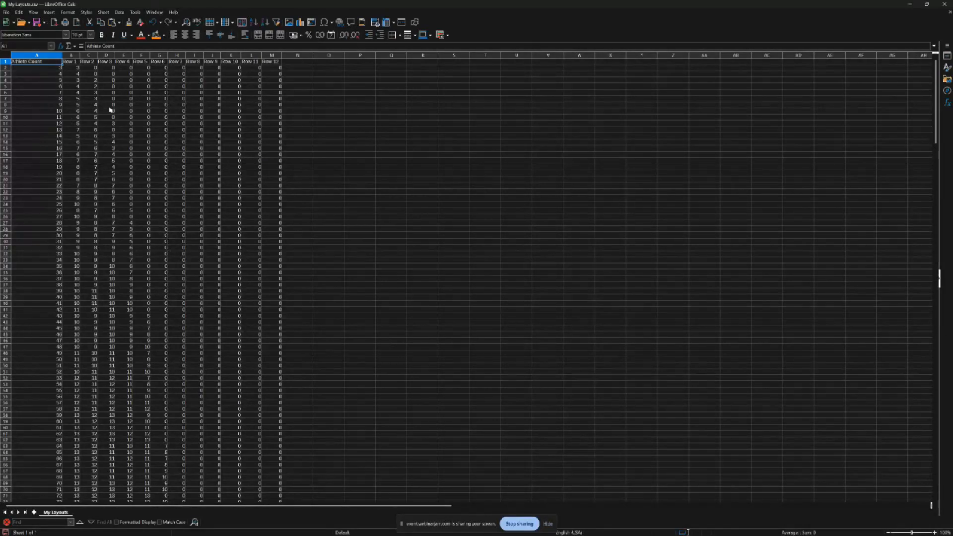
# Examine the Athlete Count column and its players-per-row values down to the 300-athlete entry.
pyautogui.scroll(-20, 164, 123)
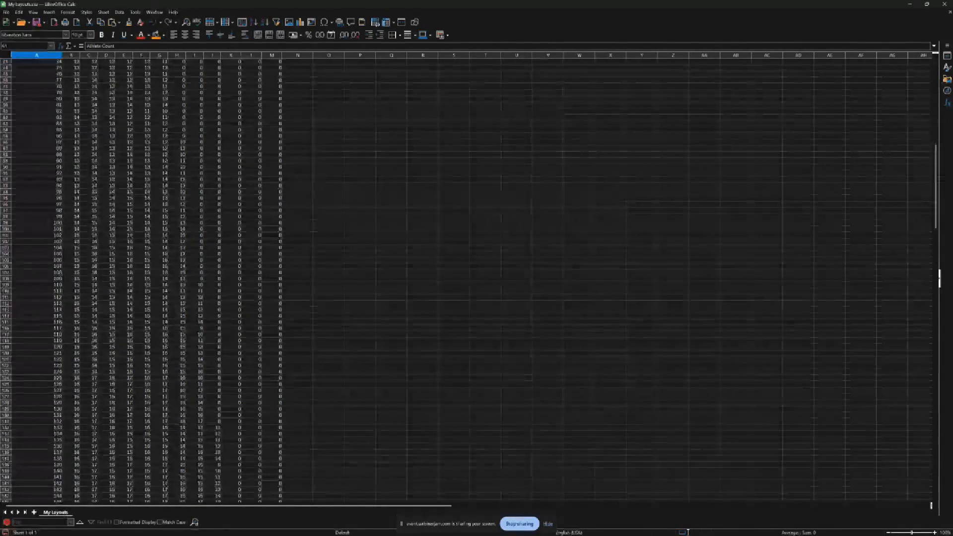
pyautogui.moveTo(936, 152); pyautogui.dragTo(935, 65)
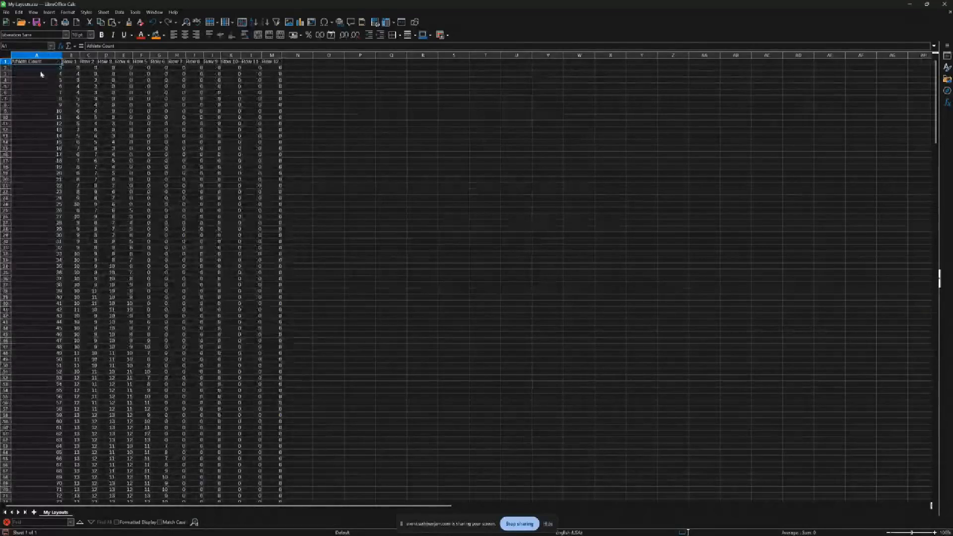
pyautogui.hotkey('ctrl', 'space')
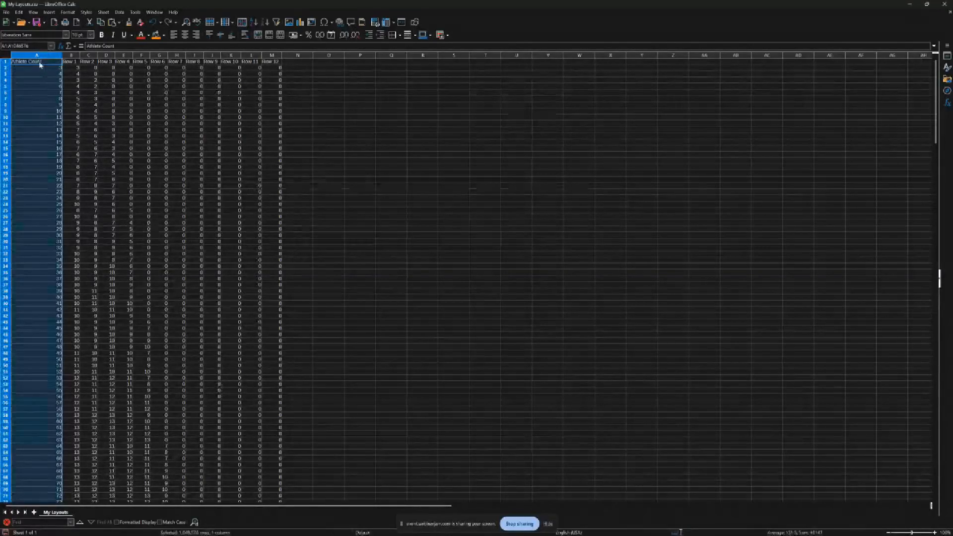
pyautogui.scroll(-20, 79, 164)
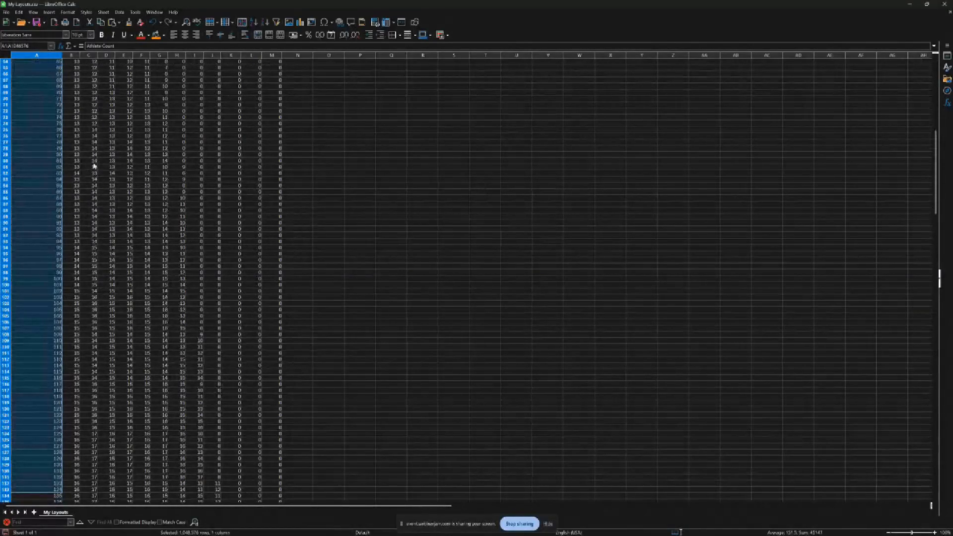
pyautogui.scroll(-20, 94, 166)
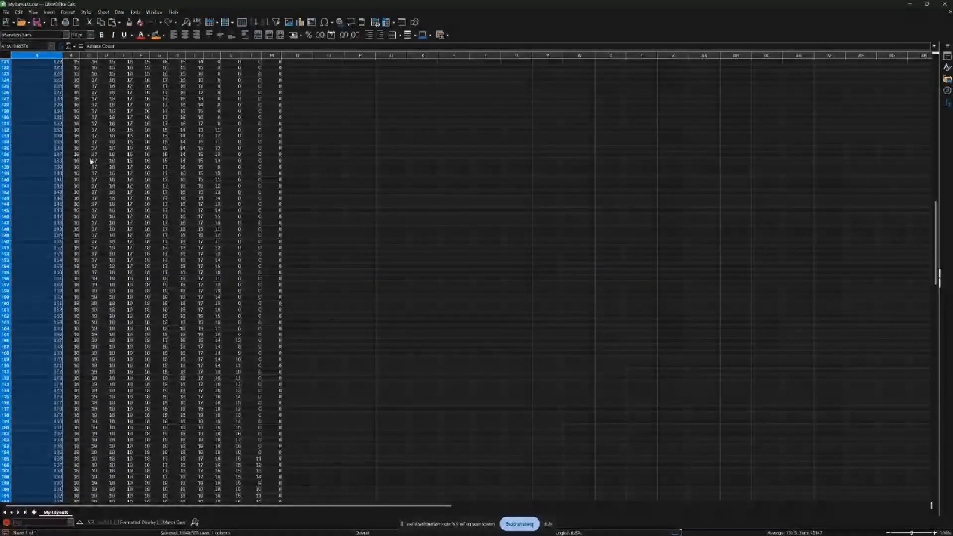
pyautogui.scroll(-20, 82, 159)
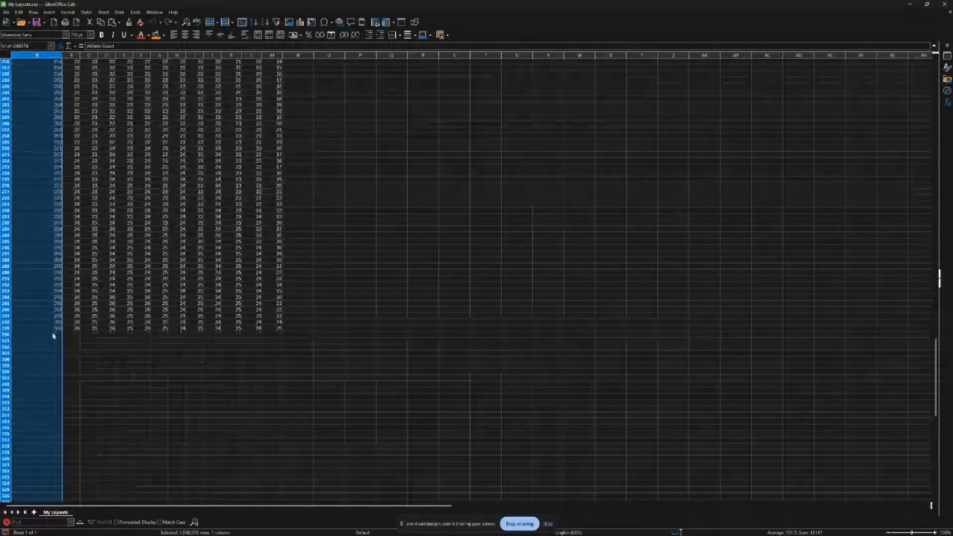
pyautogui.click(78, 329)
pyautogui.click(90, 331)
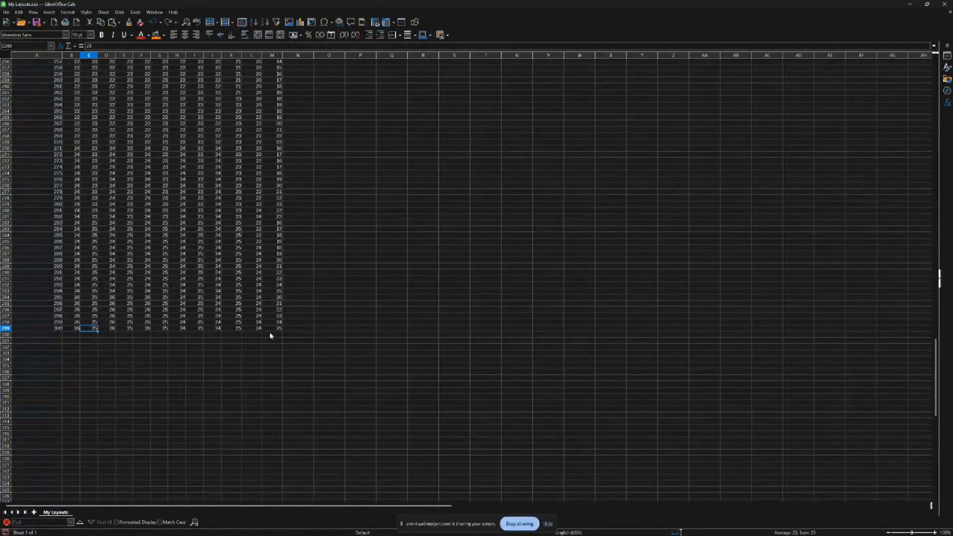
pyautogui.moveTo(936, 361); pyautogui.dragTo(918, 75)
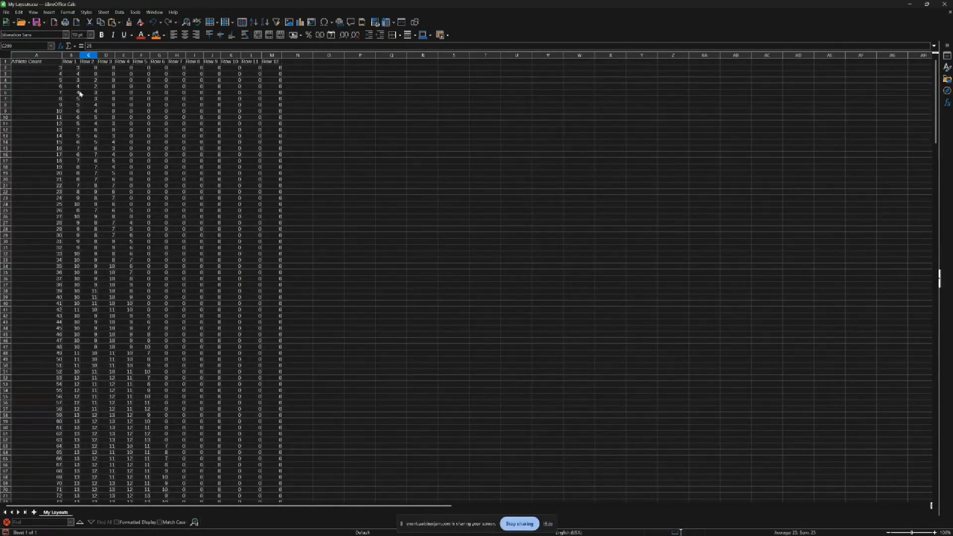
# For the 15-athlete layout, set Row 1 to 8, Row 2 to 7 and Row 3 to 0.
pyautogui.doubleClick(71, 143)
pyautogui.click(55, 145)
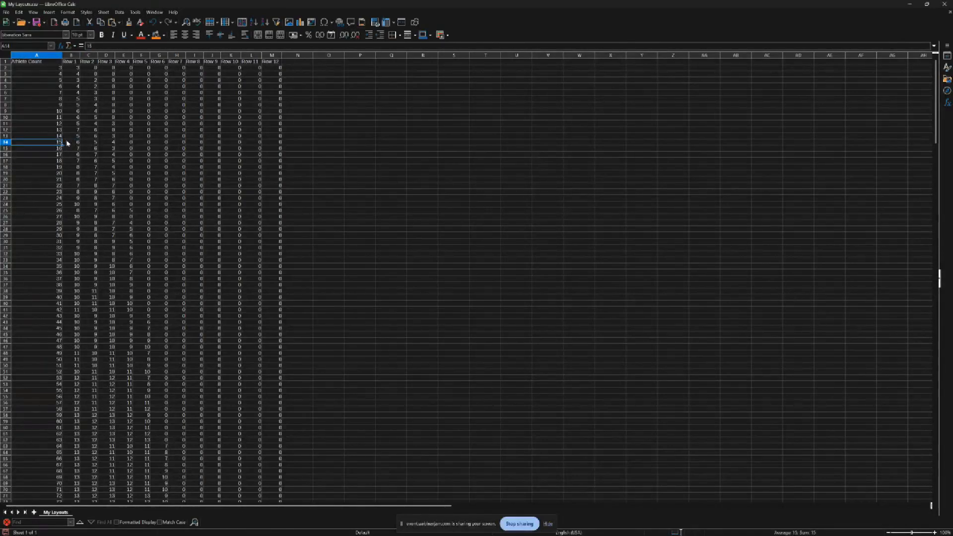
pyautogui.click(69, 144)
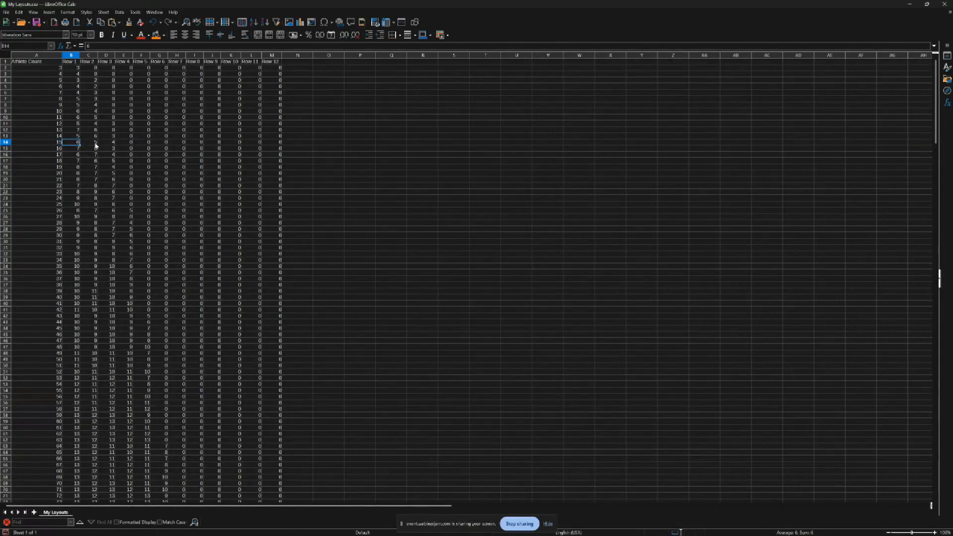
pyautogui.doubleClick(78, 142)
pyautogui.doubleClick(90, 143)
pyautogui.doubleClick(114, 142)
pyautogui.click(124, 142)
pyautogui.click(93, 142)
pyautogui.press('Right')
# Go through the layout column headings from Row 1 to Row 7.
pyautogui.click(73, 62)
pyautogui.click(98, 62)
pyautogui.click(127, 63)
pyautogui.press('Right')
pyautogui.press('Right')
pyautogui.press('Right')
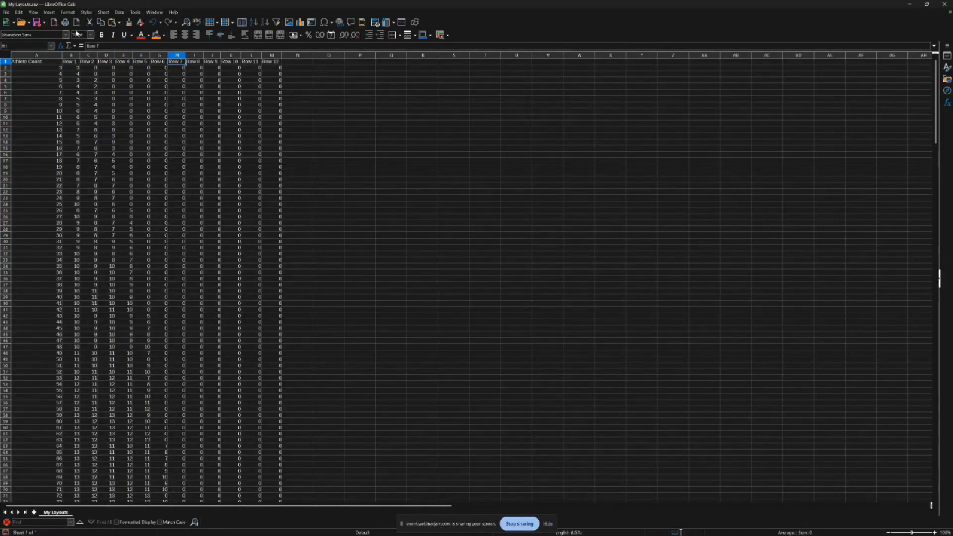
# Try 8 as the Row 1 value of the 22-athlete layout, and put it back to 7.
pyautogui.doubleClick(77, 185)
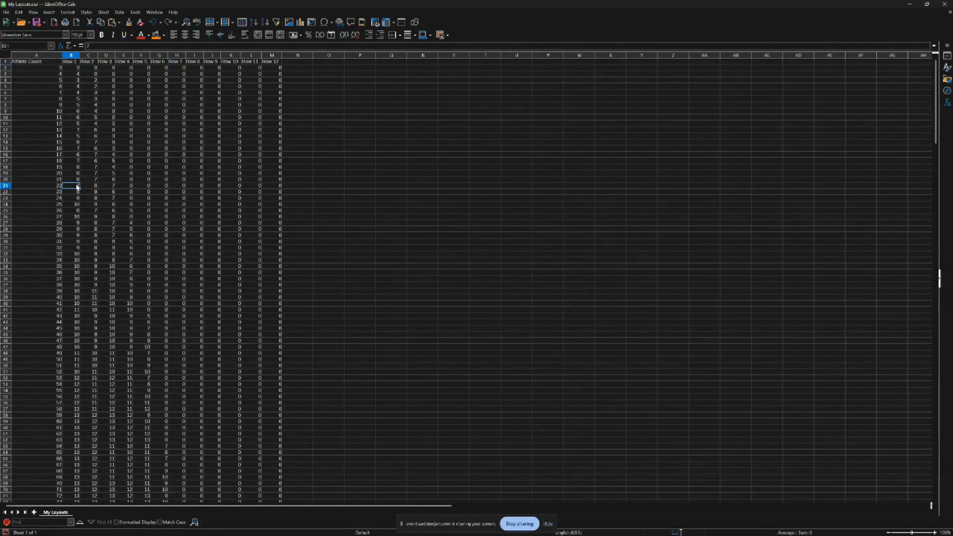
pyautogui.press('BackSpace')
pyautogui.write('8')
pyautogui.press('BackSpace')
pyautogui.write('7')
# Try 8 as the Row 2 value of the 15-athlete layout, and set it back to 7.
pyautogui.click(93, 142)
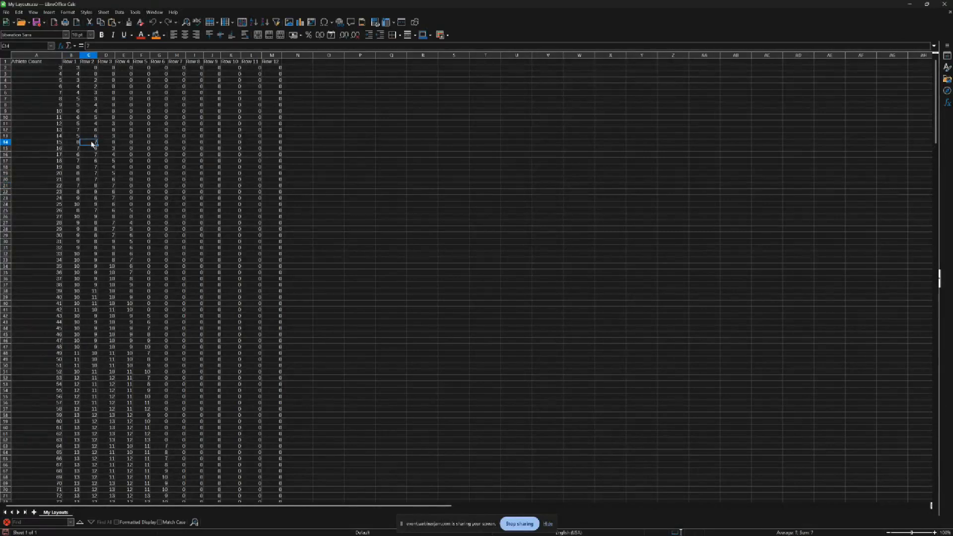
pyautogui.click(104, 153)
pyautogui.click(95, 144)
pyautogui.click(76, 143)
pyautogui.click(88, 143)
pyautogui.click(57, 145)
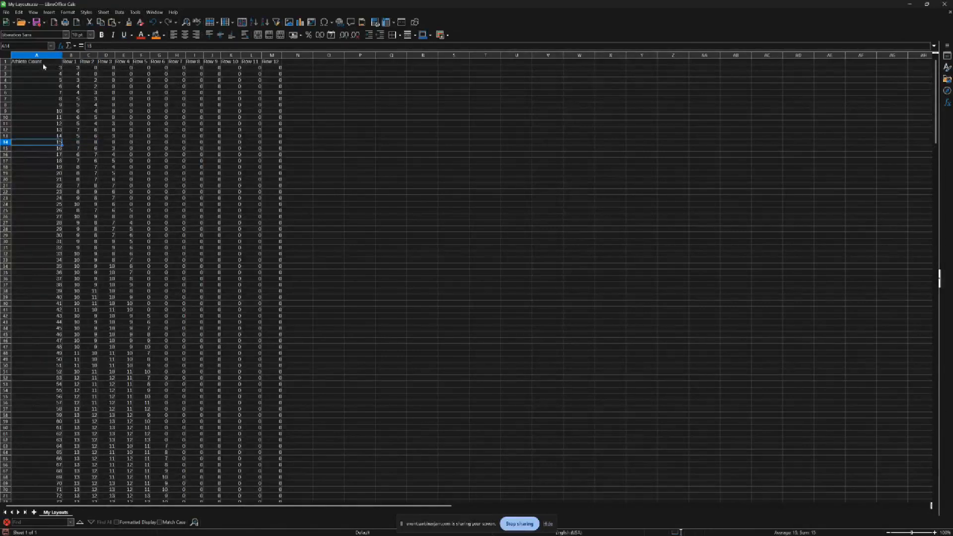
pyautogui.click(88, 143)
pyautogui.doubleClick(90, 142)
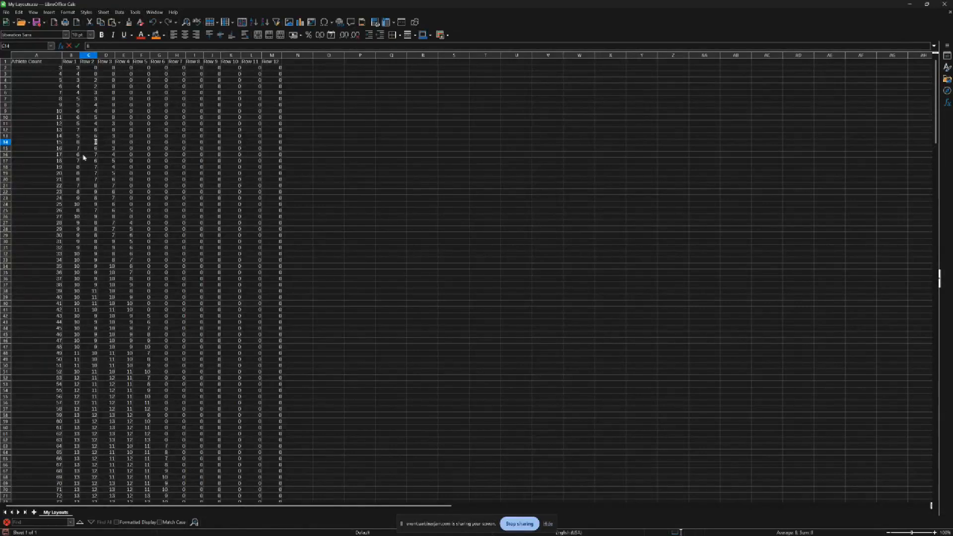
pyautogui.write('7')
pyautogui.click(102, 144)
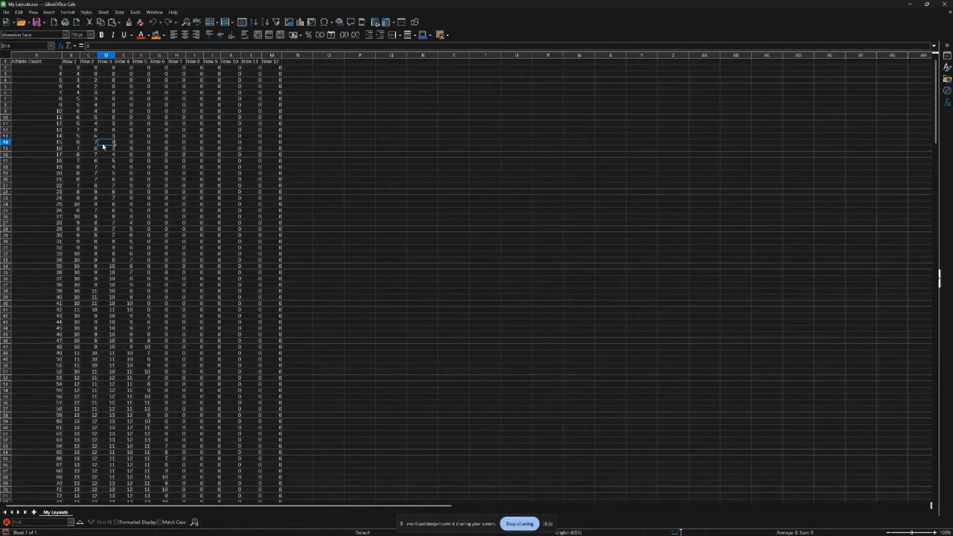
# Check the 15-athlete layout's count and its Row 1 and Row 2 values.
pyautogui.click(297, 147)
pyautogui.press('Up')
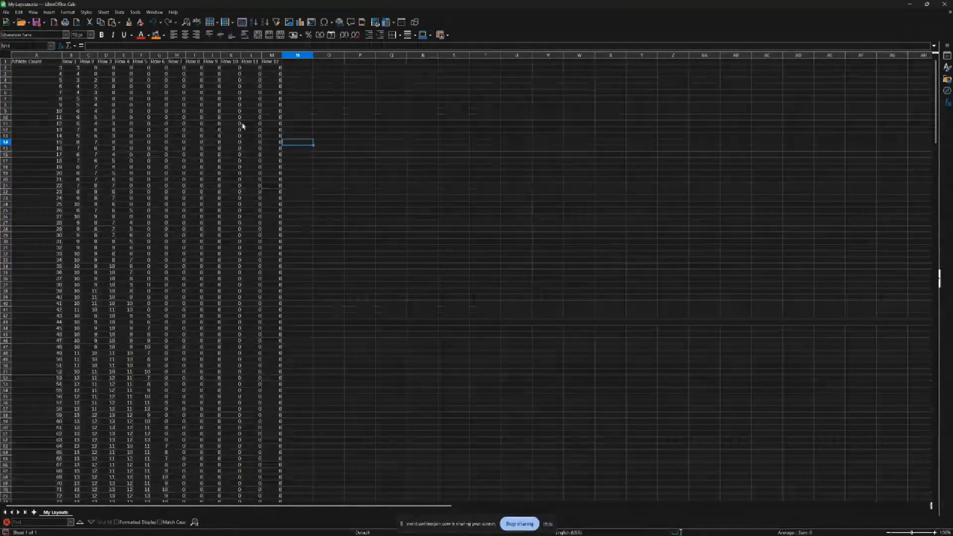
pyautogui.click(88, 143)
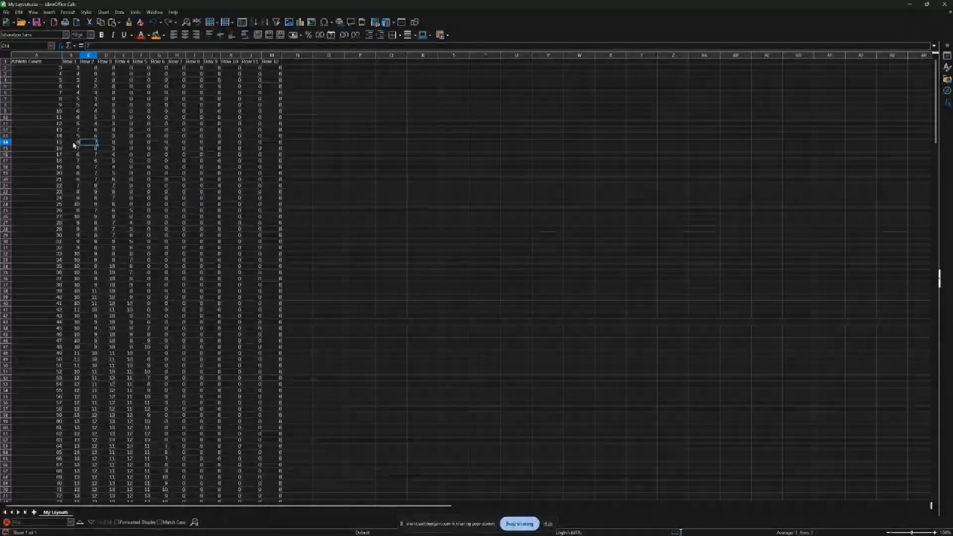
pyautogui.click(55, 143)
pyautogui.click(73, 143)
pyautogui.click(89, 143)
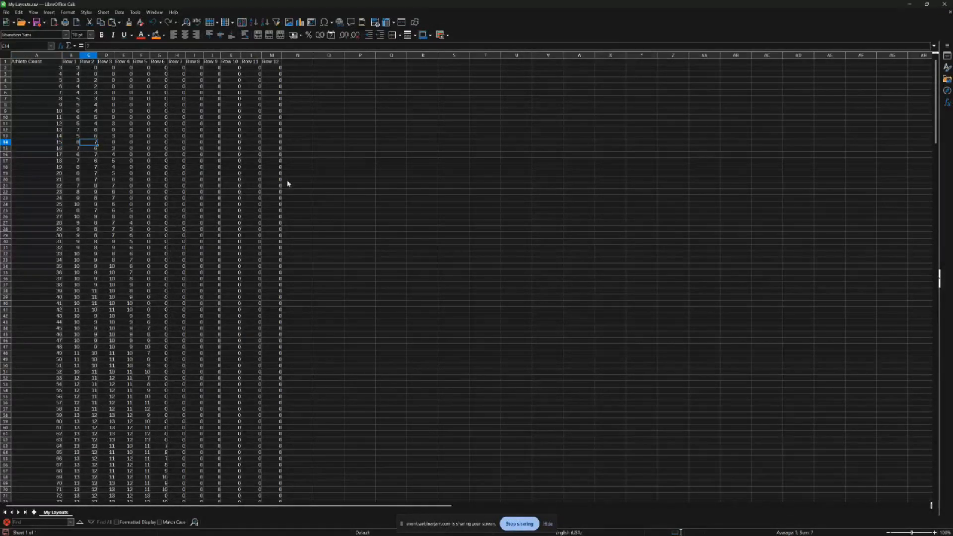
# Save the edited layout file, keeping the Text CSV format.
pyautogui.click(6, 12)
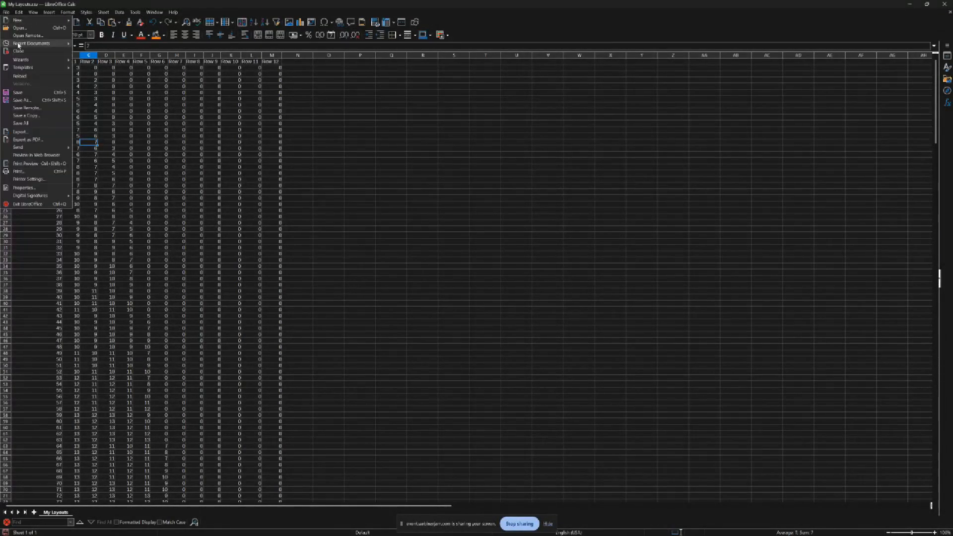
pyautogui.click(36, 97)
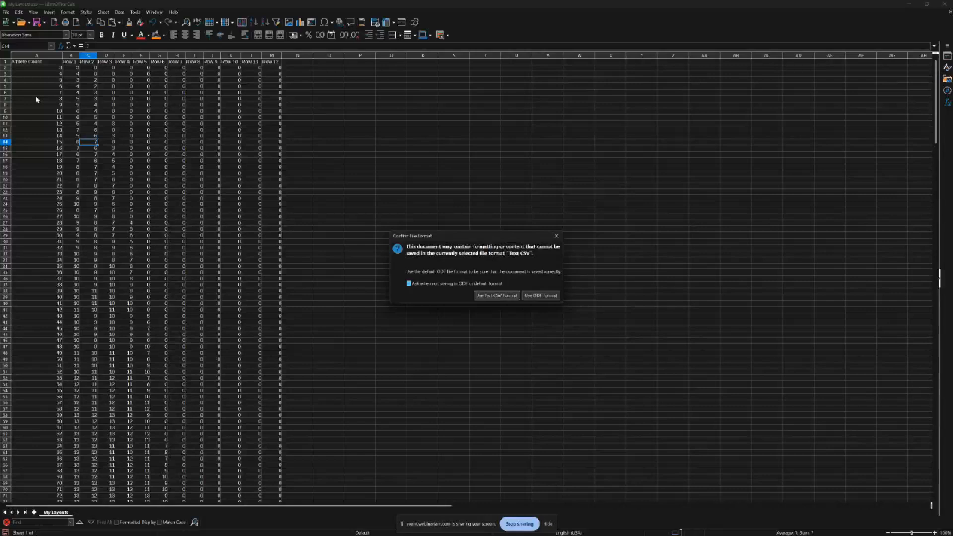
pyautogui.click(496, 296)
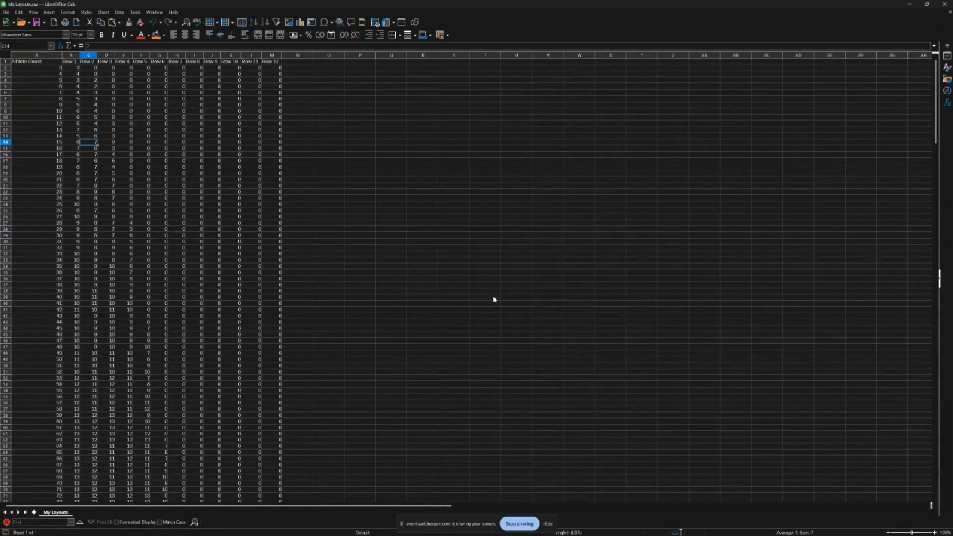
# Save the sheet as My Layouts in Text CSV format with filter settings editing enabled, replacing the existing file.
pyautogui.click(6, 12)
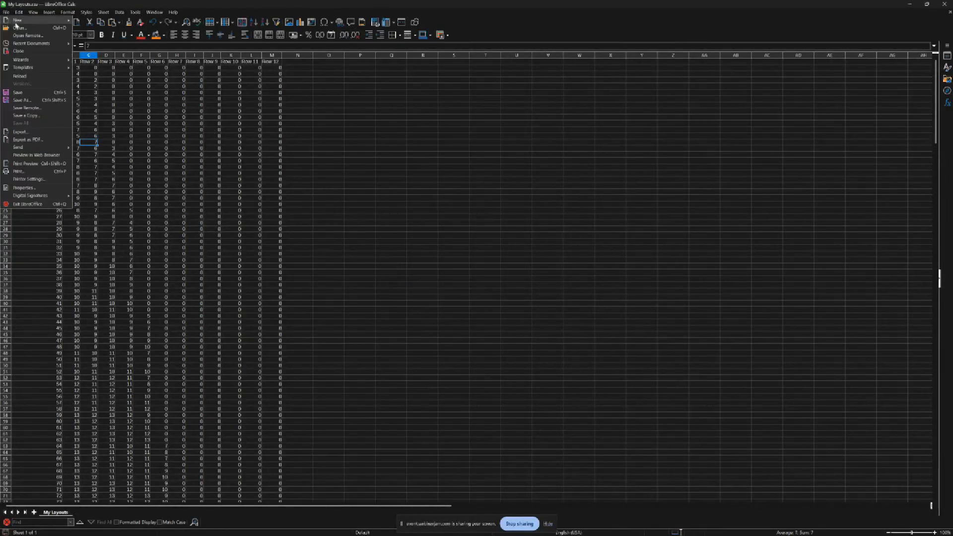
pyautogui.click(28, 101)
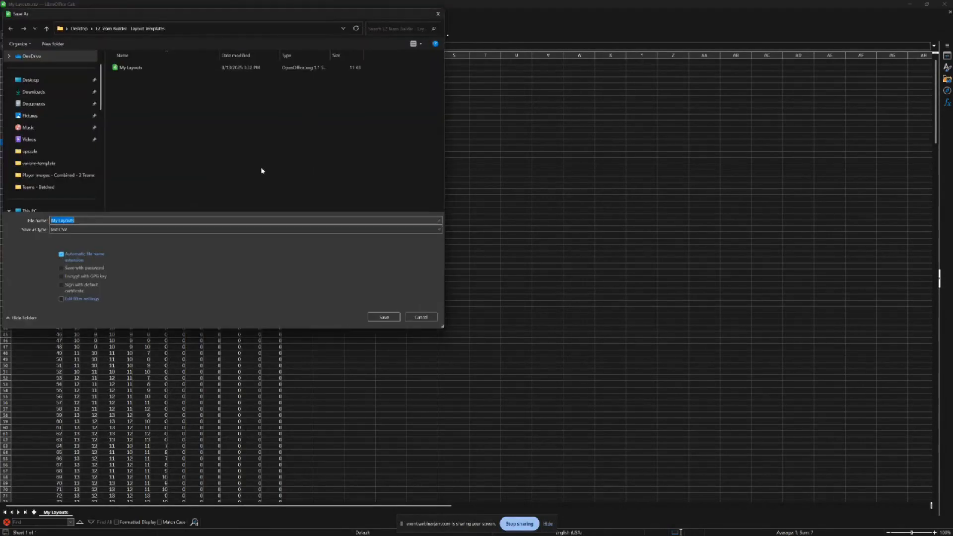
pyautogui.click(145, 69)
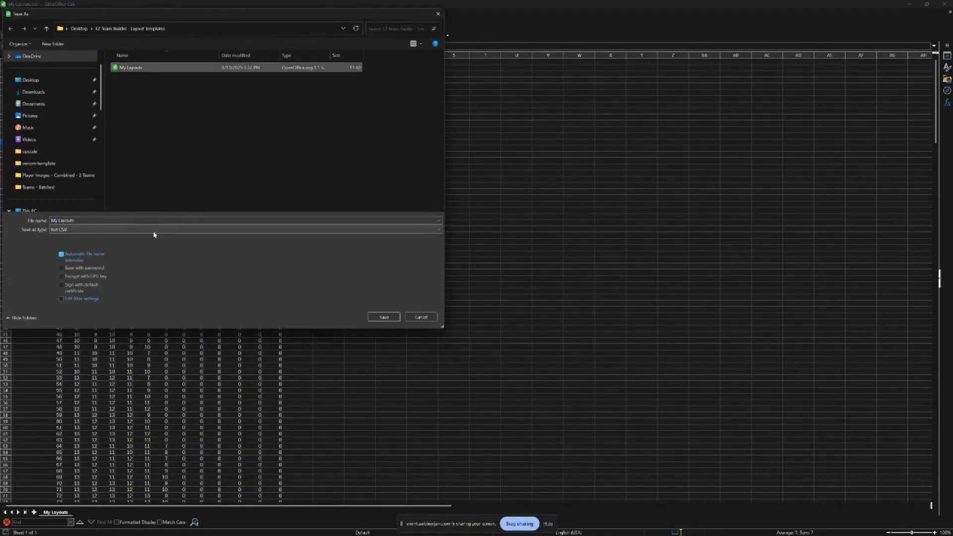
pyautogui.click(70, 301)
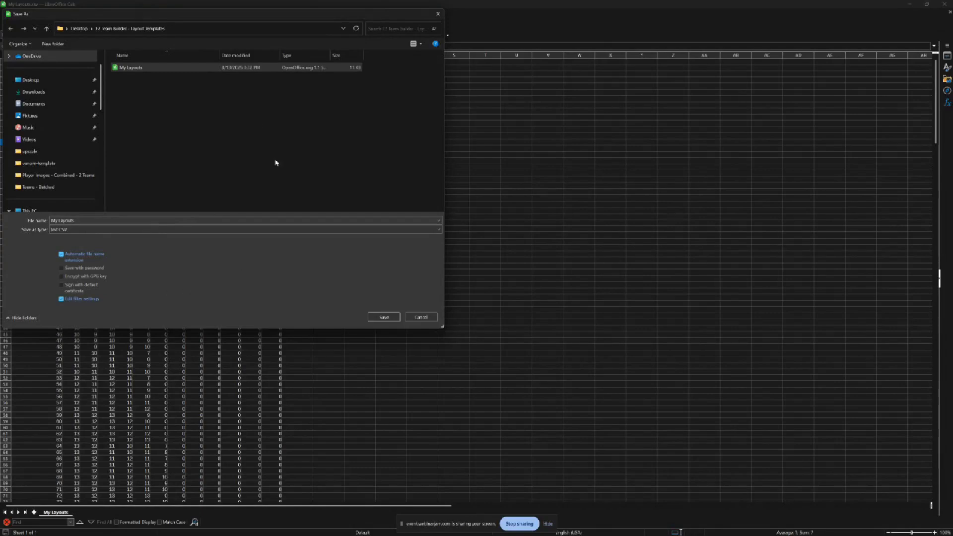
pyautogui.moveTo(202, 19); pyautogui.dragTo(423, 73)
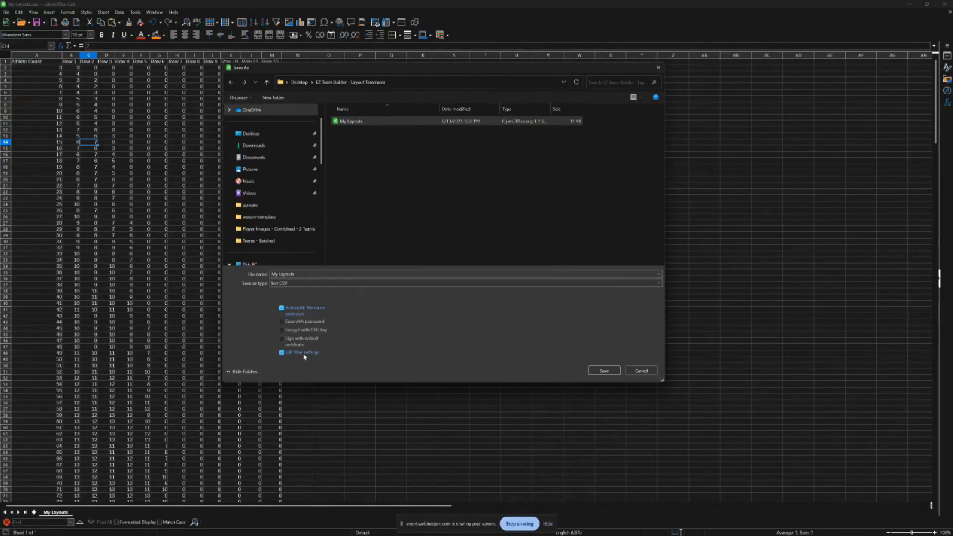
pyautogui.click(604, 377)
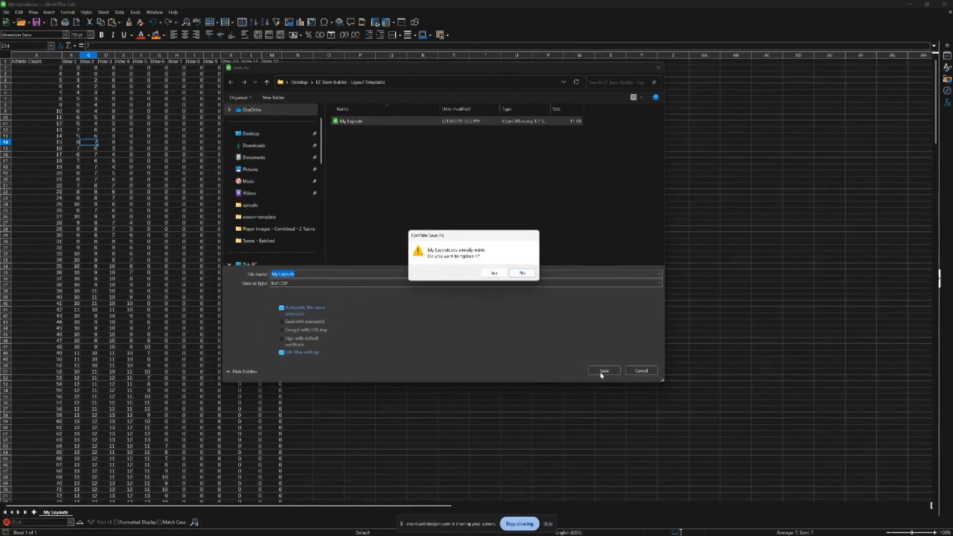
pyautogui.click(494, 273)
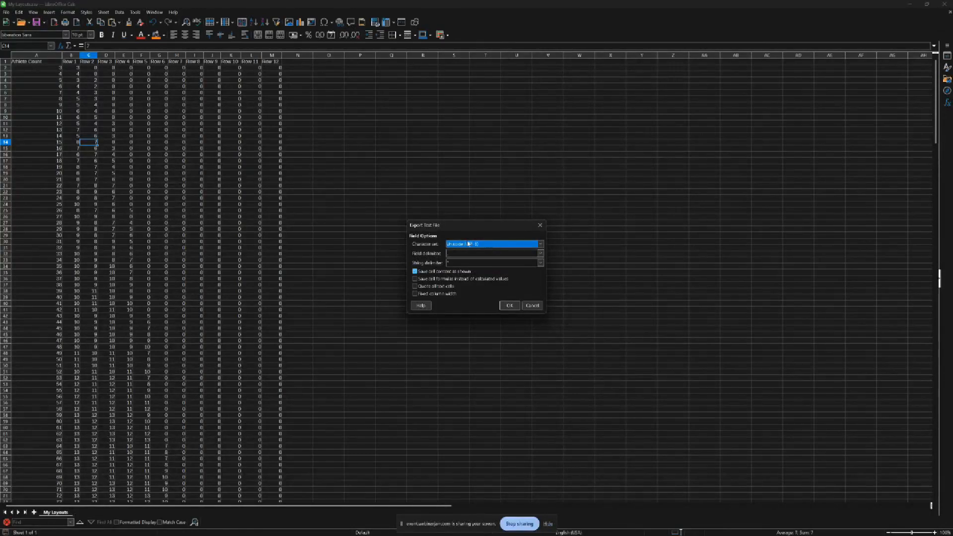
# Look through the character sets, keep Unicode (UTF-8), and confirm the text file export.
pyautogui.click(541, 244)
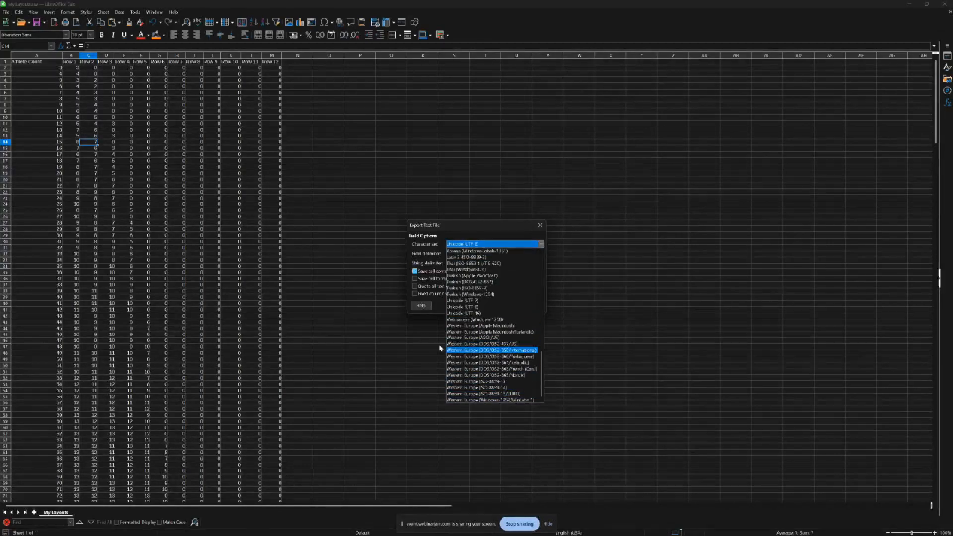
pyautogui.scroll(-1, 467, 331)
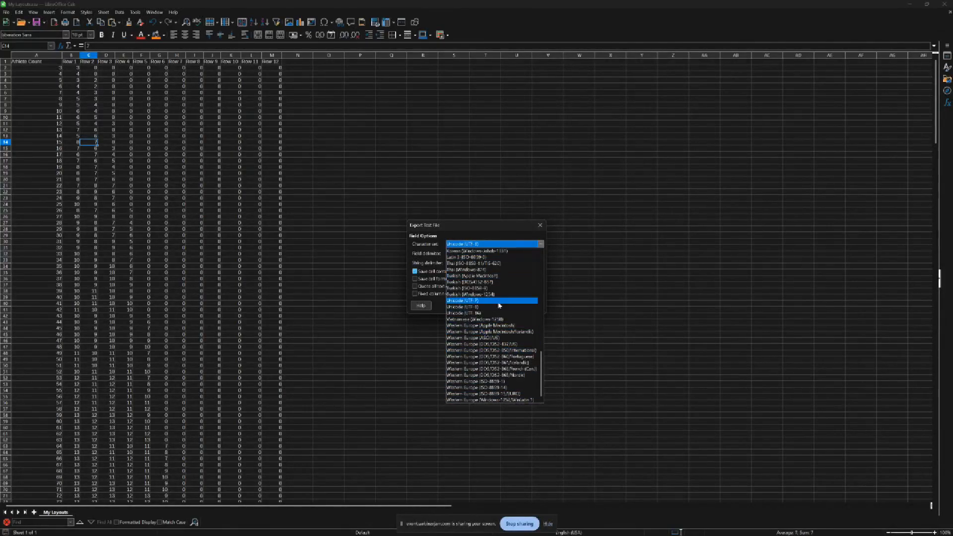
pyautogui.click(476, 235)
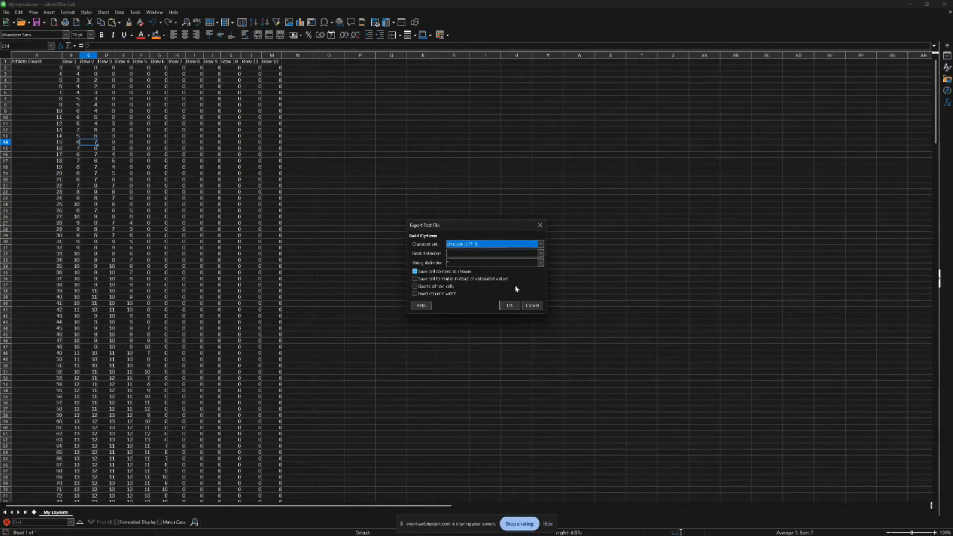
pyautogui.click(509, 306)
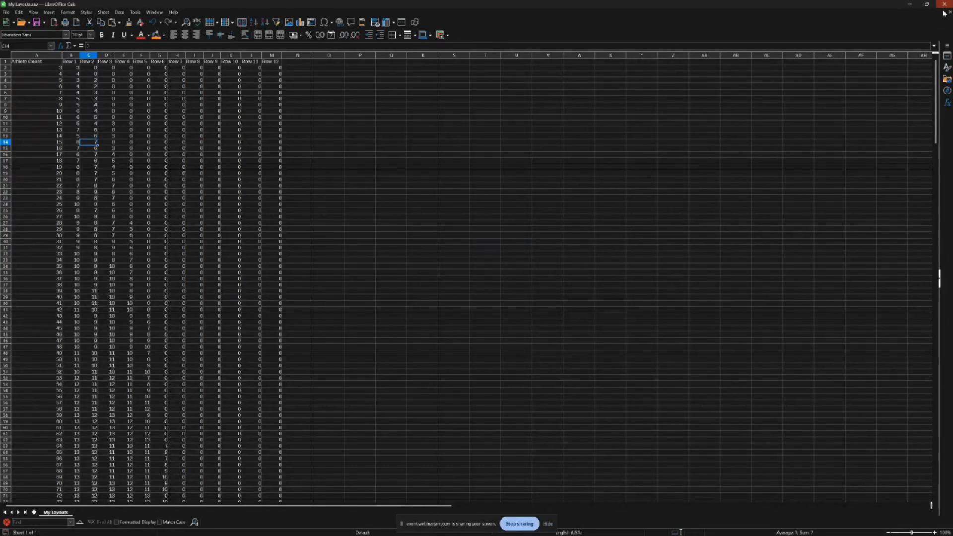
# Minimize the spreadsheet, shift the screen-sharing bar aside, switch to Photoshop, and nudge the Sports Photo Automation panel.
pyautogui.click(910, 5)
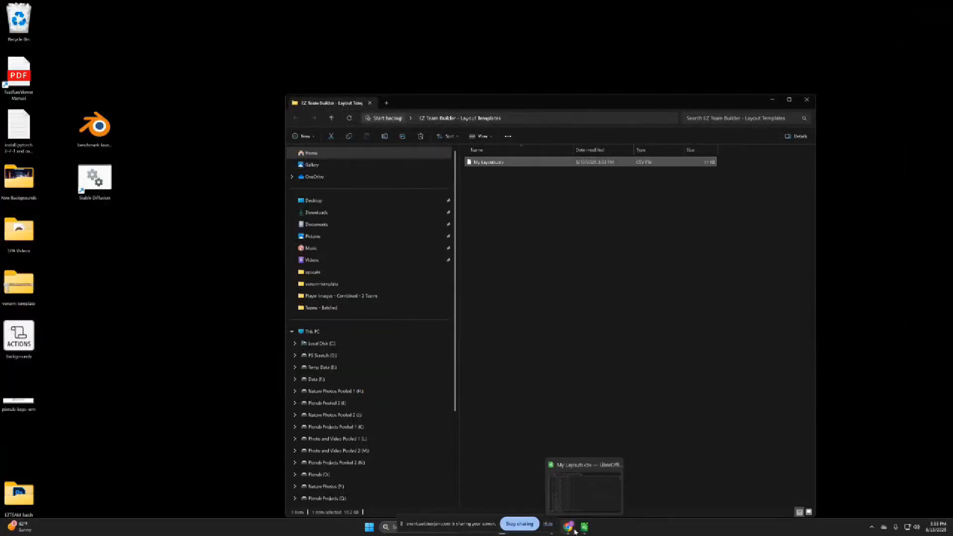
pyautogui.moveTo(481, 525); pyautogui.dragTo(174, 456)
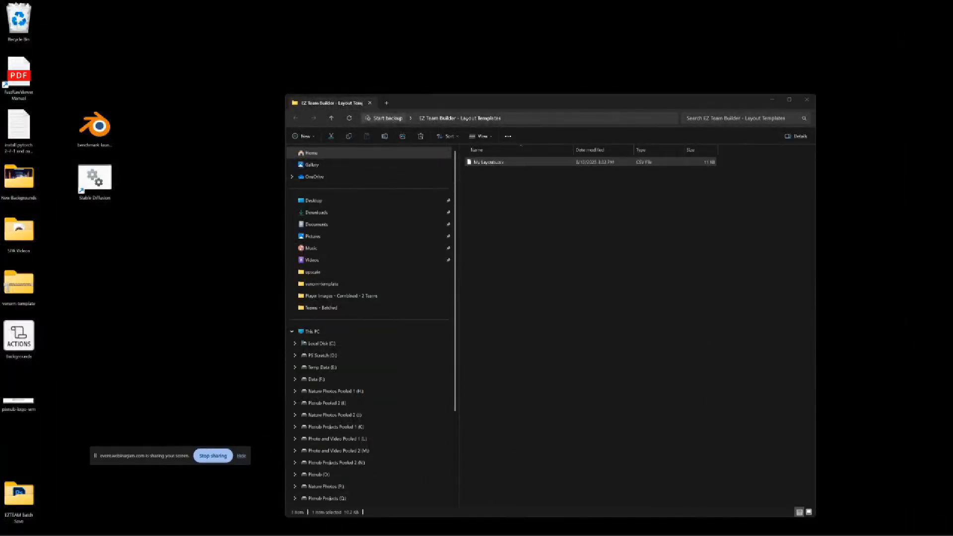
pyautogui.click(552, 527)
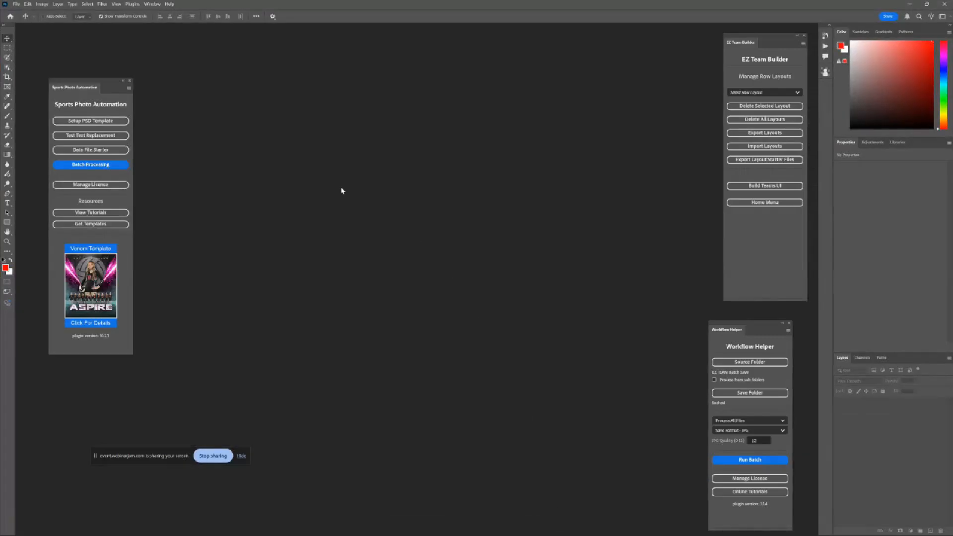
pyautogui.moveTo(97, 90); pyautogui.dragTo(123, 91)
# Create a new document 3600 pixels wide and 2400 pixels high at 300 pixels/inch with a white background.
pyautogui.click(19, 4)
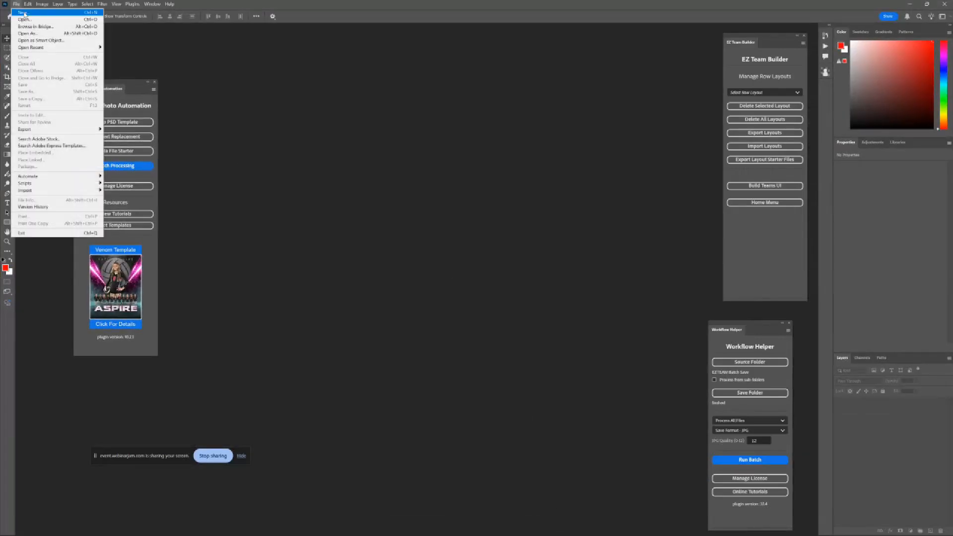
pyautogui.click(24, 14)
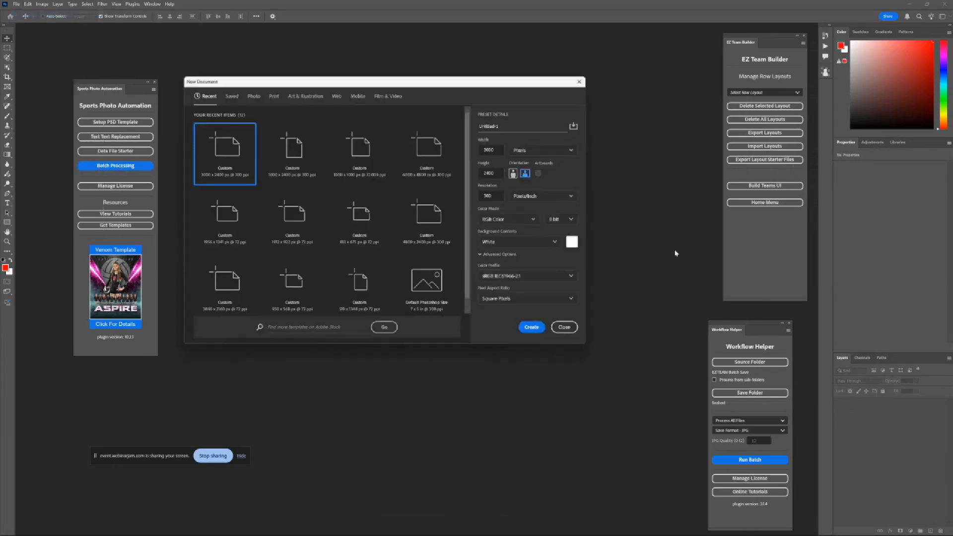
pyautogui.click(495, 150)
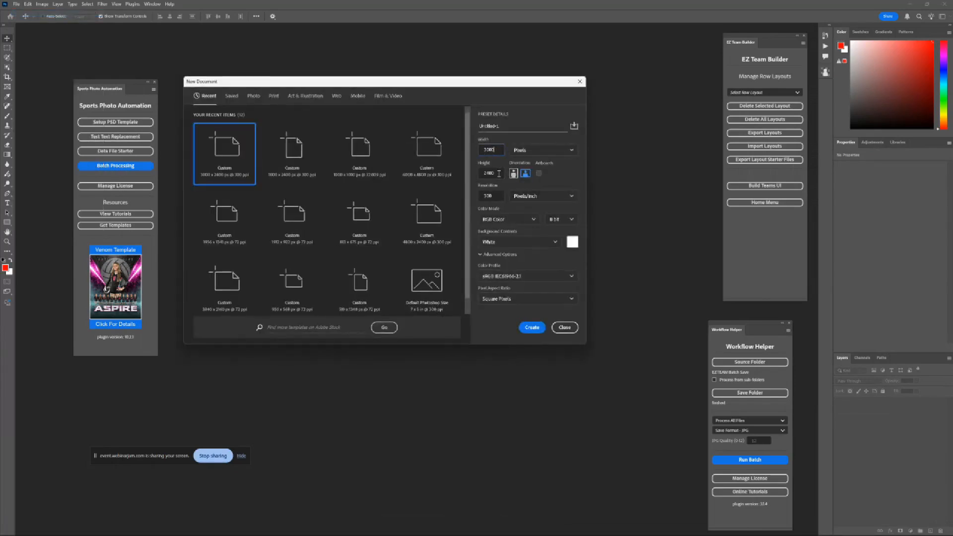
pyautogui.moveTo(498, 150); pyautogui.dragTo(428, 141)
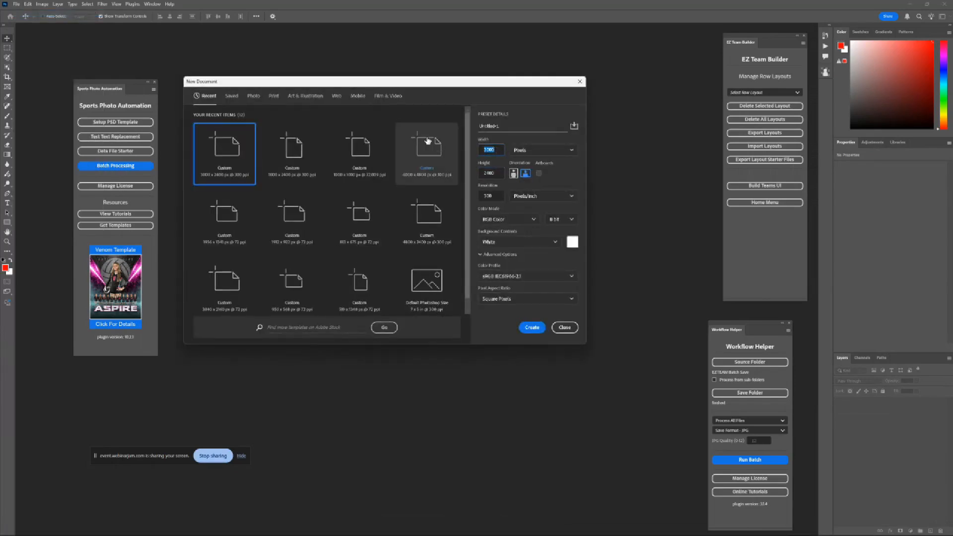
pyautogui.write('36')
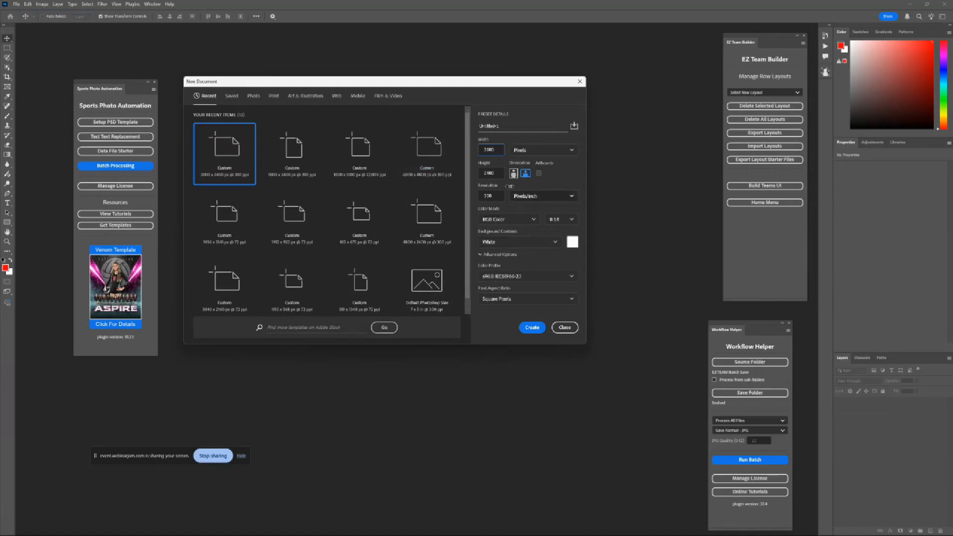
pyautogui.press('Tab')
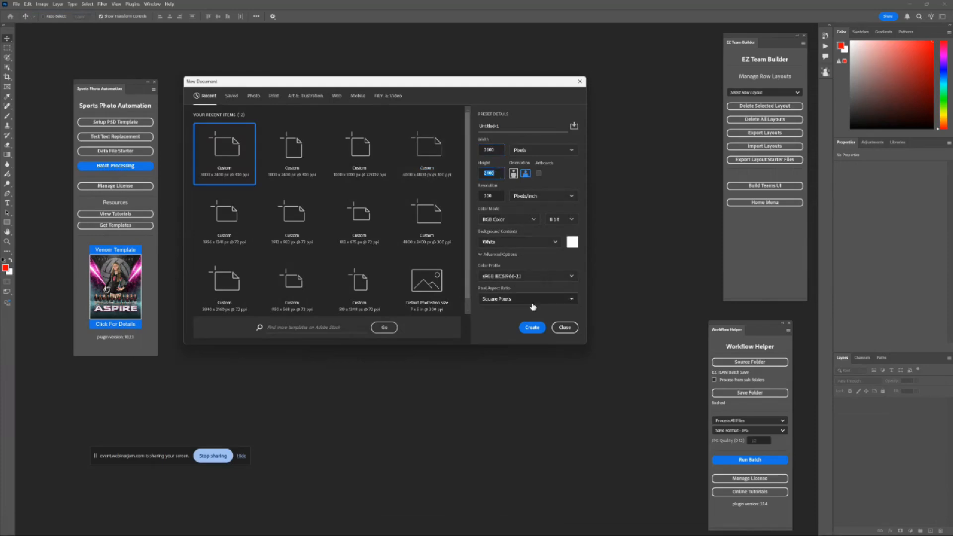
pyautogui.click(532, 327)
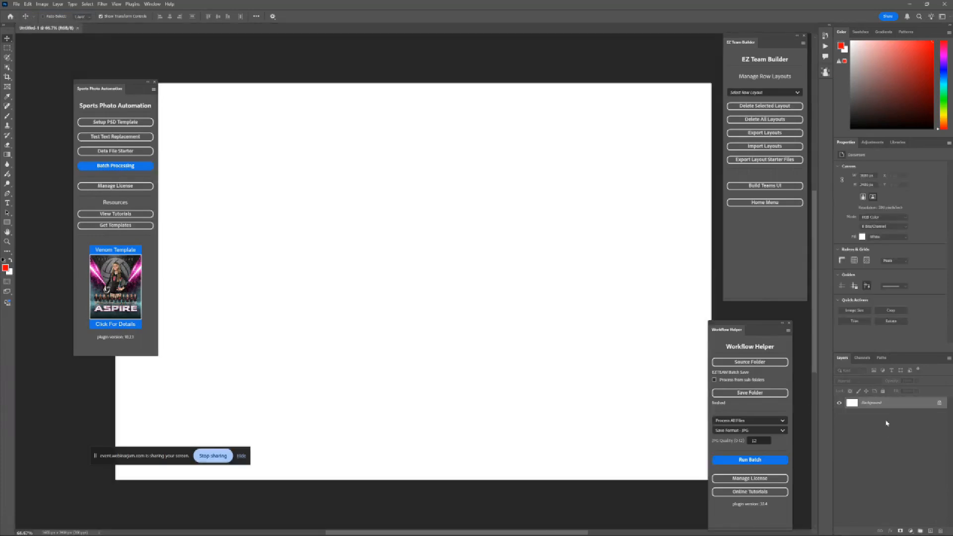
# Turn the background into a regular layer named EZTEAM and clear its white fill.
pyautogui.hotkey('ctrl', 'shift', 'n')
pyautogui.write('EZTEAM')
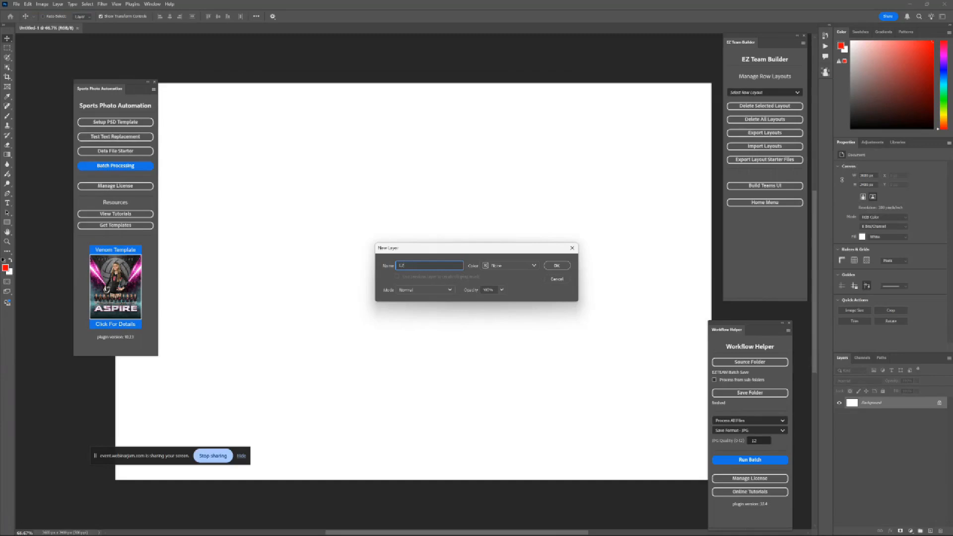
pyautogui.click(557, 267)
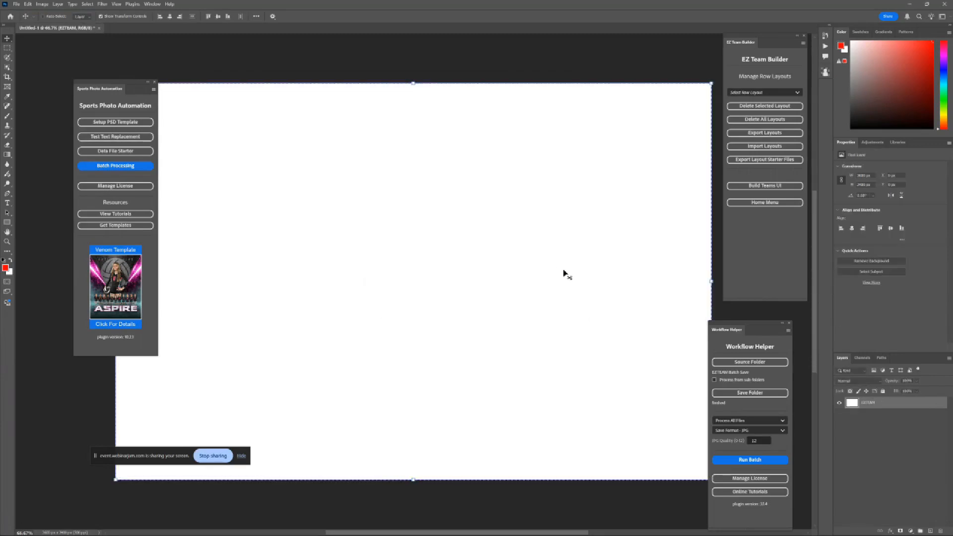
pyautogui.press('Delete')
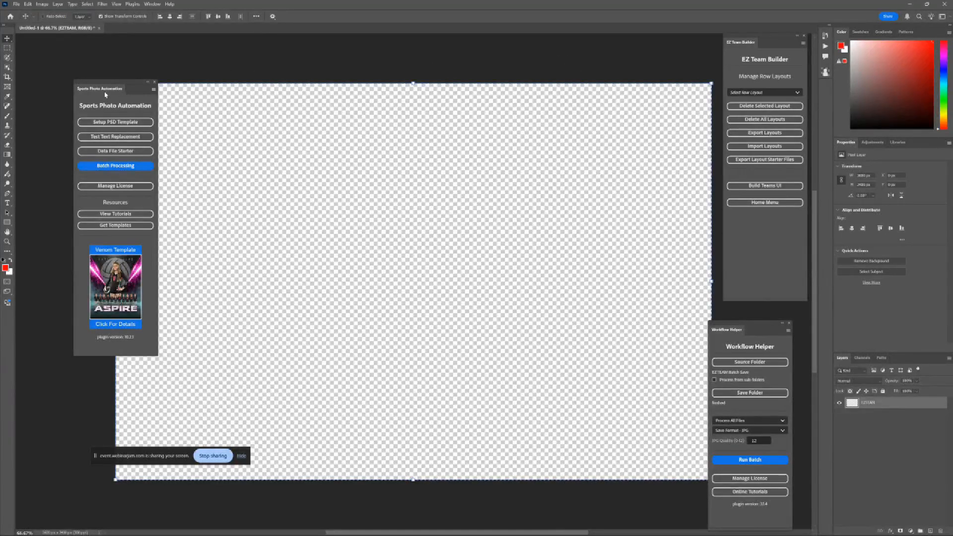
# Deselect the canvas selection and close the floating Sports Photo Automation and Workflow Helper panels.
pyautogui.press('m')
pyautogui.moveTo(111, 85); pyautogui.dragTo(632, 48)
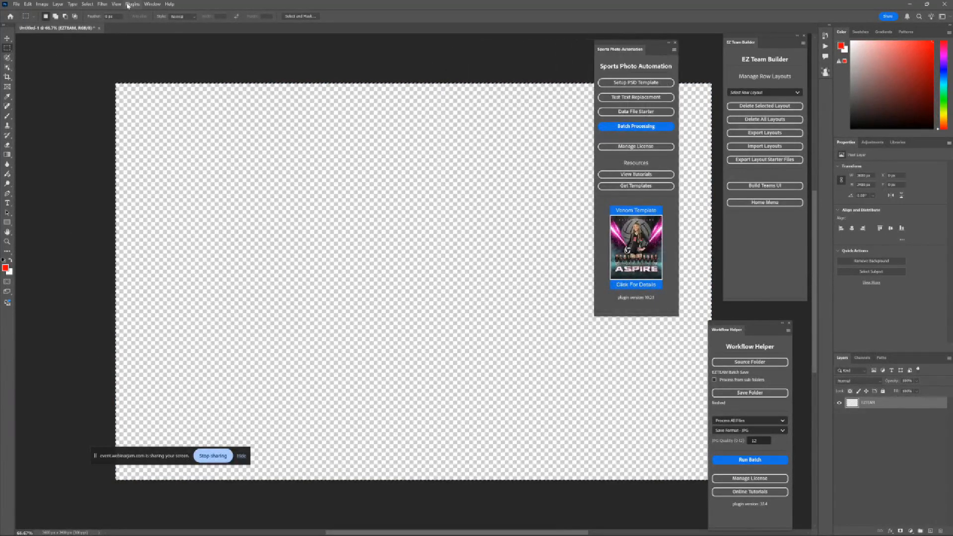
pyautogui.click(89, 5)
pyautogui.click(98, 18)
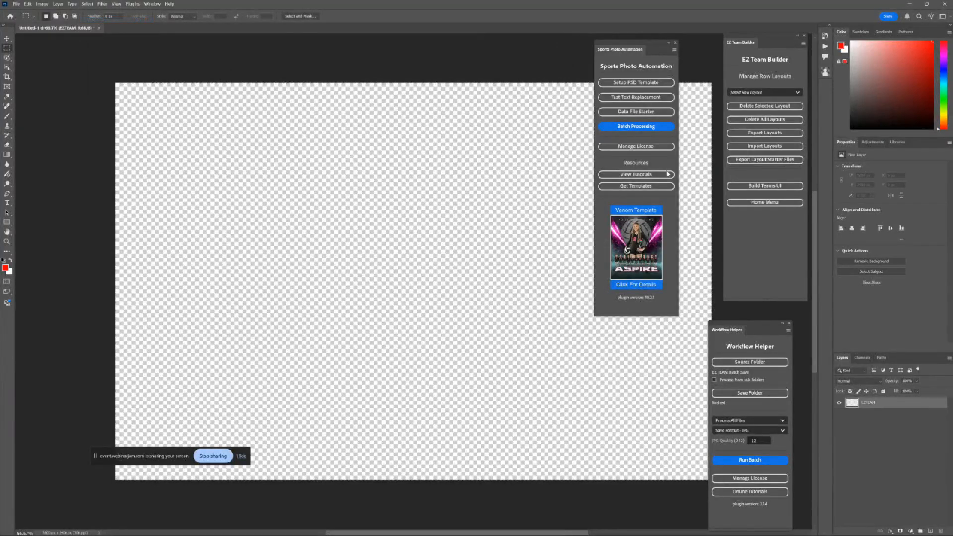
pyautogui.click(675, 43)
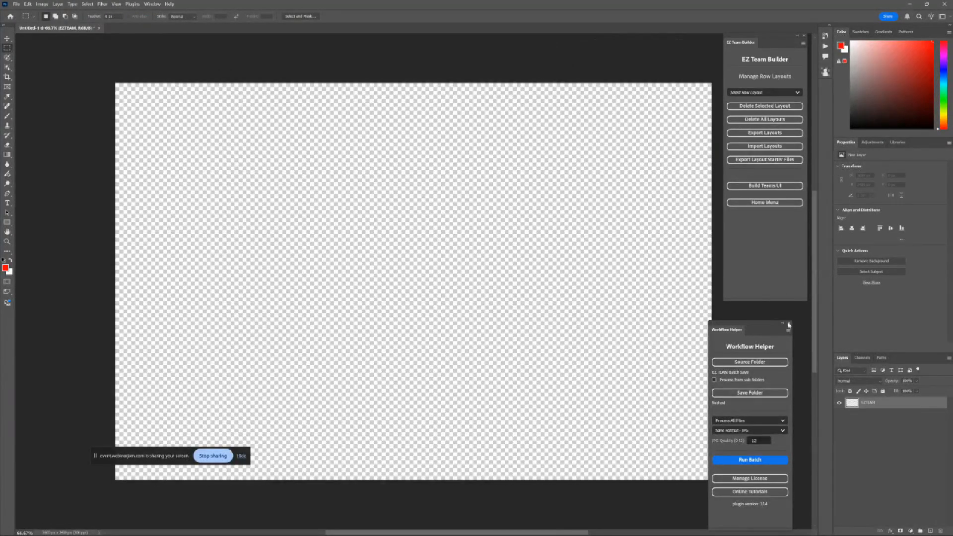
pyautogui.click(791, 324)
# Review EZ Team Builder's batch processing options and return to its home menu.
pyautogui.click(767, 202)
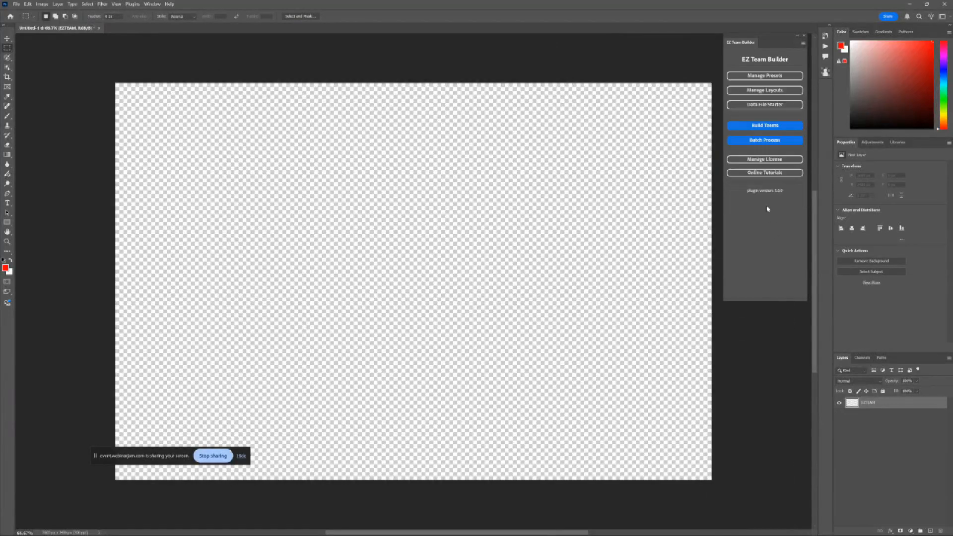
pyautogui.click(768, 142)
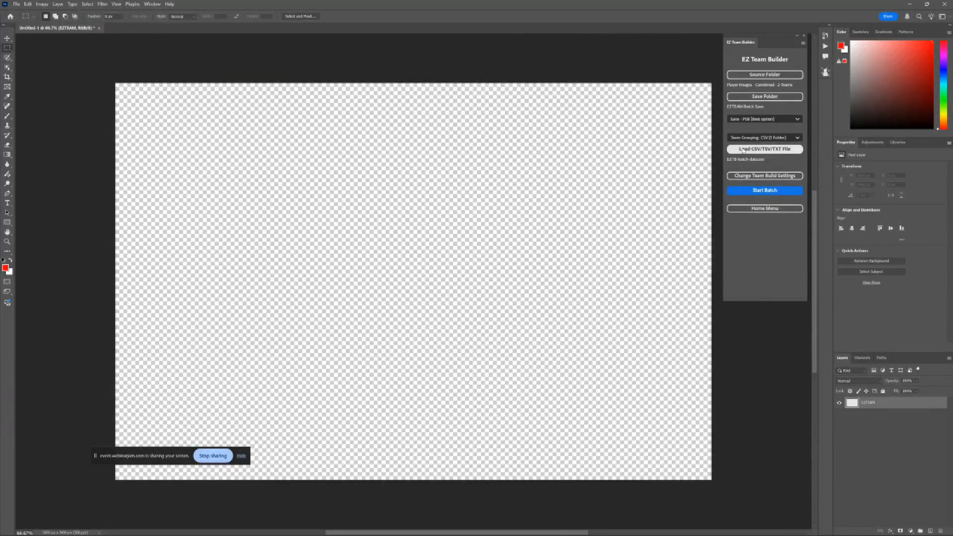
pyautogui.click(769, 208)
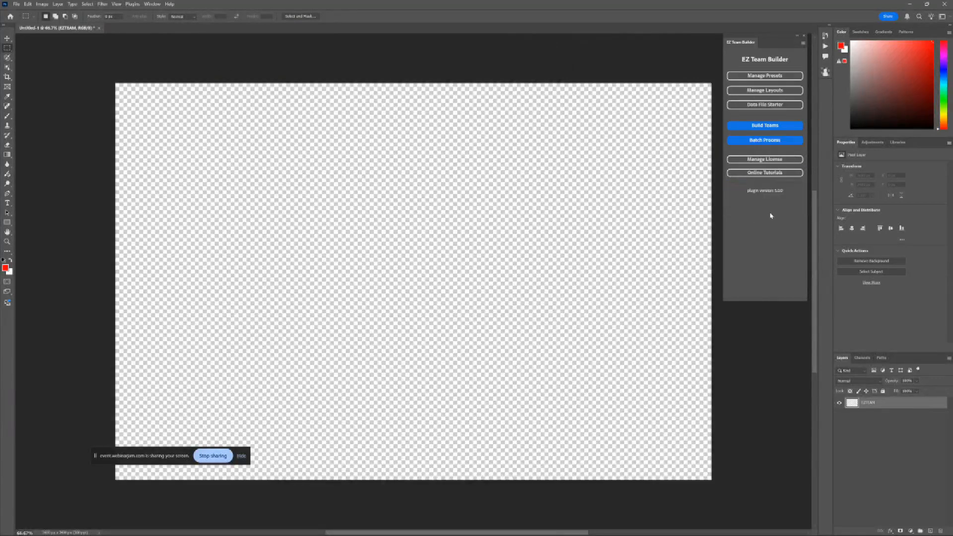
# Import the custom row layouts from the EZ Team Builder - Layout Templates folder on the Desktop.
pyautogui.click(766, 88)
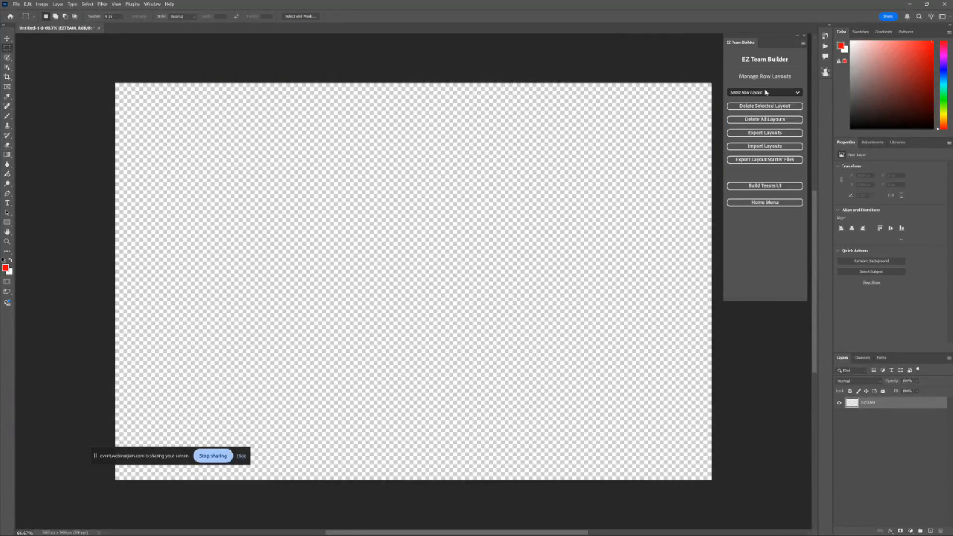
pyautogui.click(763, 147)
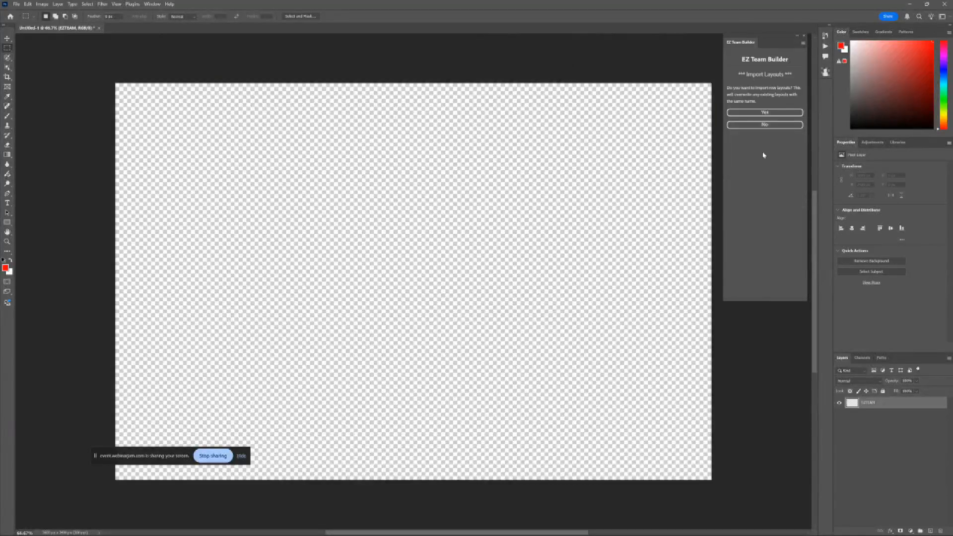
pyautogui.click(772, 113)
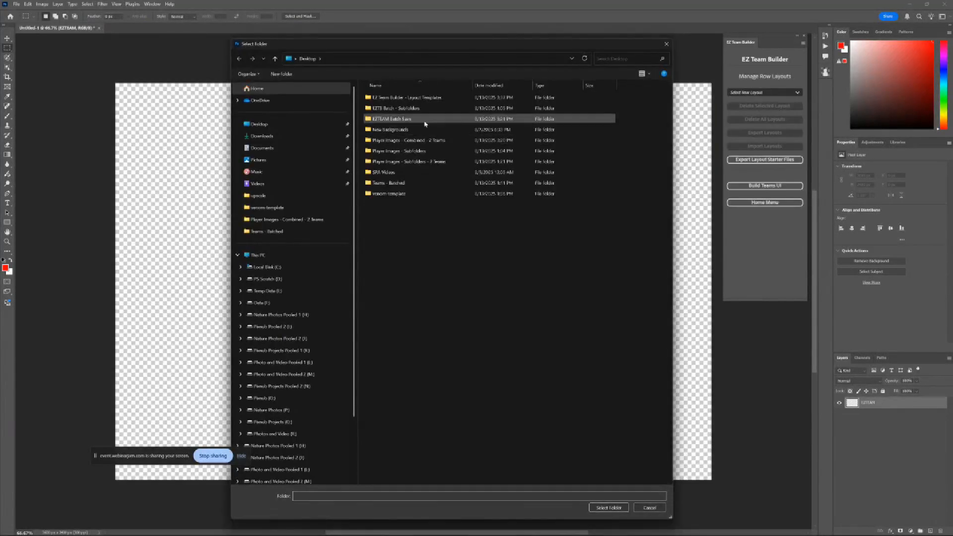
pyautogui.click(388, 100)
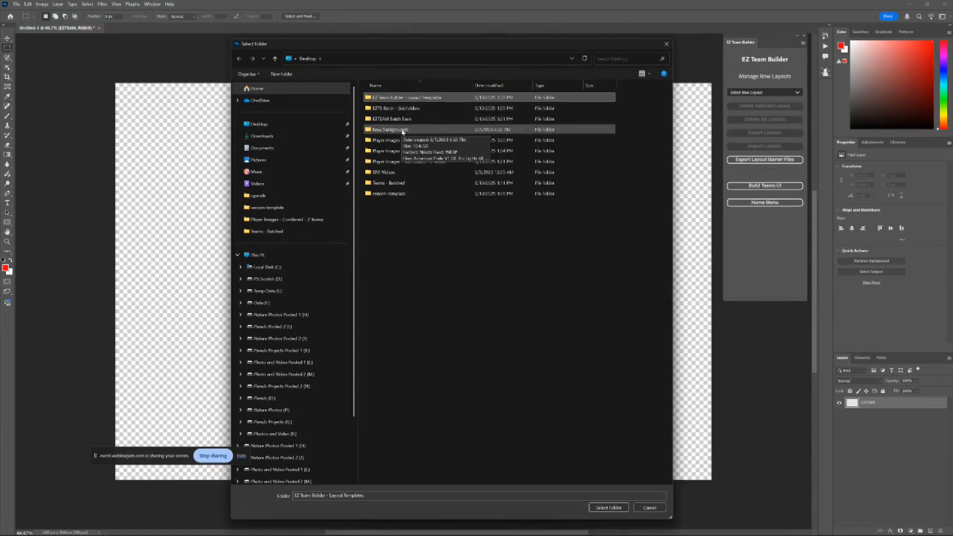
pyautogui.click(441, 97)
pyautogui.click(615, 510)
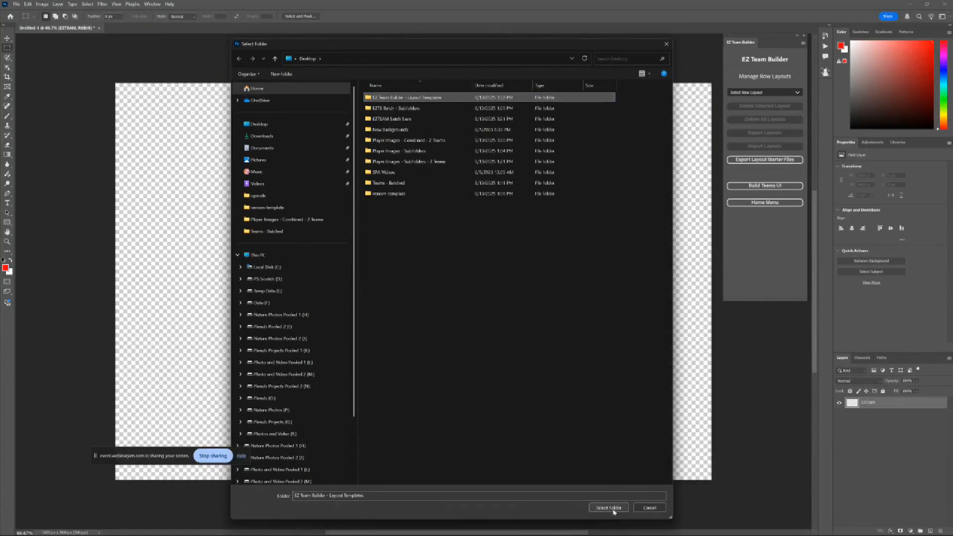
pyautogui.click(610, 508)
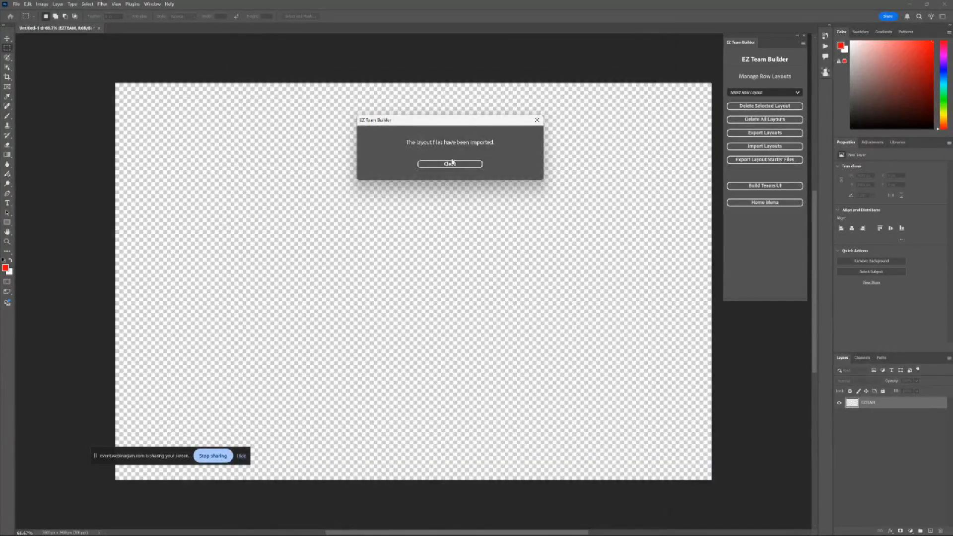
pyautogui.click(450, 164)
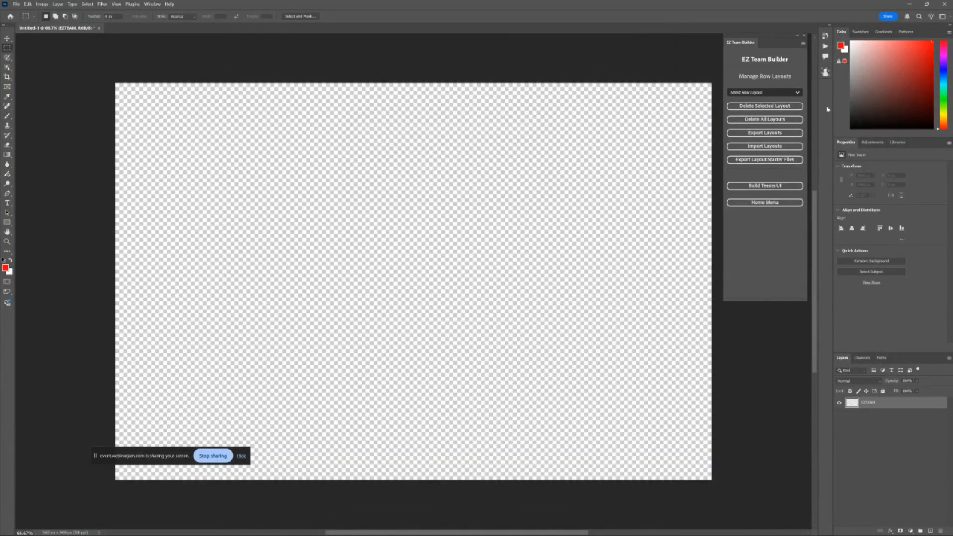
# Check the row layouts available in the layout manager, and return to the home menu.
pyautogui.click(796, 93)
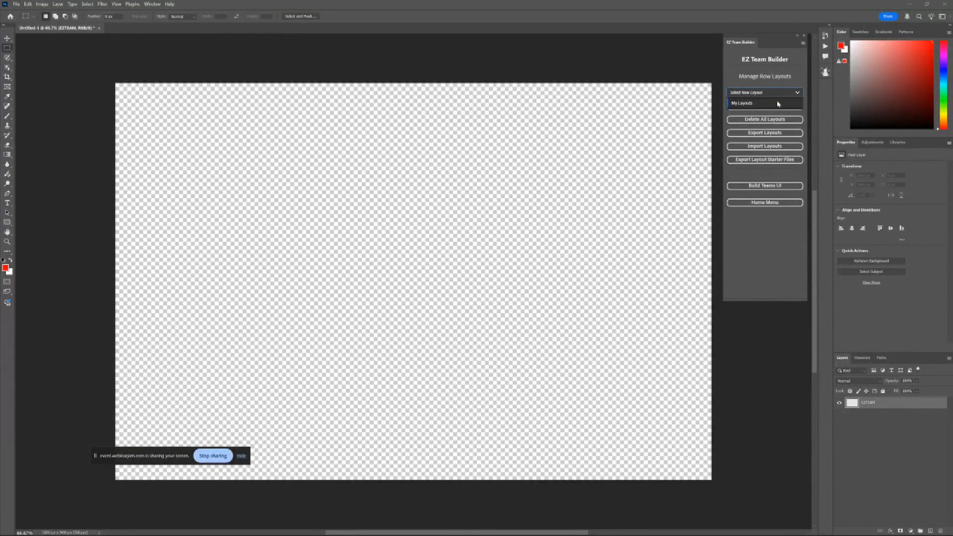
pyautogui.click(734, 79)
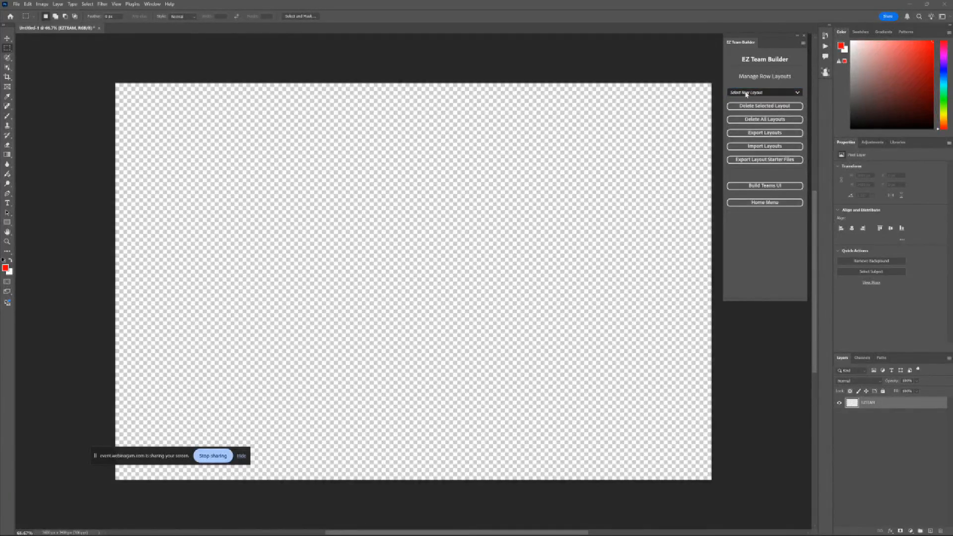
pyautogui.click(766, 203)
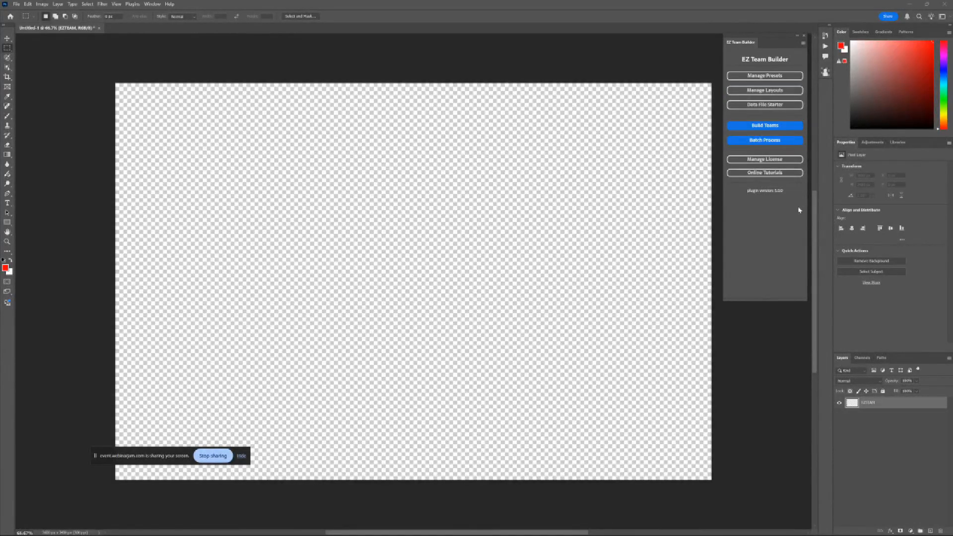
# Choose My Layouts as the row layout in the batch's team build settings, and return to the batch options.
pyautogui.click(774, 141)
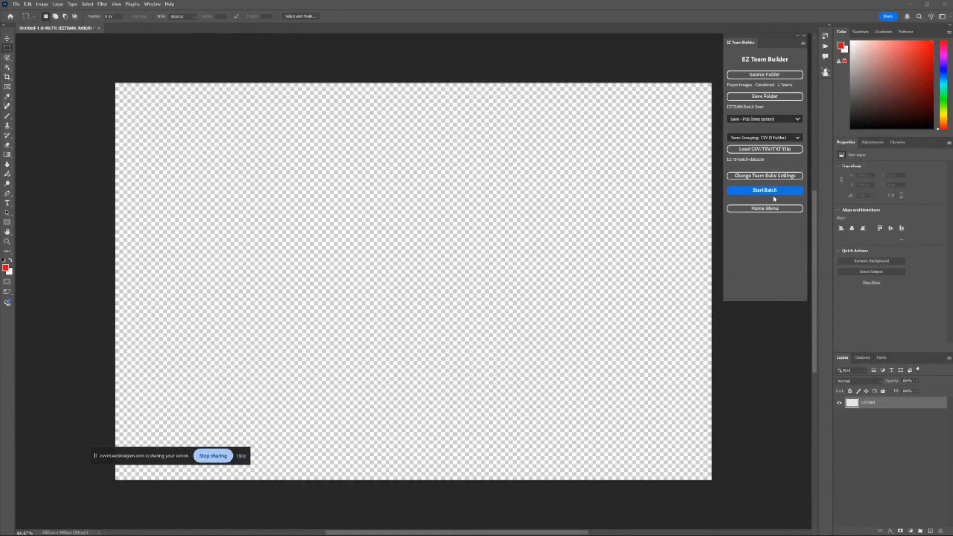
pyautogui.click(771, 179)
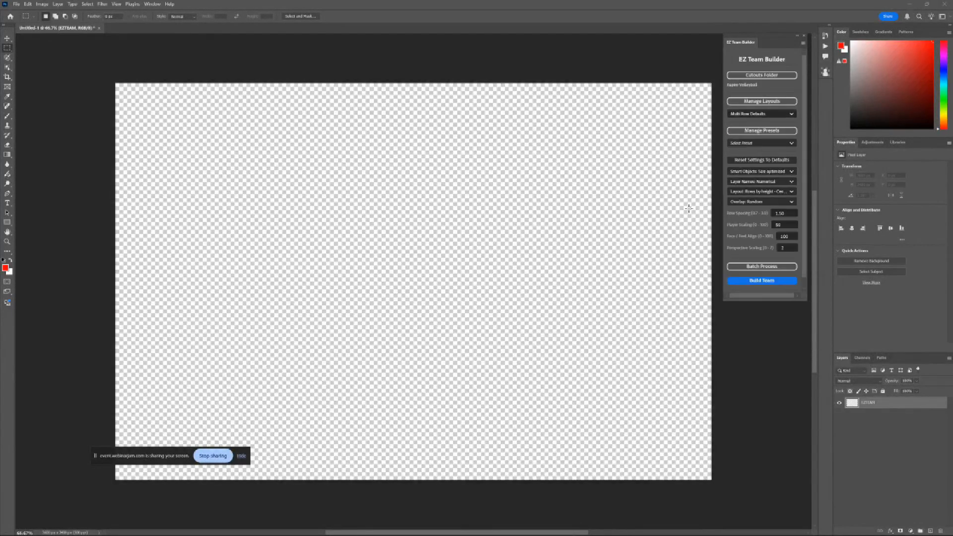
pyautogui.click(779, 115)
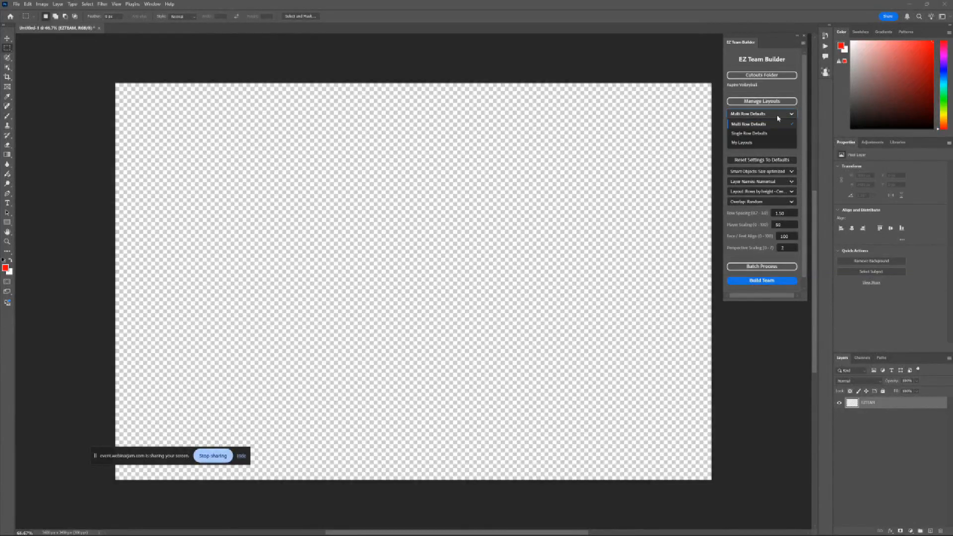
pyautogui.click(740, 144)
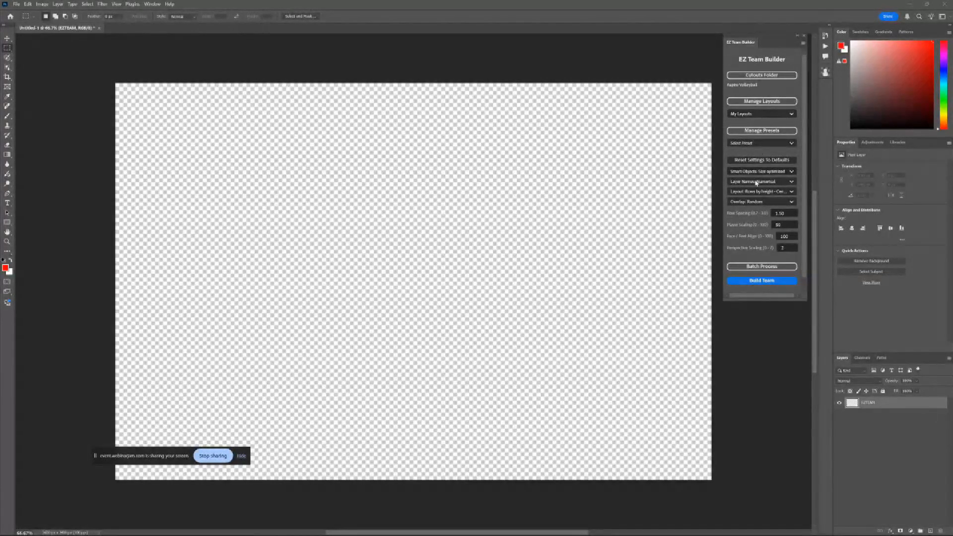
pyautogui.scroll(-1, 743, 250)
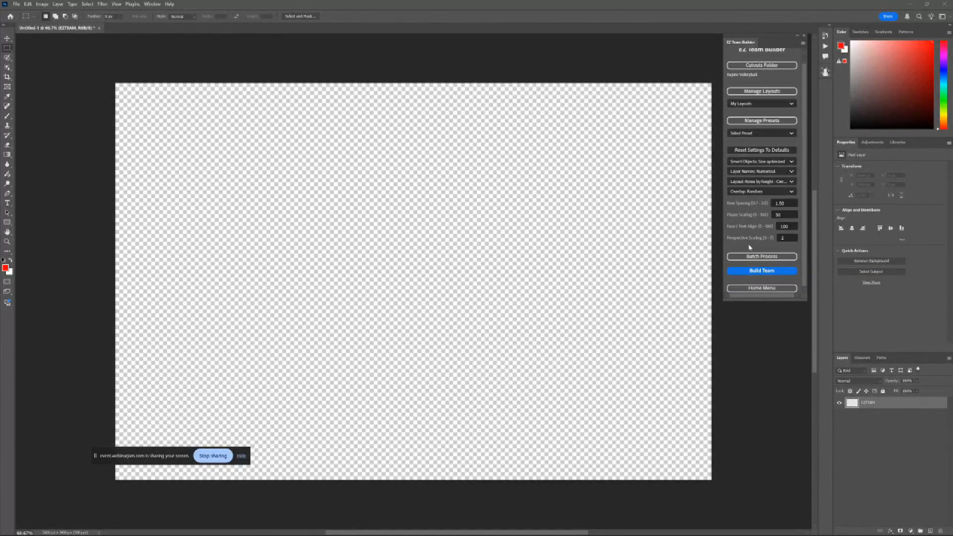
pyautogui.click(752, 256)
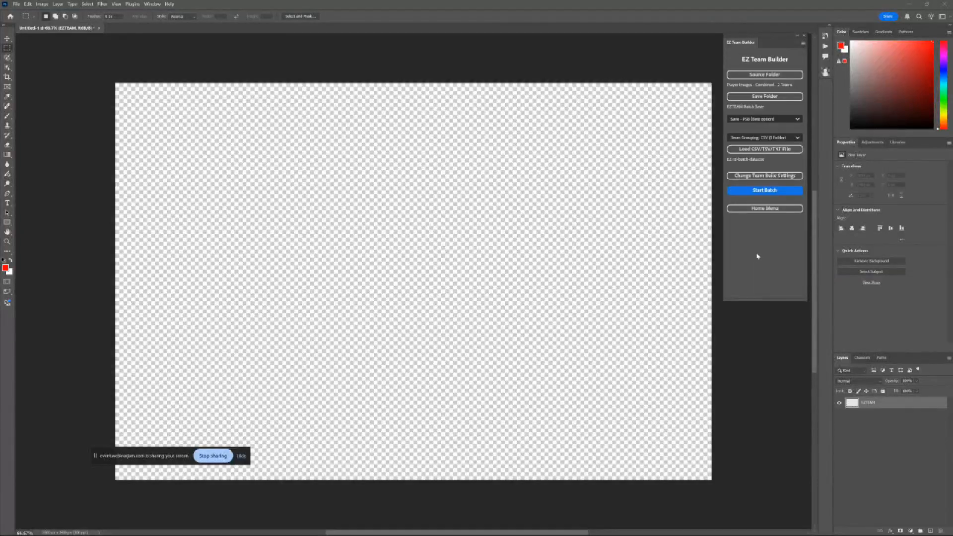
# Reopen the team build settings and set the cutouts folder to the boys' soccer folder within Player Images - Subfolders.
pyautogui.click(765, 177)
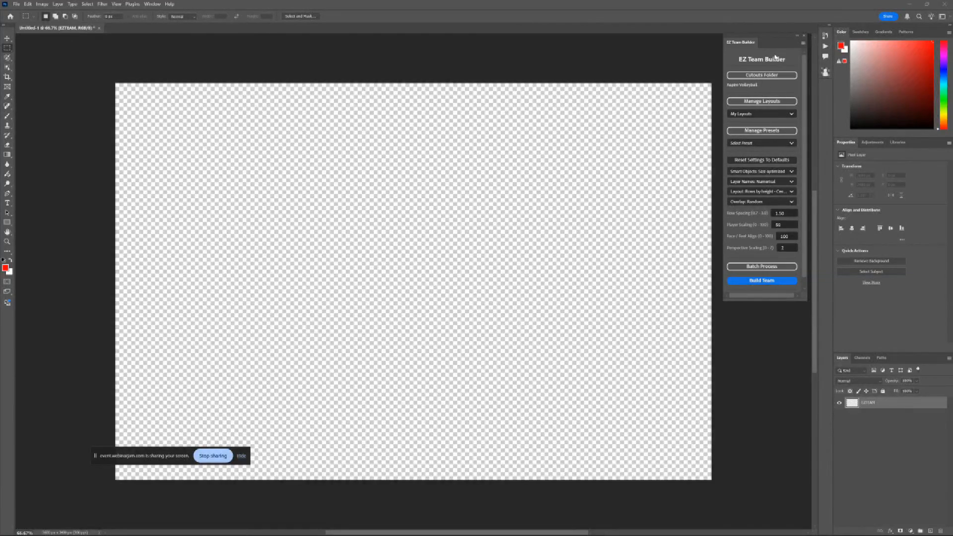
pyautogui.click(779, 76)
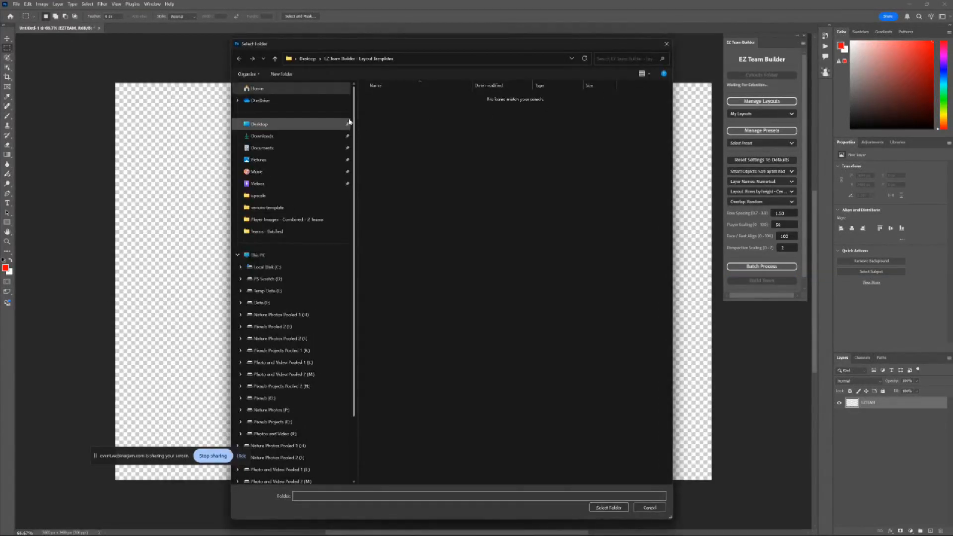
pyautogui.click(308, 60)
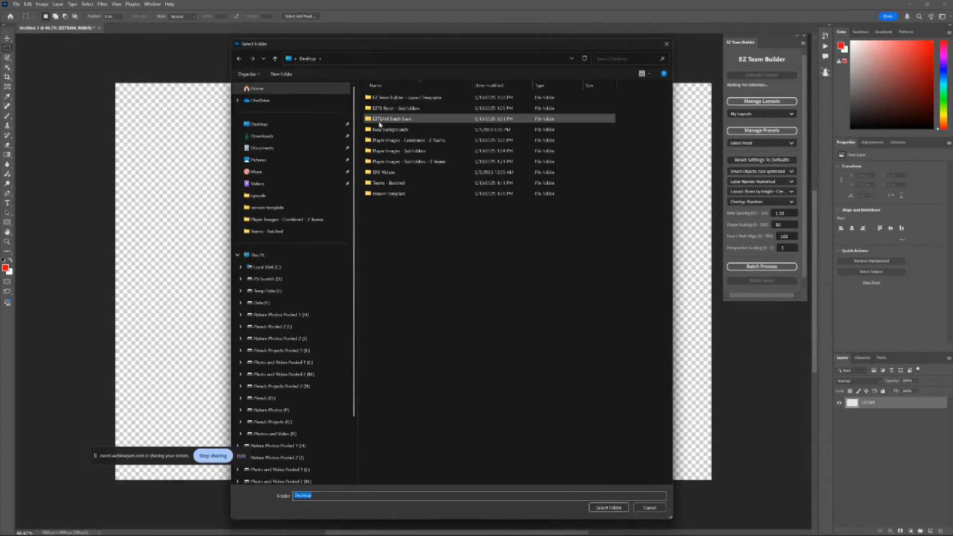
pyautogui.doubleClick(442, 151)
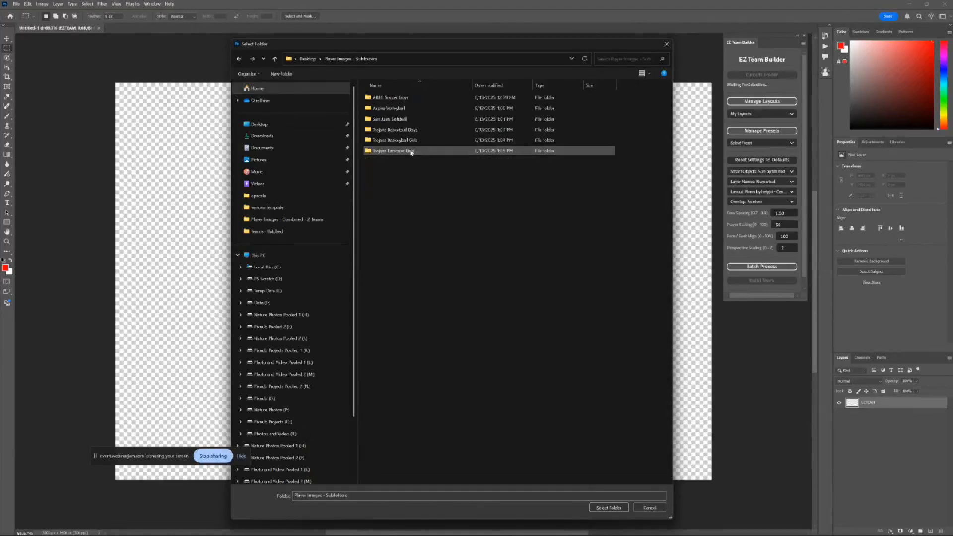
pyautogui.click(387, 100)
pyautogui.click(608, 507)
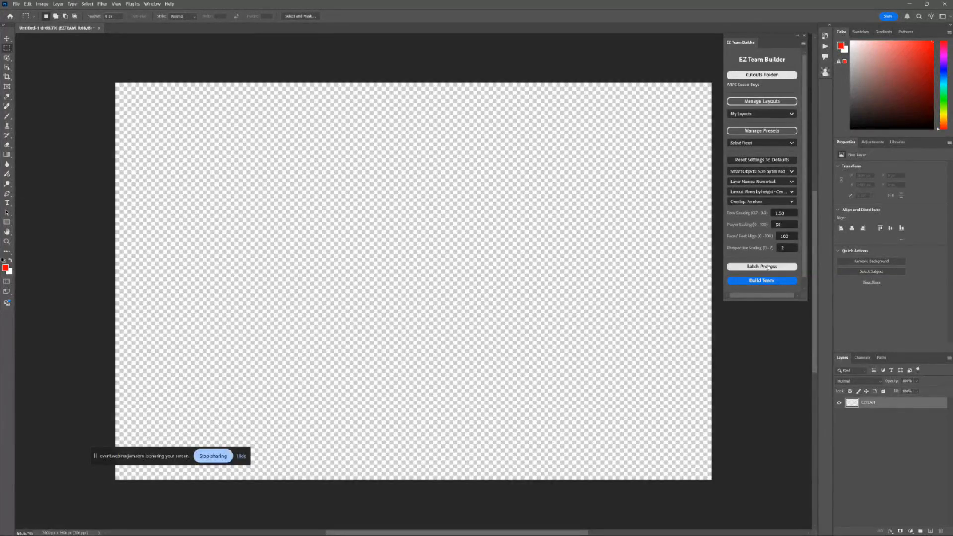
# Start building the team and inspect the players-per-row values for Row 1 and Row 2.
pyautogui.click(772, 282)
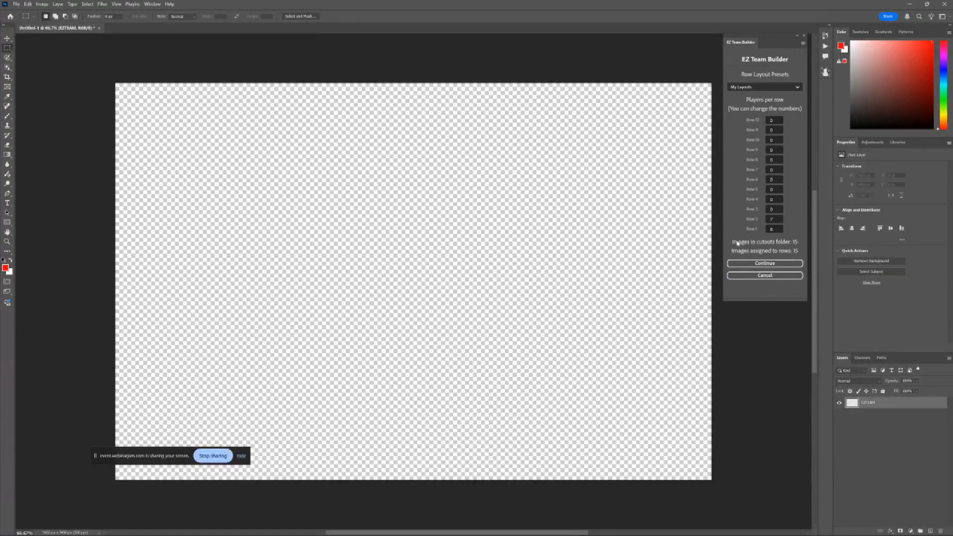
pyautogui.moveTo(777, 229); pyautogui.dragTo(767, 219)
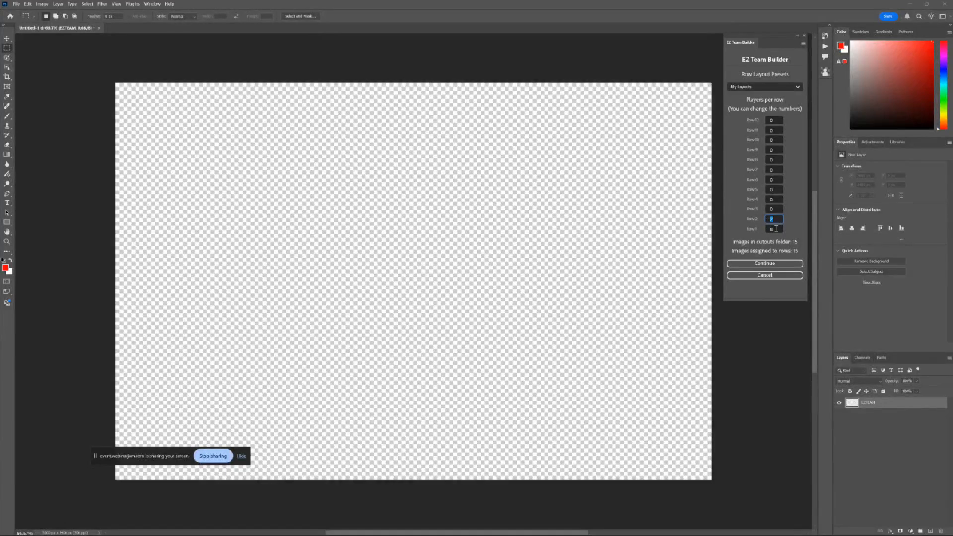
pyautogui.doubleClick(774, 219)
# Compare the Single Row Defaults and Multi Row Defaults layout presets, and switch back to My Layouts.
pyautogui.click(769, 88)
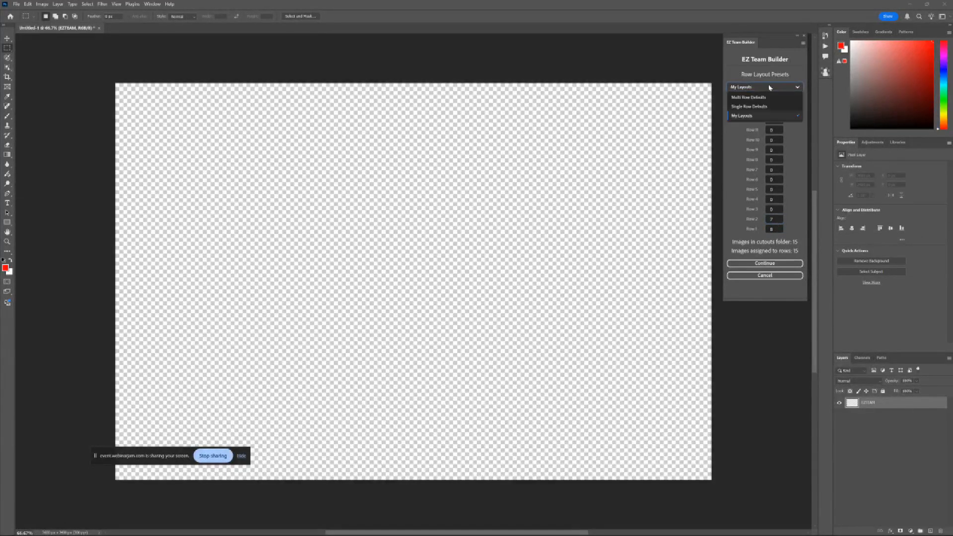
pyautogui.click(751, 106)
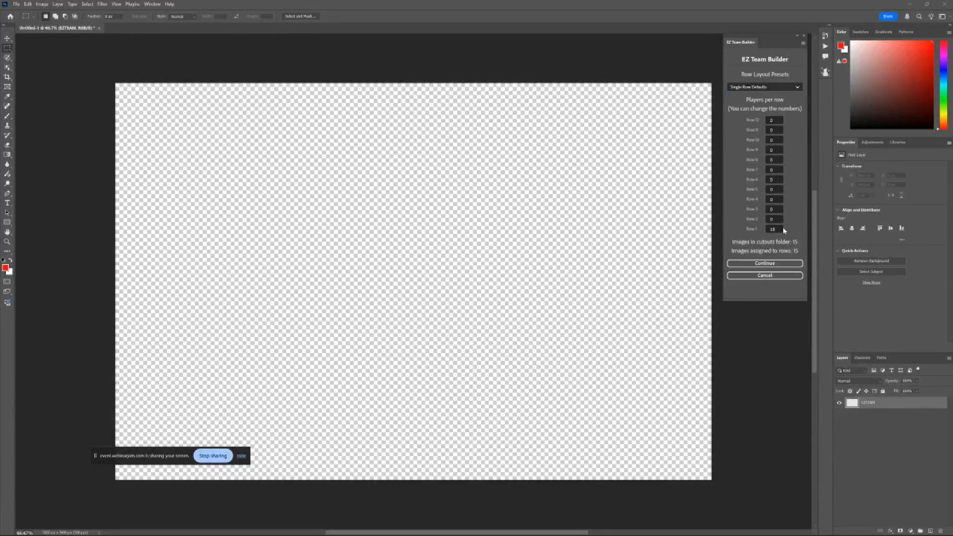
pyautogui.click(759, 87)
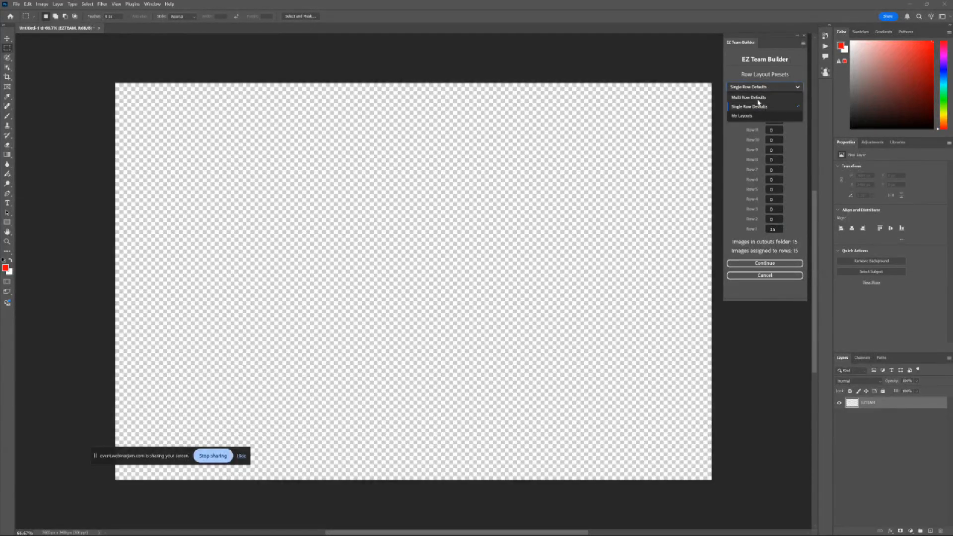
pyautogui.click(758, 98)
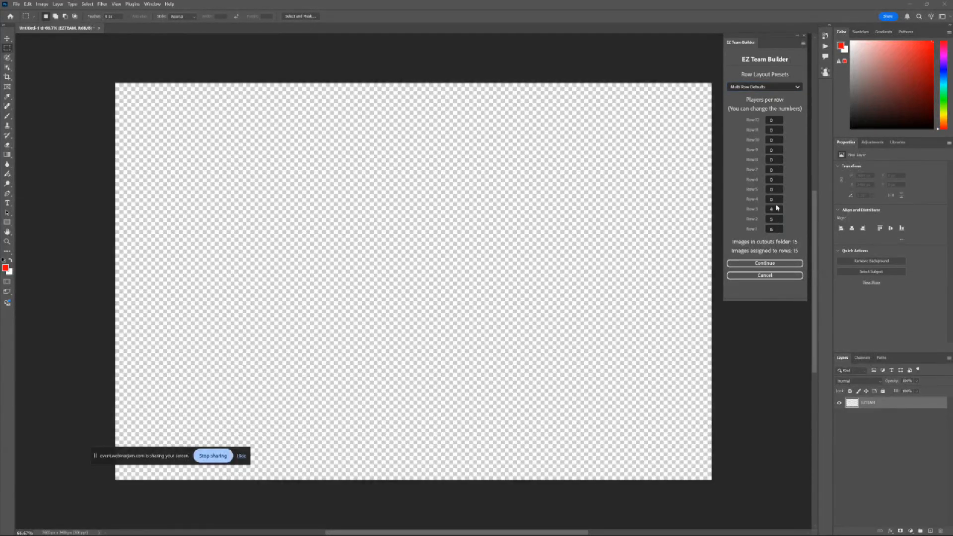
pyautogui.click(764, 86)
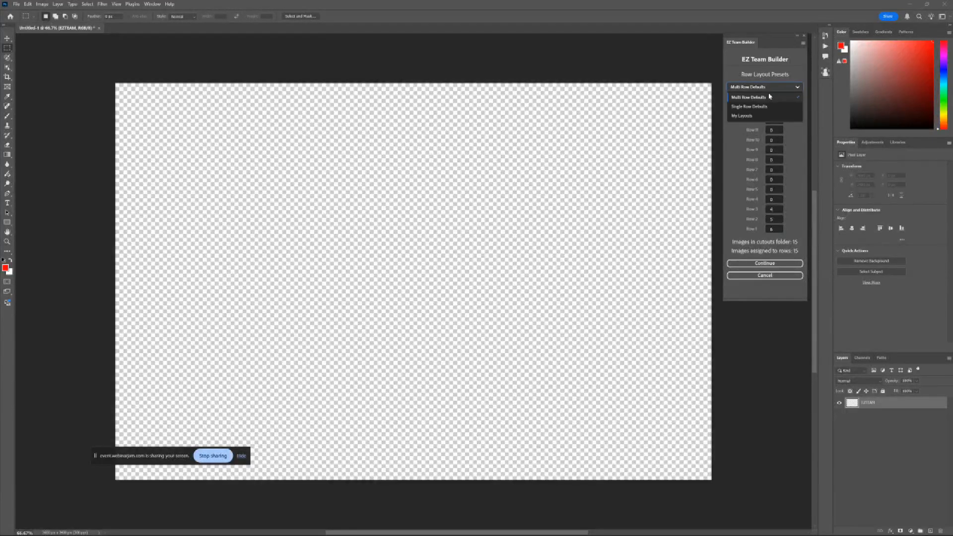
pyautogui.click(749, 116)
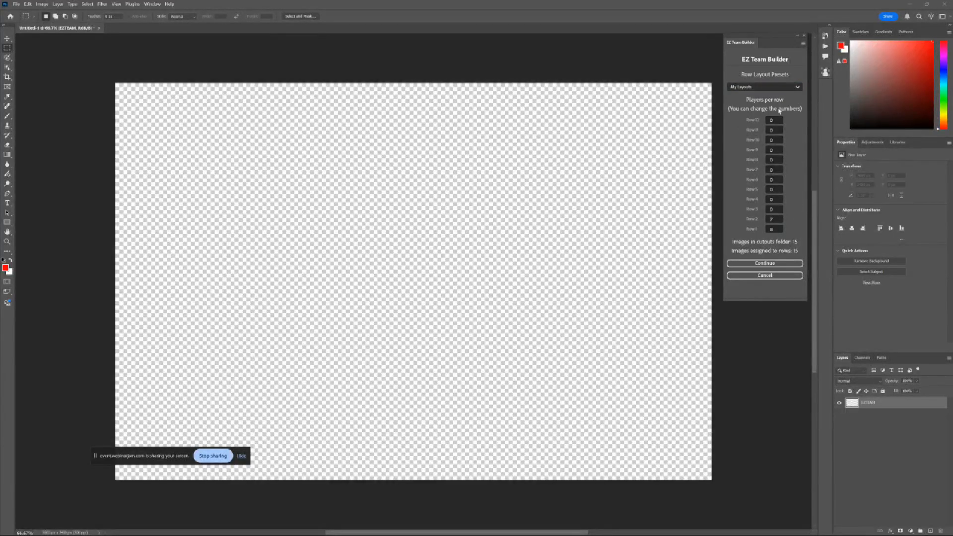
# Build the team with the My Layouts row layout and dismiss the completion notice.
pyautogui.click(771, 265)
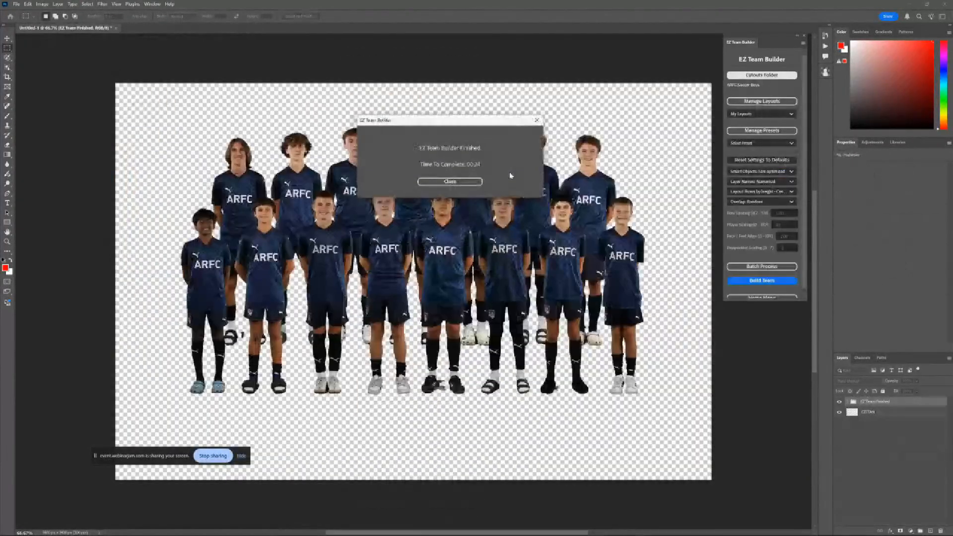
pyautogui.click(450, 182)
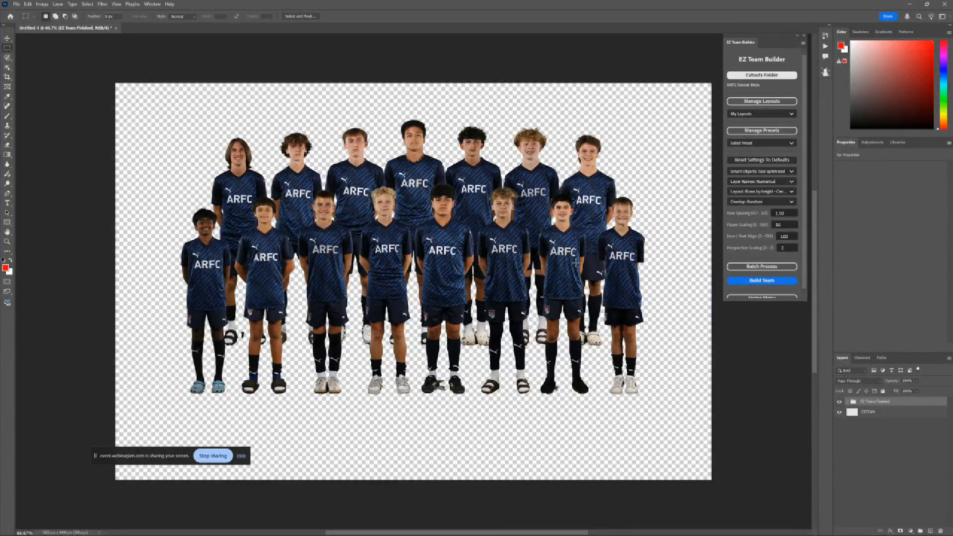
# Open the venom-mm-ezteam template from the venom template folder on the Desktop.
pyautogui.click(17, 4)
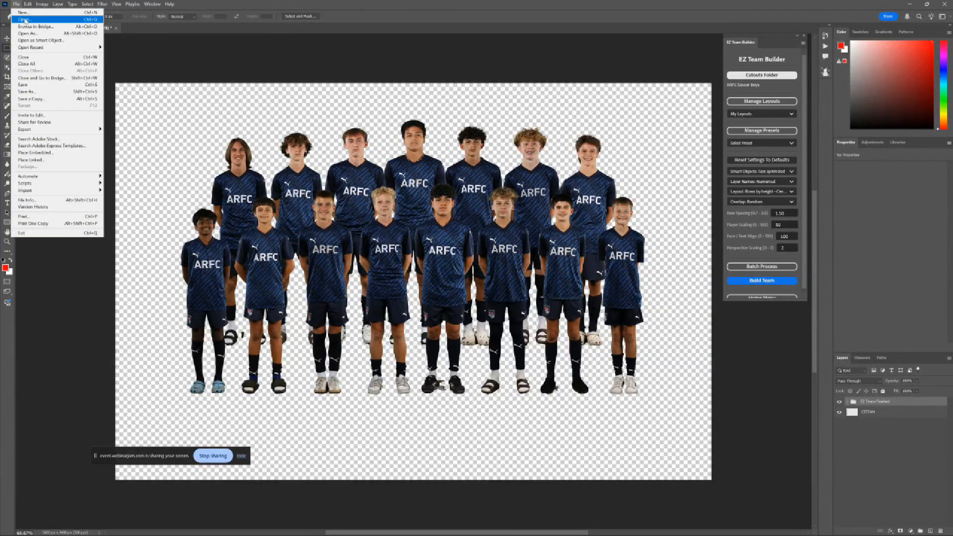
pyautogui.click(24, 20)
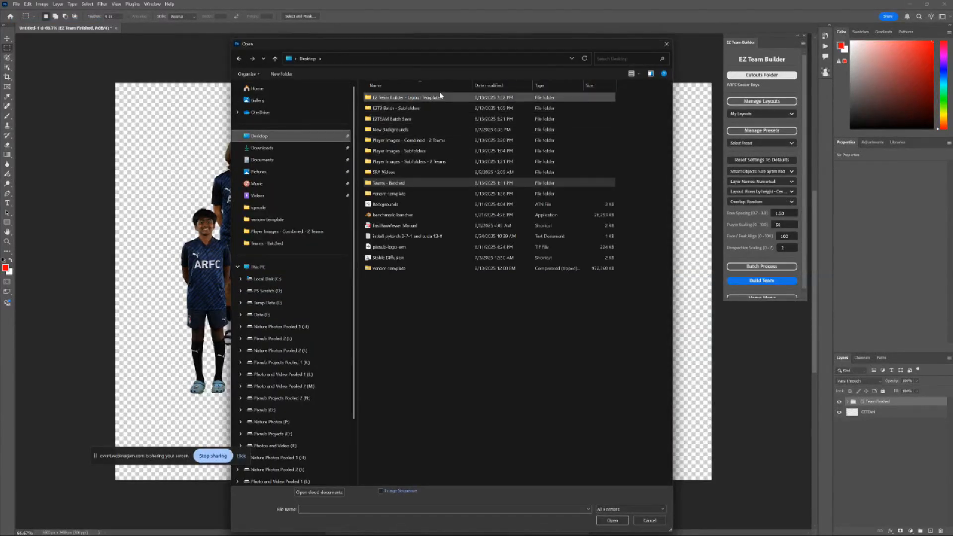
pyautogui.doubleClick(395, 194)
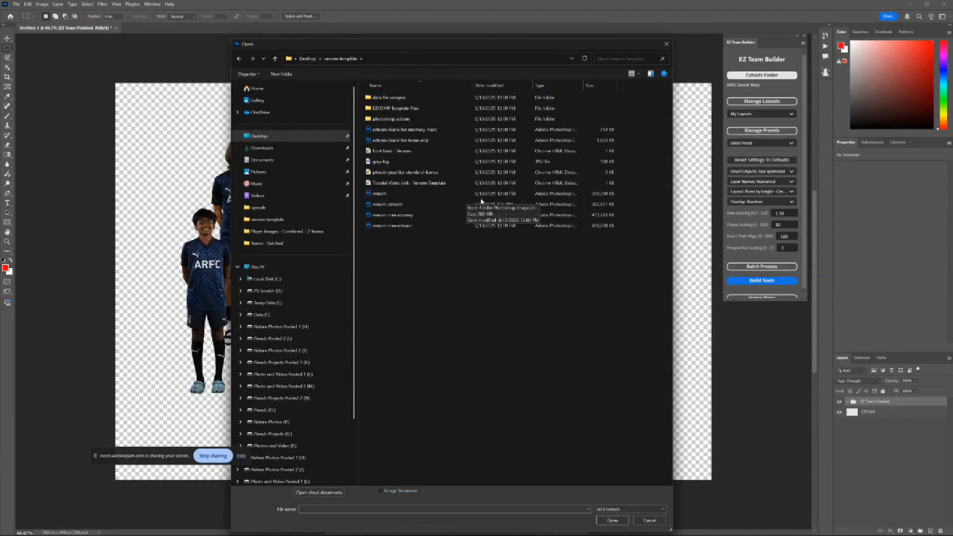
pyautogui.doubleClick(416, 226)
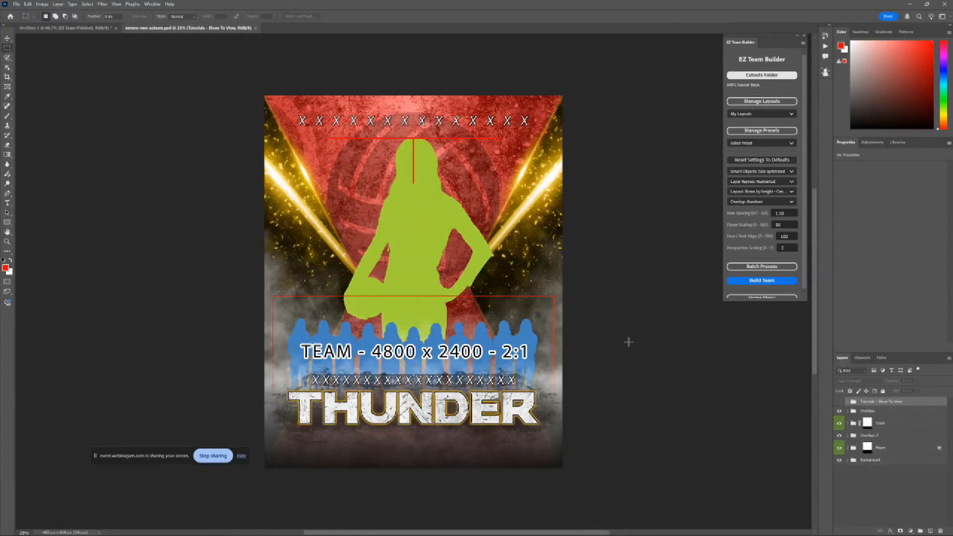
pyautogui.scroll(-3, 627, 342)
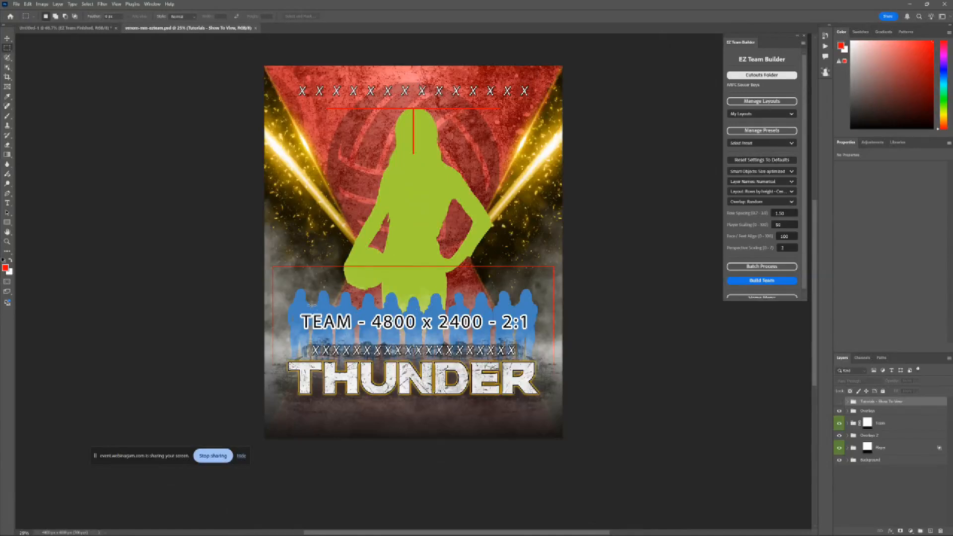
# Open the SPA Team smart object in the Team group, check its image size in pixels, and close it.
pyautogui.click(848, 425)
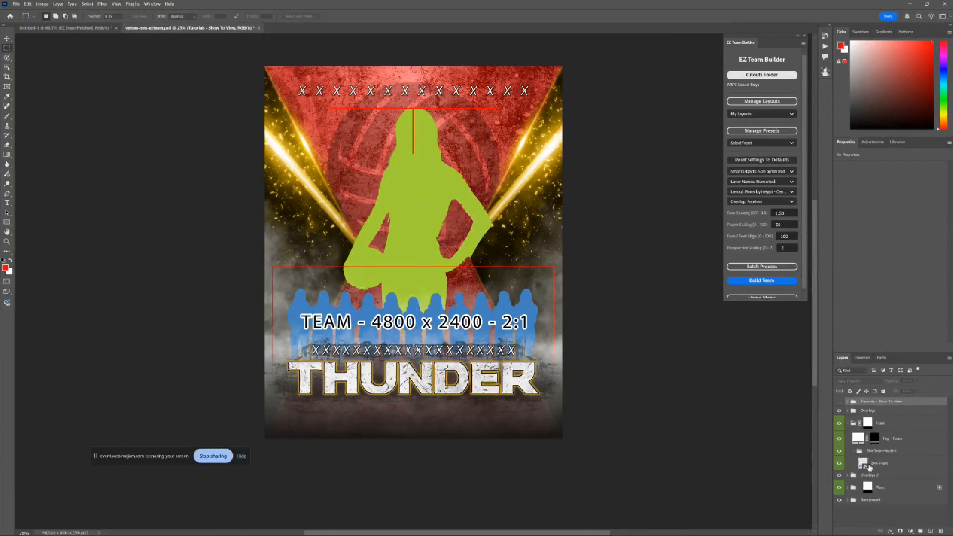
pyautogui.doubleClick(866, 467)
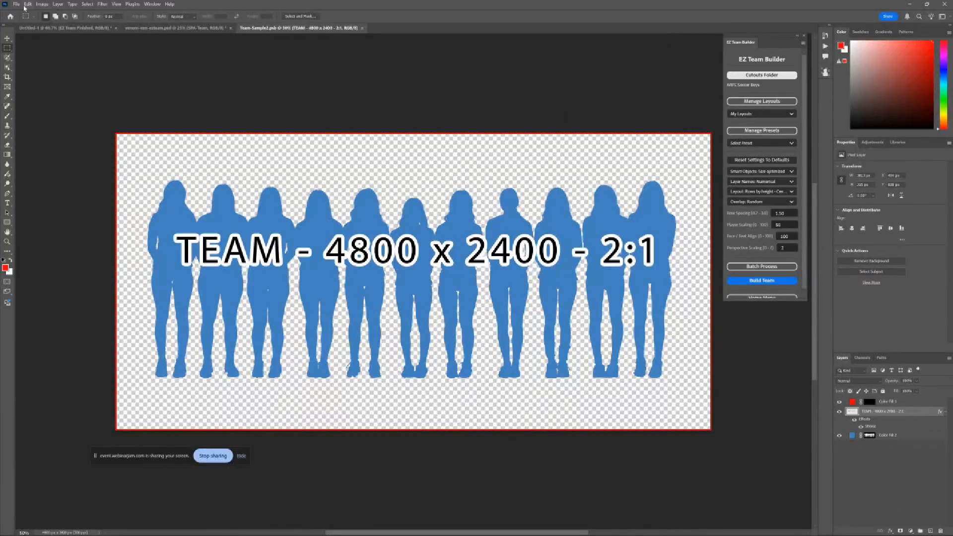
pyautogui.click(40, 4)
pyautogui.click(52, 56)
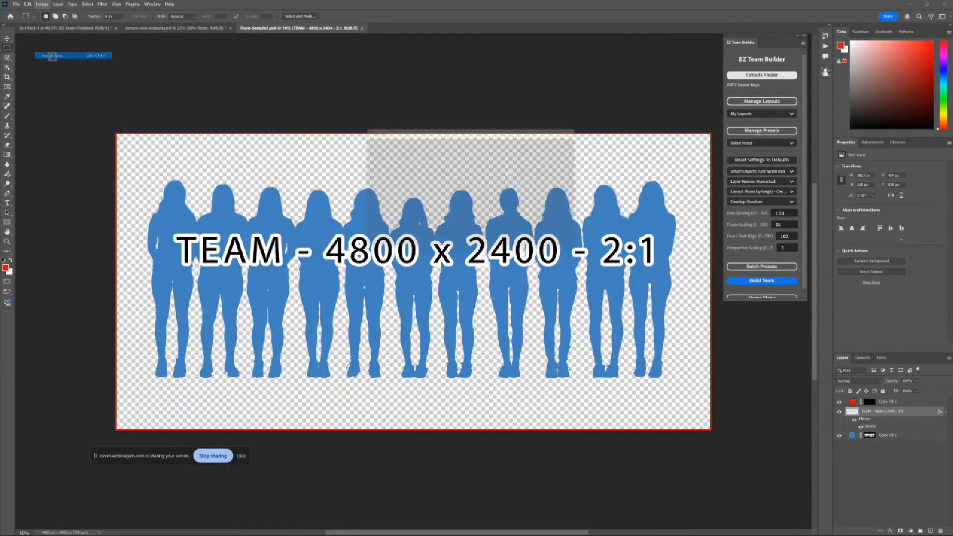
pyautogui.moveTo(529, 172); pyautogui.dragTo(508, 183)
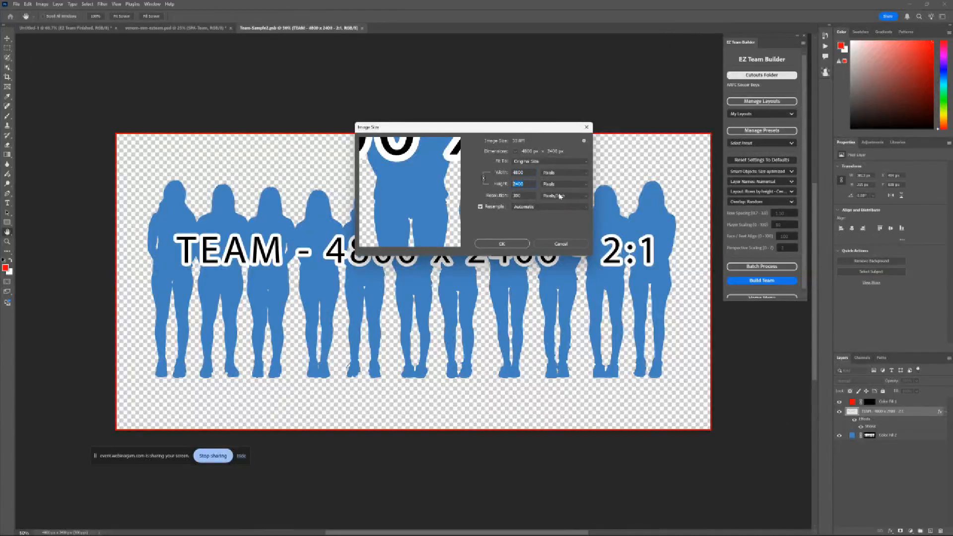
pyautogui.click(562, 244)
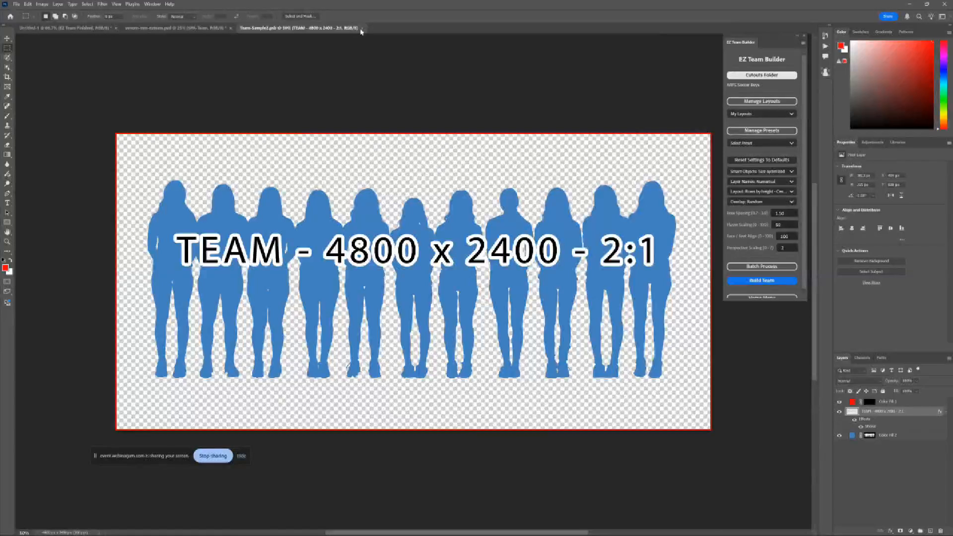
pyautogui.click(362, 28)
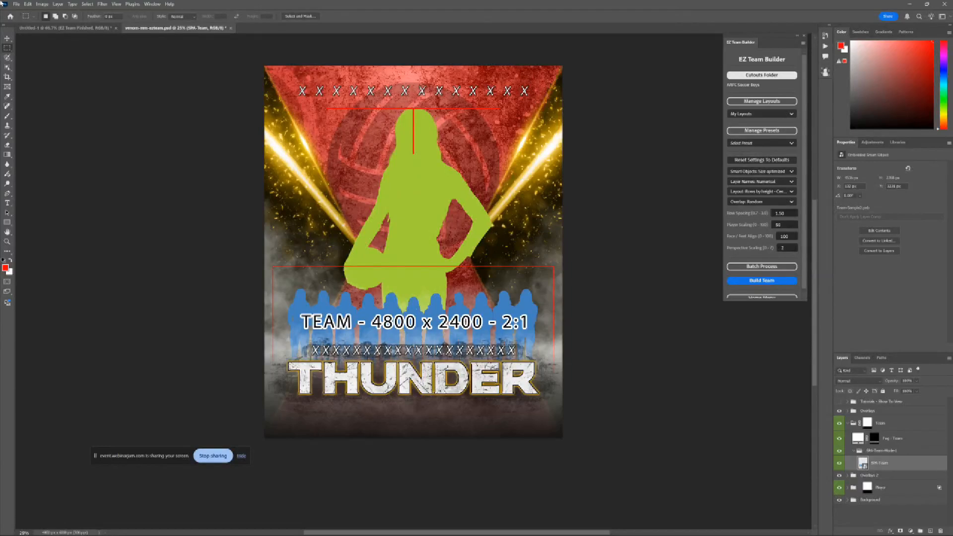
# Create a new blank document 4800 px wide and 2400 px high at 300 pixels/inch.
pyautogui.click(16, 4)
pyautogui.click(22, 12)
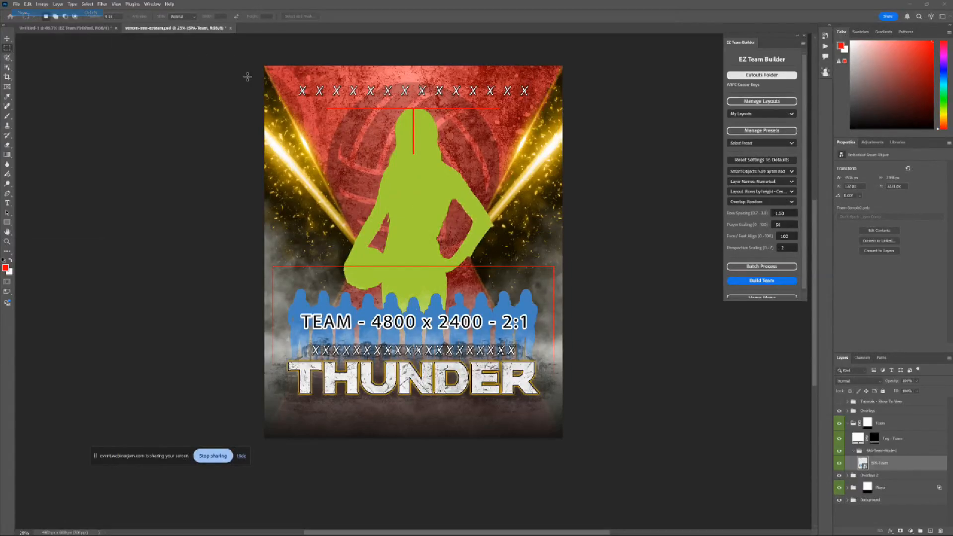
pyautogui.moveTo(496, 150); pyautogui.dragTo(263, 170)
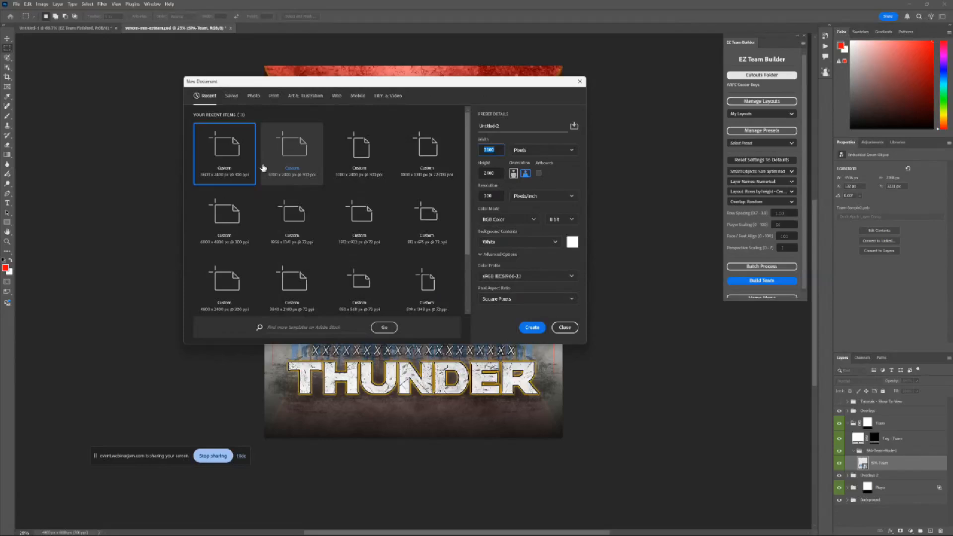
pyautogui.write('4800')
pyautogui.click(496, 196)
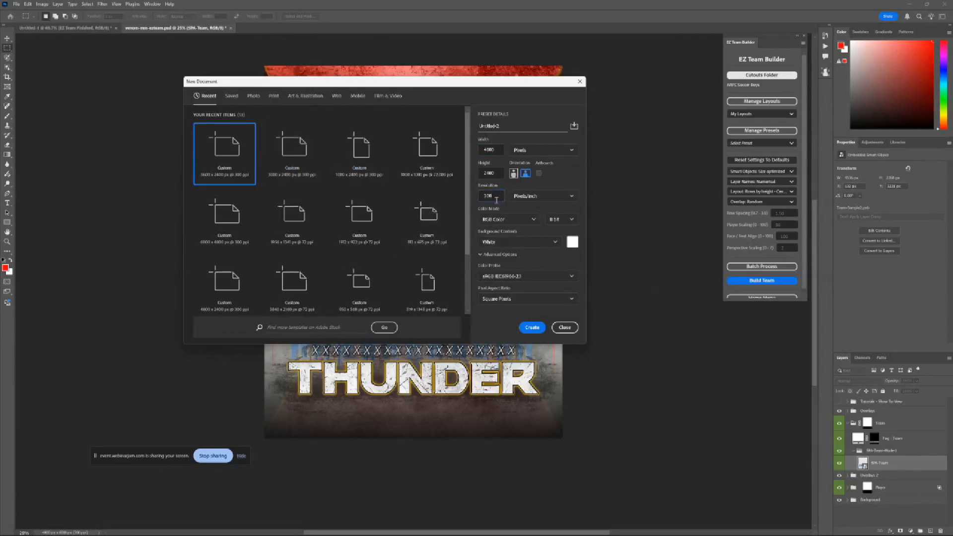
pyautogui.click(531, 327)
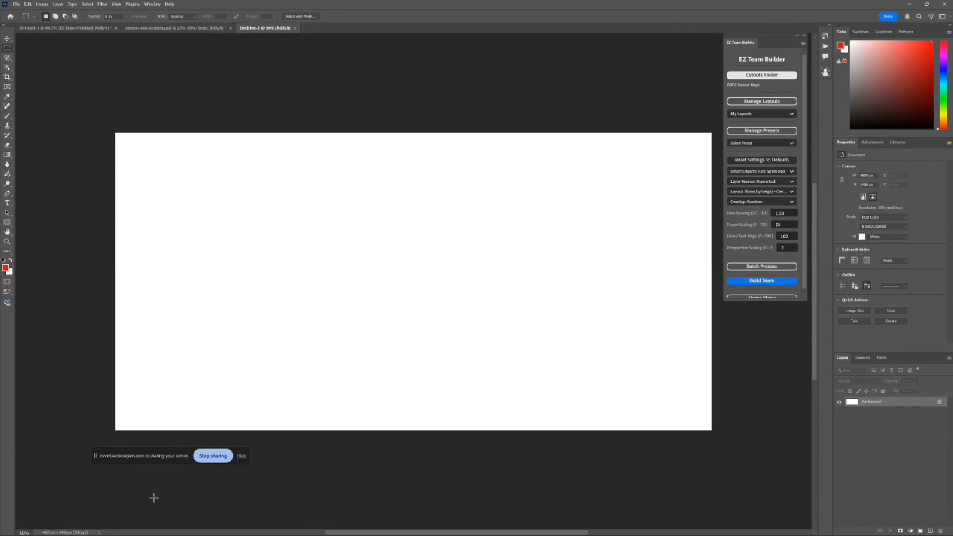
pyautogui.click(51, 29)
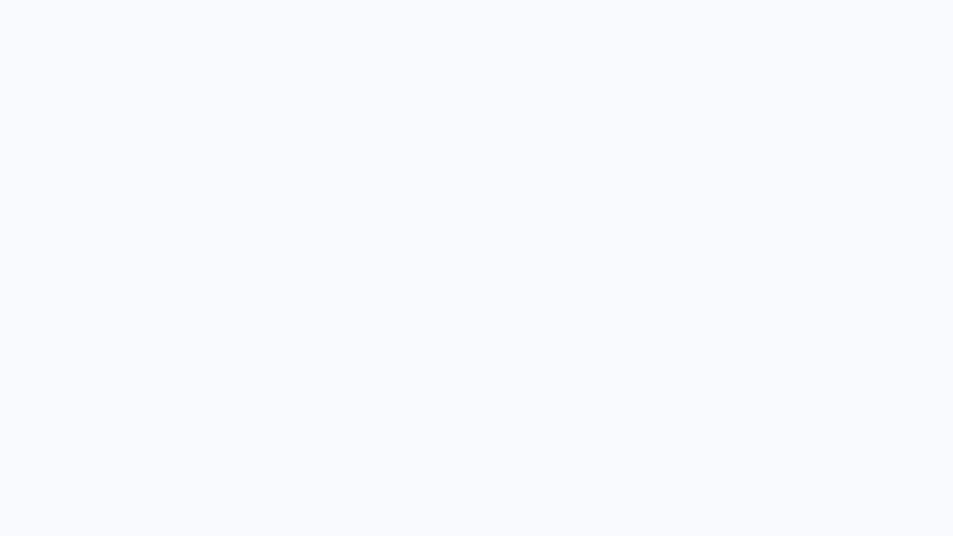
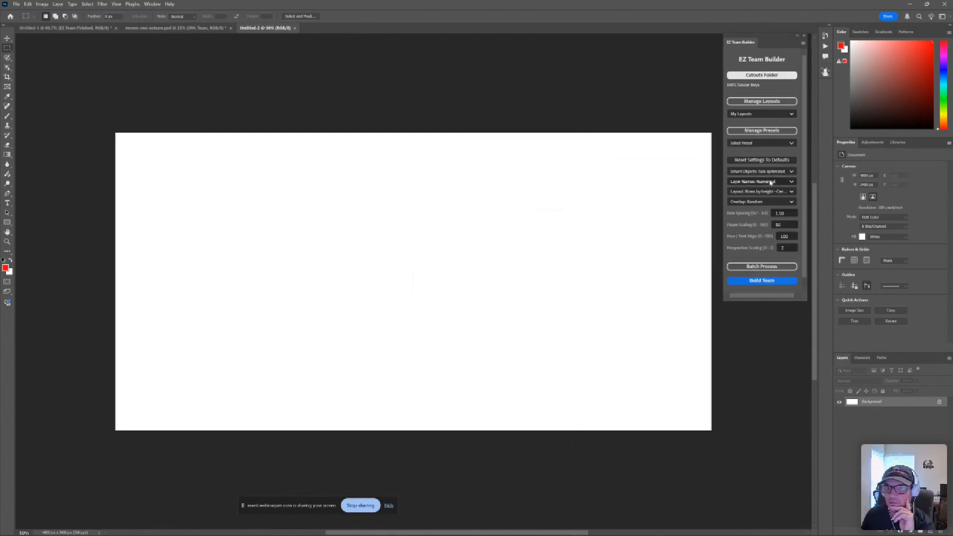
pyautogui.click(777, 197)
pyautogui.click(775, 197)
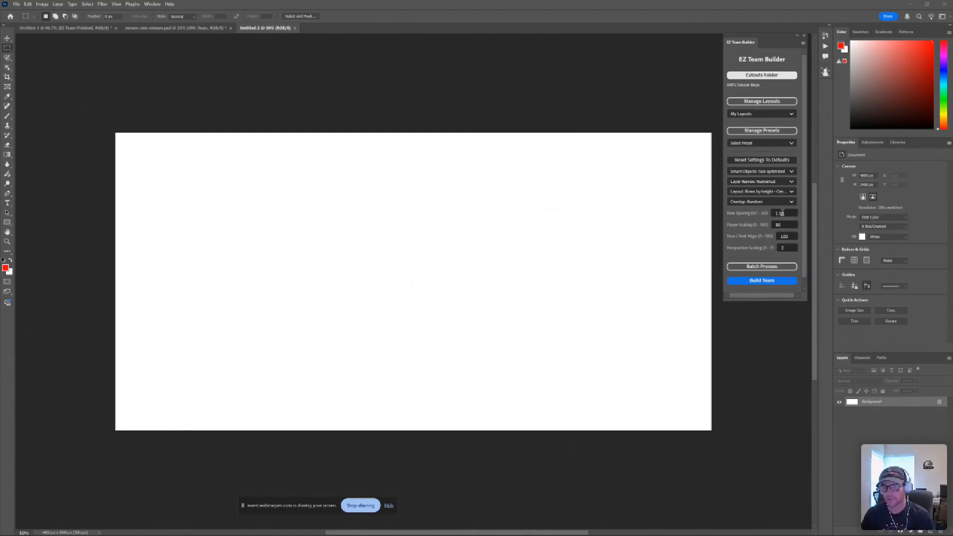
pyautogui.moveTo(783, 213); pyautogui.dragTo(775, 214)
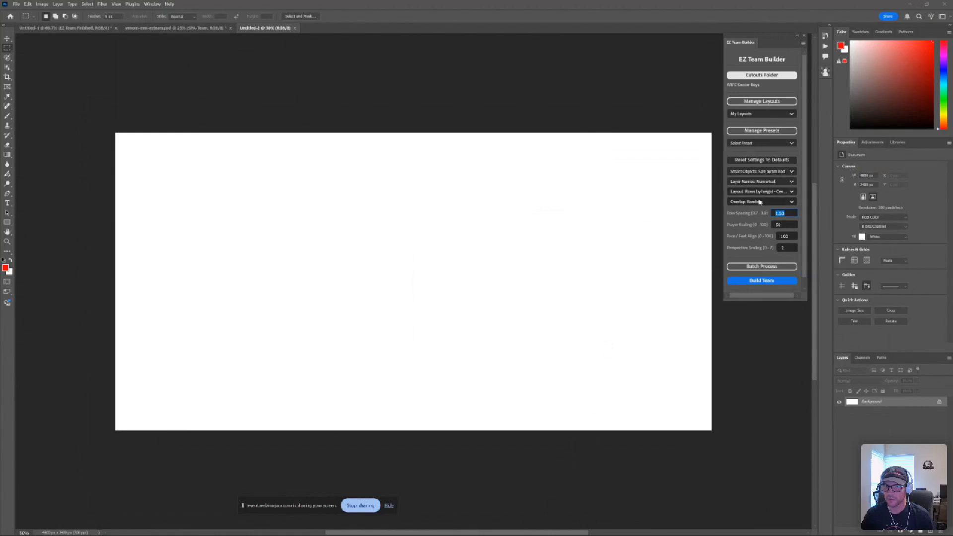
pyautogui.moveTo(779, 225); pyautogui.dragTo(771, 225)
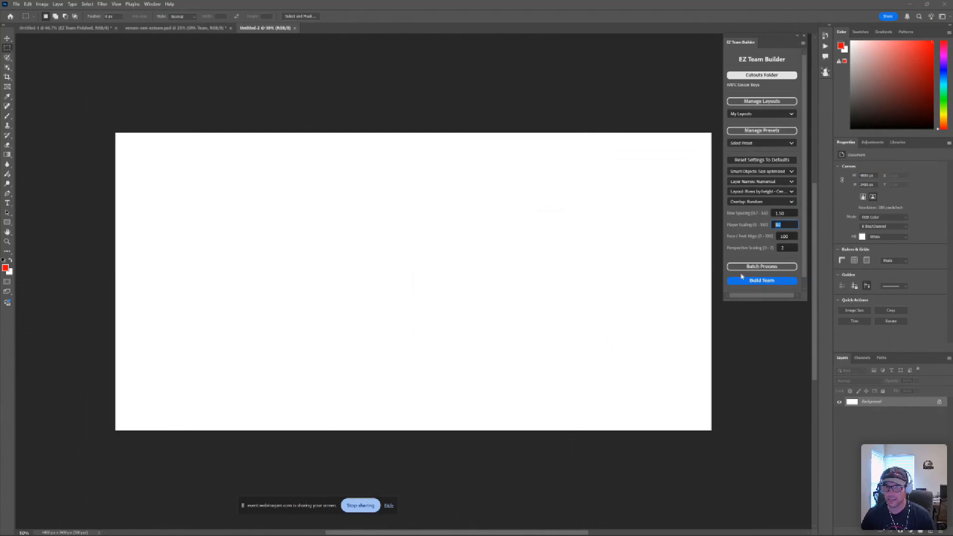
# Convert the new document's background into a layer named EZTEAM and try to build the team in it.
pyautogui.click(753, 284)
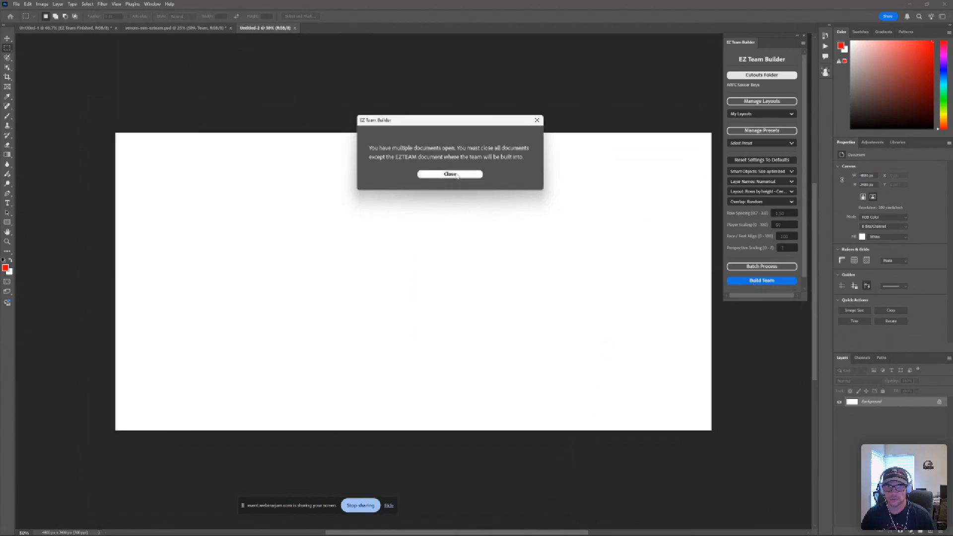
pyautogui.click(422, 174)
pyautogui.doubleClick(864, 401)
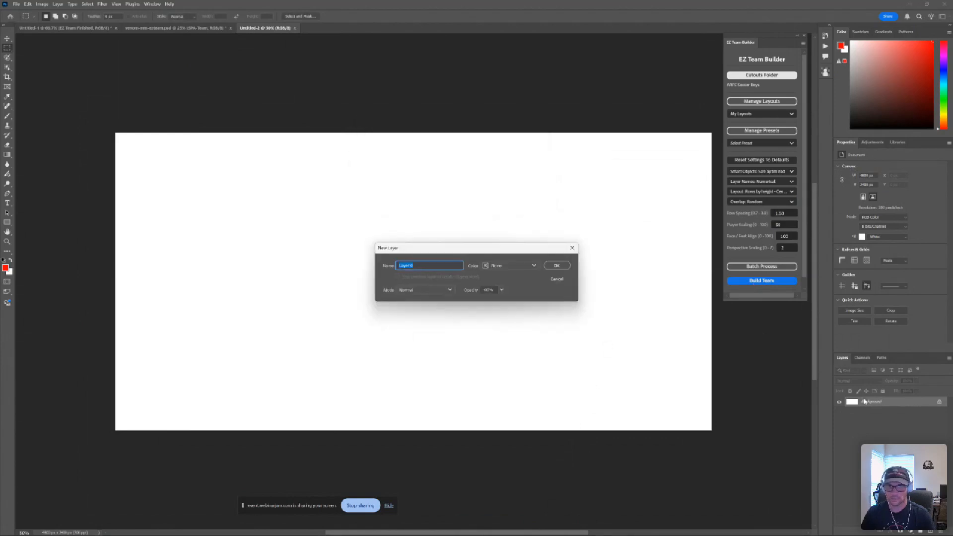
pyautogui.write('t')
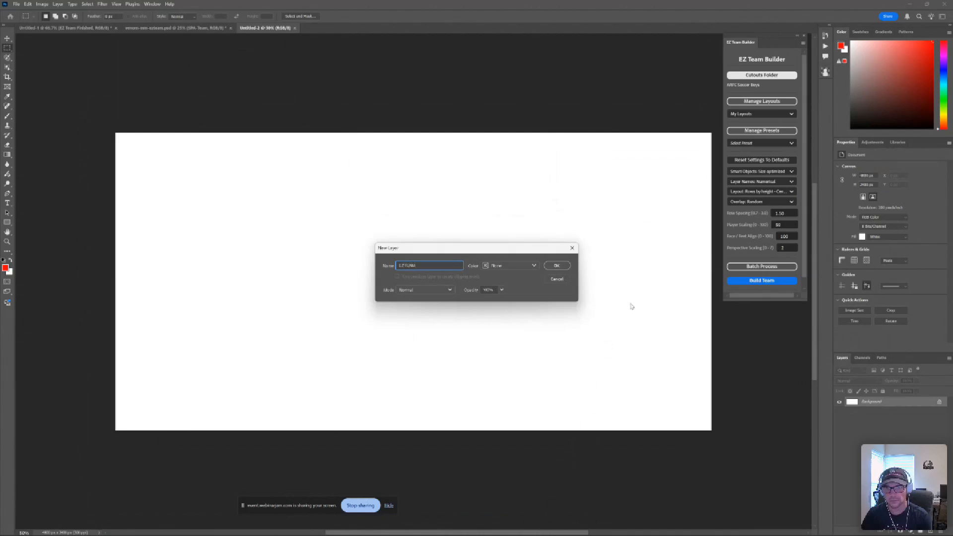
pyautogui.click(557, 266)
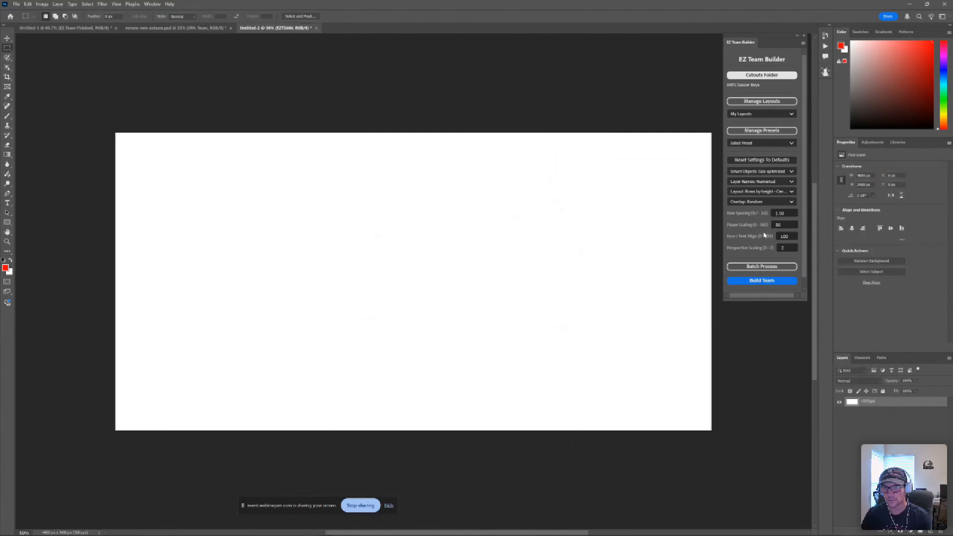
pyautogui.click(761, 281)
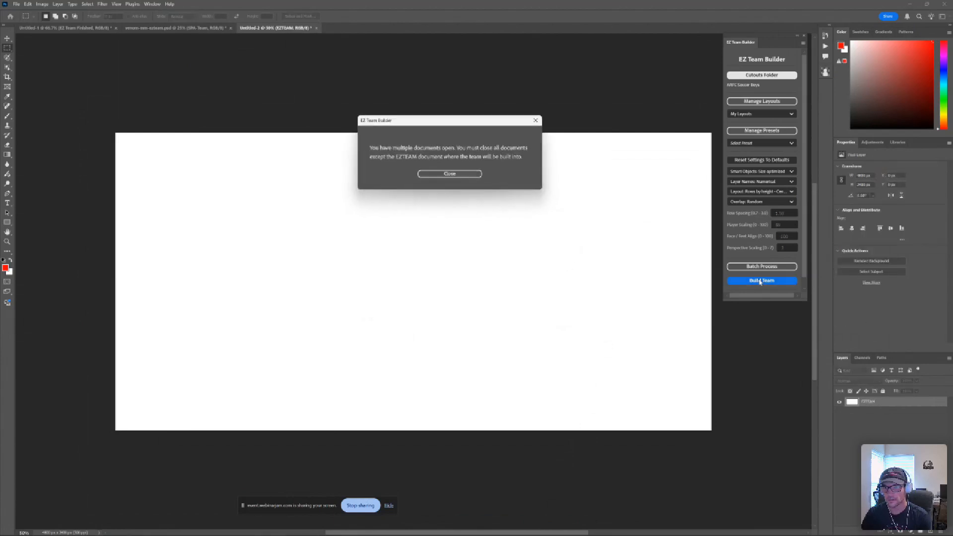
pyautogui.click(434, 174)
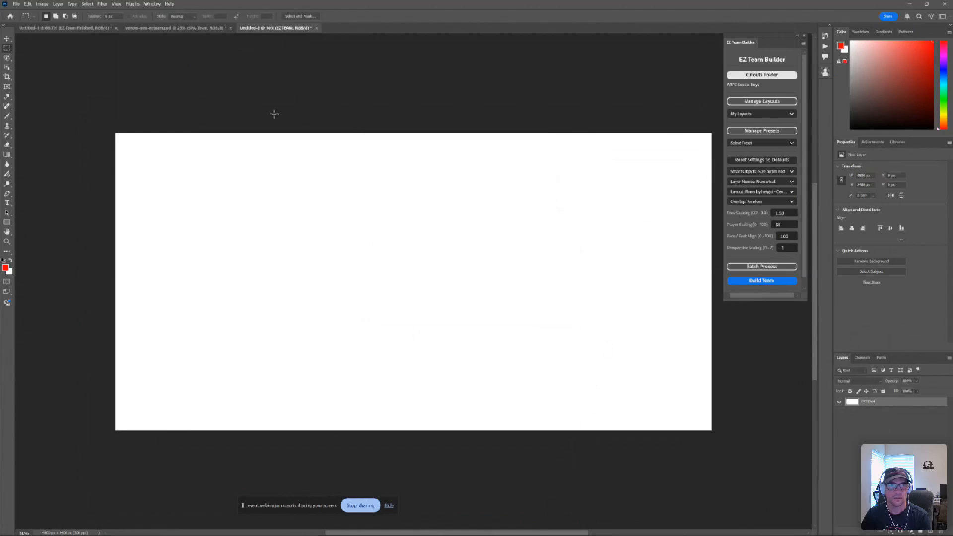
# Close the venom template and the blank 4800 px wide document without saving, keeping only the built team document open.
pyautogui.click(231, 29)
pyautogui.click(500, 205)
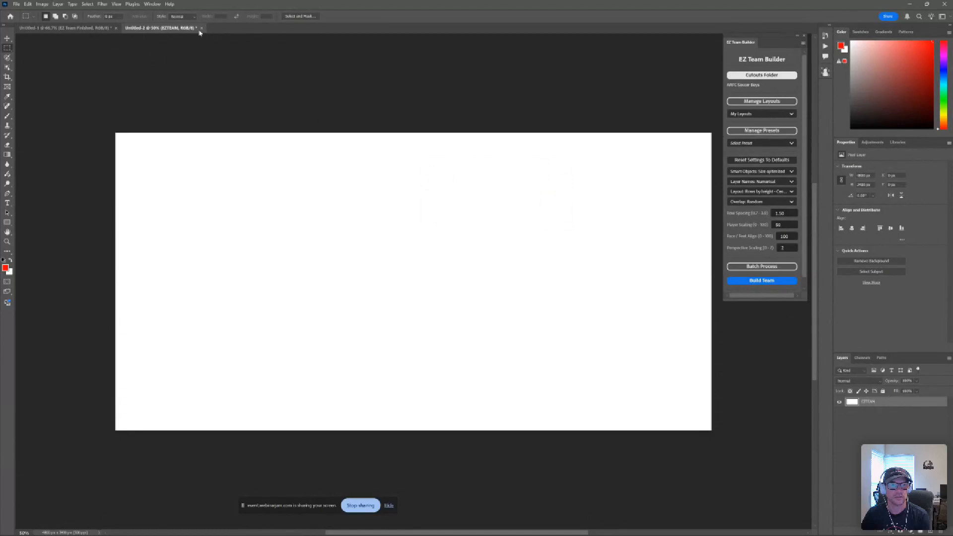
pyautogui.click(37, 26)
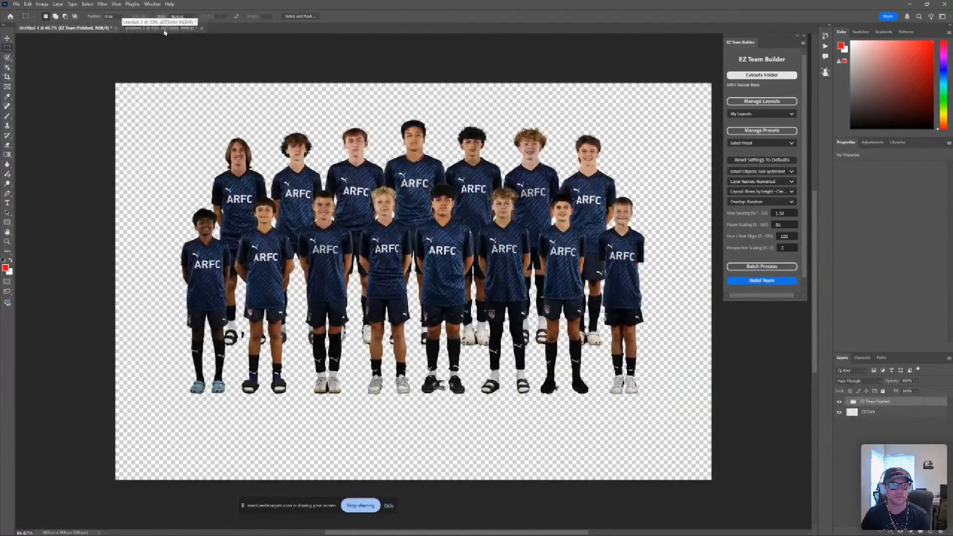
pyautogui.click(201, 29)
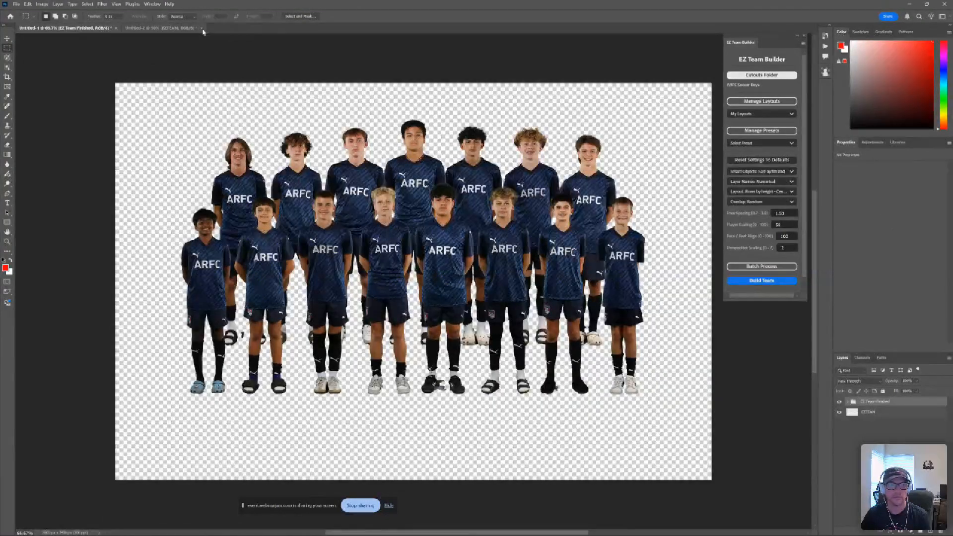
pyautogui.click(498, 202)
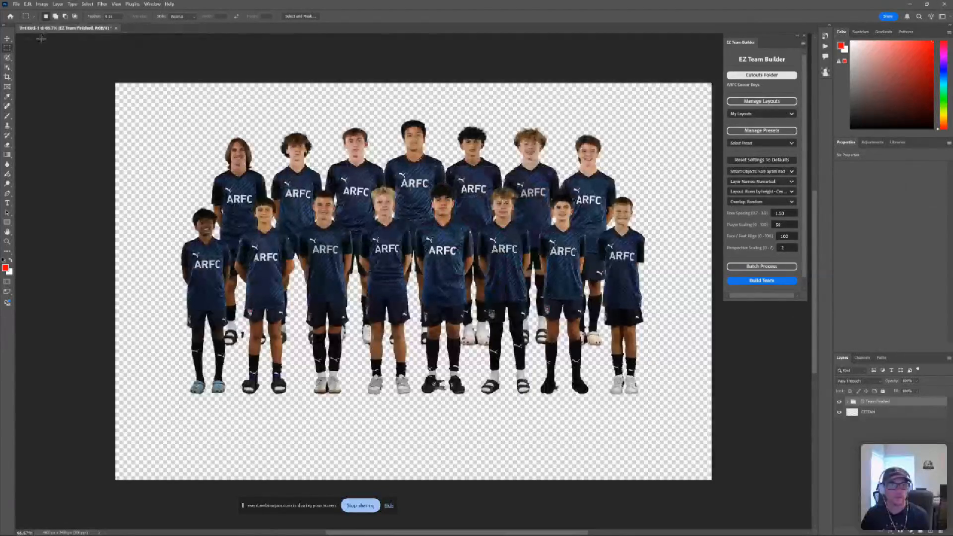
# Start another team build and assign 9 players to Row 2 and 6 players to Row 1.
pyautogui.click(761, 281)
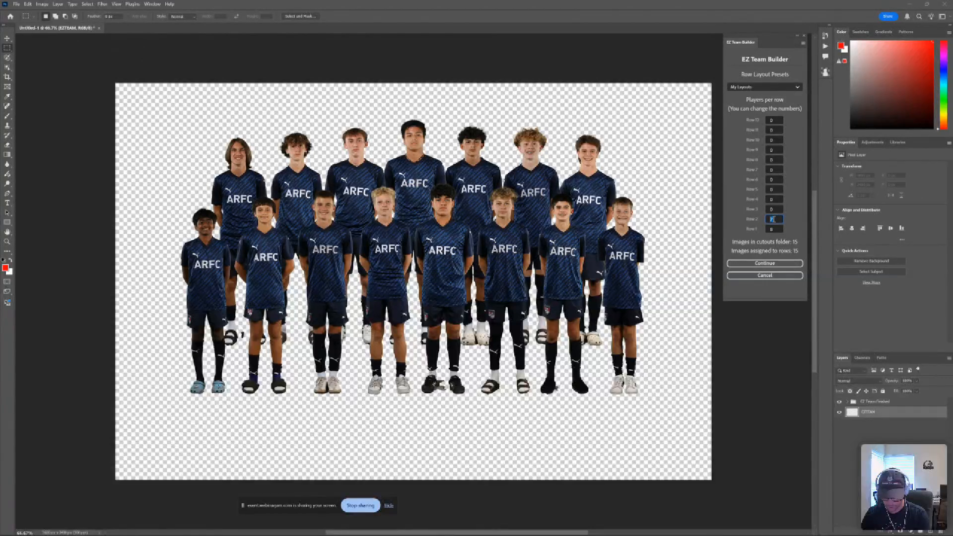
pyautogui.write('9')
pyautogui.click(769, 229)
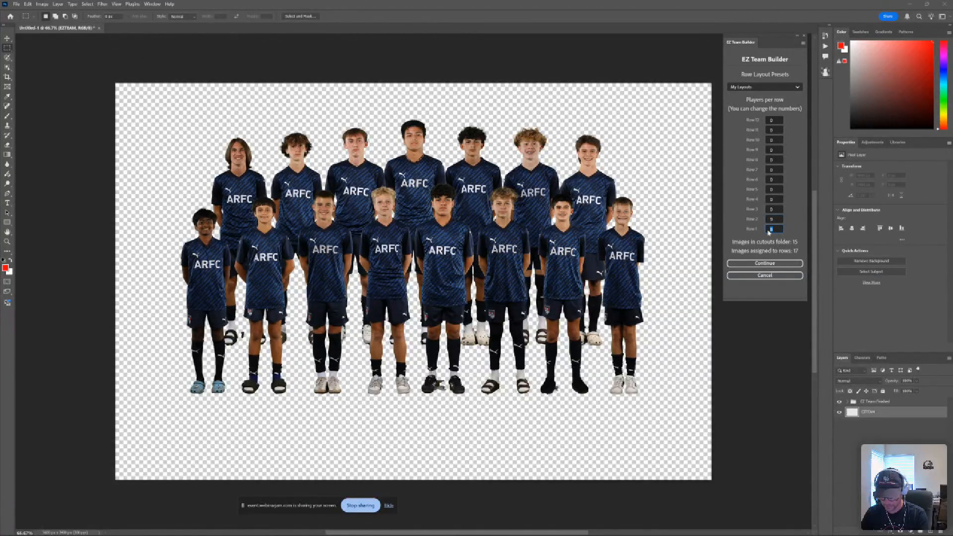
pyautogui.write('6')
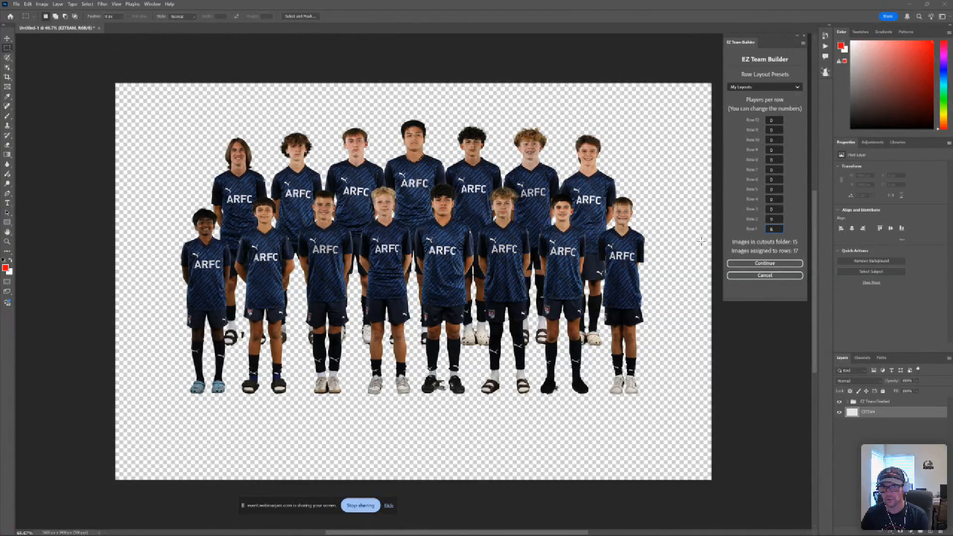
# Move the Row 2 players down in the document and place the Row 1 group beneath Row 2 in the layer stack.
pyautogui.click(847, 402)
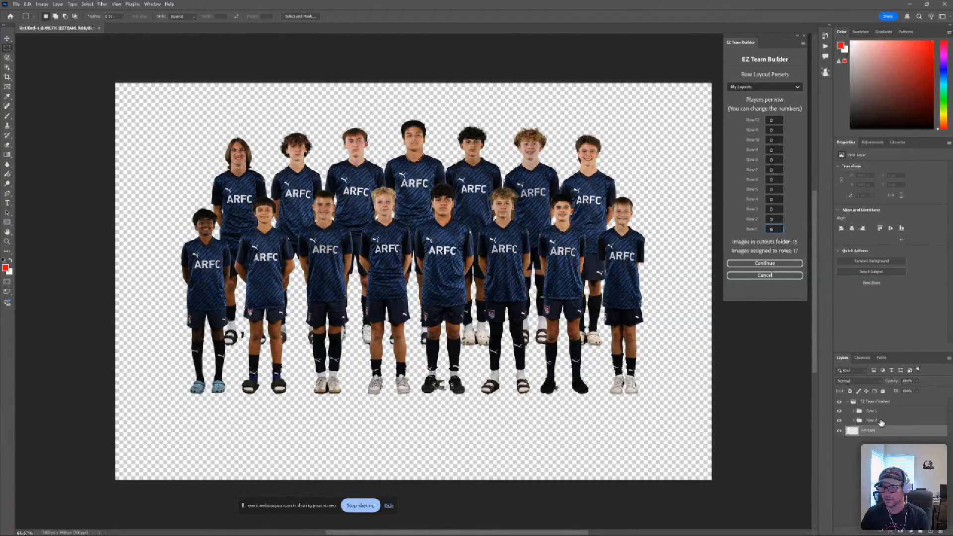
pyautogui.click(869, 421)
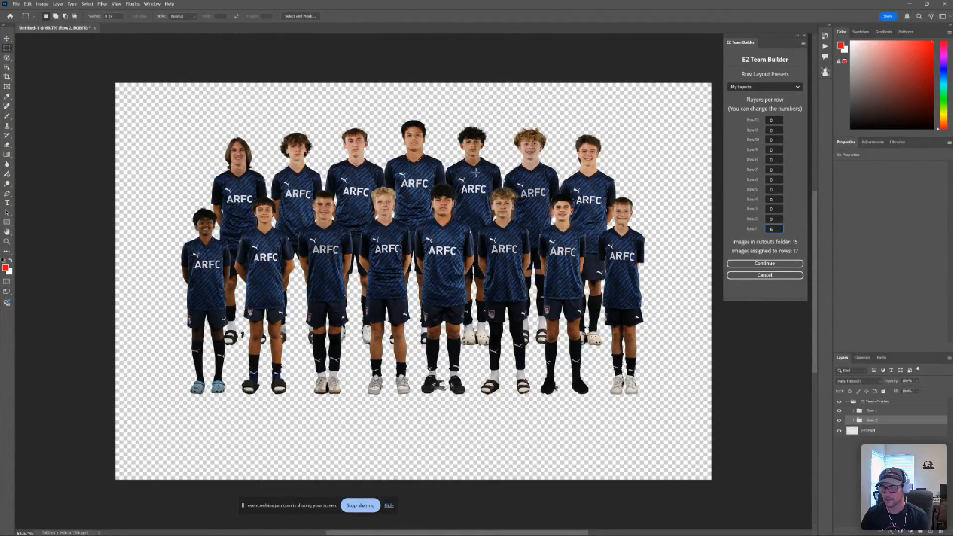
pyautogui.click(7, 39)
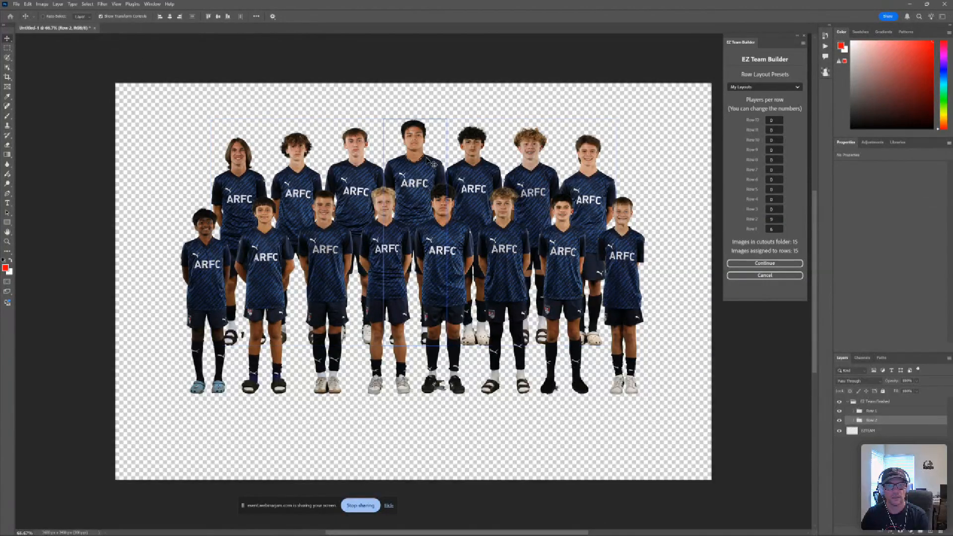
pyautogui.moveTo(428, 160); pyautogui.dragTo(431, 271)
pyautogui.click(888, 412)
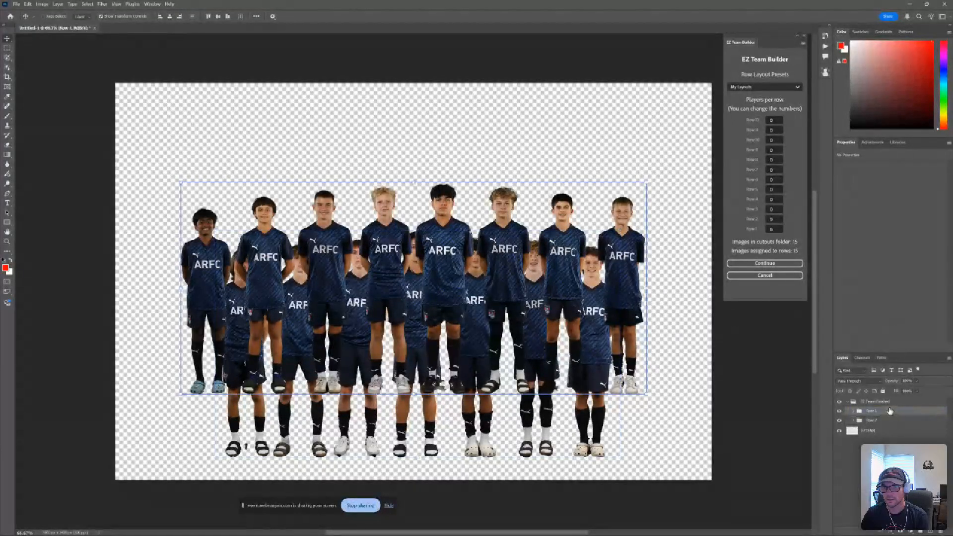
pyautogui.moveTo(890, 415); pyautogui.dragTo(889, 429)
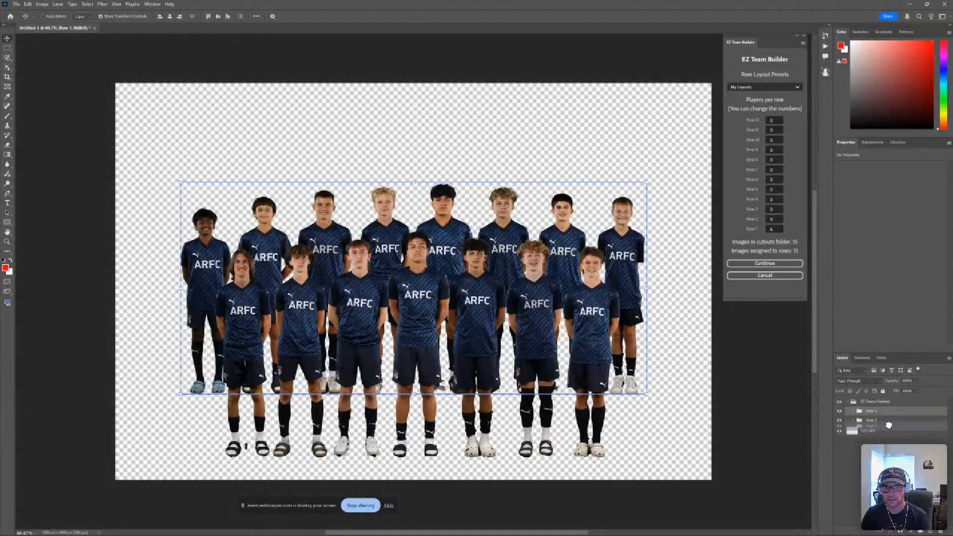
# Select the whole EZ Team Finished group and reposition both rows together near the canvas centre.
pyautogui.click(907, 402)
pyautogui.moveTo(416, 205); pyautogui.dragTo(410, 145)
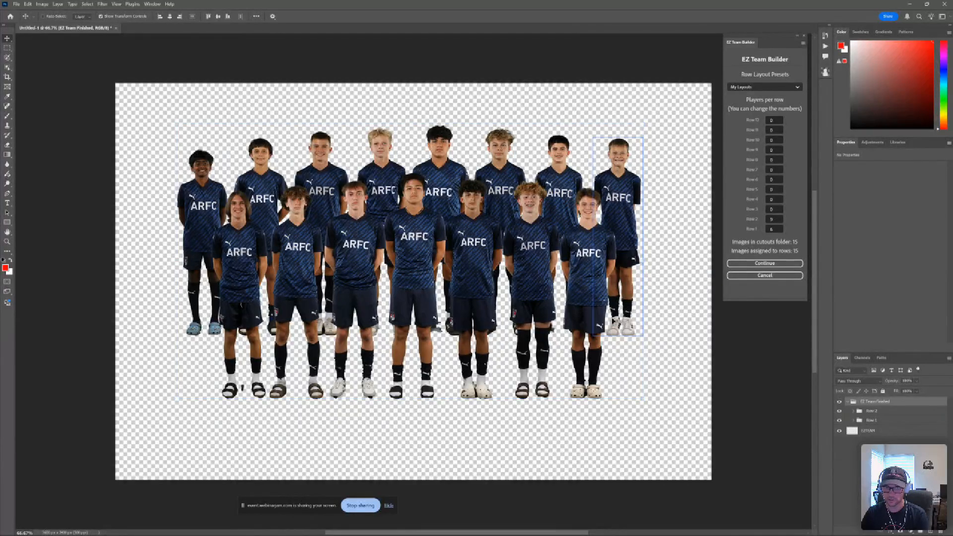
pyautogui.moveTo(476, 165); pyautogui.dragTo(472, 168)
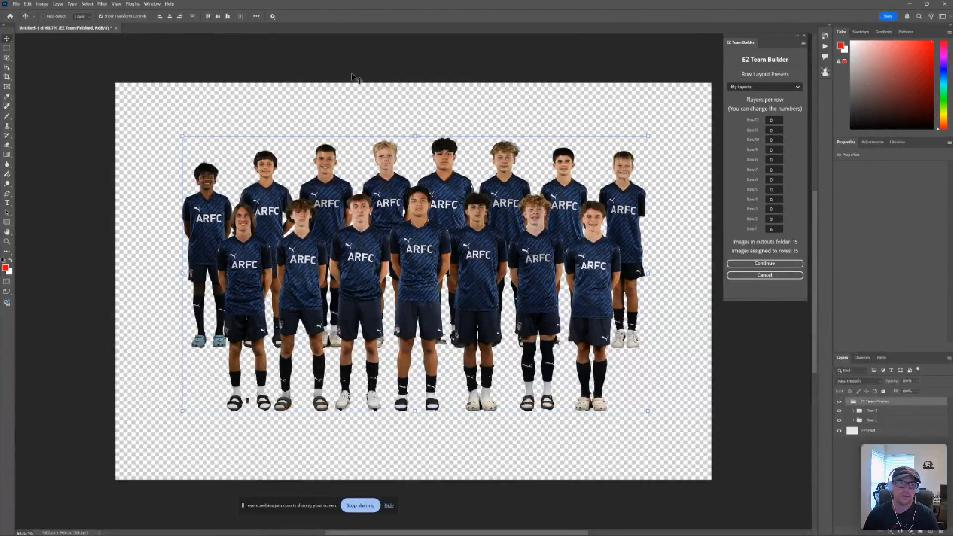
# Close the team document without saving and cancel the pending row layout.
pyautogui.click(116, 29)
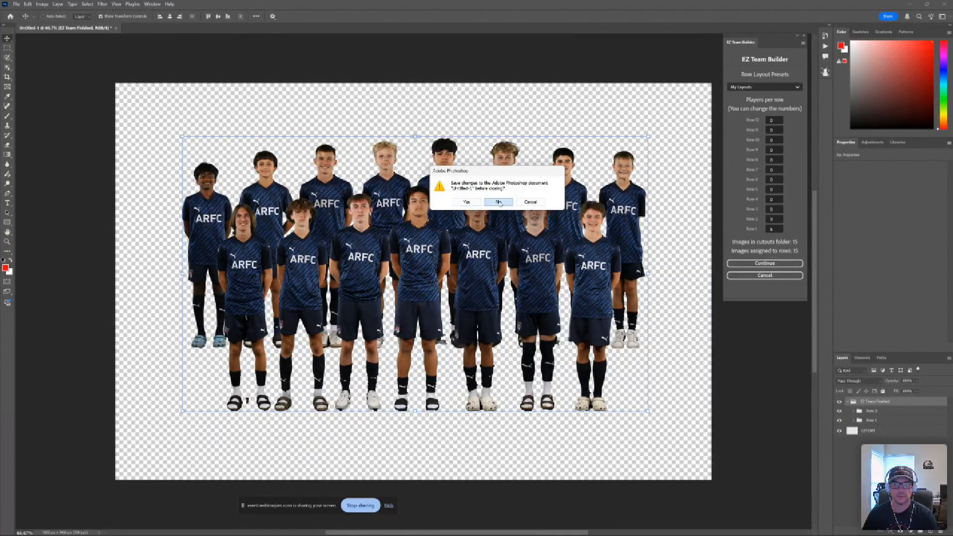
pyautogui.click(499, 202)
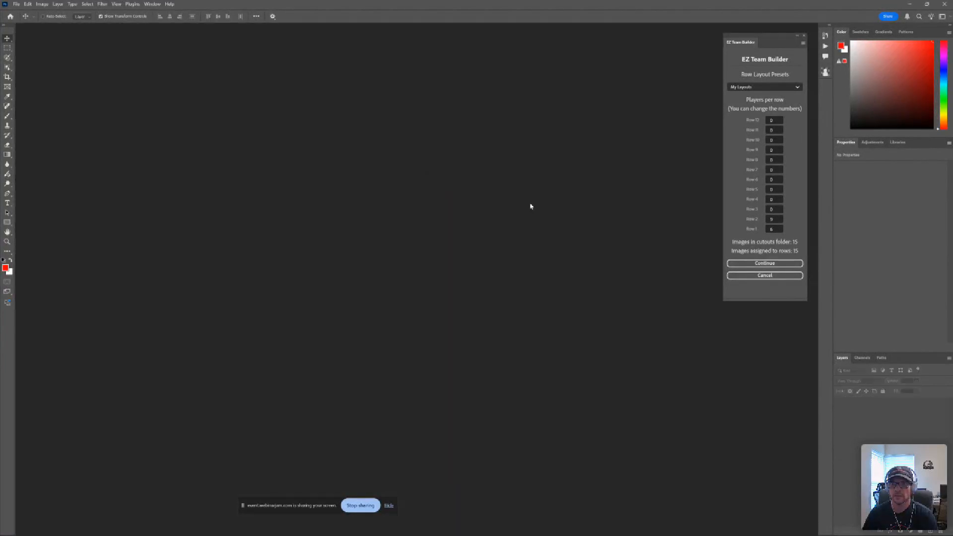
pyautogui.click(773, 276)
# Create a blank 4800 x 2400 px document at 300 pixels/inch and convert its background into a layer named EZTEAM.
pyautogui.click(16, 4)
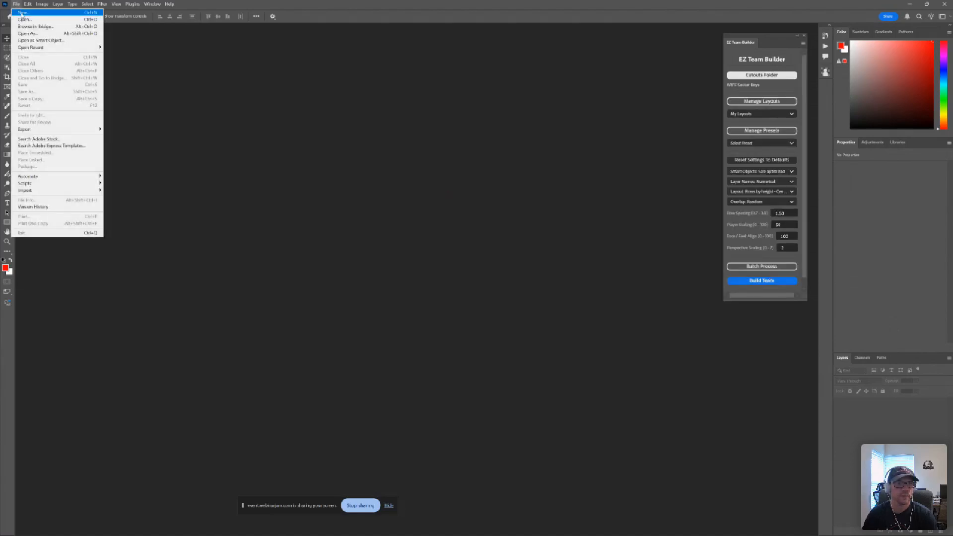
pyautogui.click(22, 13)
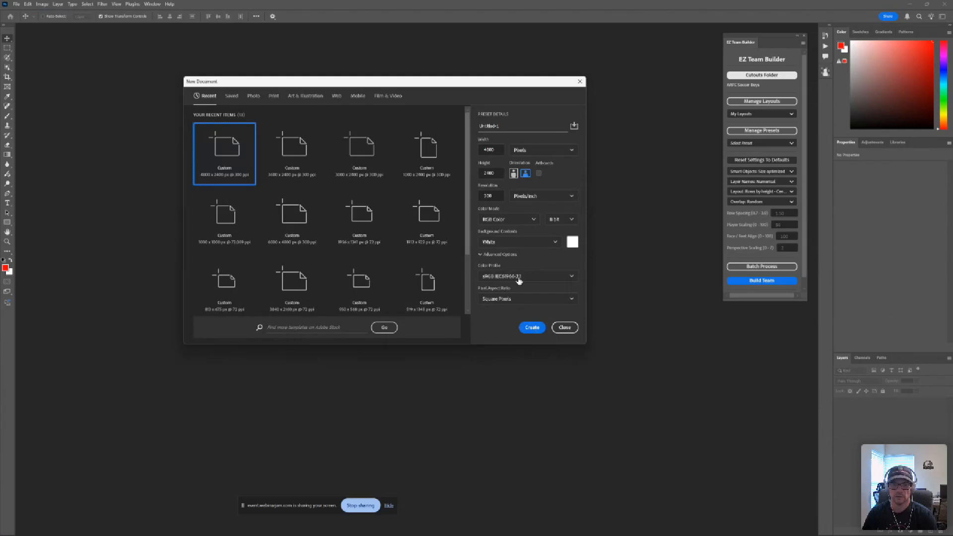
pyautogui.click(531, 328)
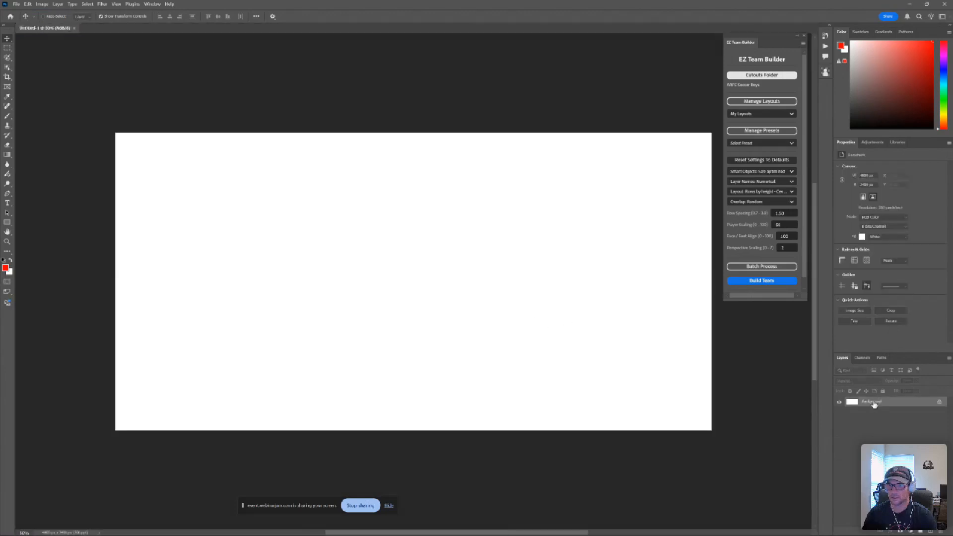
pyautogui.doubleClick(874, 405)
pyautogui.write('EZTEAM')
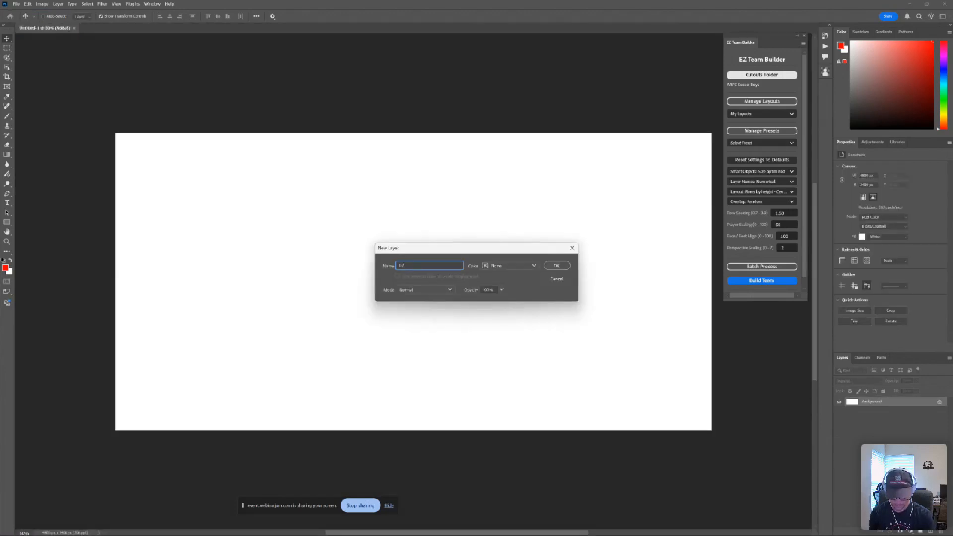
pyautogui.click(555, 266)
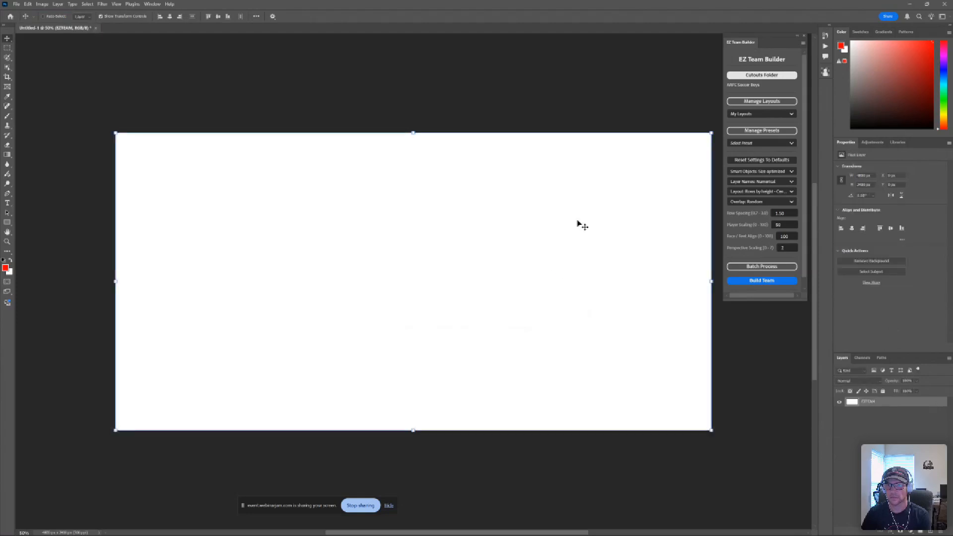
# Choose the Single Row Defaults layout and set batch processing to No Saving, adding all teams to the document.
pyautogui.click(778, 115)
pyautogui.click(751, 133)
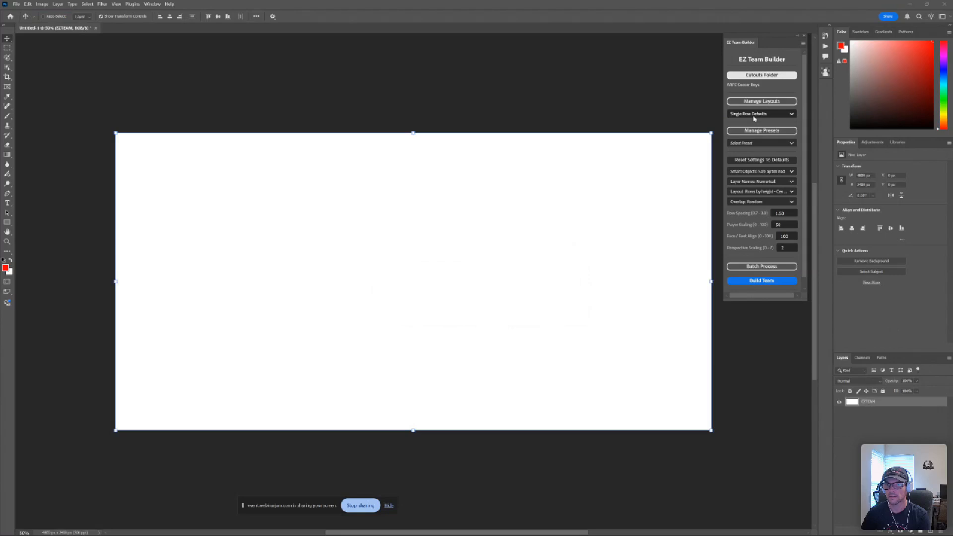
pyautogui.scroll(-1, 757, 149)
pyautogui.click(777, 257)
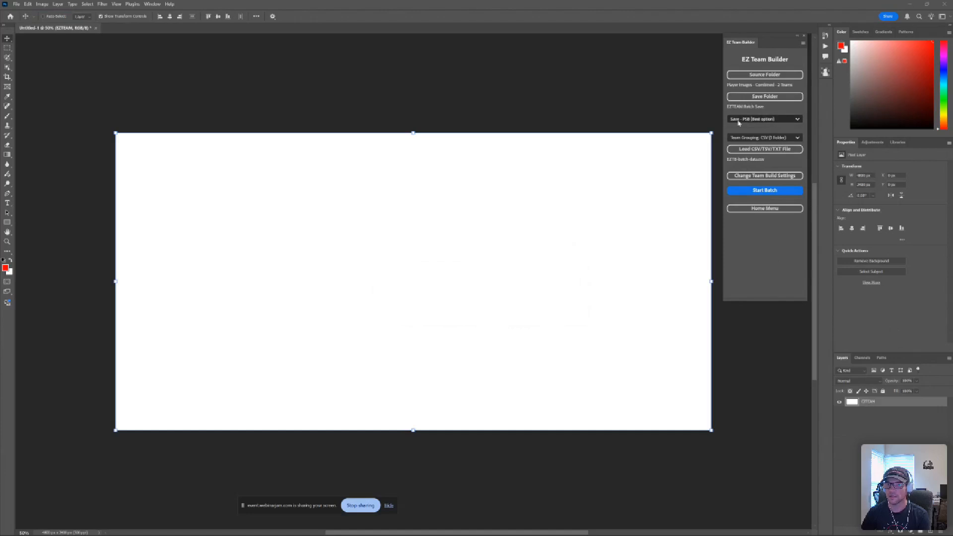
pyautogui.click(780, 118)
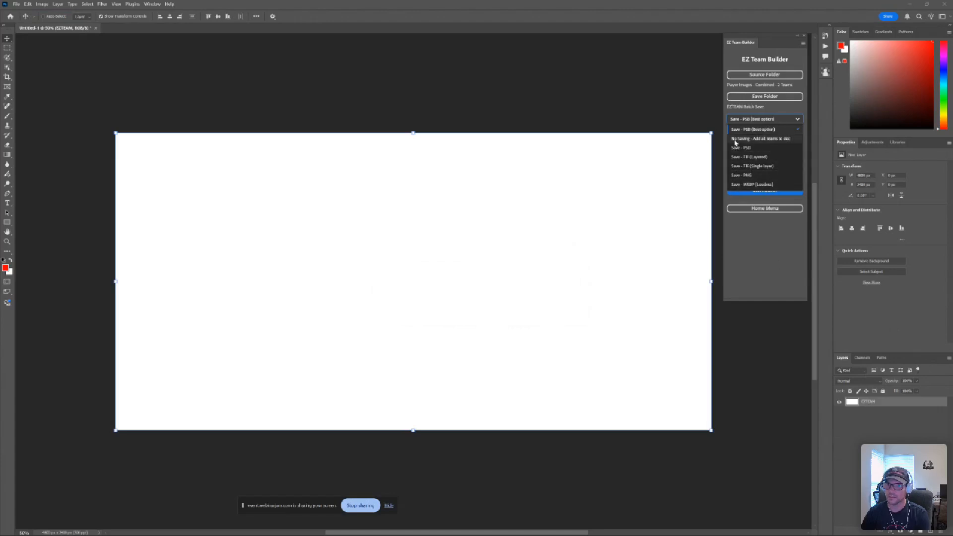
pyautogui.click(737, 140)
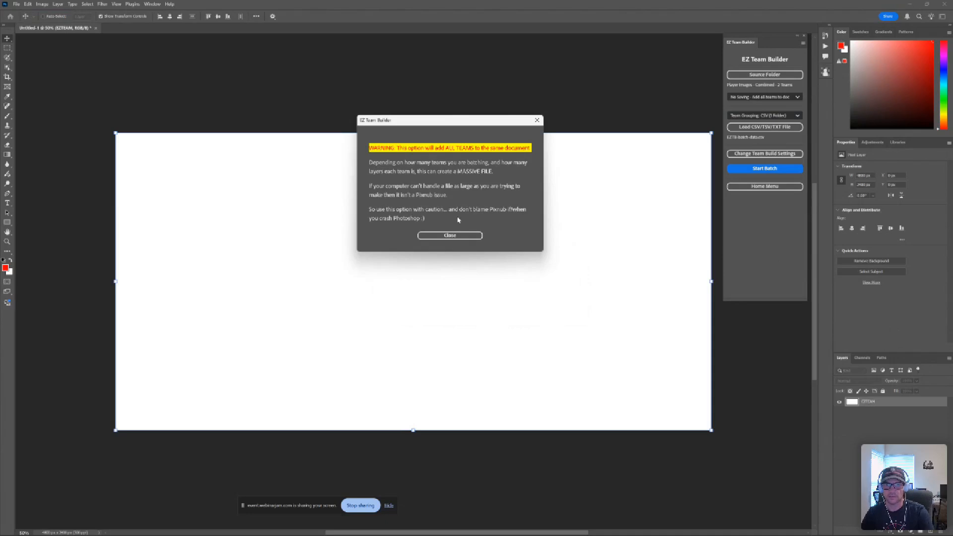
pyautogui.click(449, 236)
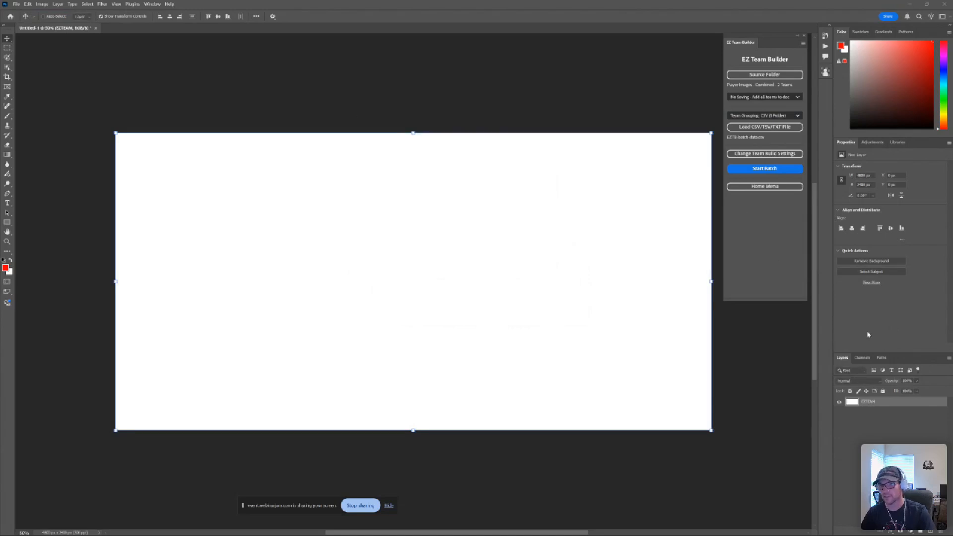
# Clear the EZTEAM layer's white fill and run the batch to build all teams in the document.
pyautogui.hotkey('ctrl', 'a')
pyautogui.press('Delete')
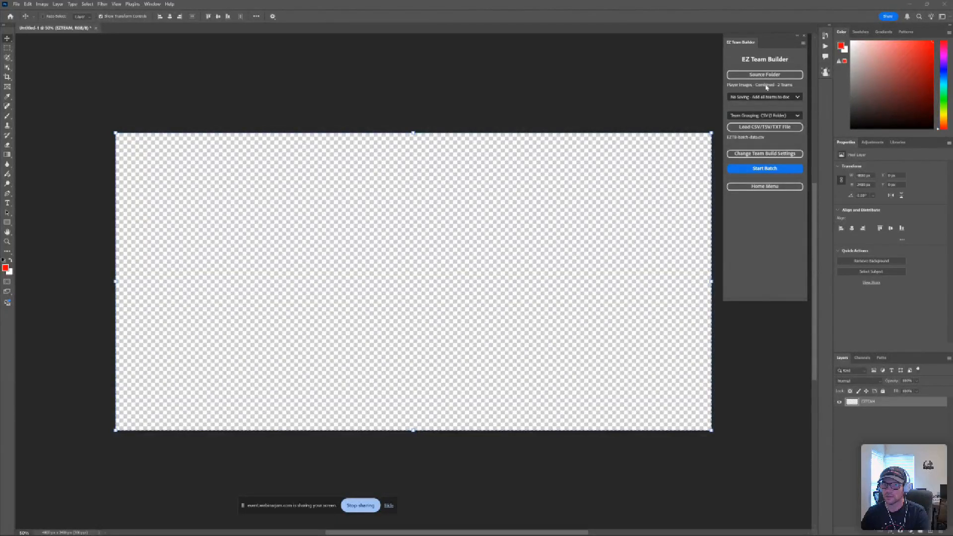
pyautogui.click(775, 172)
pyautogui.click(612, 334)
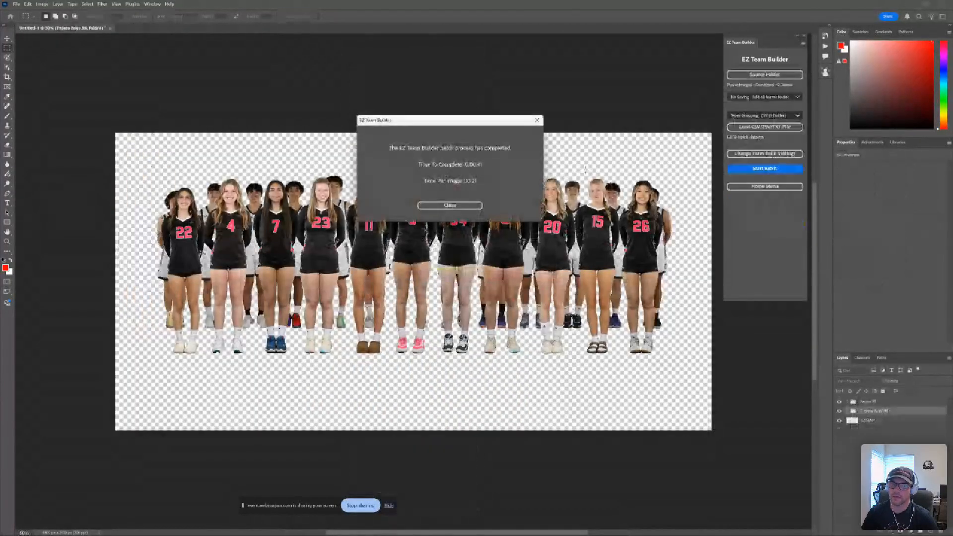
pyautogui.click(461, 205)
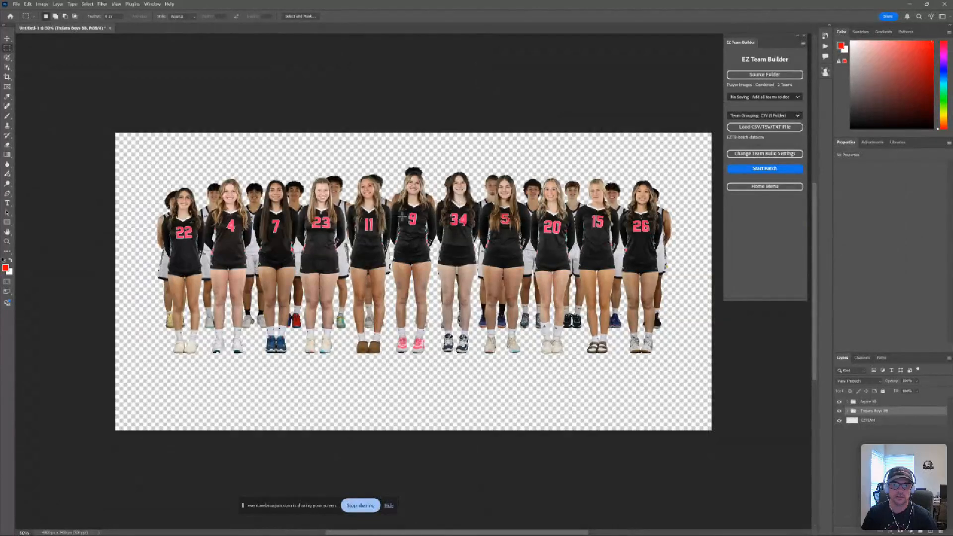
# Toggle the visibility of the two team groups to inspect each batch-built team separately.
pyautogui.click(838, 402)
pyautogui.click(839, 411)
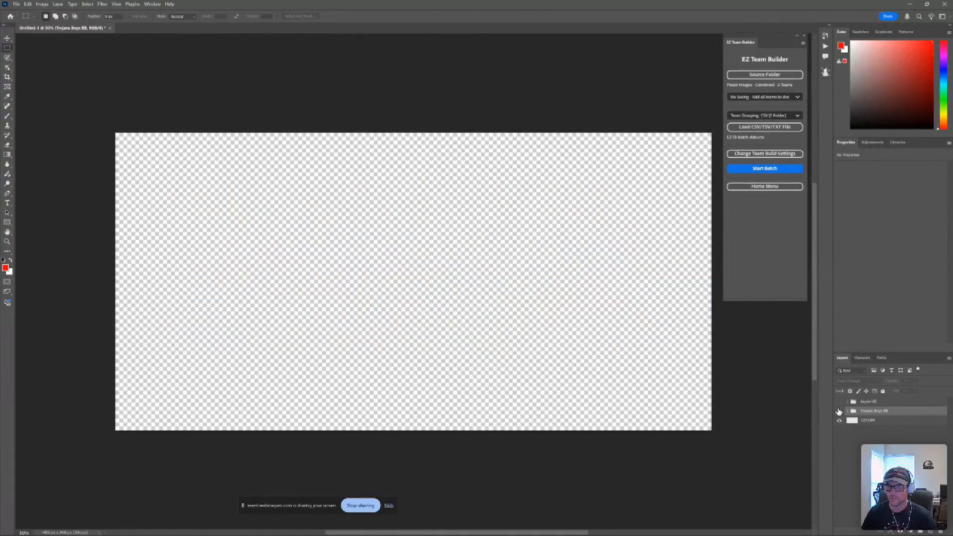
pyautogui.click(839, 402)
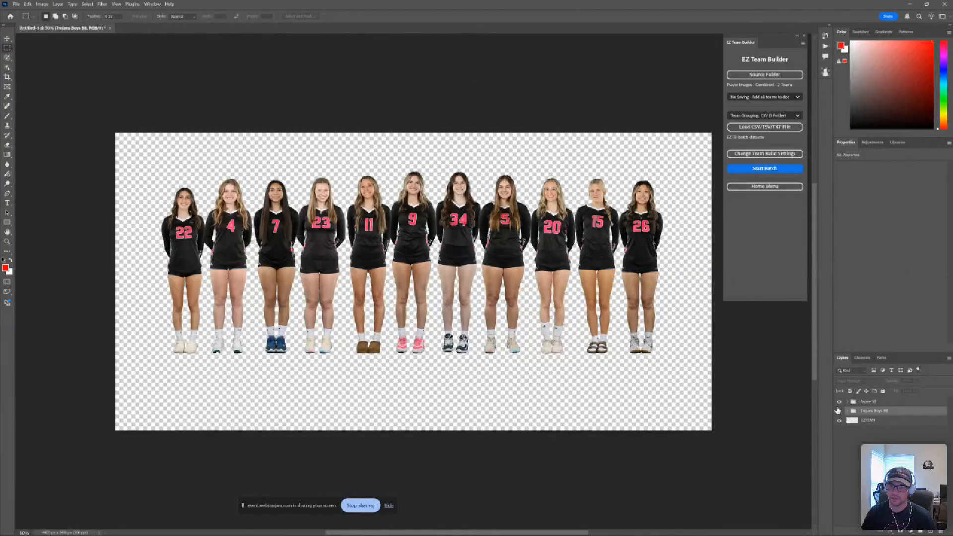
pyautogui.click(839, 402)
pyautogui.click(839, 411)
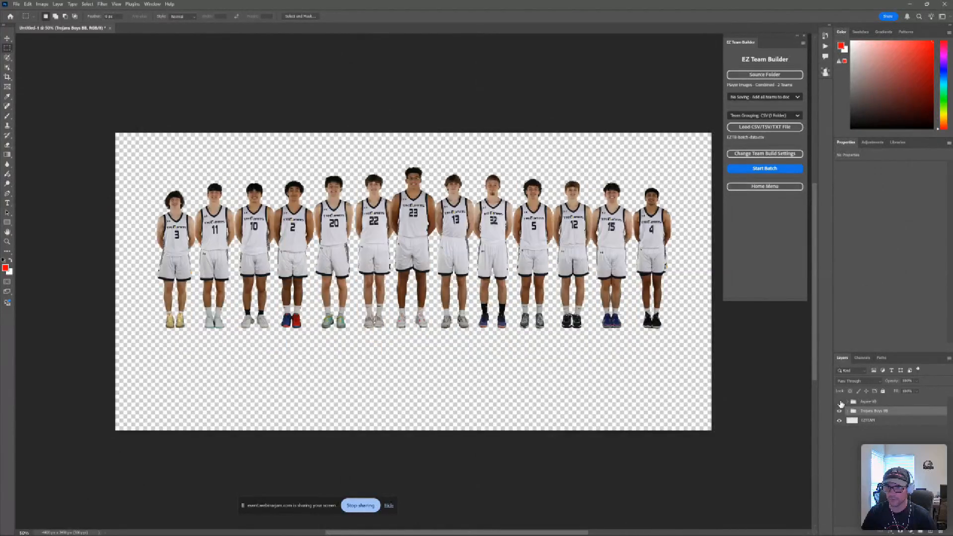
pyautogui.click(839, 402)
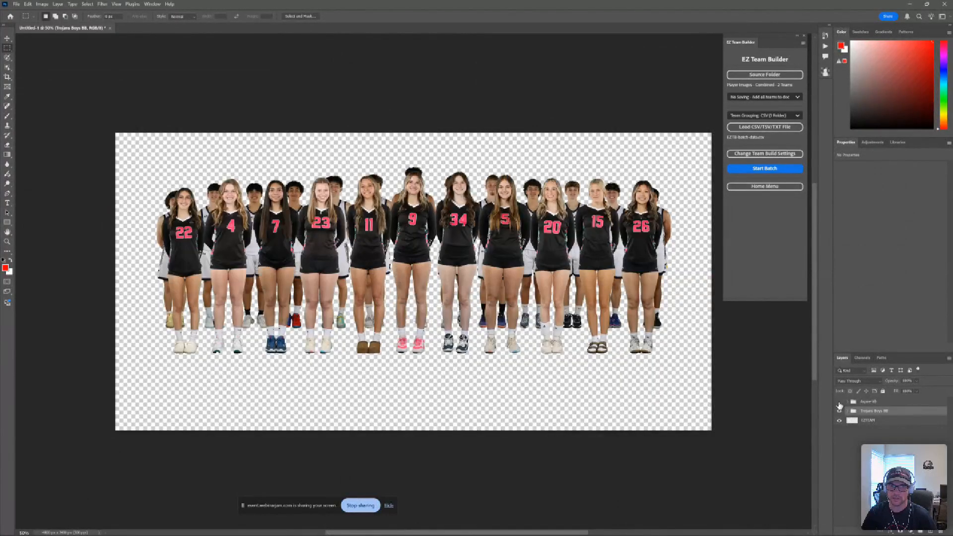
pyautogui.click(839, 402)
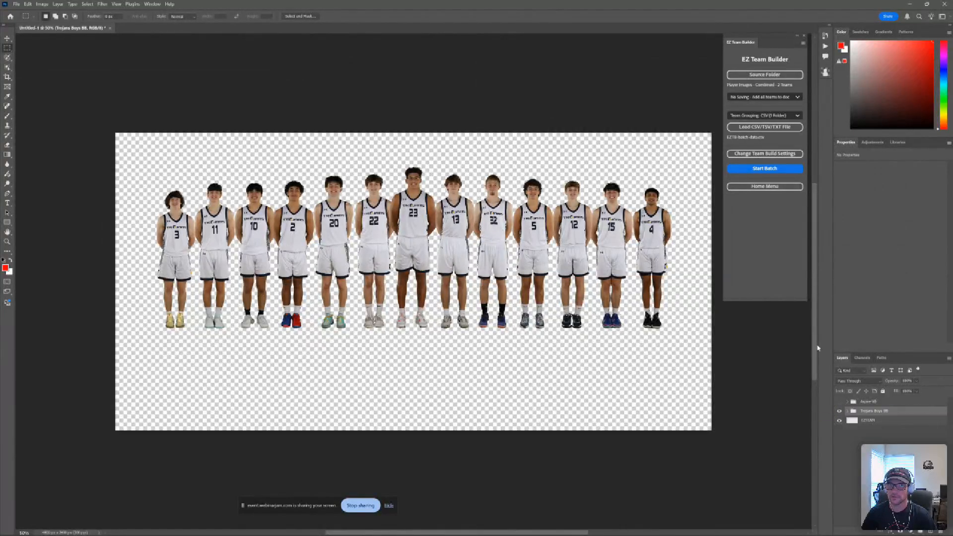
# Expand the Trojans Boys BB group down to its Row 1 player layers and set the build's layer names to Filenames.
pyautogui.click(847, 413)
pyautogui.click(855, 421)
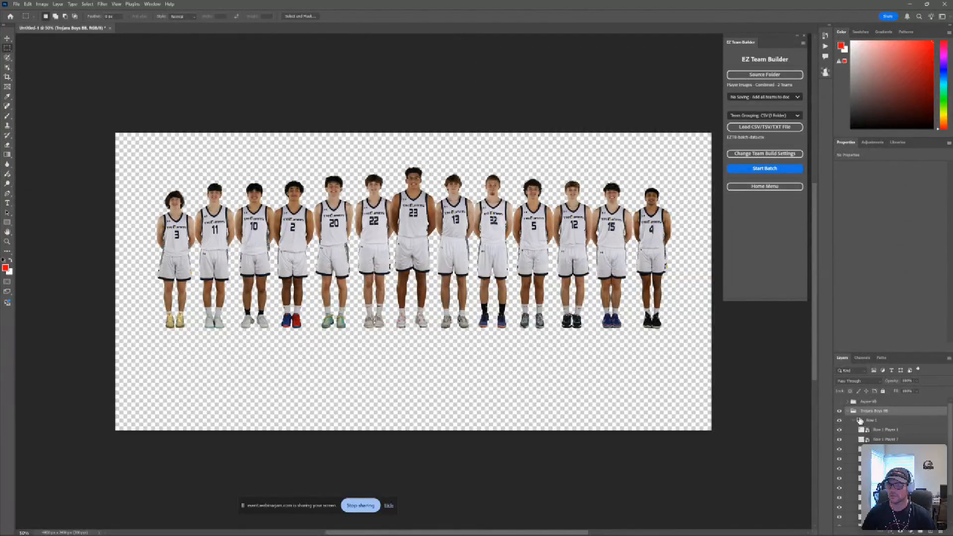
pyautogui.click(883, 432)
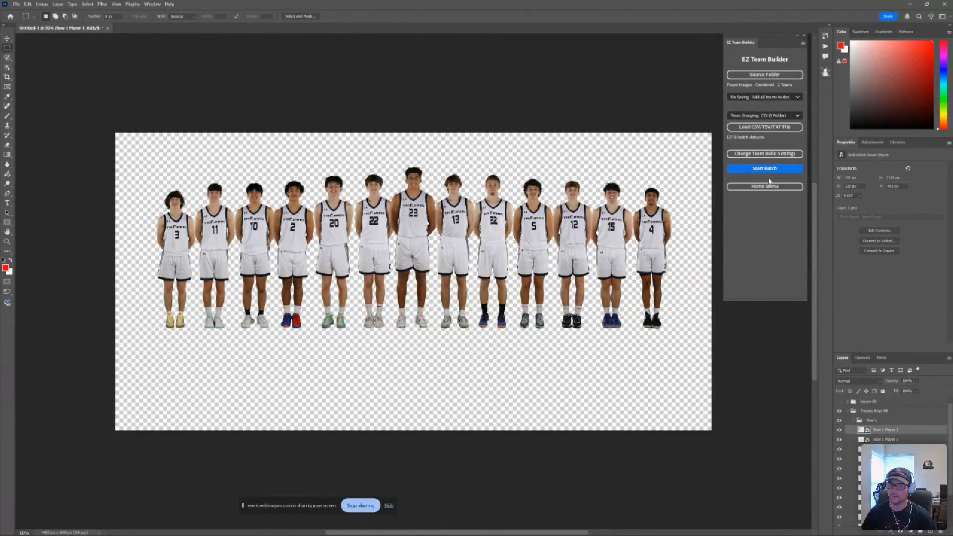
pyautogui.click(767, 154)
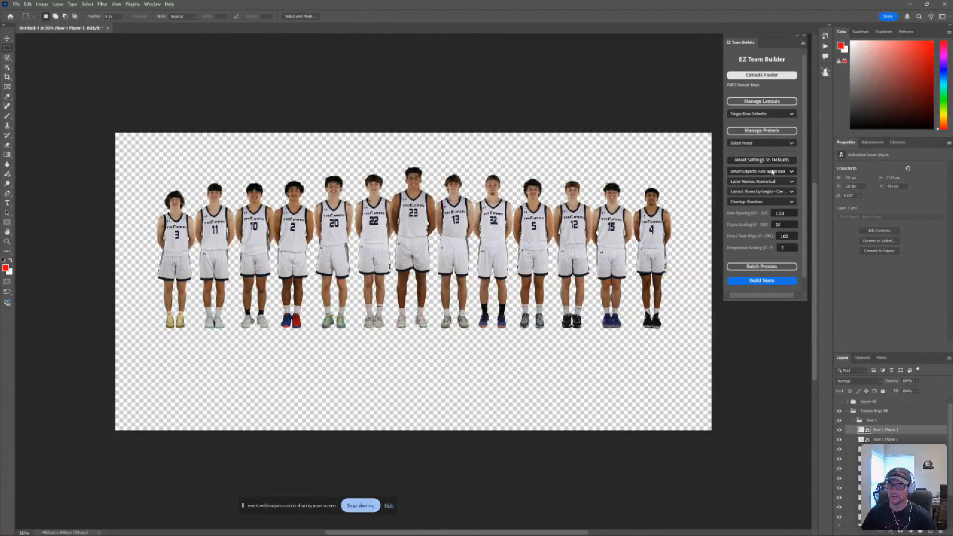
pyautogui.click(760, 184)
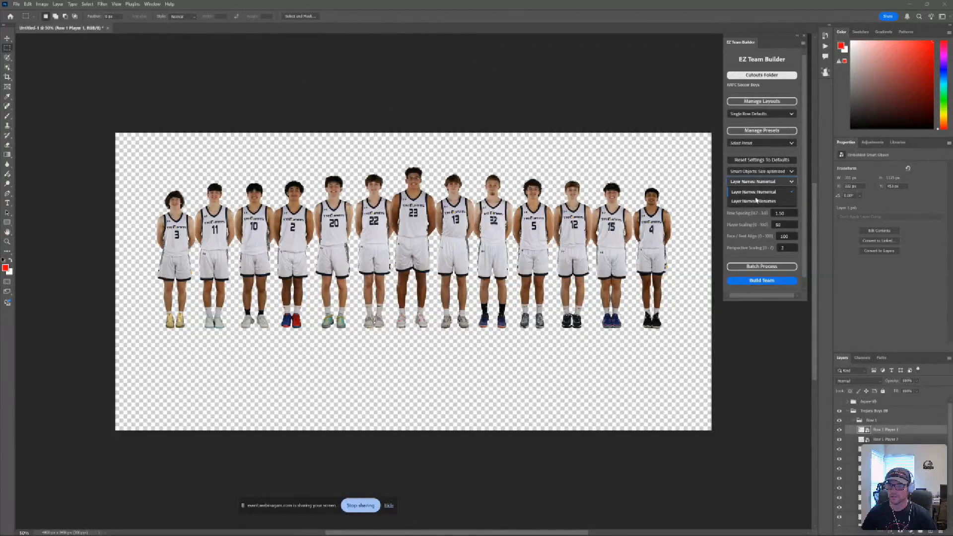
pyautogui.click(753, 202)
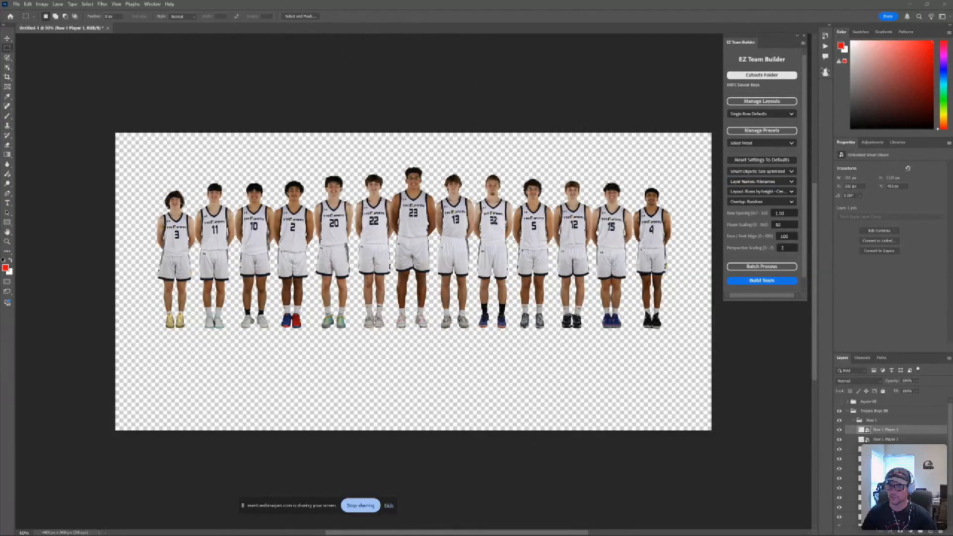
# Check individual Row 1 player layers, then collapse the Trojans Boys BB group and show the Aspire VB group.
pyautogui.click(886, 449)
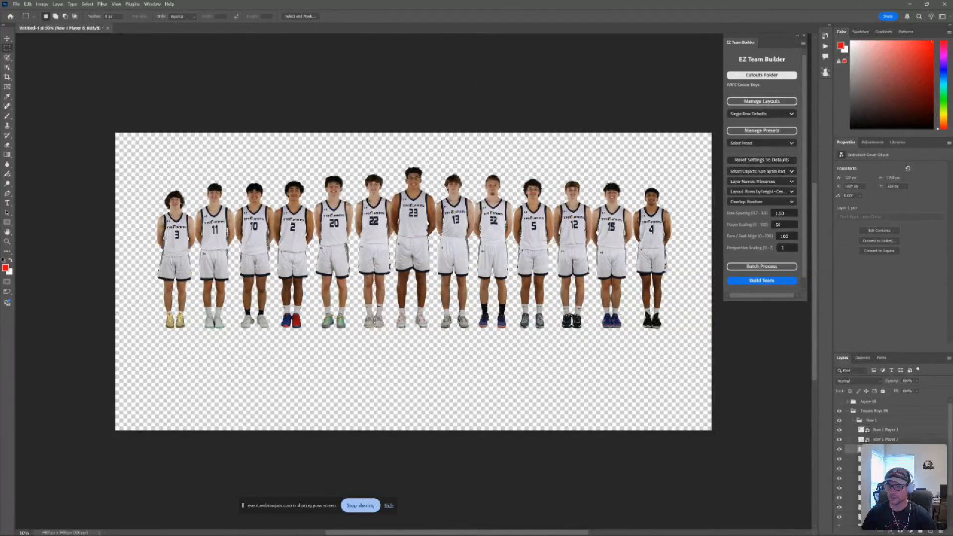
pyautogui.click(888, 439)
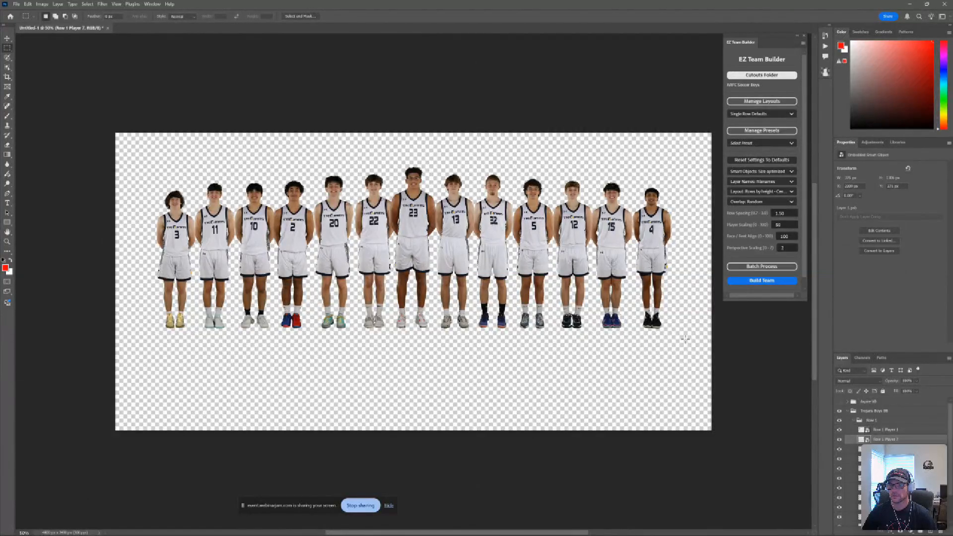
pyautogui.click(872, 413)
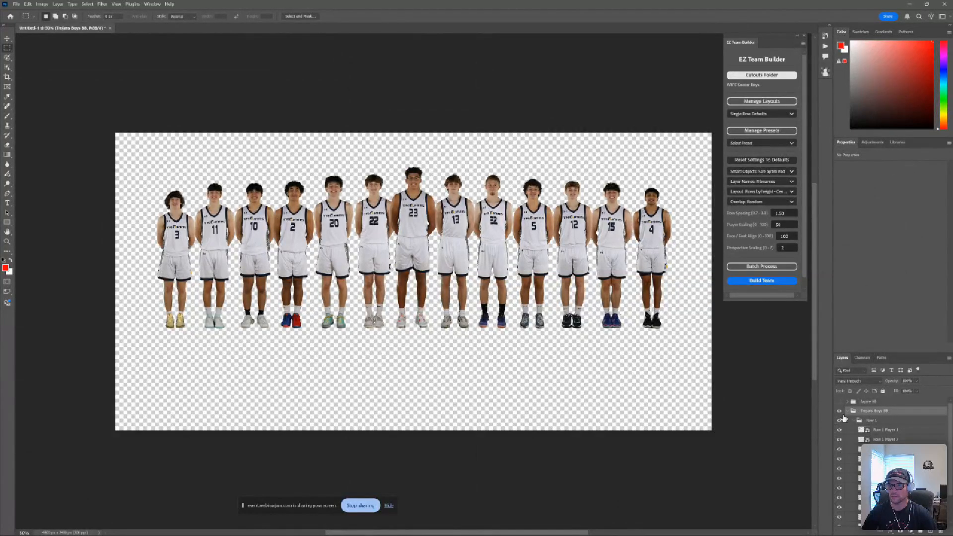
pyautogui.click(847, 411)
pyautogui.click(865, 403)
pyautogui.click(839, 402)
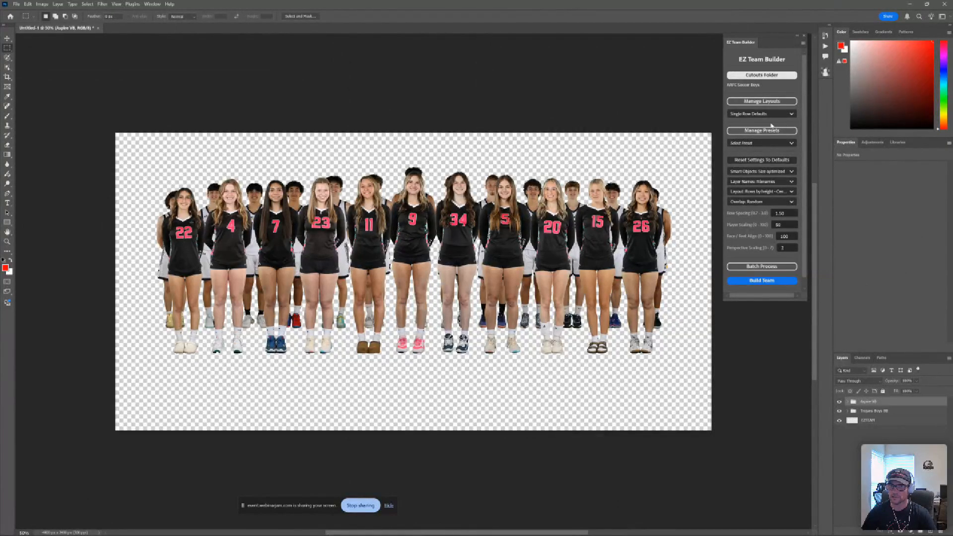
pyautogui.click(783, 114)
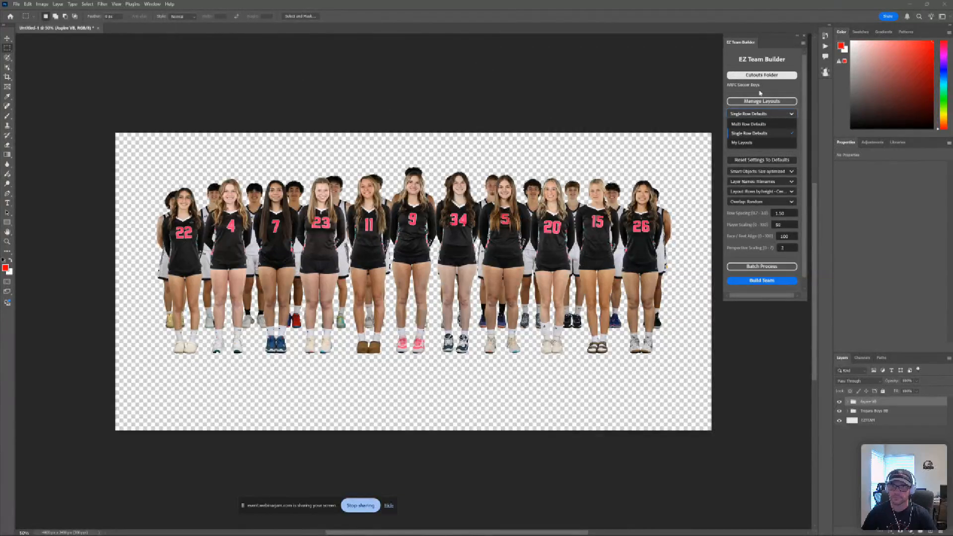
pyautogui.click(790, 91)
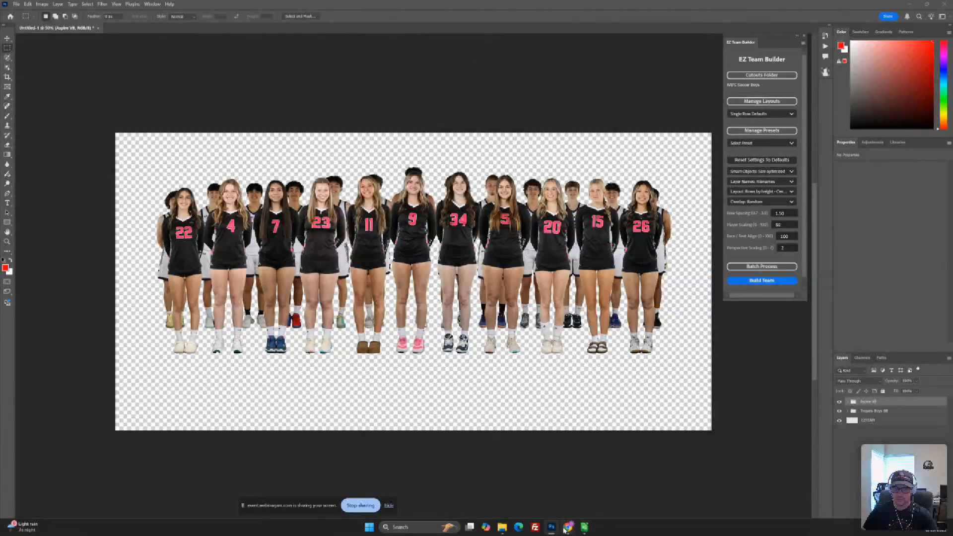
pyautogui.moveTo(568, 527)
pyautogui.moveTo(541, 505)
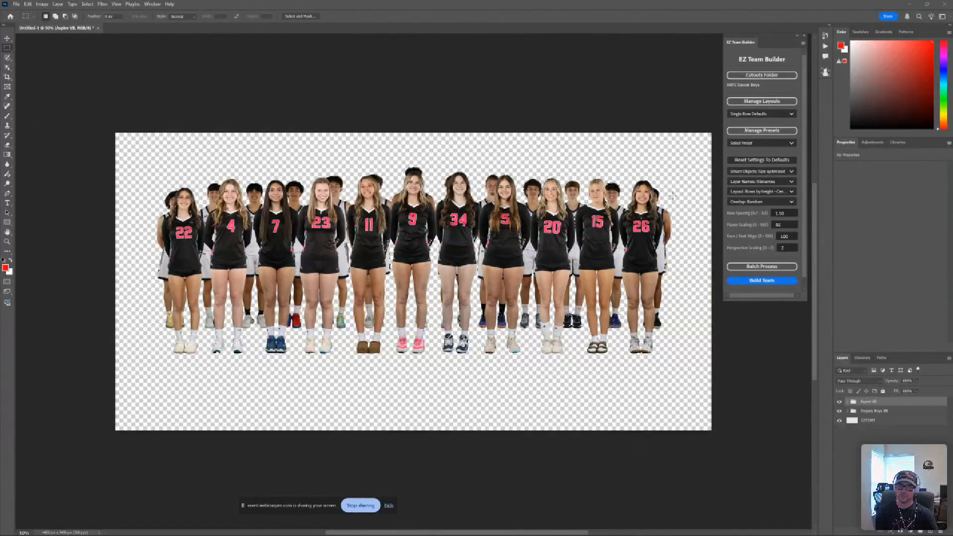
pyautogui.click(132, 4)
pyautogui.moveTo(186, 99)
pyautogui.click(279, 67)
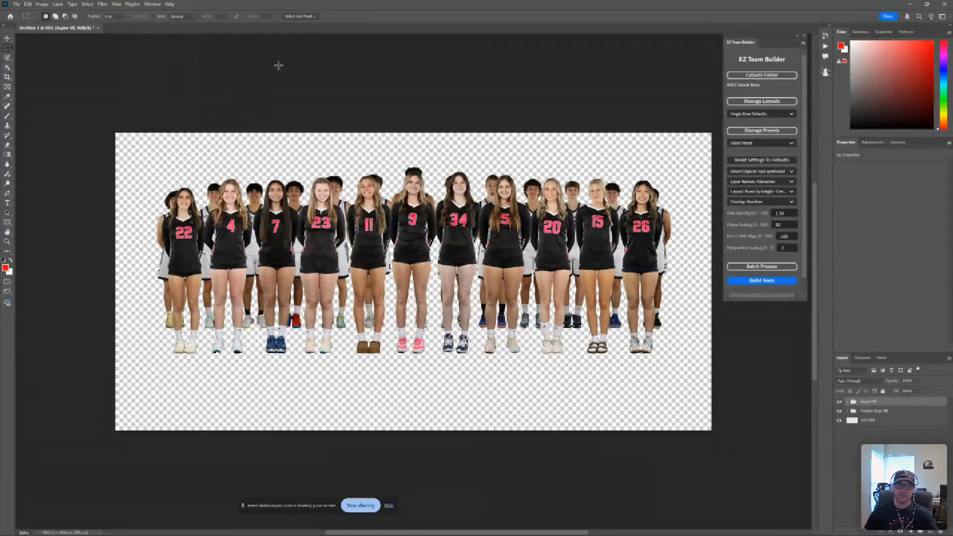